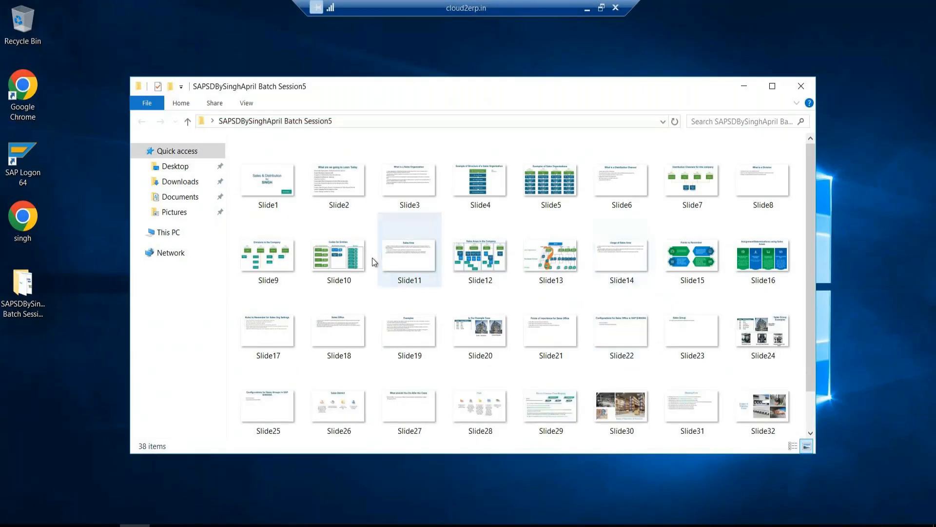
Open the Slide12 image and show the whole Sales Areas in the Company chart maximized at 25% zoom.
left_click(499, 256)
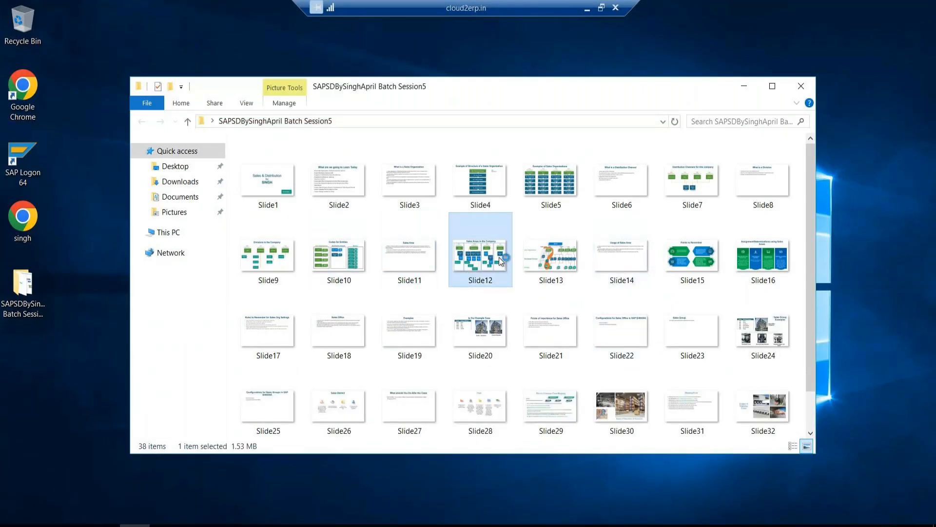
double_click(499, 256)
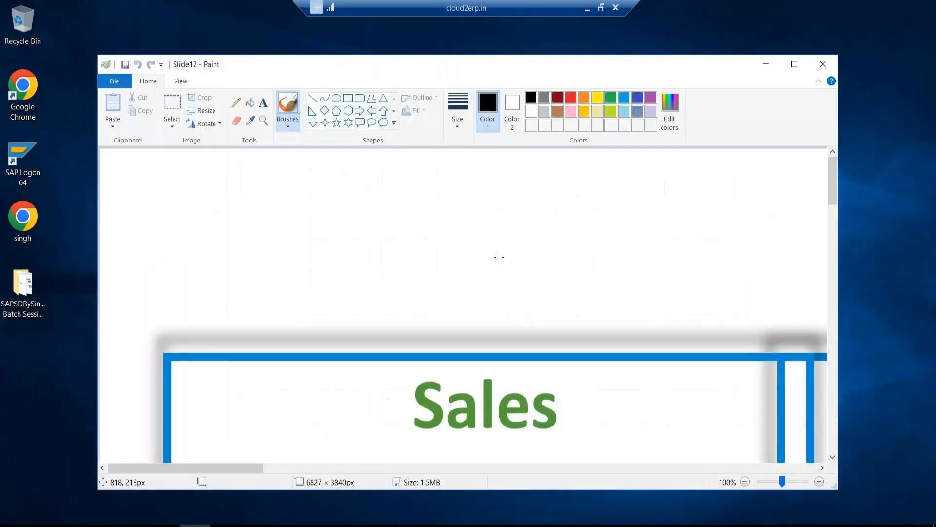
left_click(794, 64)
left_click(855, 517)
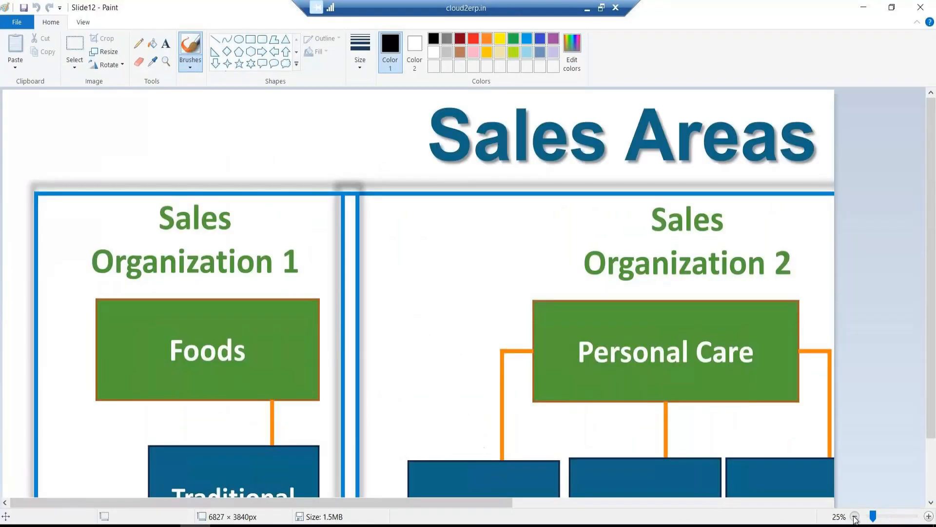
left_click(854, 516)
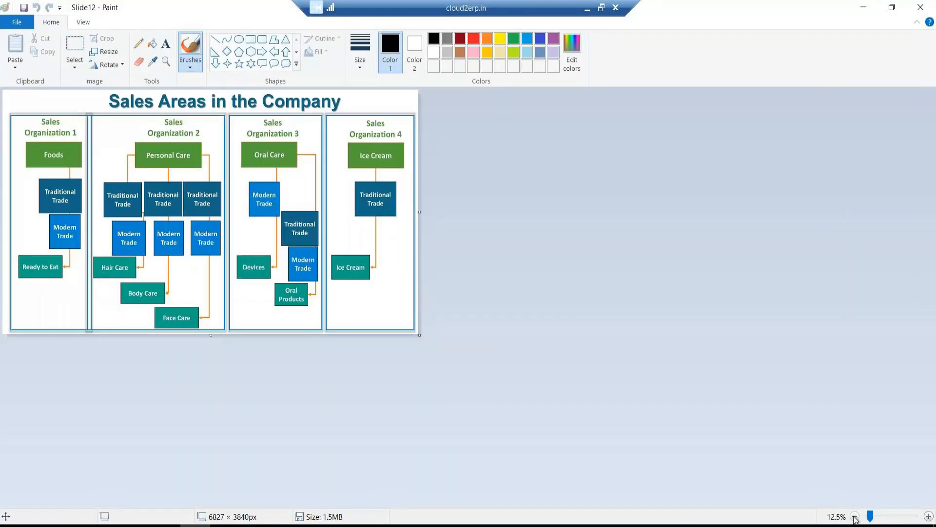
left_click(928, 517)
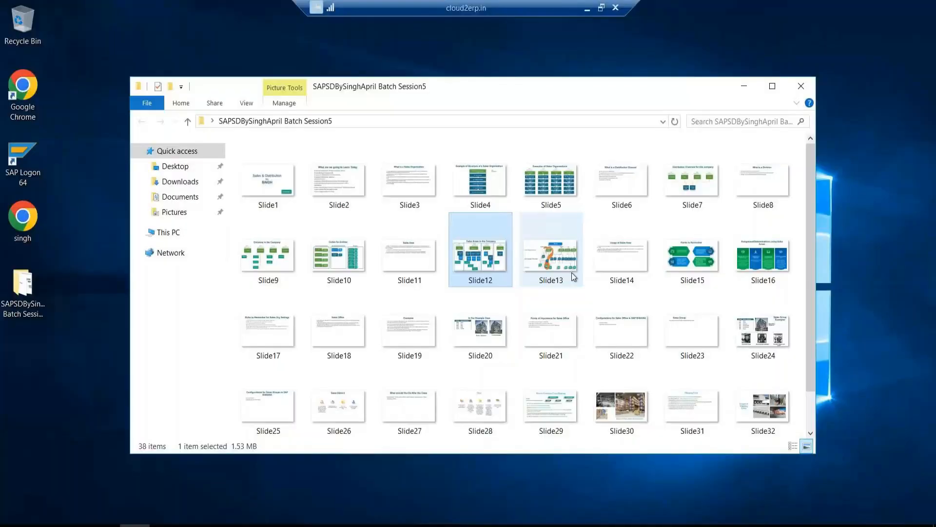
Open the Slide10 image with the codes for entities and set its zoom to 25%.
double_click(343, 253)
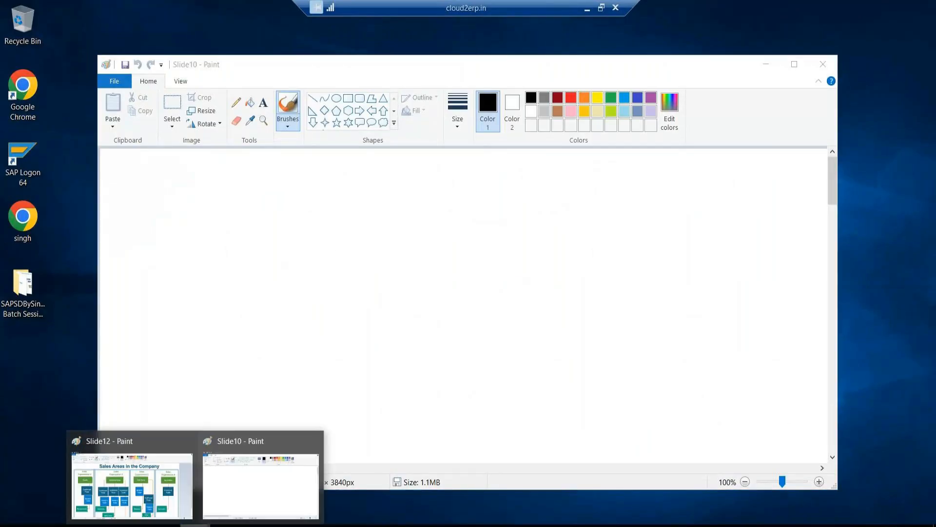
left_click(744, 482)
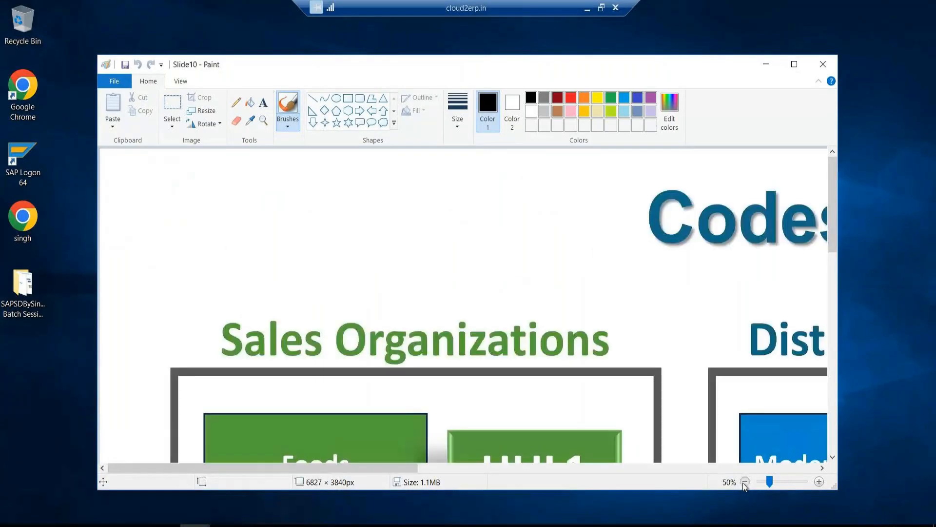
left_click(744, 482)
left_click(744, 482)
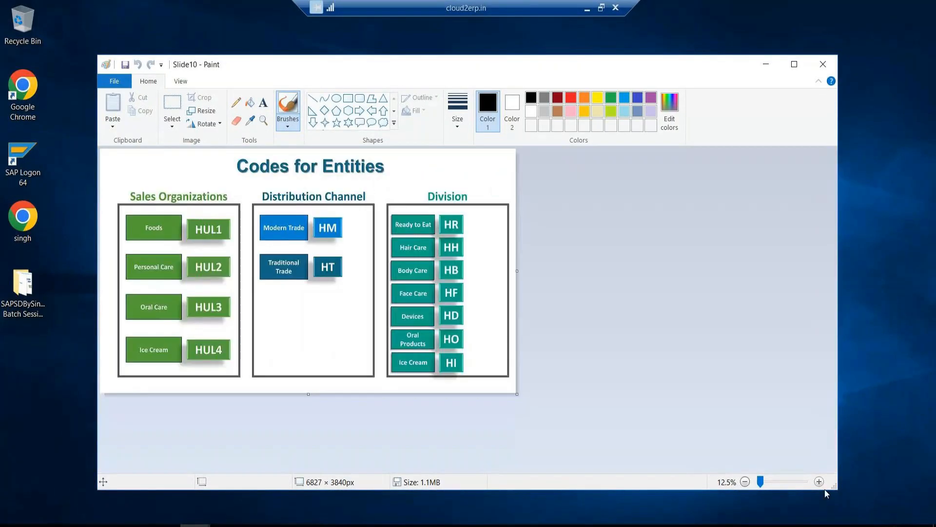
left_click(819, 482)
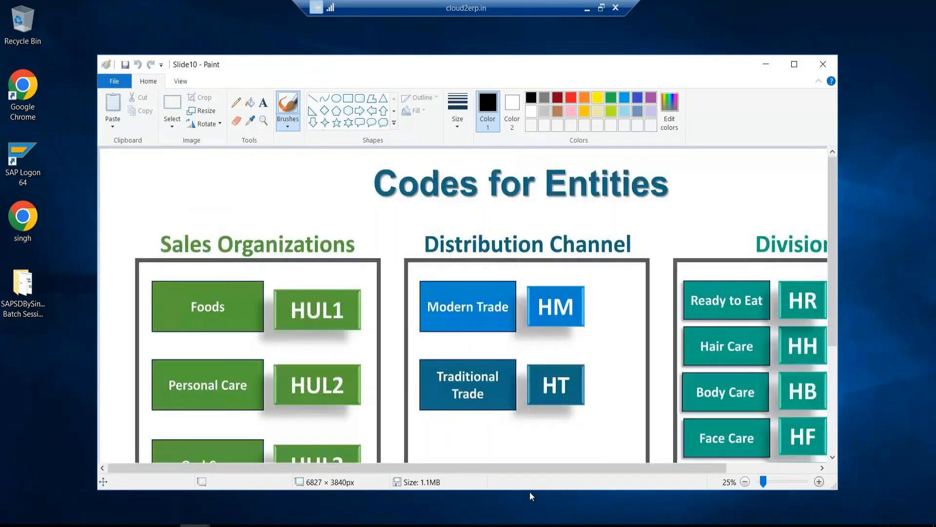
Switch to the SAP Easy Access session and run transaction SIMG.
left_click(176, 482)
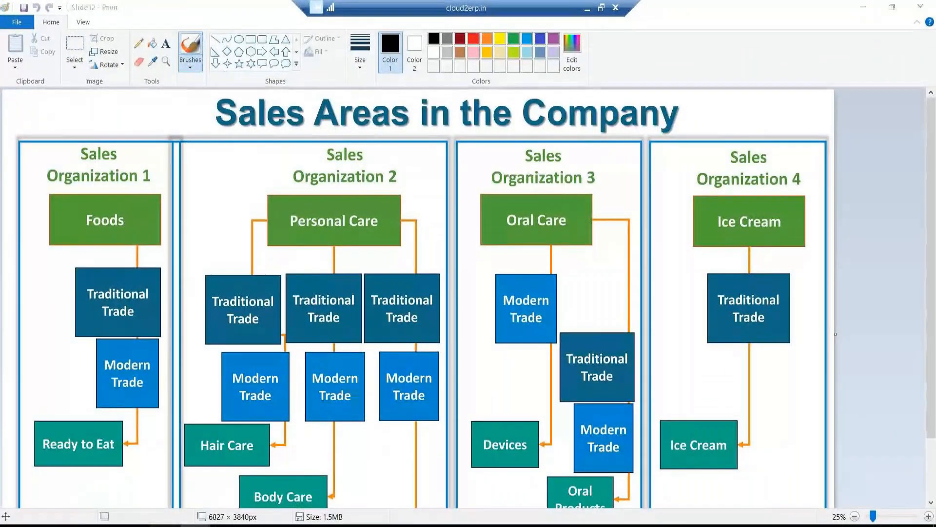
mouse_move(167, 524)
left_click(195, 480)
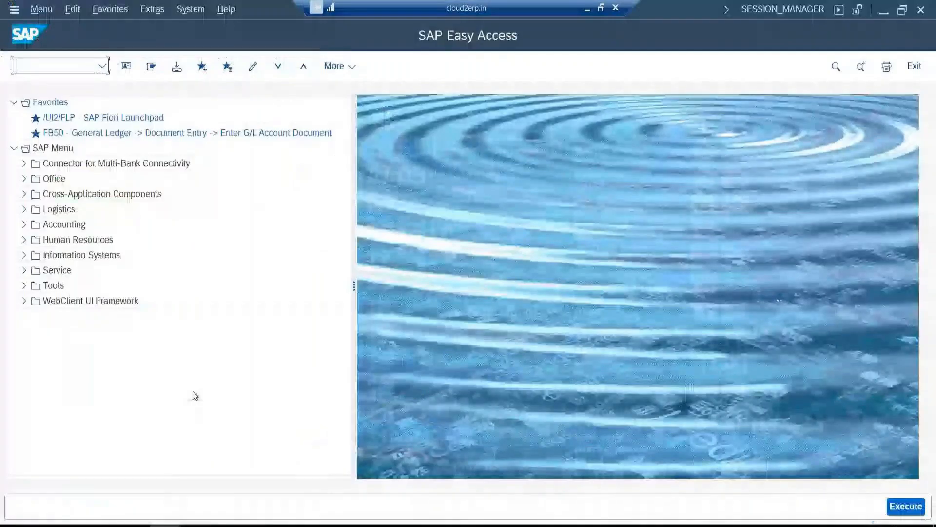
type("sim")
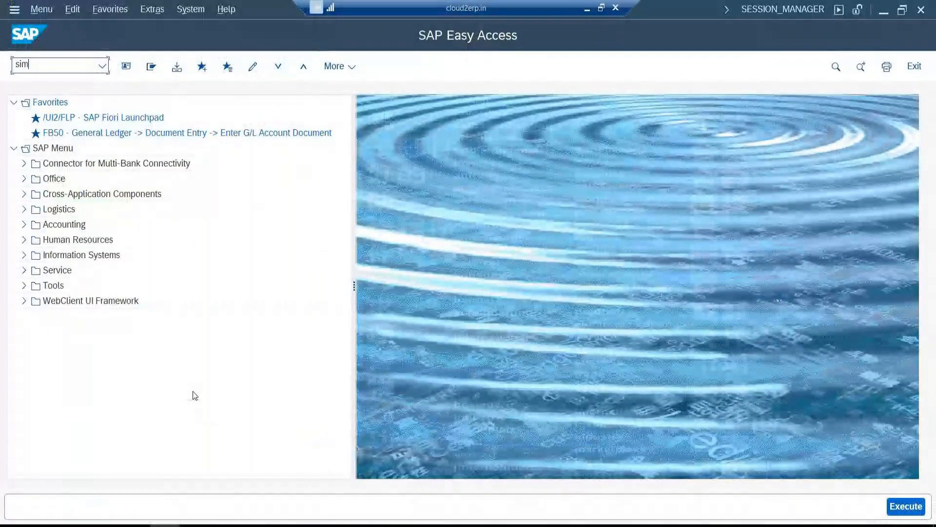
type("g")
key("Return")
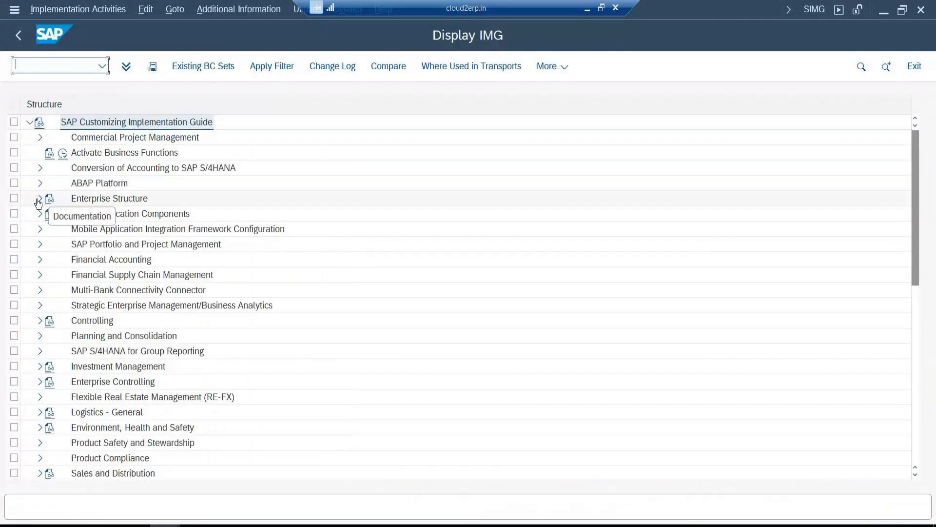
Expand Enterprise Structure and review the Definition activities under Sales and Distribution and Logistics - General, collapsing Definition again.
left_click(39, 199)
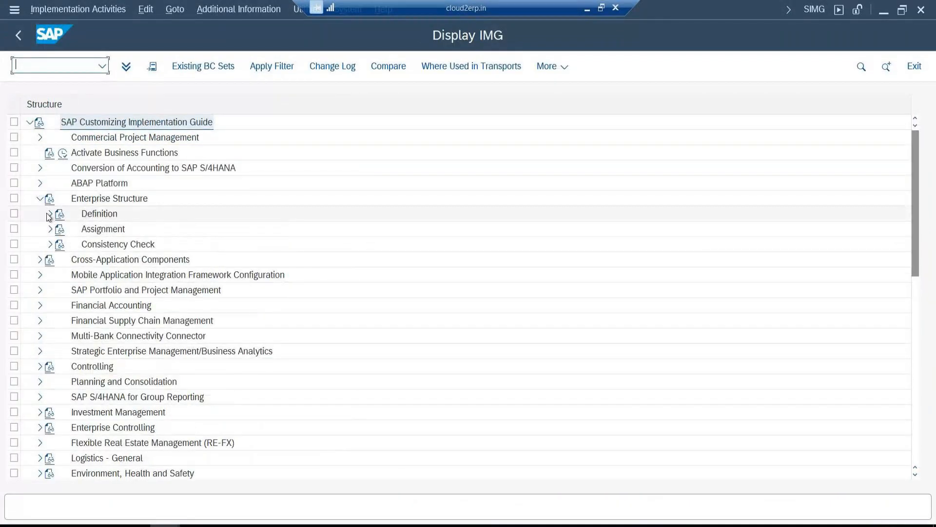
left_click(49, 214)
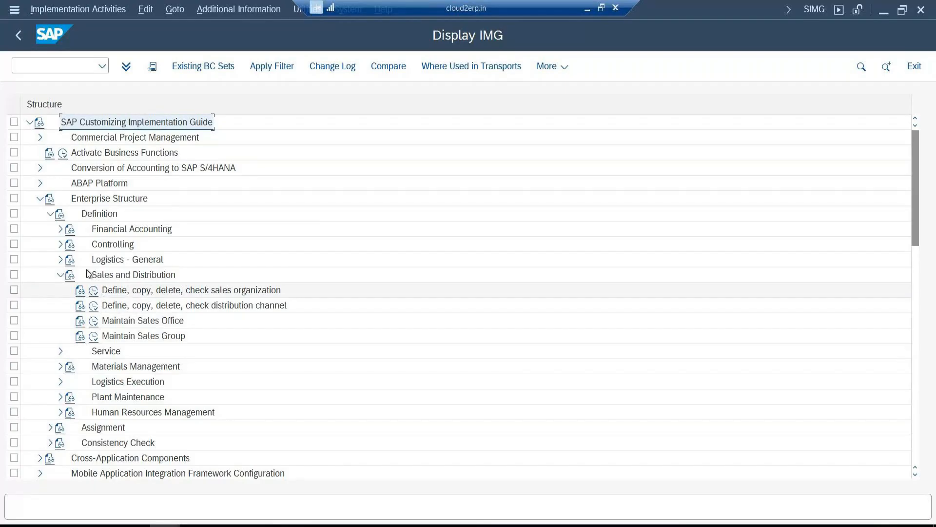
left_click(60, 260)
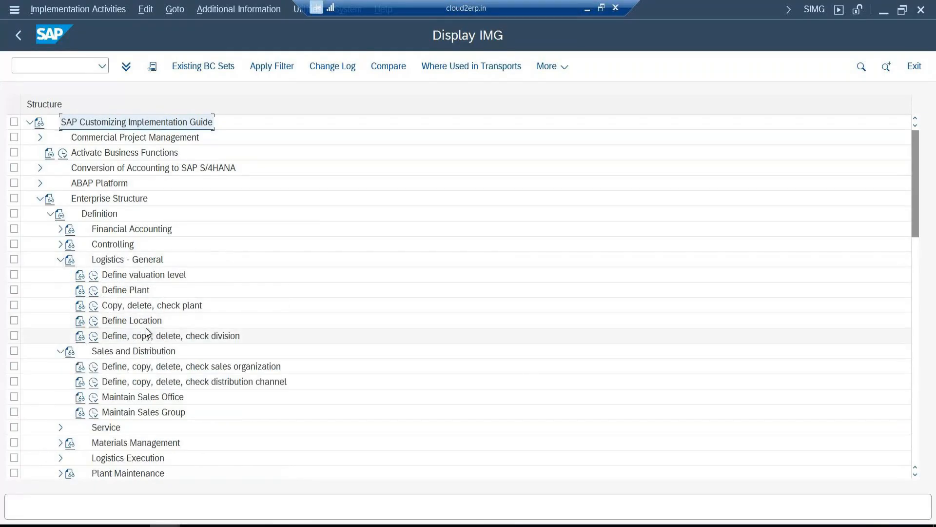
left_click(50, 214)
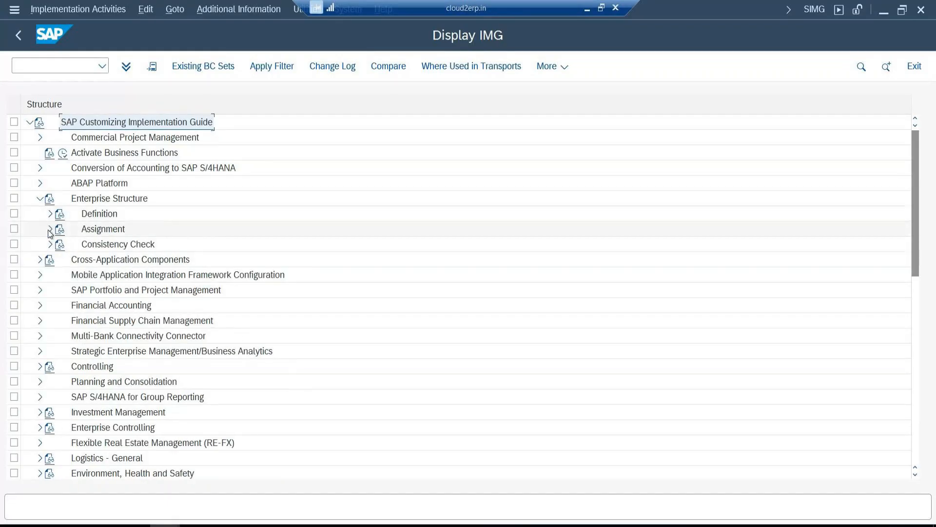
Open the Assign sales organization to company code activity under Assignment, Sales and Distribution, and position the list at HUL1.
left_click(50, 228)
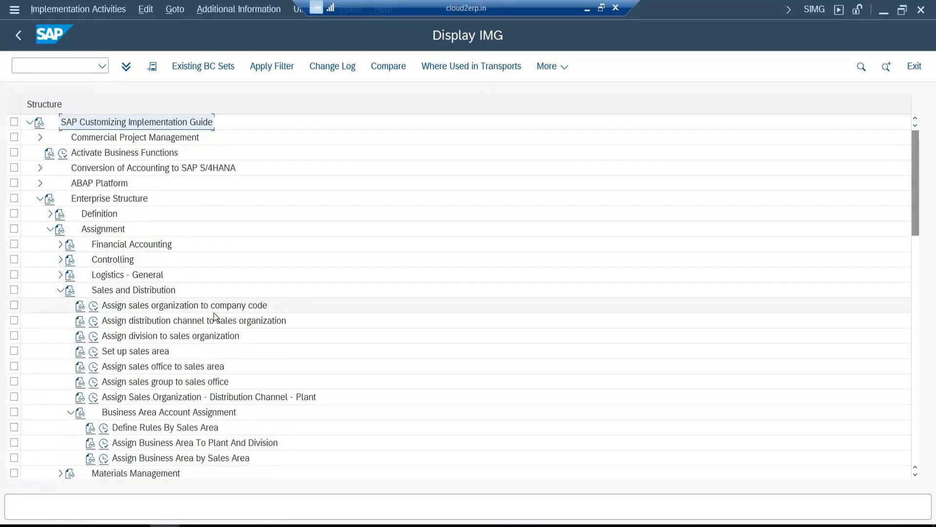
left_click(93, 307)
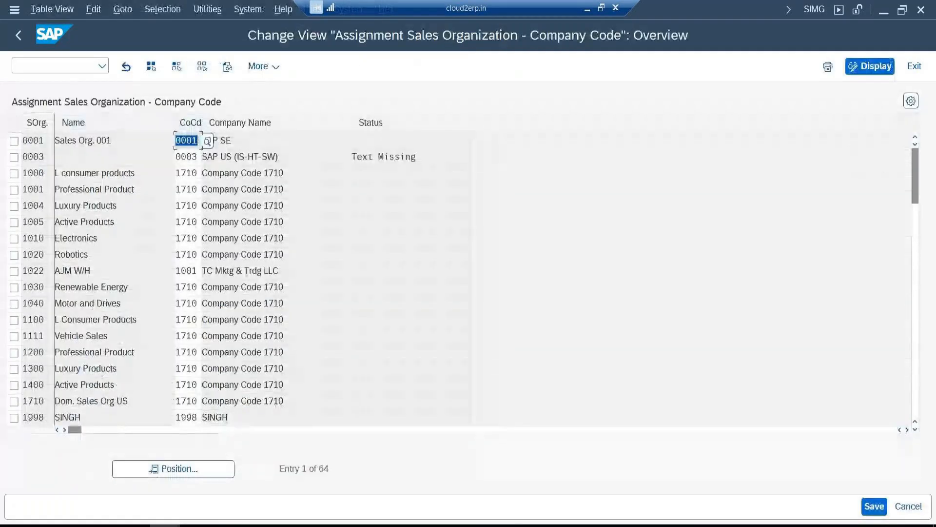
left_click(174, 469)
type("hul1")
key("Return")
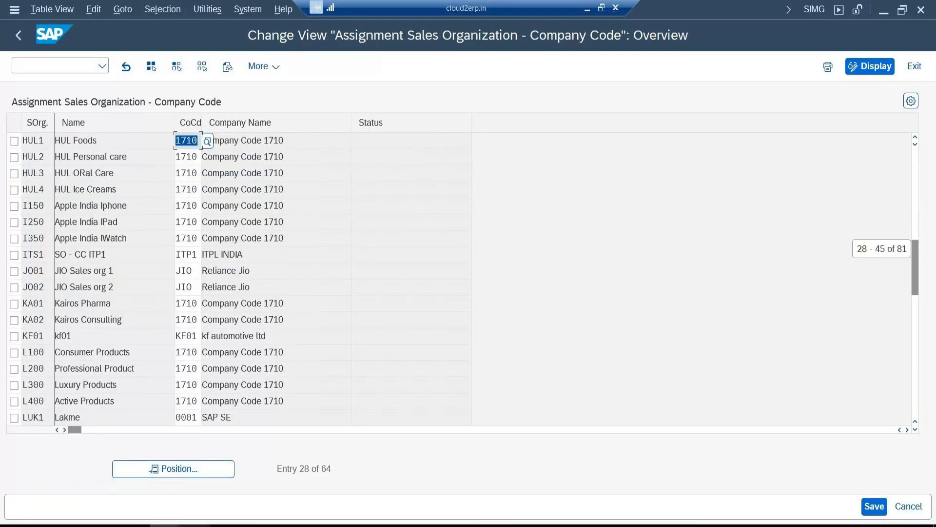
Switch to the Slide10 image in Paint, examine the sales organization, distribution channel and division codes, and return to the SAP assignment table.
mouse_move(209, 494)
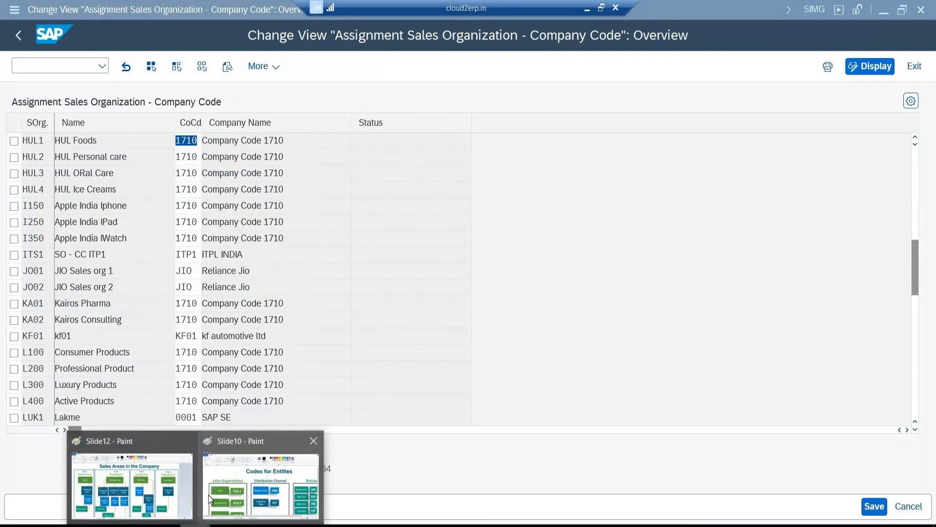
left_click(238, 490)
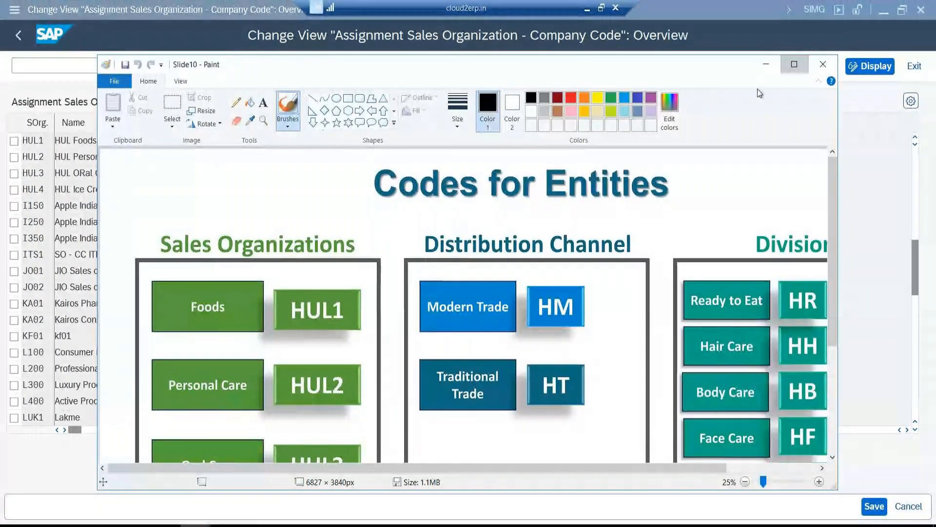
left_click(794, 64)
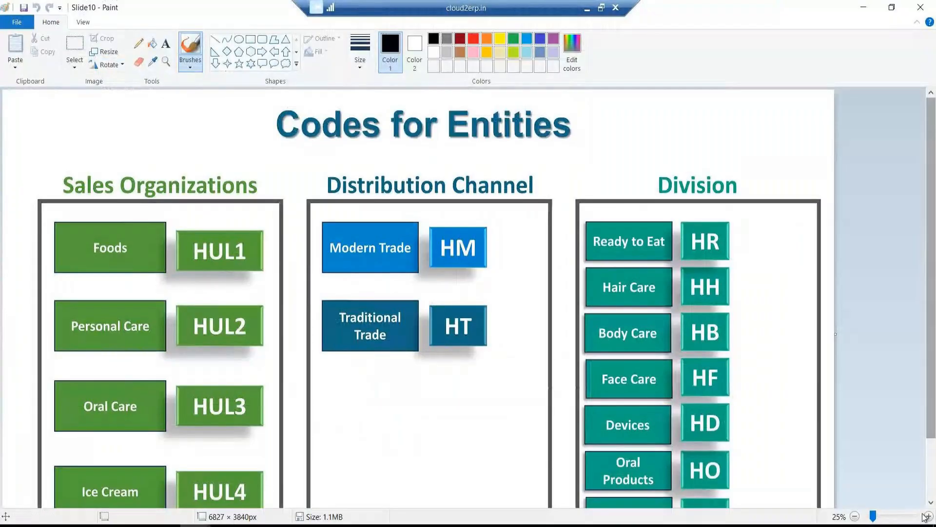
left_click(854, 515)
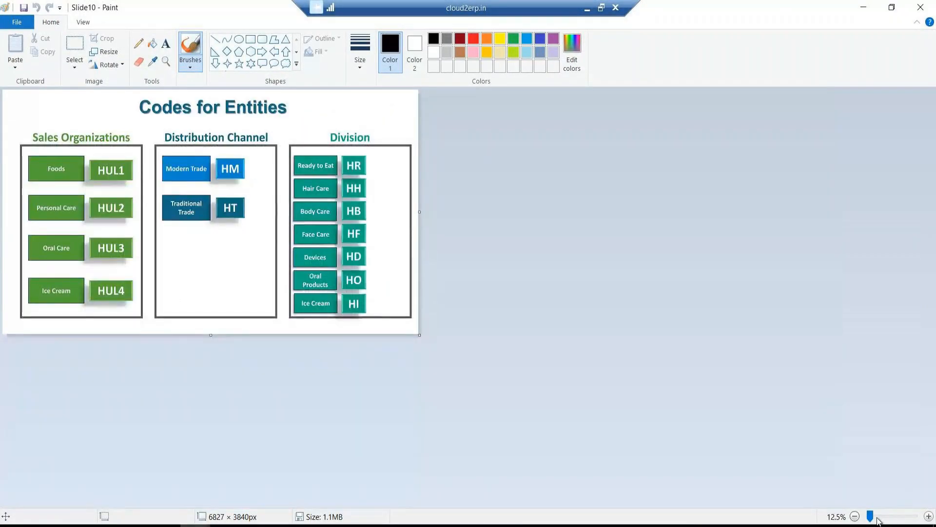
left_click(929, 516)
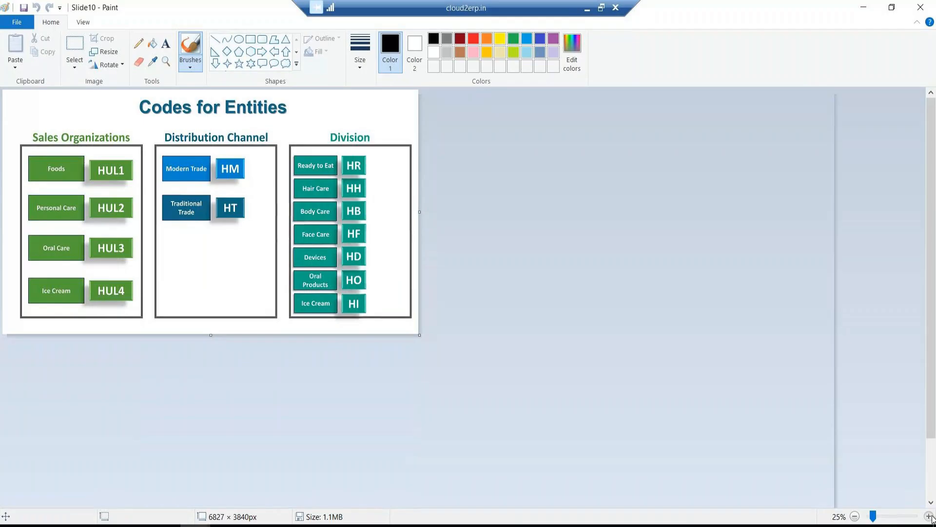
scroll(931, 122, "down", 2)
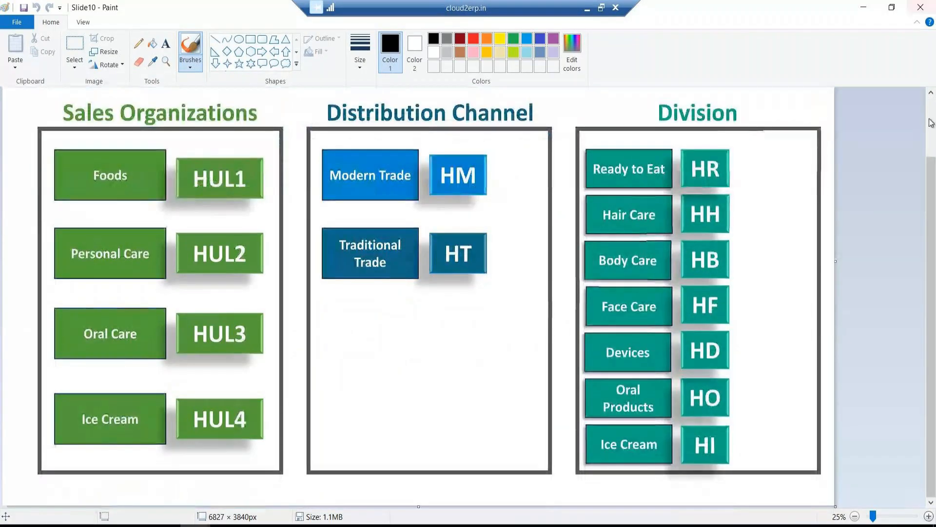
scroll(932, 122, "up", 1)
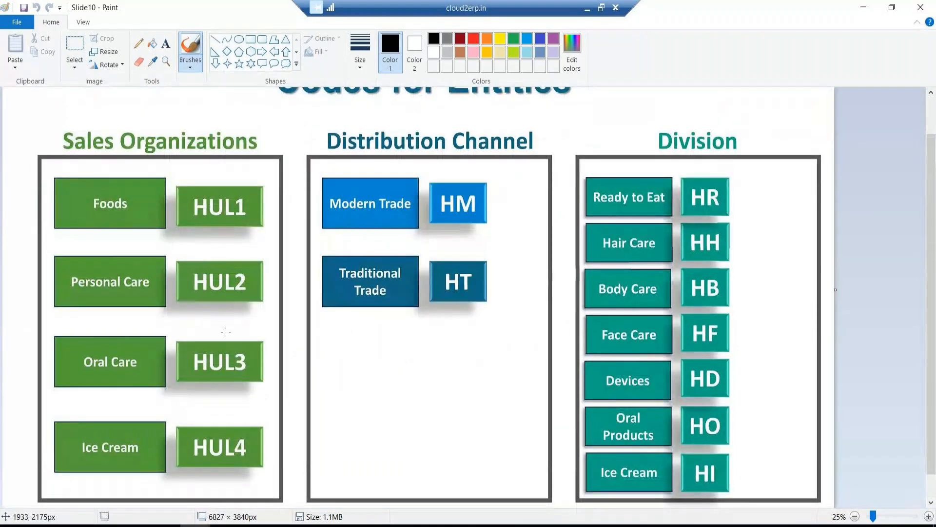
left_click(863, 7)
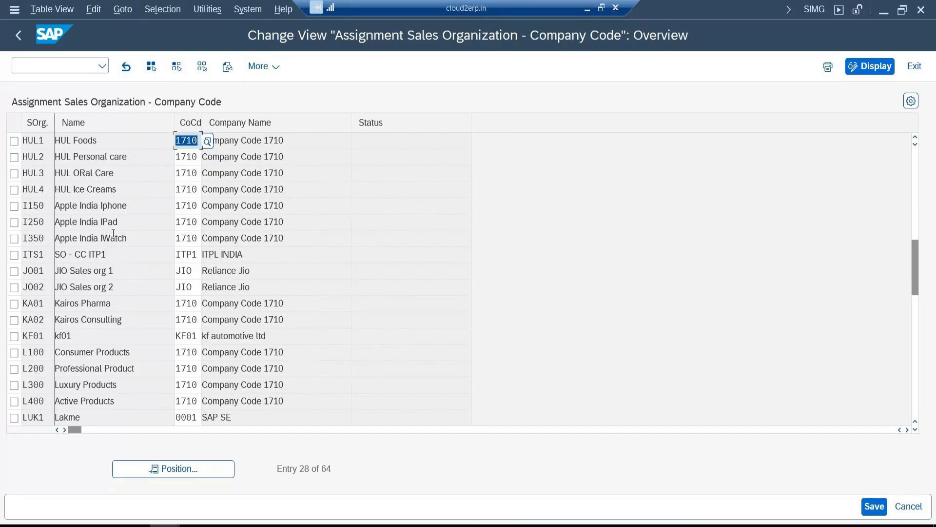
Clear the company code assignments of sales organizations HUL1, HUL2, HUL3 and HUL4.
left_click(917, 194)
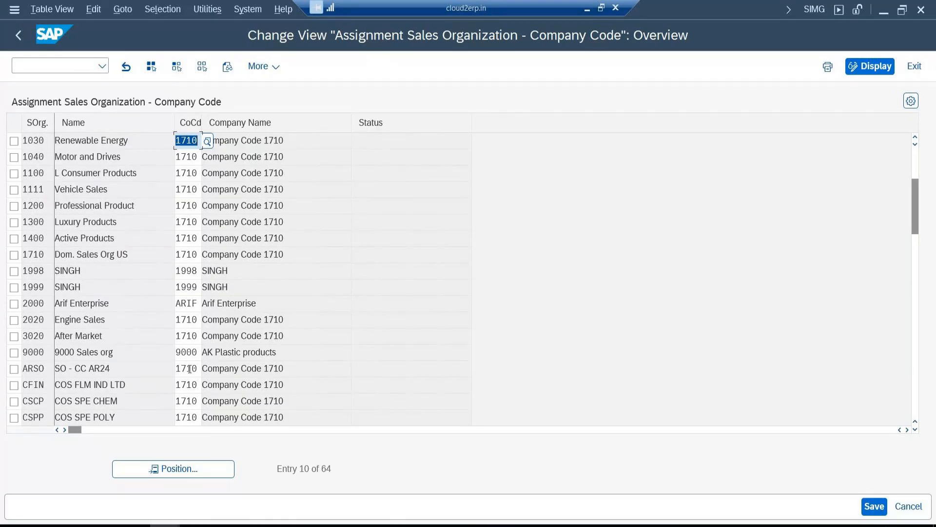
left_click(913, 162)
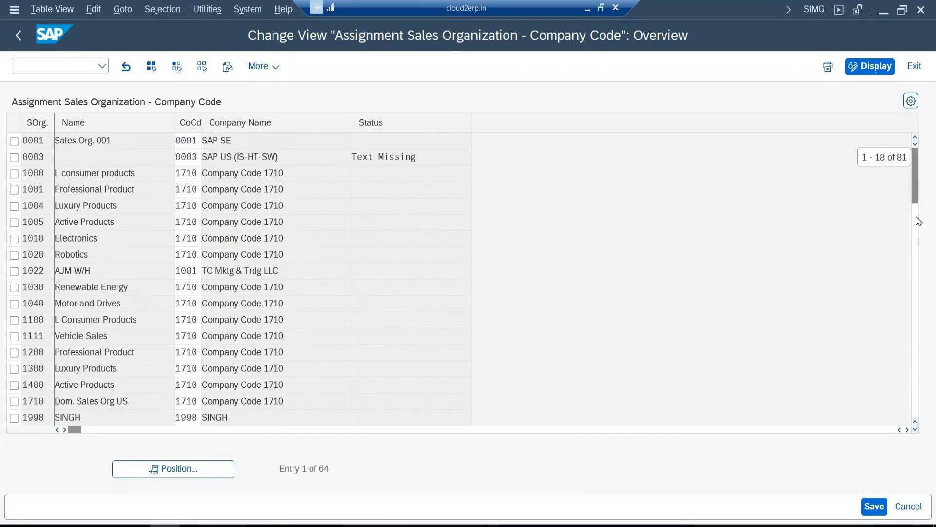
left_click(913, 276)
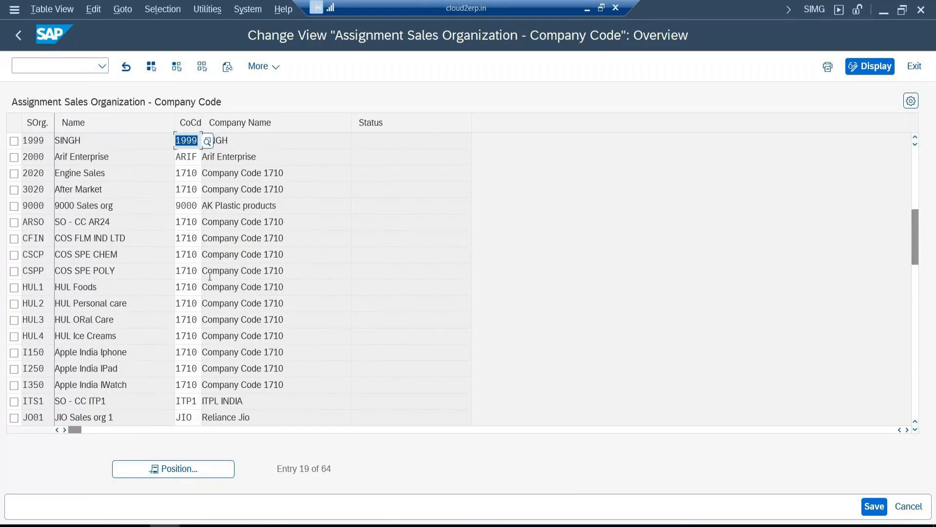
left_click(187, 287)
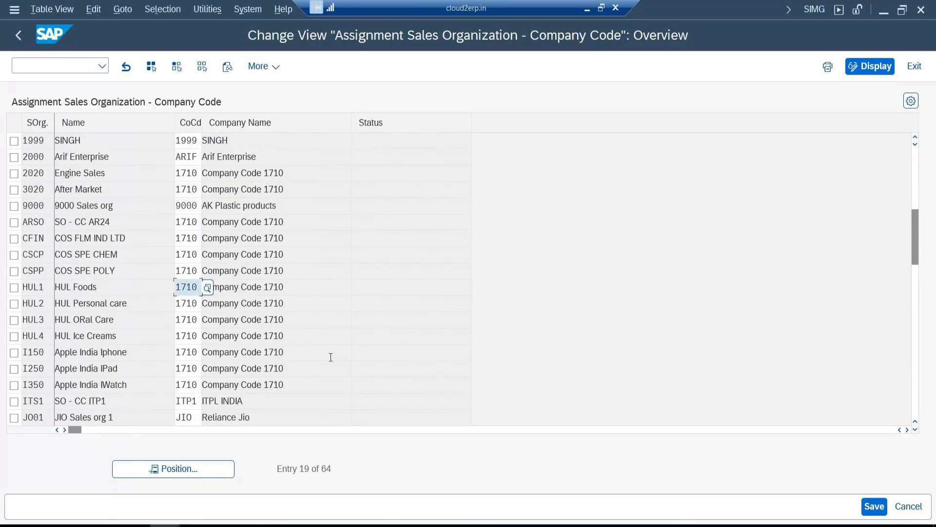
key("Delete")
key("Tab")
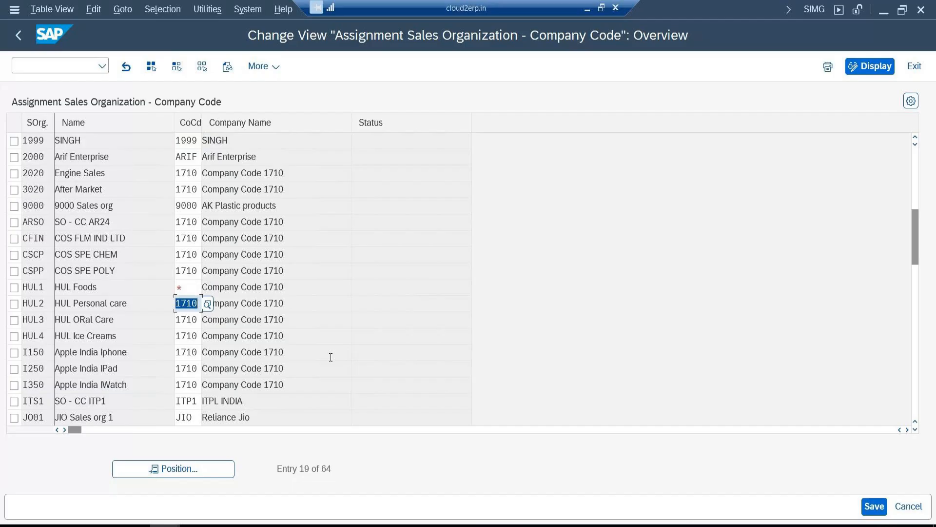
key("Delete")
key("Tab")
key("Delete")
key("Tab")
key("Delete")
key("Tab")
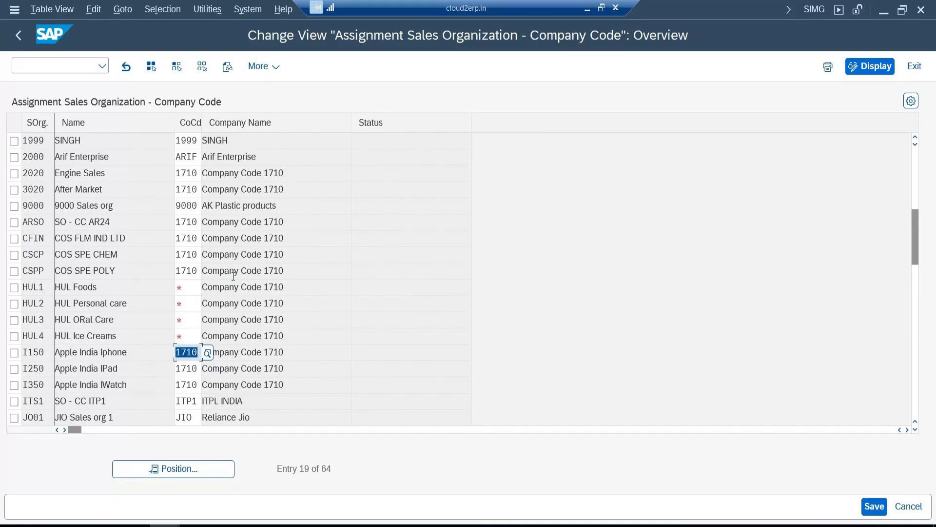
Assign company code 1710 to sales organizations HUL1, HUL2, HUL3 and HUL4, and save the assignments to the customizing request.
left_click(187, 288)
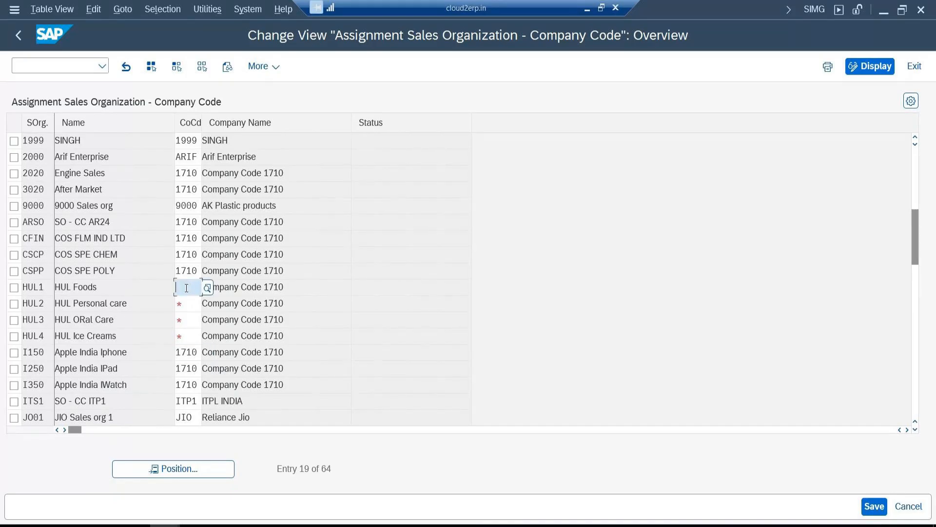
type("1710")
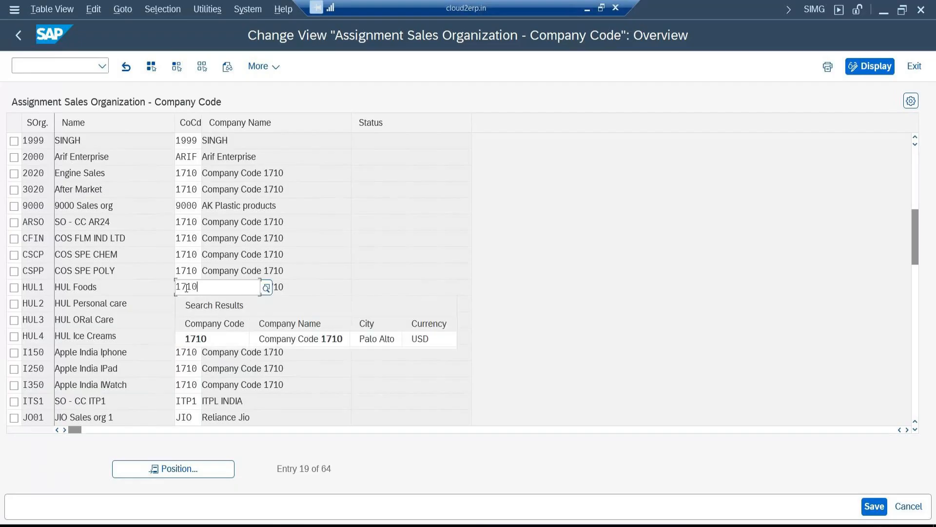
left_click(193, 339)
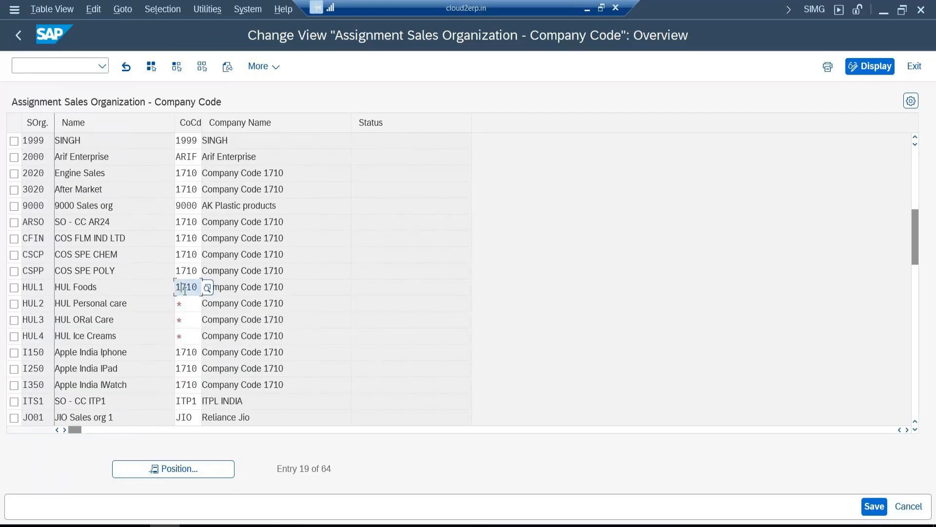
left_click(196, 303)
type("1710")
left_click(190, 325)
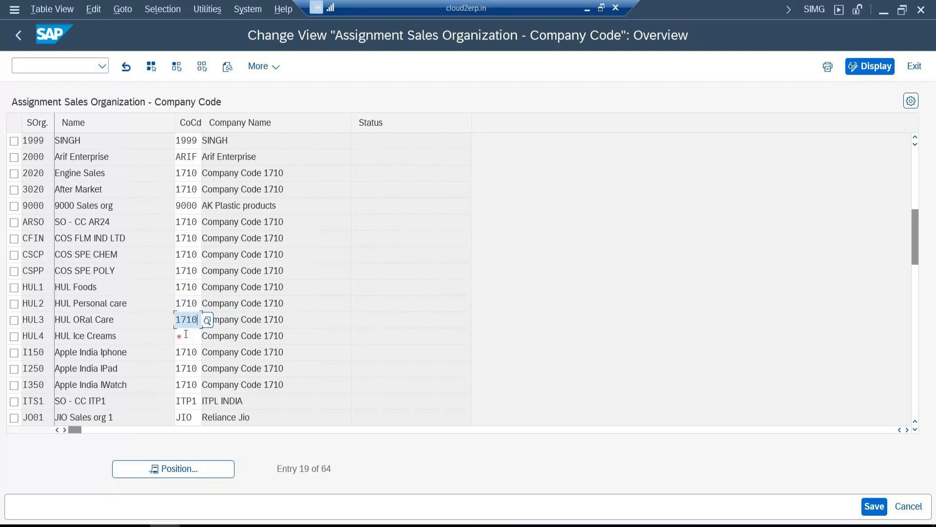
left_click(186, 335)
type("1710")
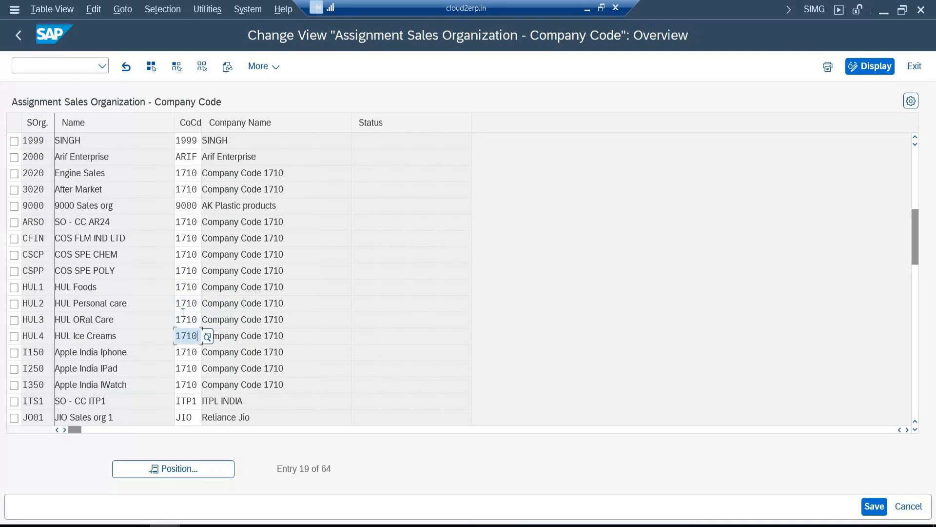
left_click(874, 506)
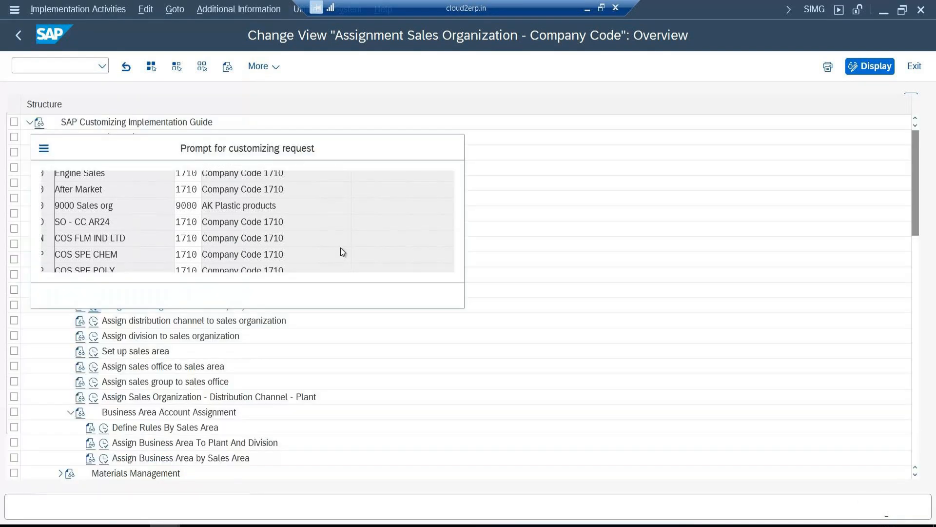
key("Return")
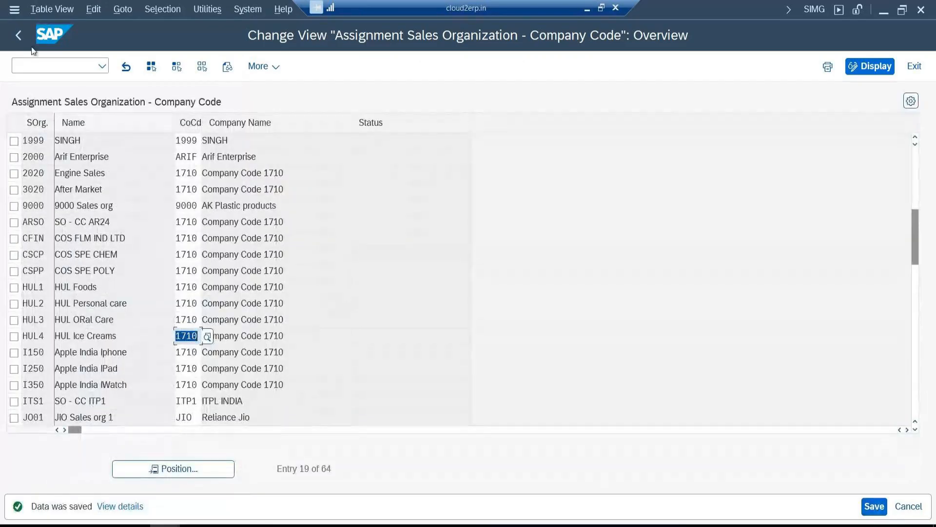
Open the Assign distribution channel to sales organization activity, check the channels per sales organization on the Slide12 image in Paint, and return to SAP.
left_click(24, 39)
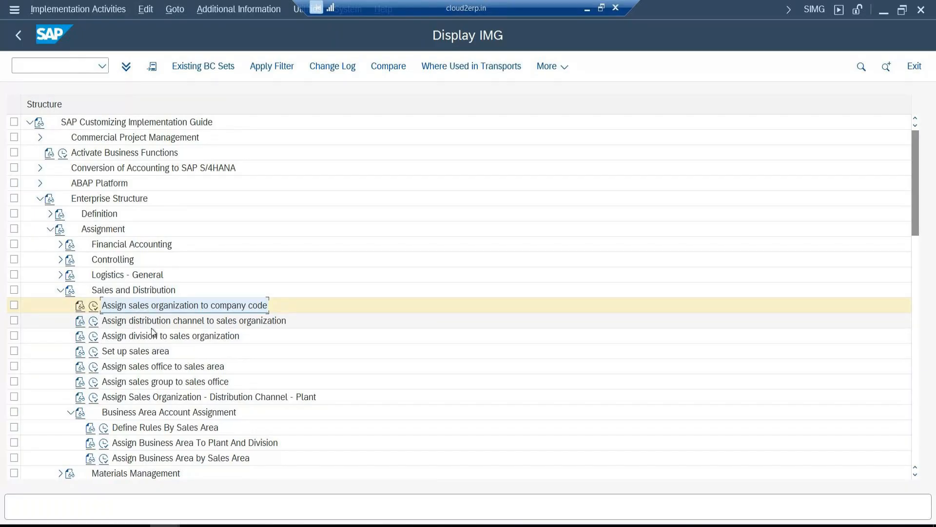
left_click(93, 321)
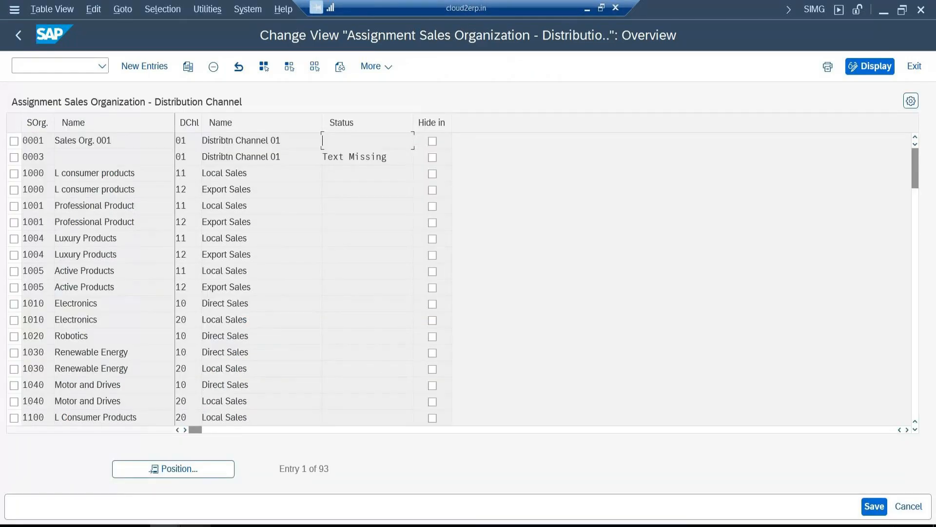
mouse_move(138, 498)
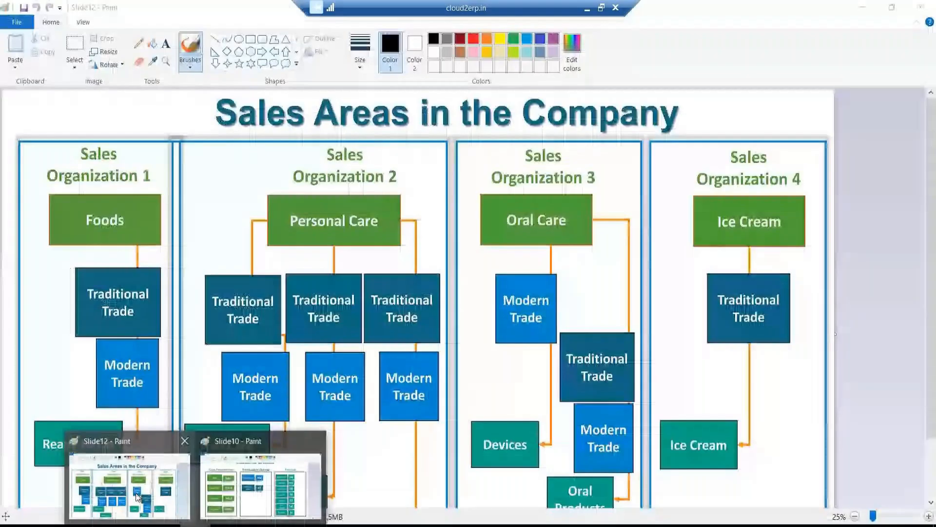
left_click(138, 497)
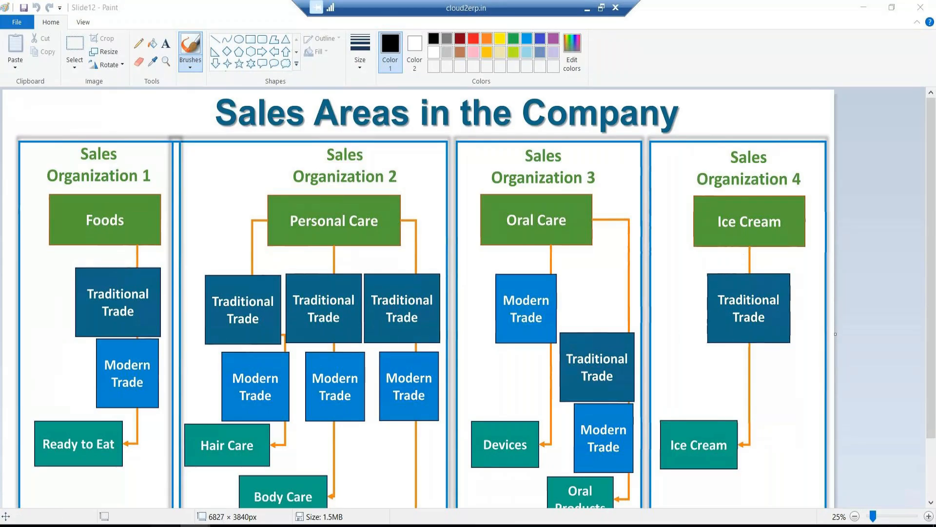
mouse_move(165, 524)
left_click(195, 472)
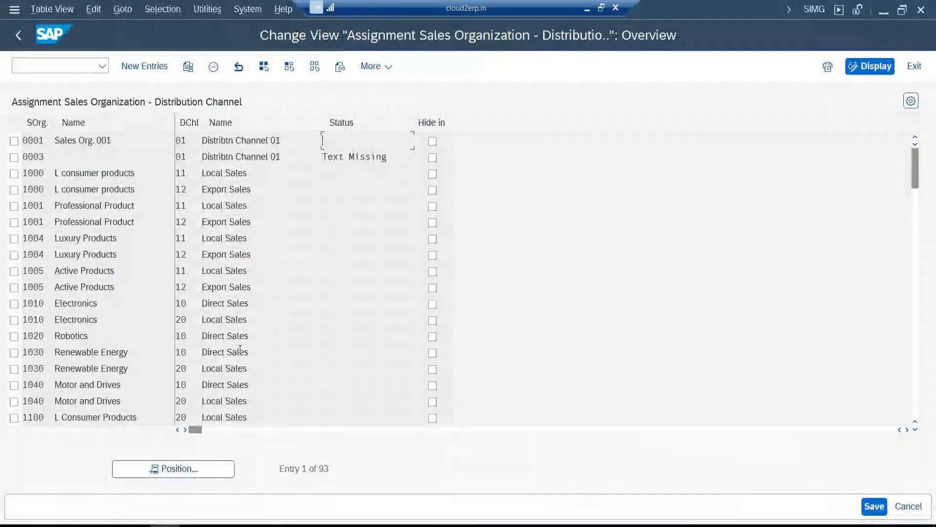
Position the sales organization and distribution channel assignment list at HUL1.
left_click(218, 470)
type("hul1")
key("Return")
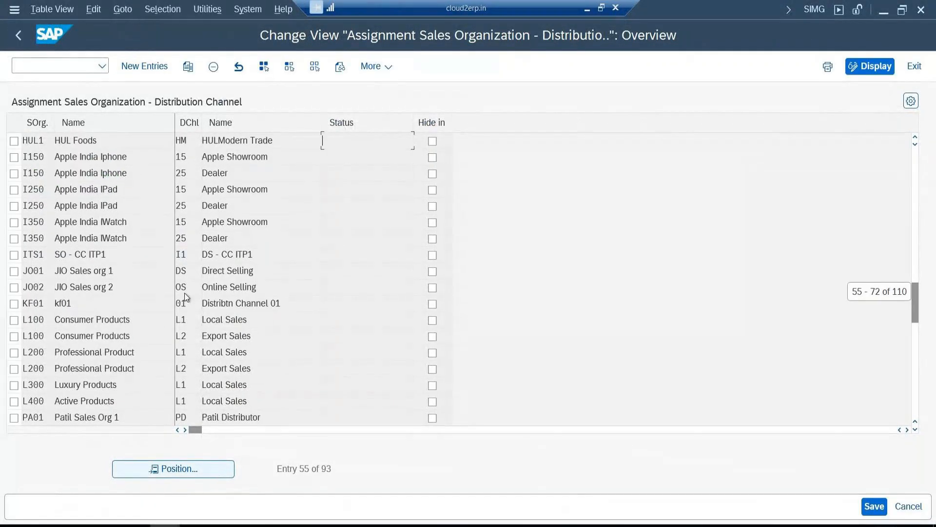
Start new entries and assign distribution channel HT to sales organization HUL1 in the first row.
left_click(143, 62)
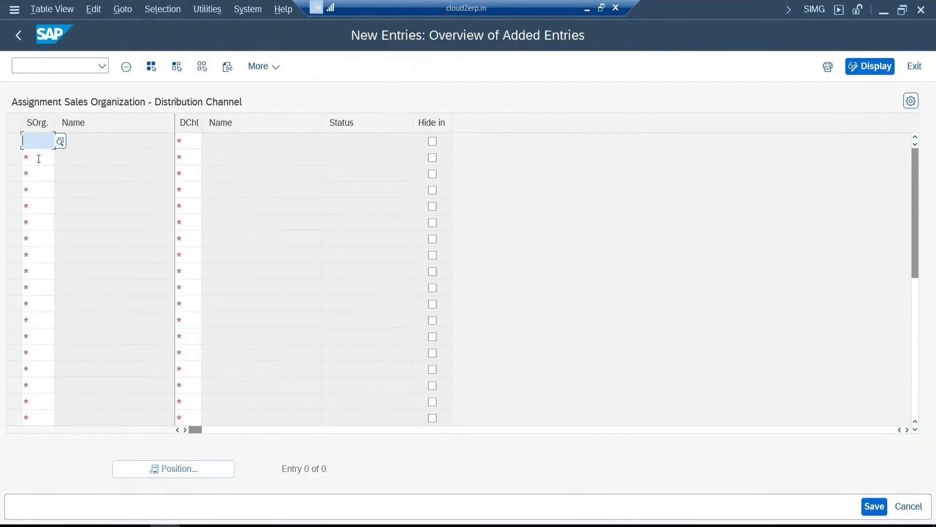
type("hul1")
key("Tab")
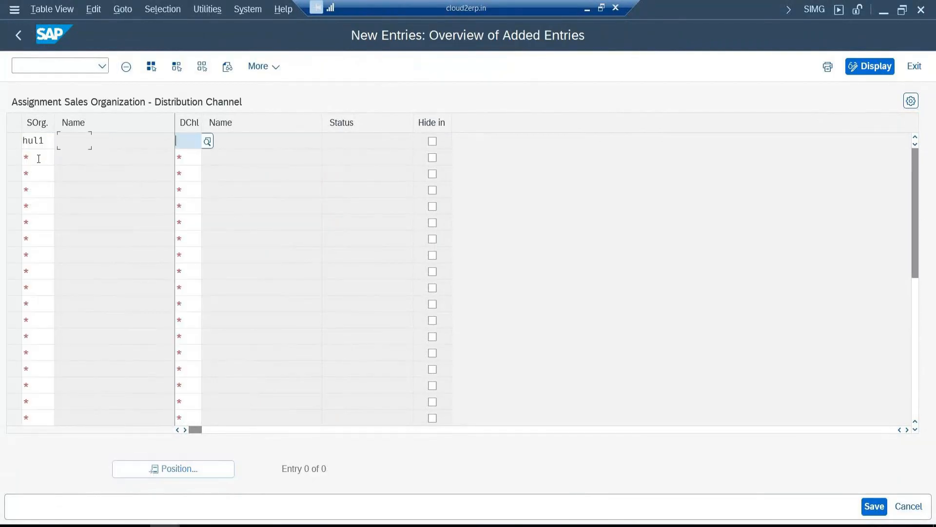
type("ht")
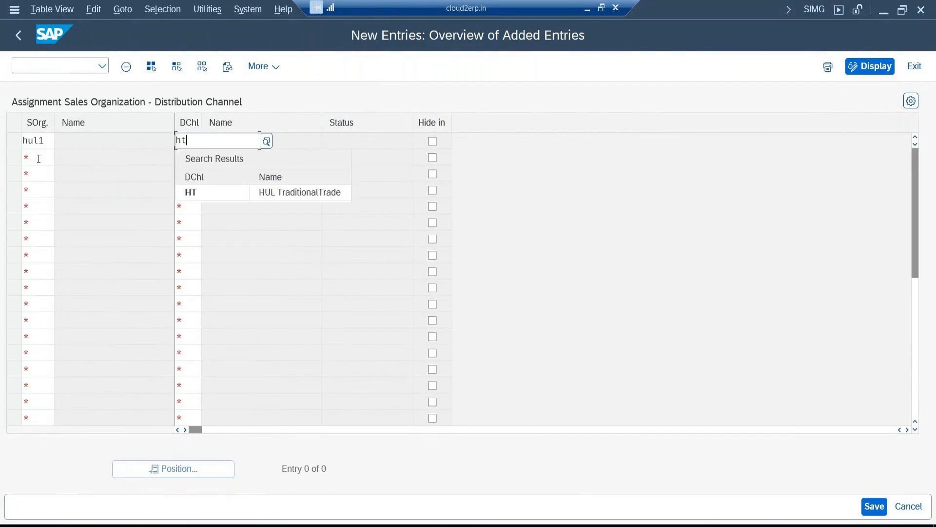
key("Tab")
Add a row assigning distribution channel HT to sales organization HUL2, checking the channels on the Slide12 image in Paint.
left_click(38, 158)
type("hul2")
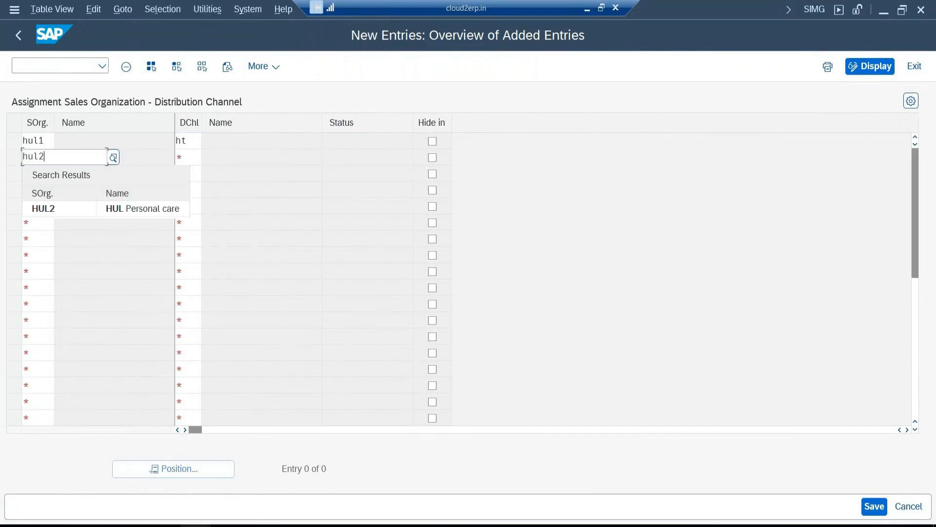
left_click(195, 525)
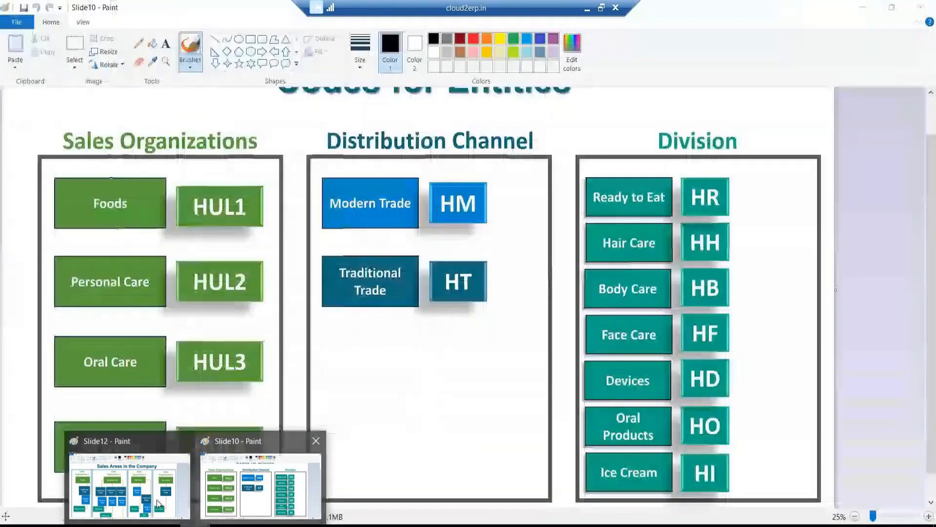
mouse_move(154, 499)
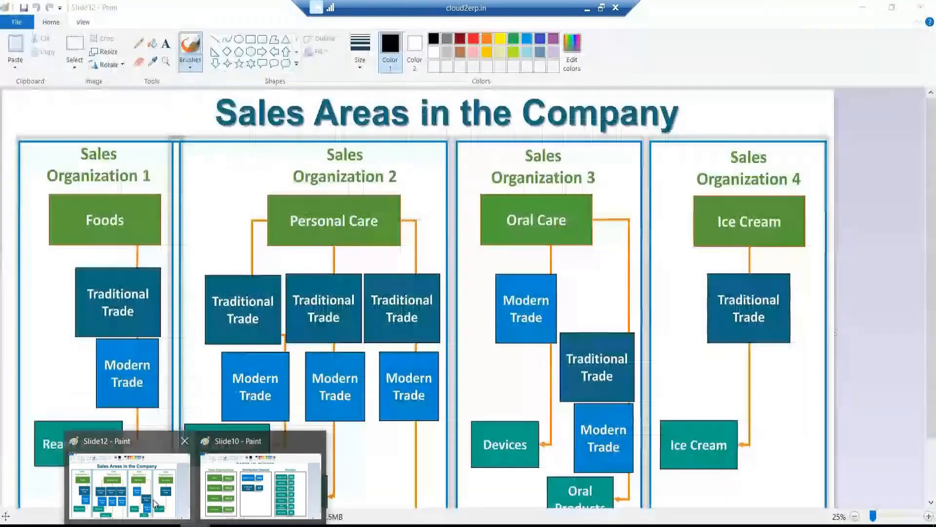
left_click(153, 499)
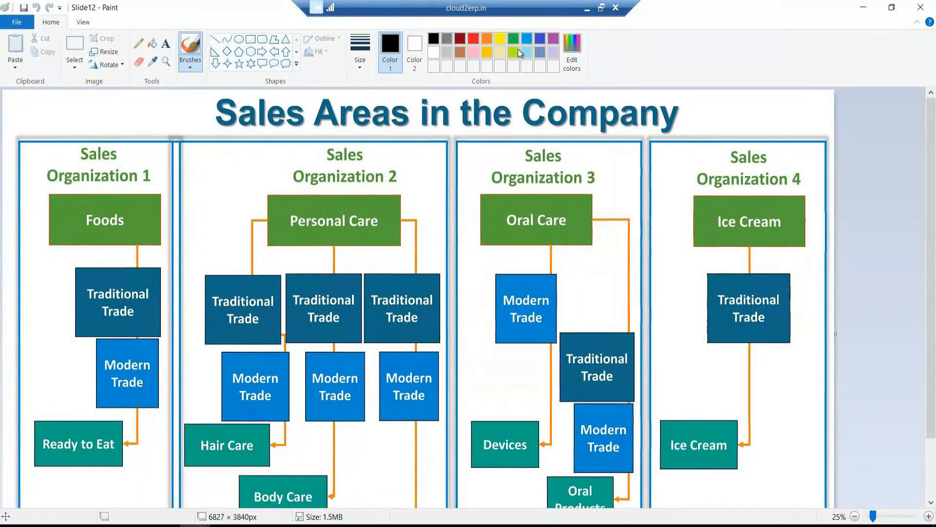
key("alt+Tab")
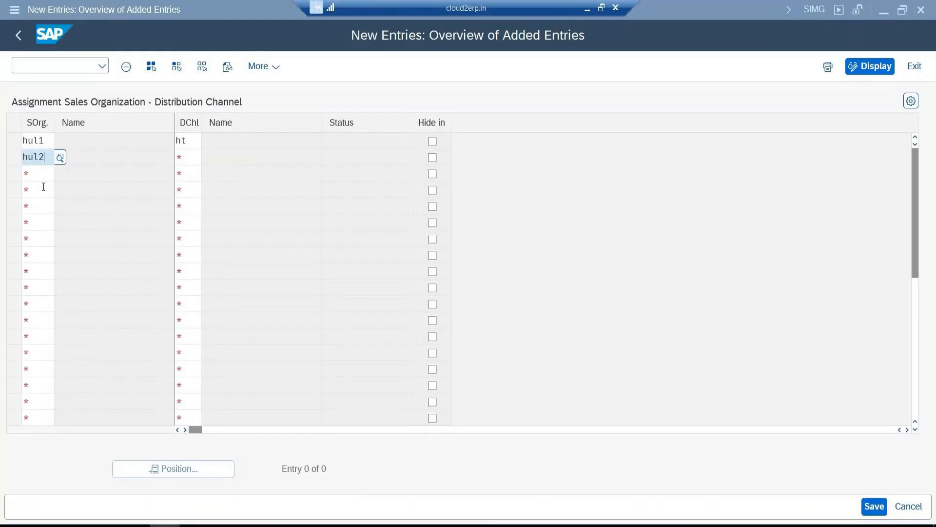
key("Tab")
type("ht")
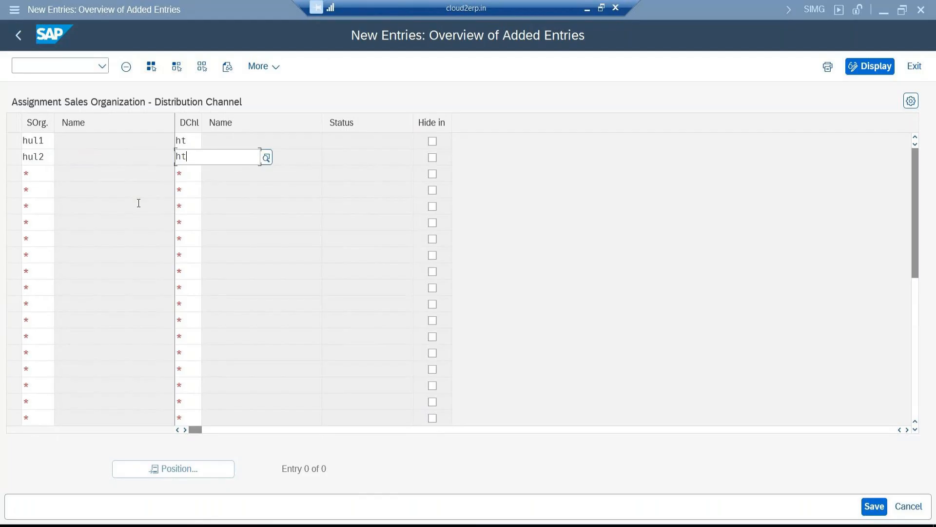
key("Tab")
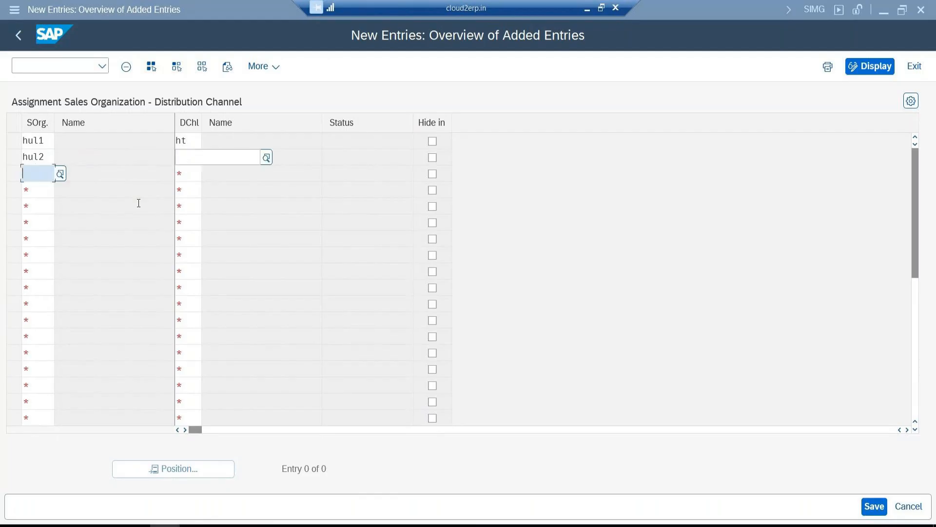
Add another row for sales organization HUL2 with distribution channel HM.
type("hu;")
type("2")
key("BackSpace")
key("BackSpace")
type("l2")
key("Tab")
type("hm")
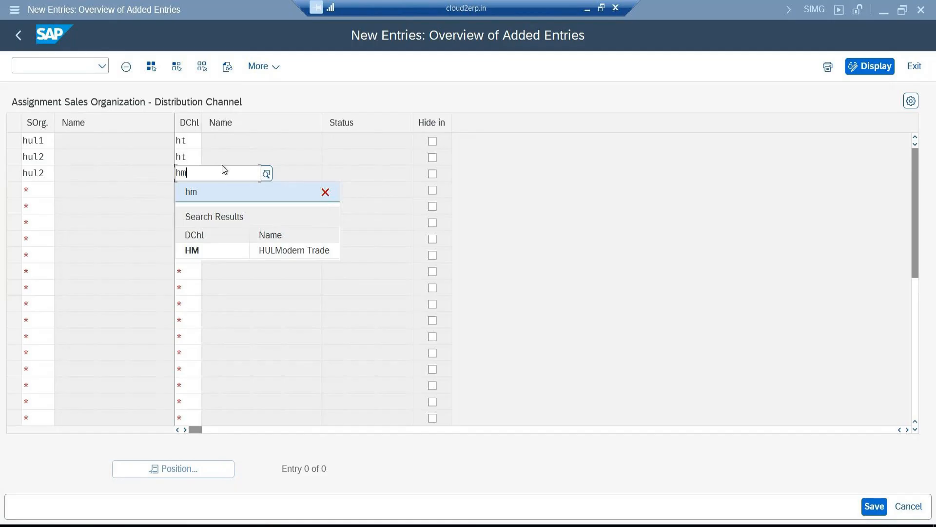
key("Tab")
key("Tab")
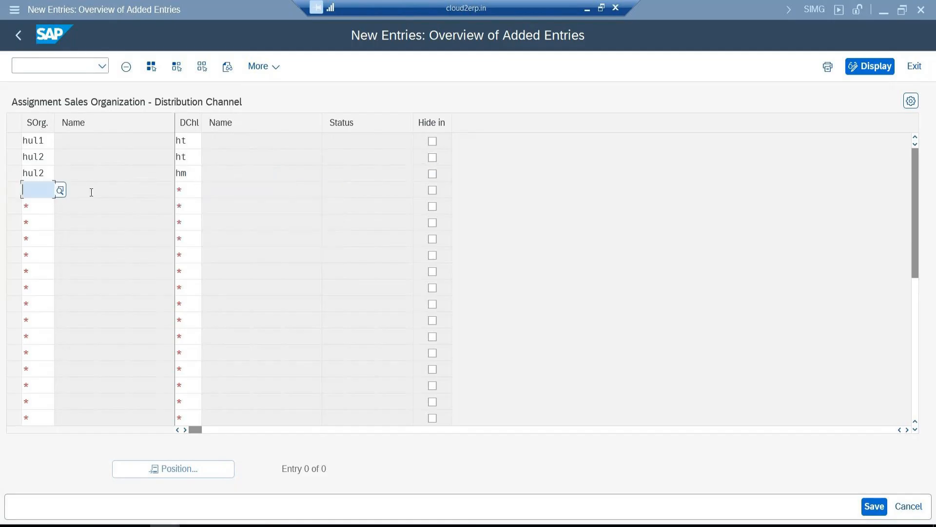
Add a row assigning distribution channel HM to sales organization HUL3, checking the Oral Care channels on the Slide12 image in Paint.
type("hul3")
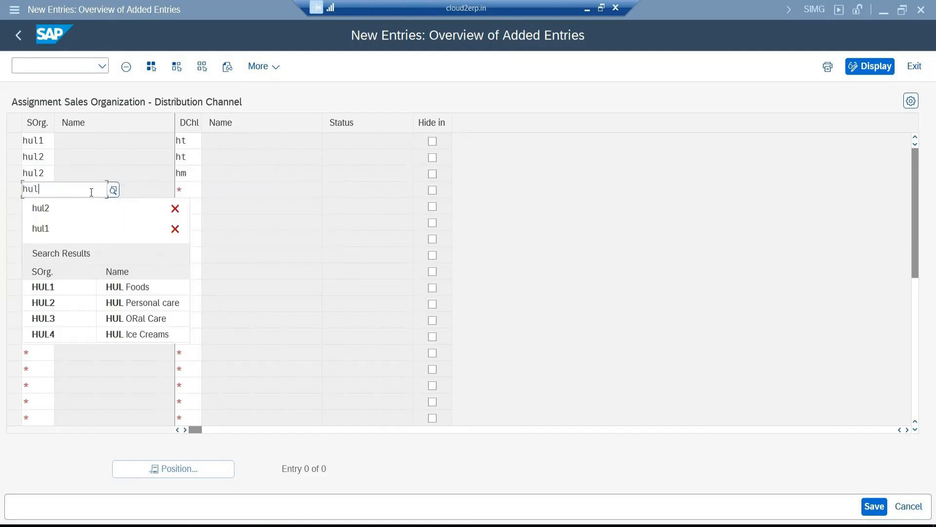
key("Tab")
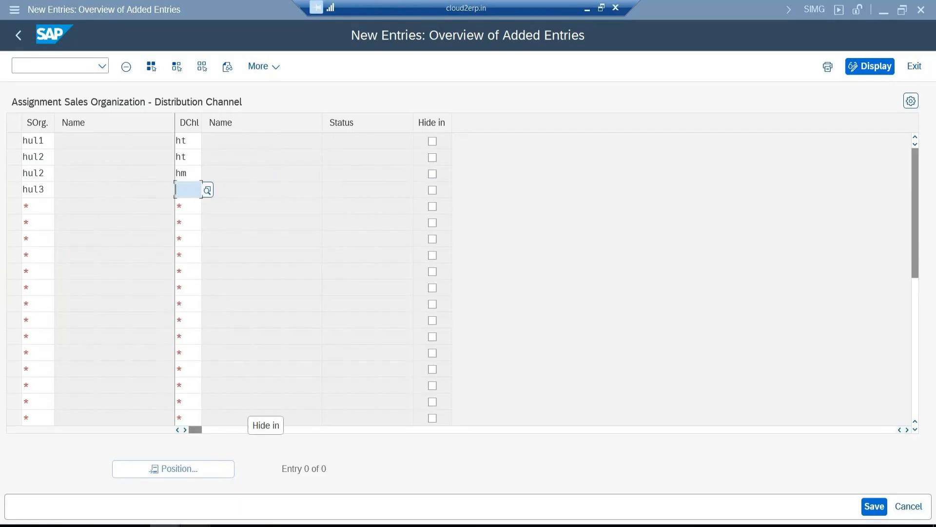
mouse_move(190, 525)
left_click(144, 486)
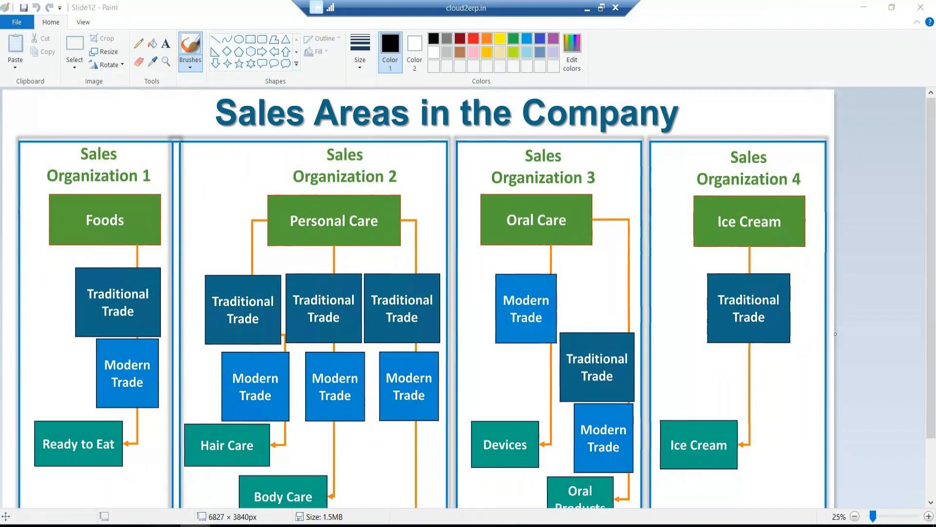
left_click(217, 480)
type("hm")
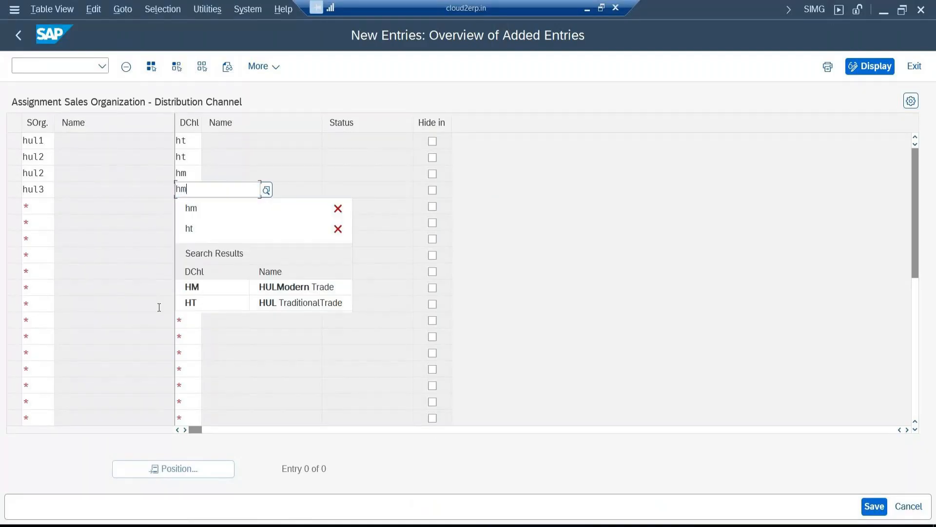
key("Return")
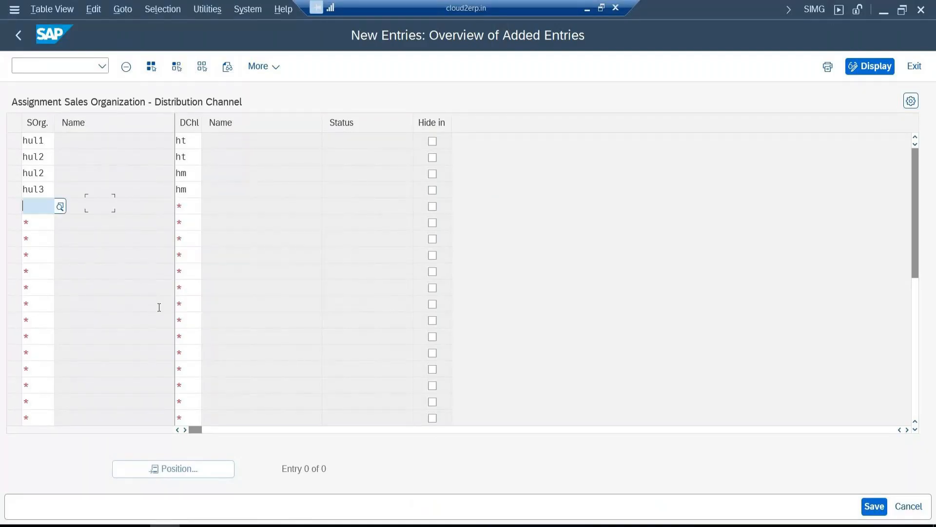
Add a second row for sales organization HUL3 with distribution channel HT.
type("hul3")
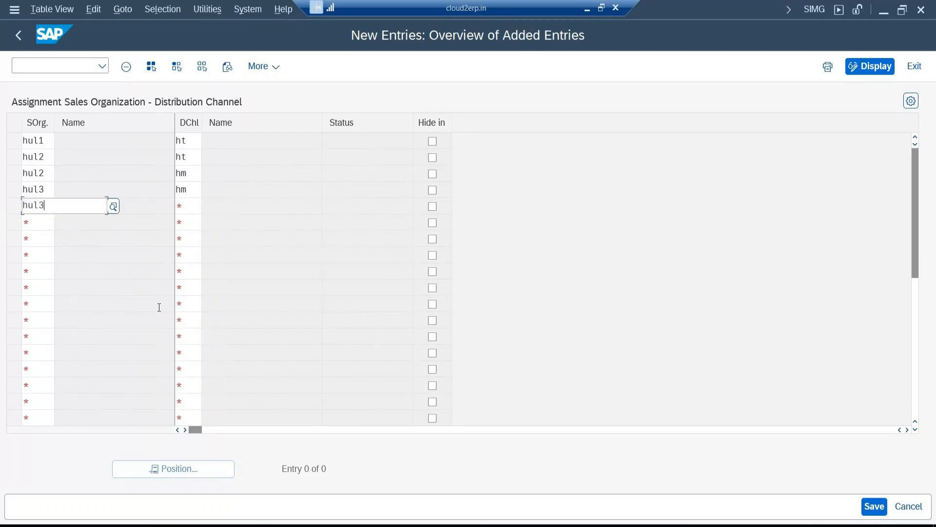
key("Tab")
type("ht")
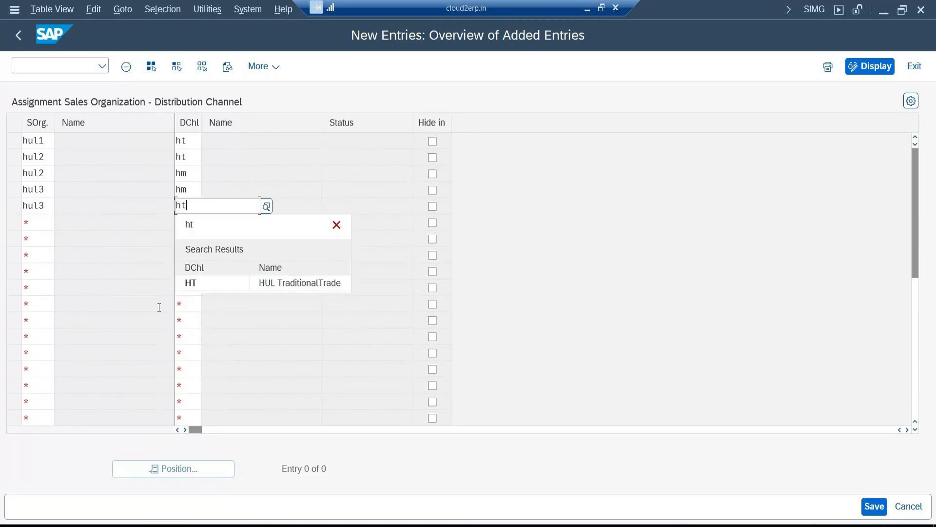
key("Return")
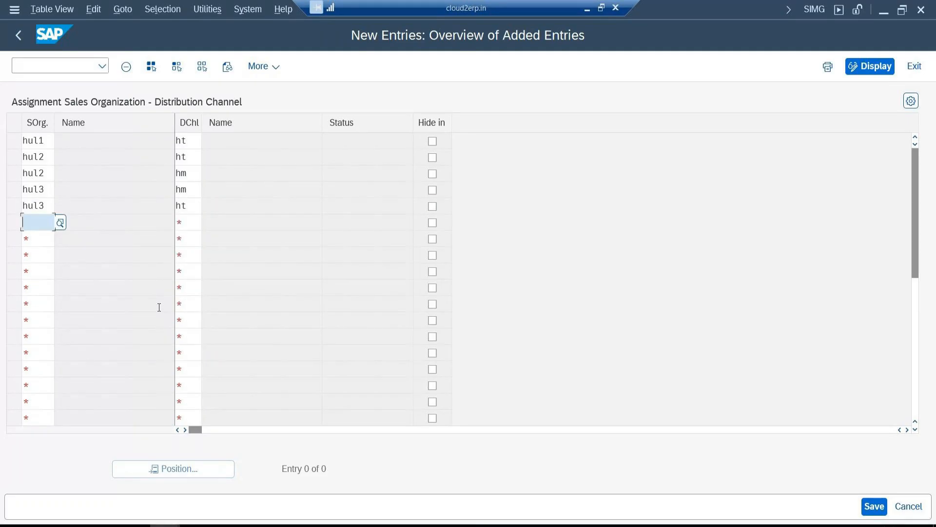
Add a row assigning distribution channel HT to sales organization HUL4, checking the Ice Cream channel on the Slide12 image in Paint.
type("hul4")
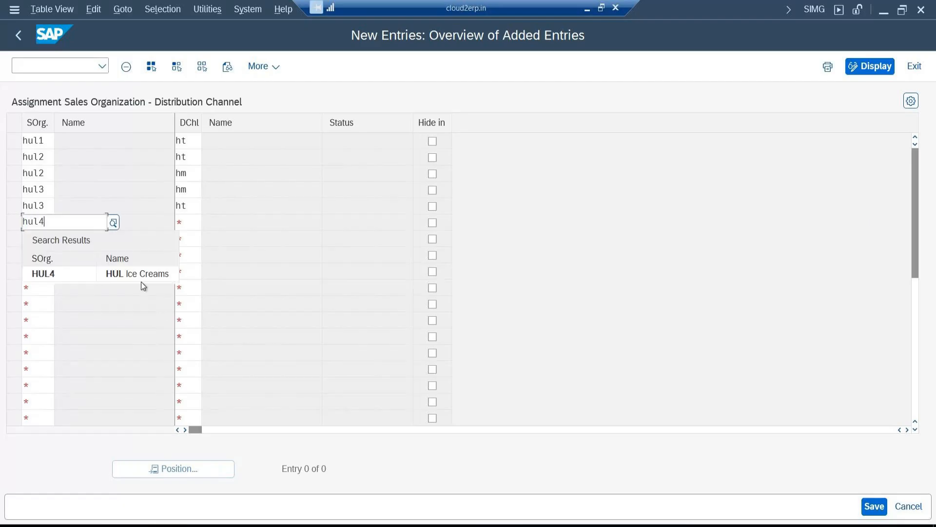
key("Tab")
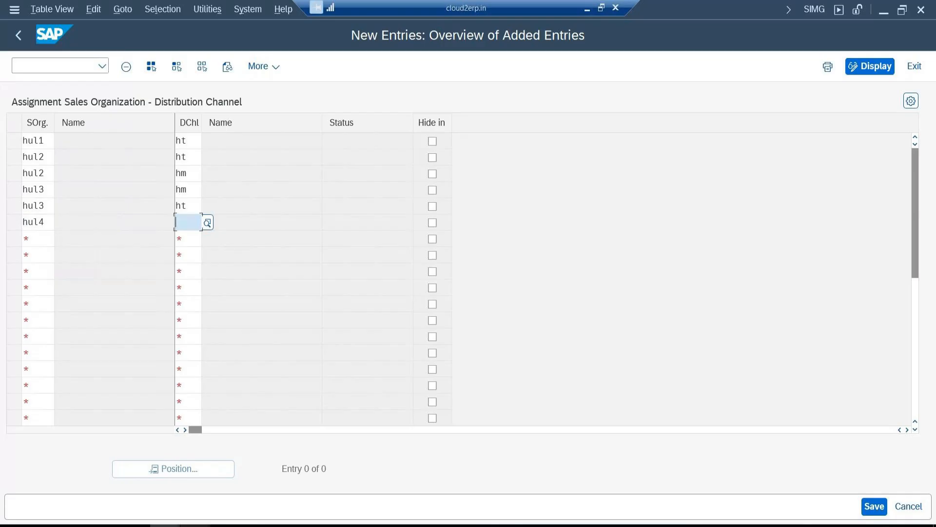
left_click(142, 474)
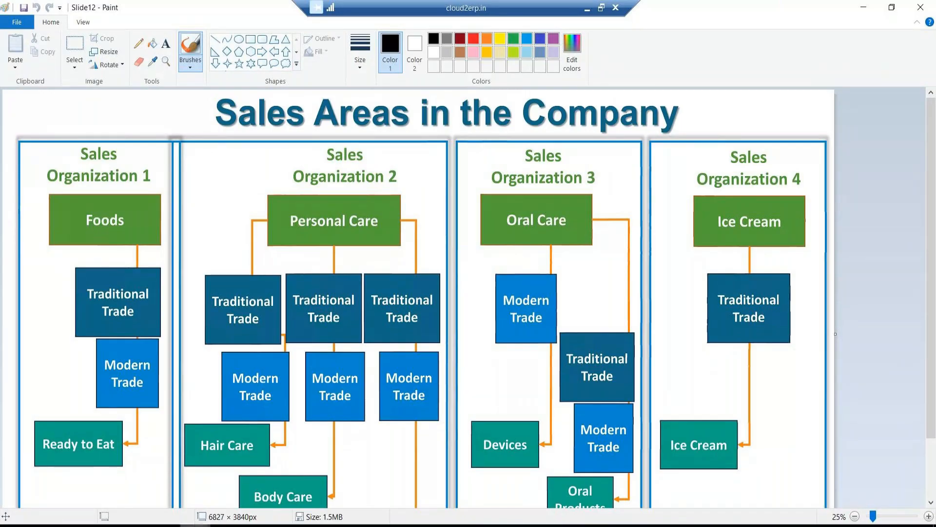
left_click(195, 525)
type("ht")
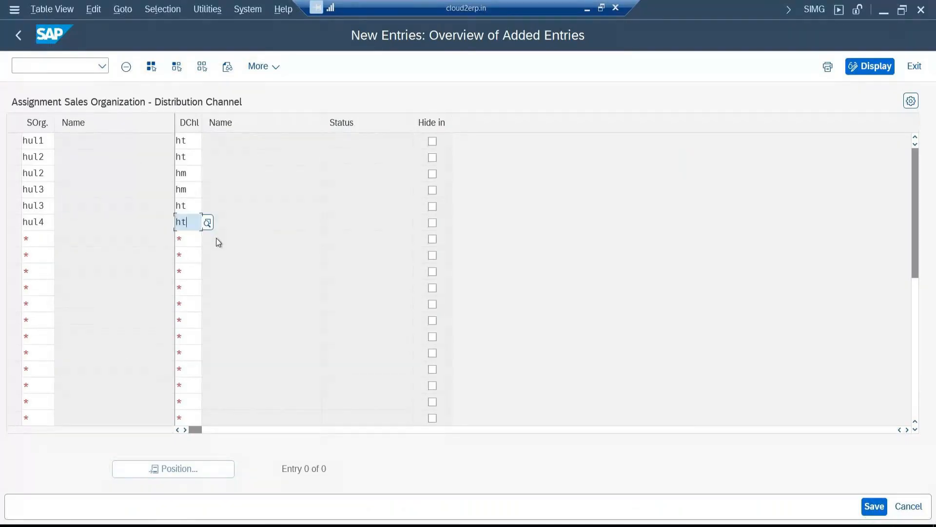
key("Return")
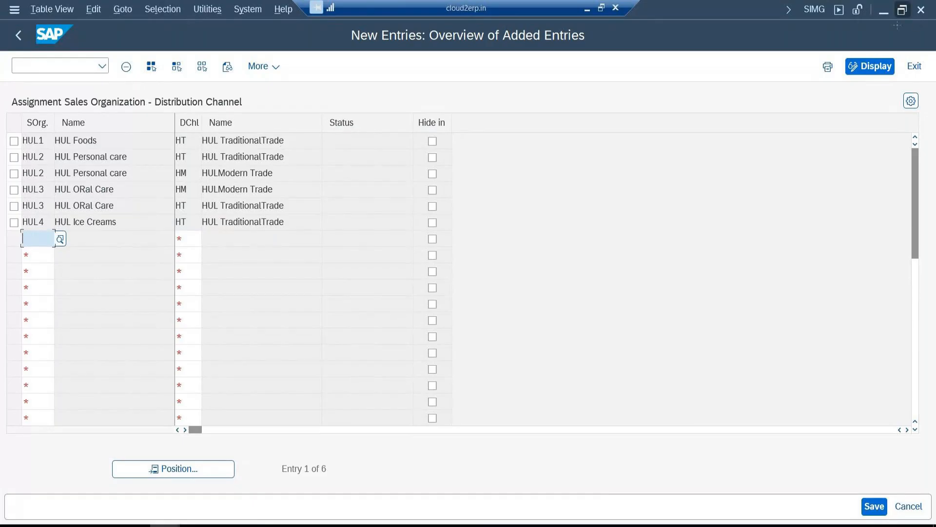
Reduce the SAP window so the slide shows beside it and save the new distribution channel assignments.
left_click(902, 10)
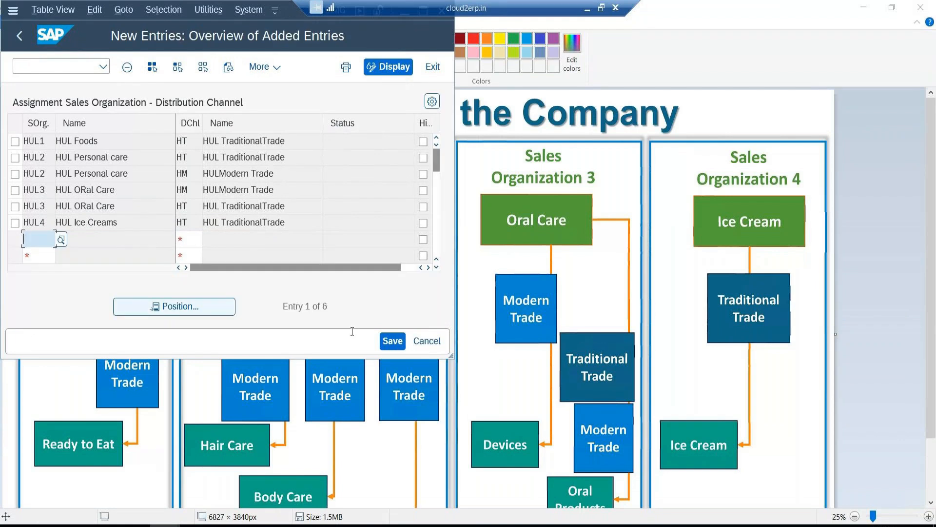
left_click(393, 336)
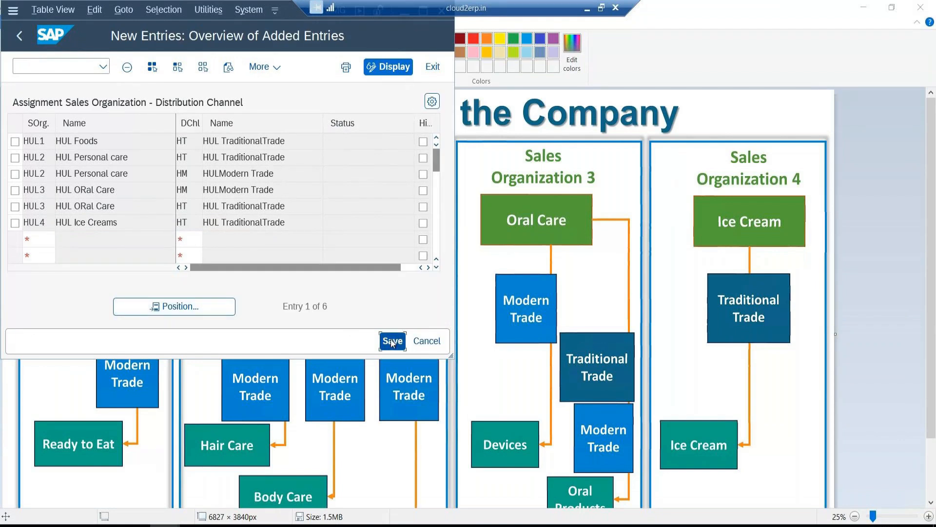
left_click(283, 237)
key("Return")
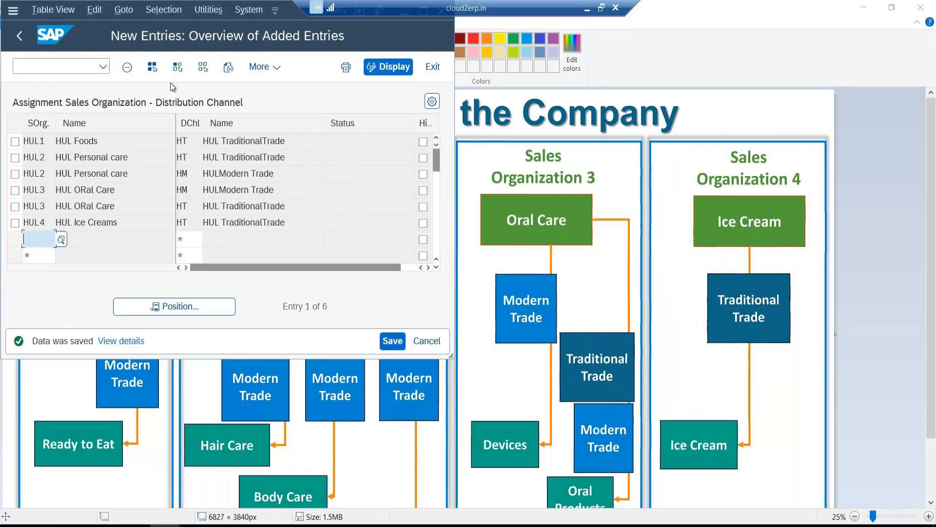
Return to the distribution channel assignment overview and review the rows for sales organizations HUL1 to HUL4.
key("F3")
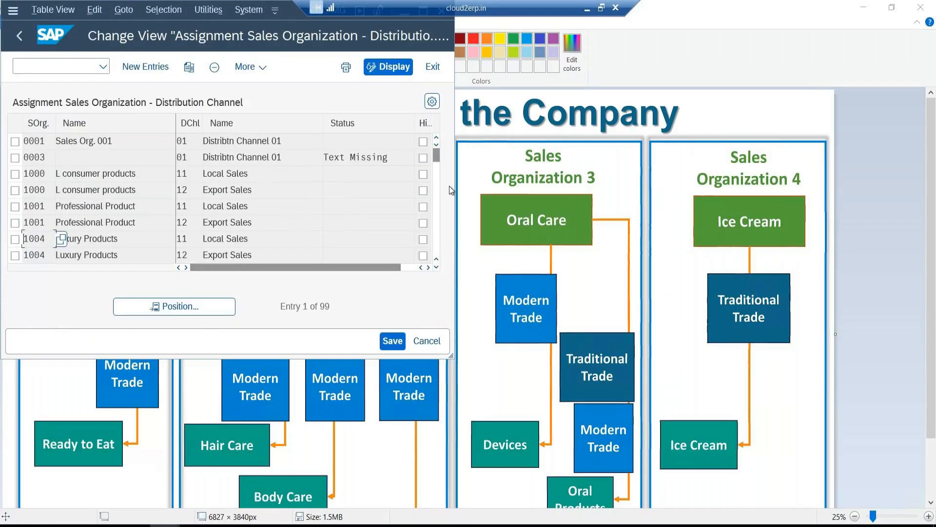
left_click(437, 207)
left_click(437, 207)
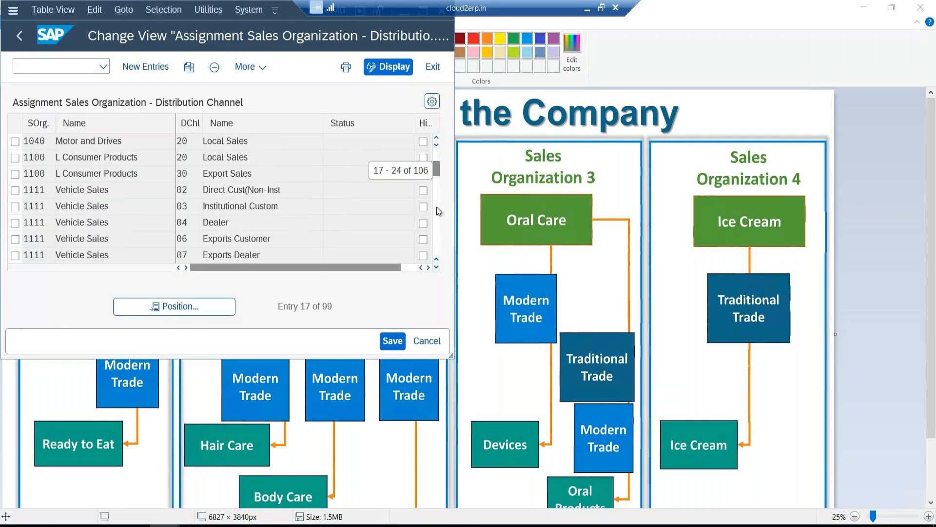
double_click(437, 207)
left_click(437, 207)
left_click(437, 207)
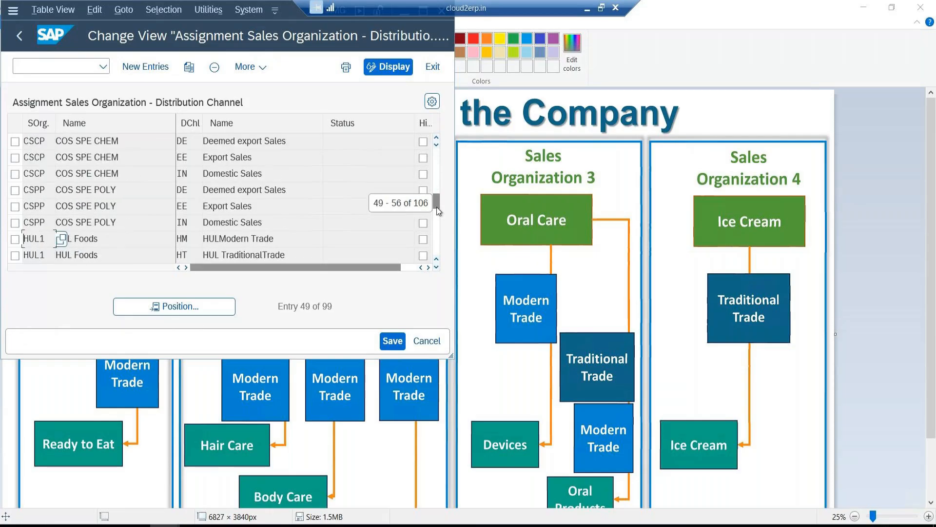
left_click(436, 268)
left_click(437, 268)
left_click(436, 268)
left_click(437, 267)
left_click(437, 267)
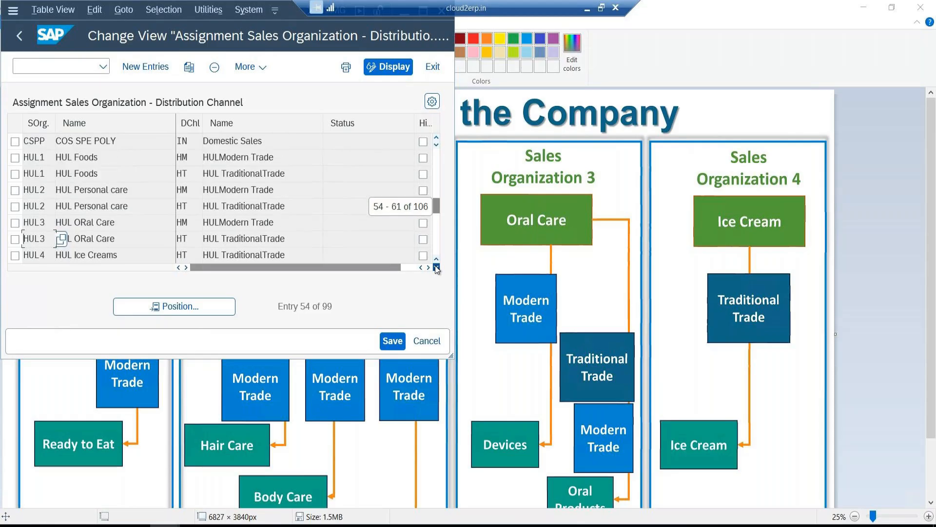
left_click(436, 268)
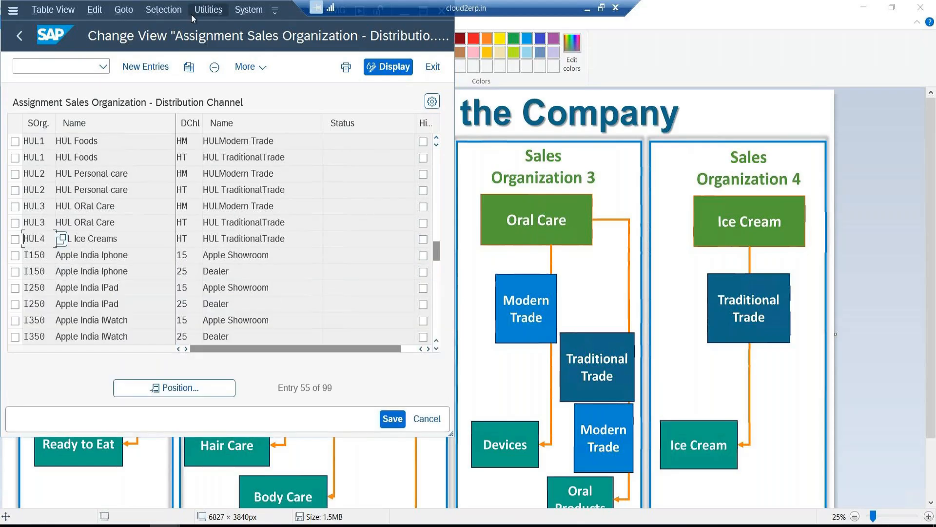
Compare the HUL1 to HUL4 channel assignments with the Slide12 chart by moving the SAP window around it, and save again.
mouse_move(183, 33)
left_mouse_down()
mouse_move(465, 103)
mouse_move(539, 144)
mouse_move(502, 193)
left_mouse_up()
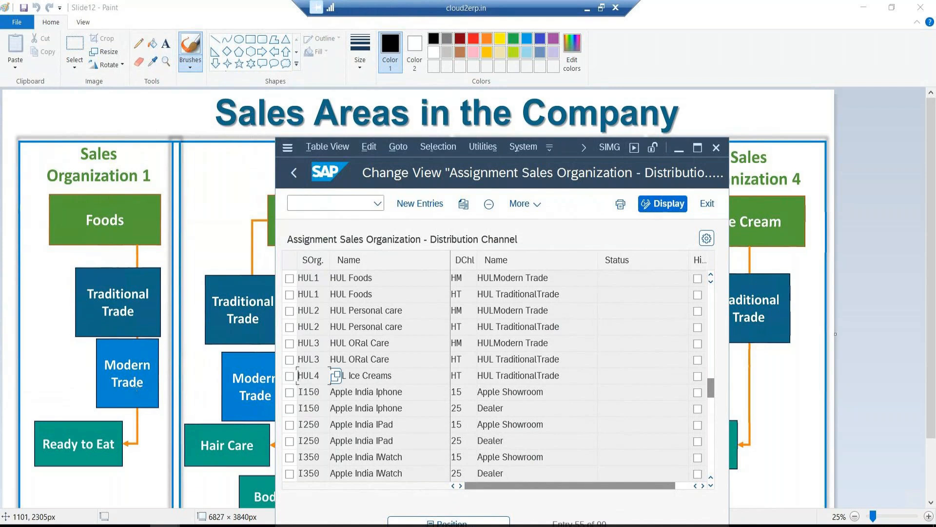
mouse_move(430, 155)
left_mouse_down()
mouse_move(552, 154)
mouse_move(647, 139)
left_mouse_up()
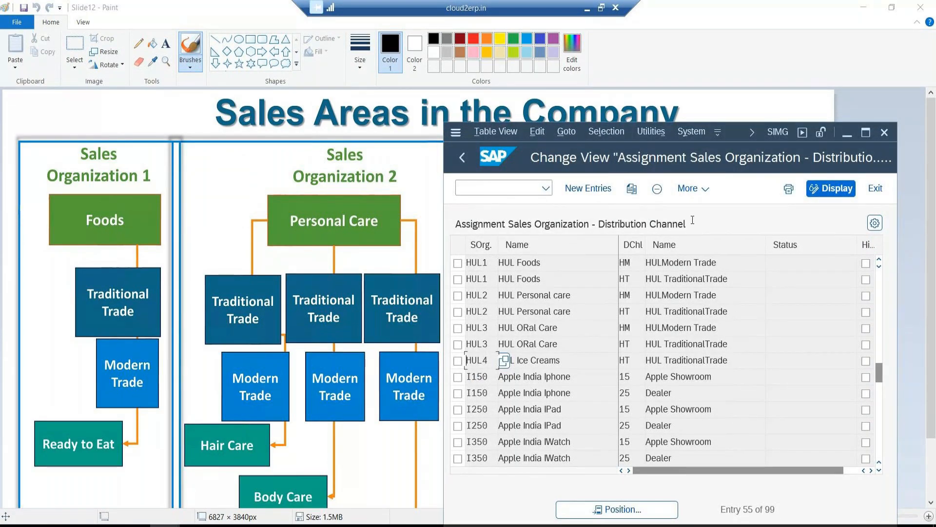
mouse_move(628, 142)
left_mouse_down()
mouse_move(809, 142)
mouse_move(812, 120)
mouse_move(829, 113)
left_mouse_up()
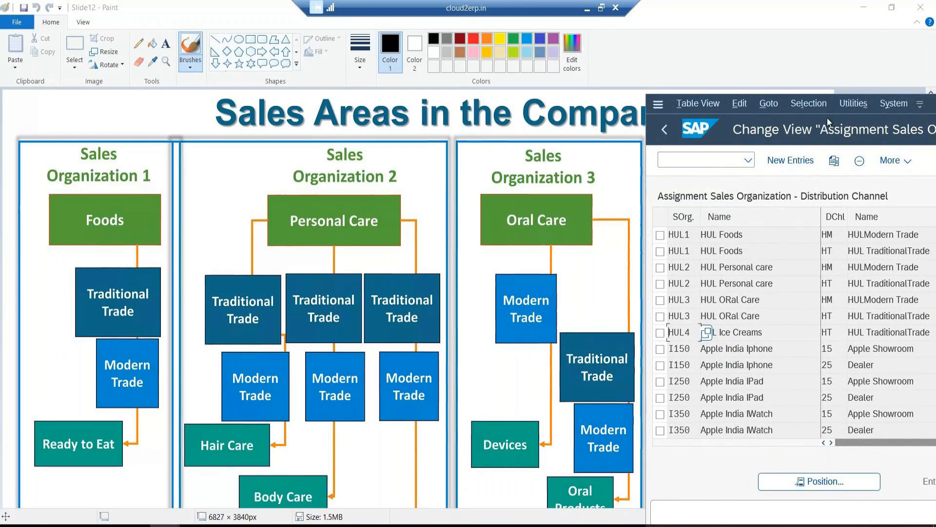
left_click(829, 105)
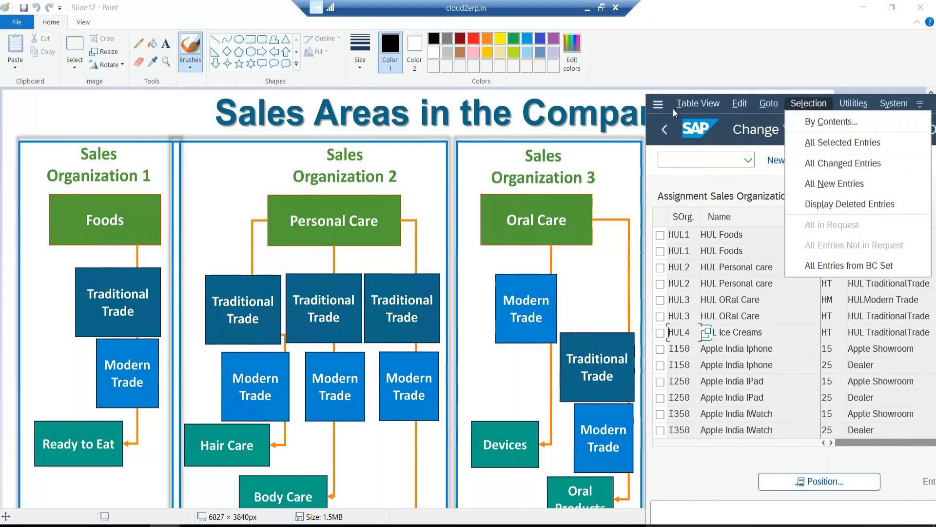
mouse_move(673, 110)
left_mouse_down()
mouse_move(138, 116)
mouse_move(258, 102)
left_mouse_up()
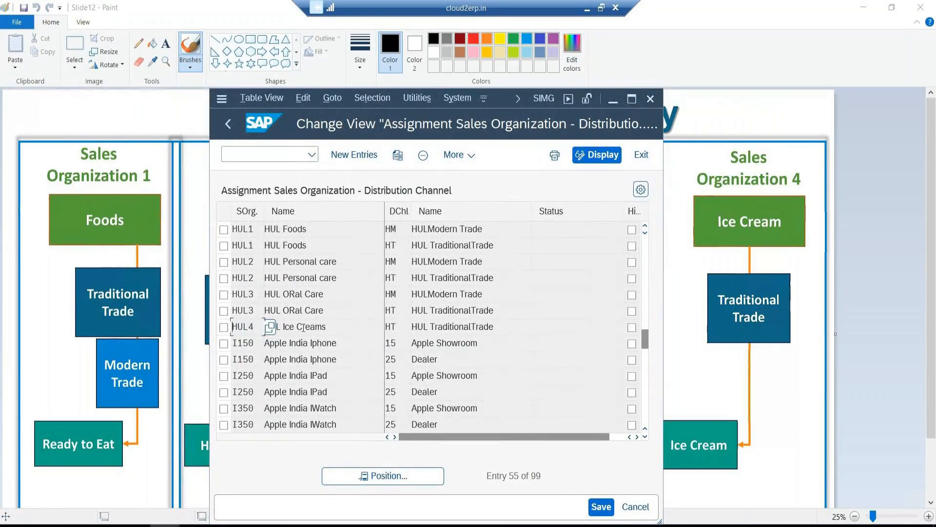
left_click(603, 508)
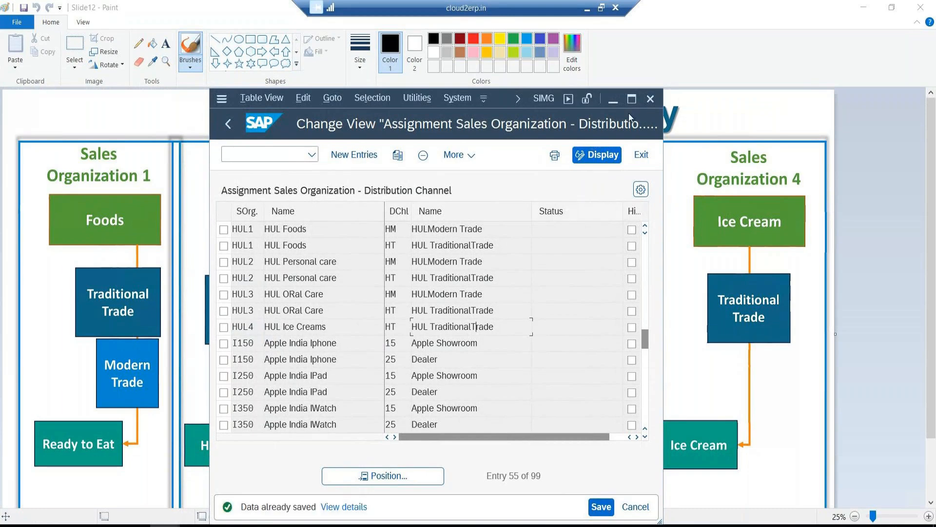
Maximize SAP, leave the distribution channel view and open the customizing activity Assign division to sales organization.
left_click(632, 99)
left_click(18, 35)
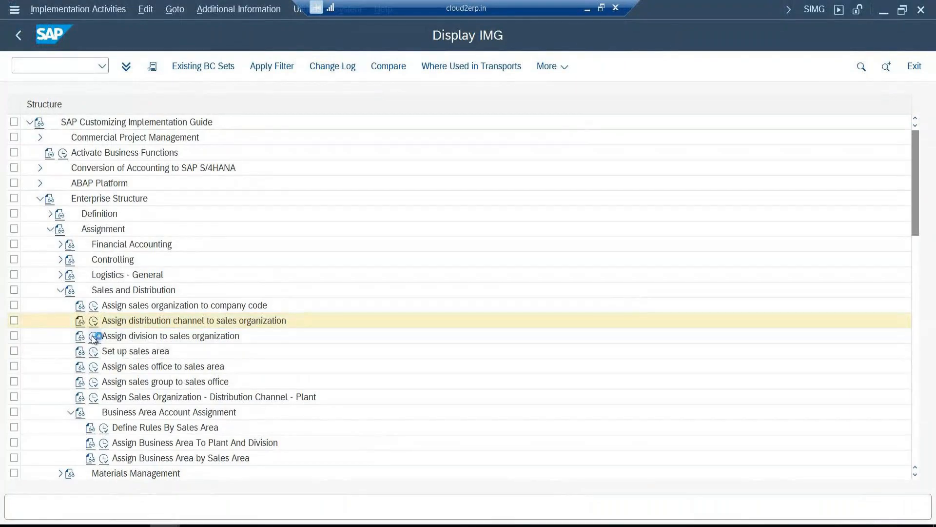
left_click(92, 336)
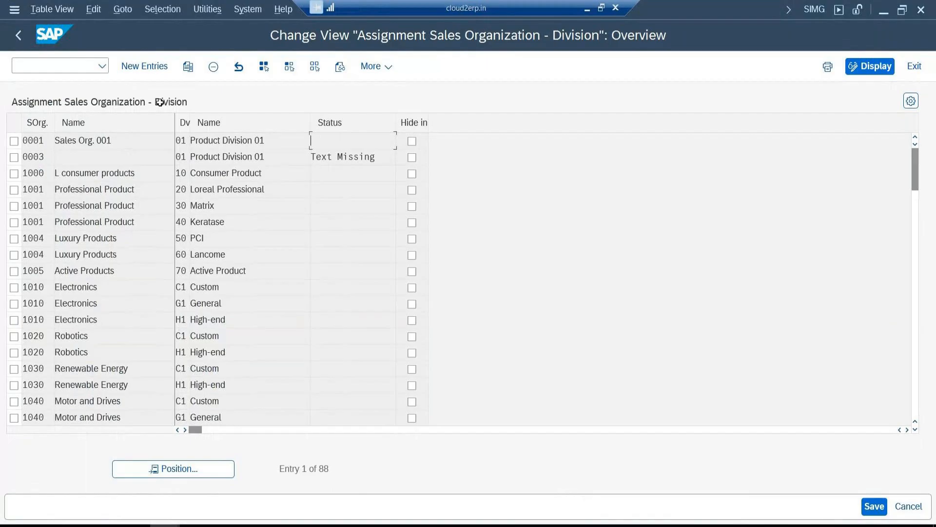
Position the sales organization and division list on HUL1 to check its existing assignment.
left_click(177, 468)
type("hul1")
key("Return")
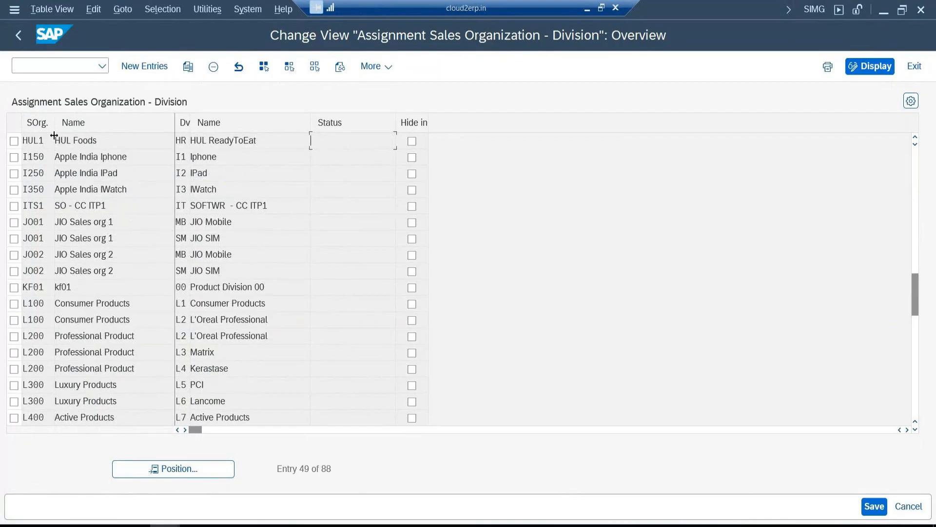
Start new entries for the division assignment and check the divisions of each sales organization on the Slide12 image in Paint.
left_click(145, 66)
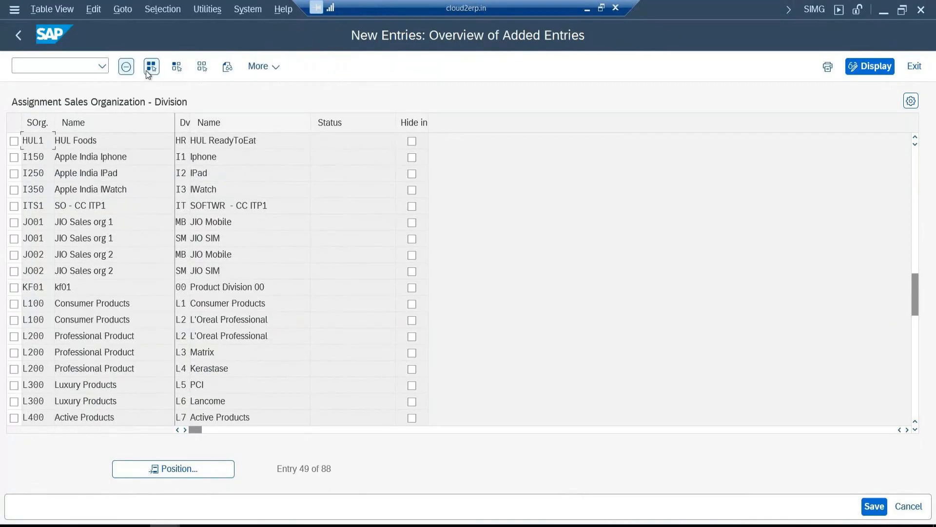
left_click(902, 9)
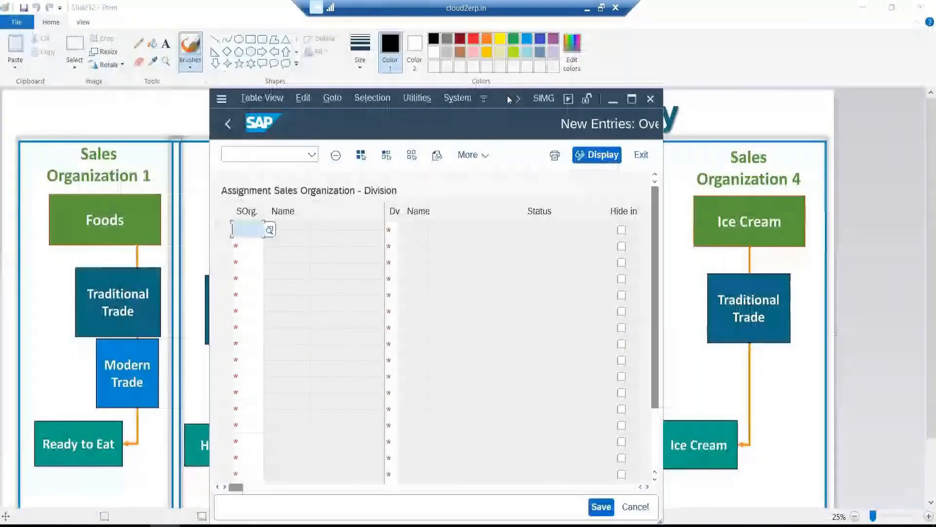
left_click_drag(354, 110, 511, 98)
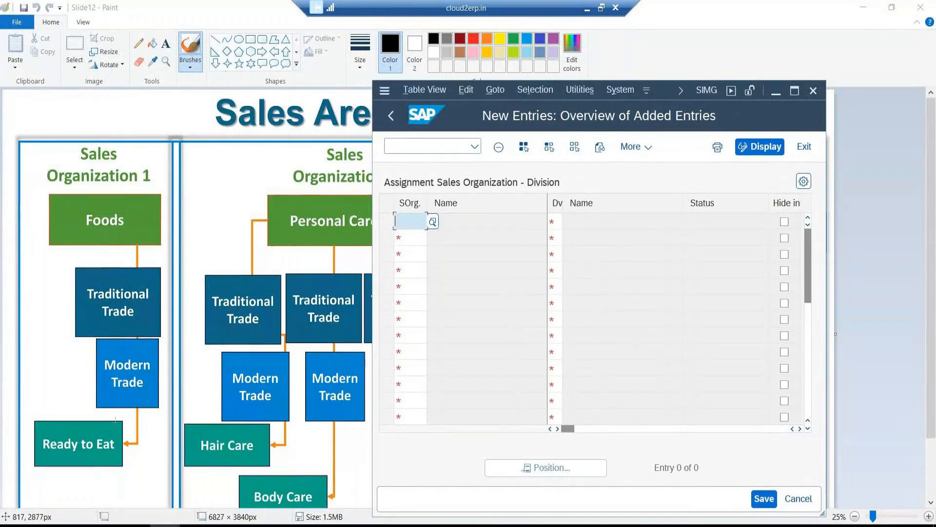
left_click(929, 318)
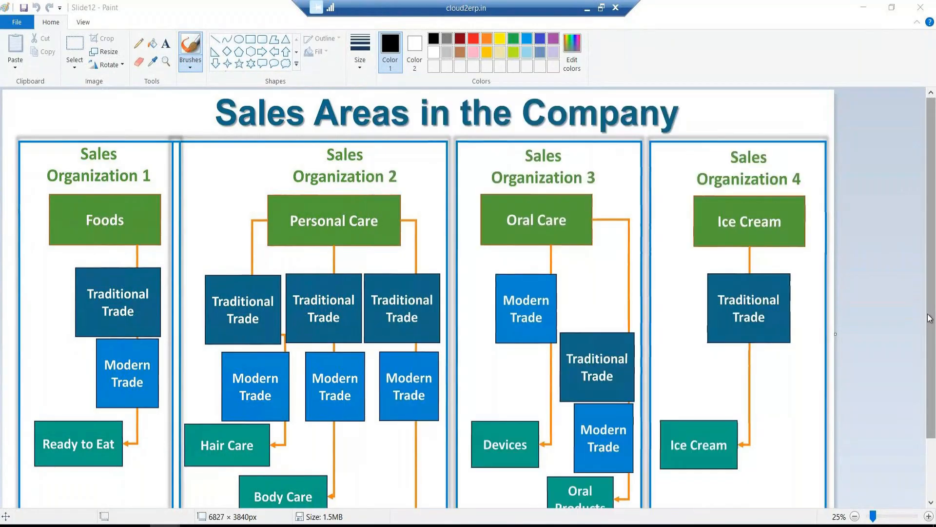
scroll(922, 424, "down", 3)
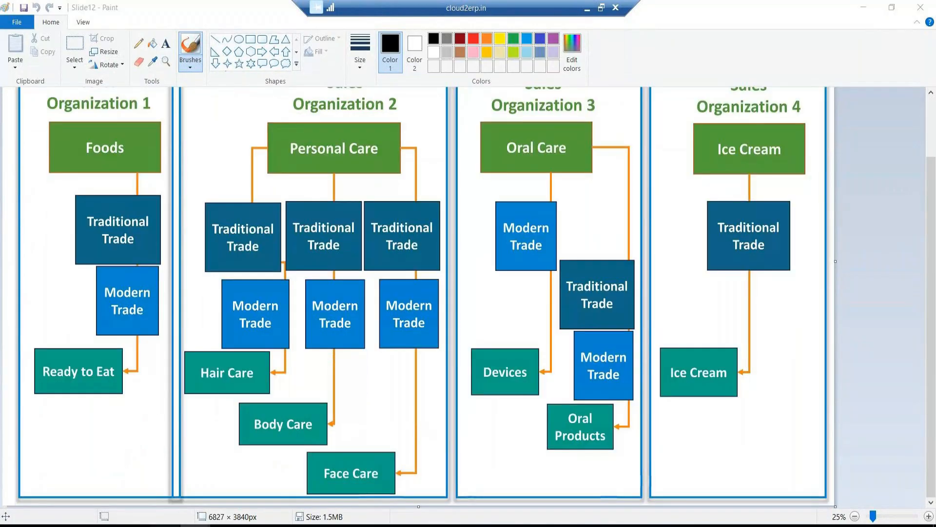
left_click(198, 476)
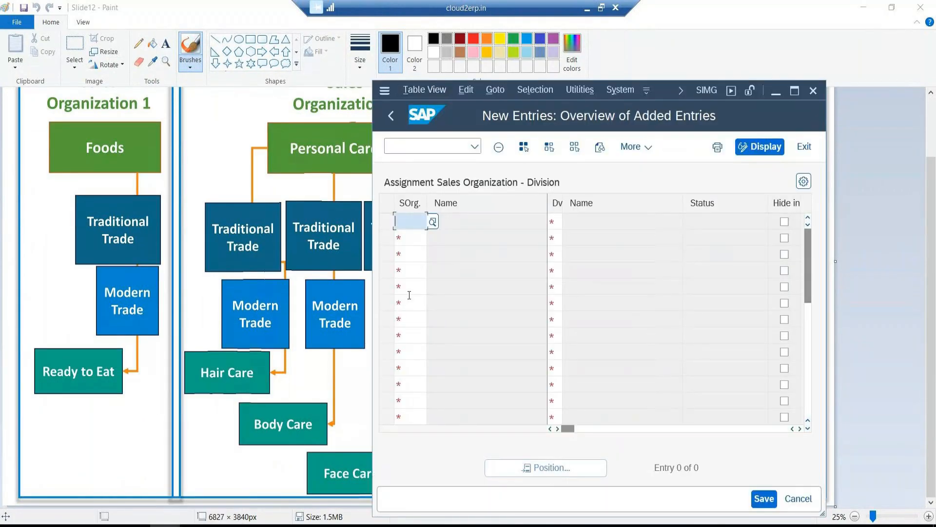
Add a row assigning division HH to sales organization HUL2.
type("hul2")
key("Tab")
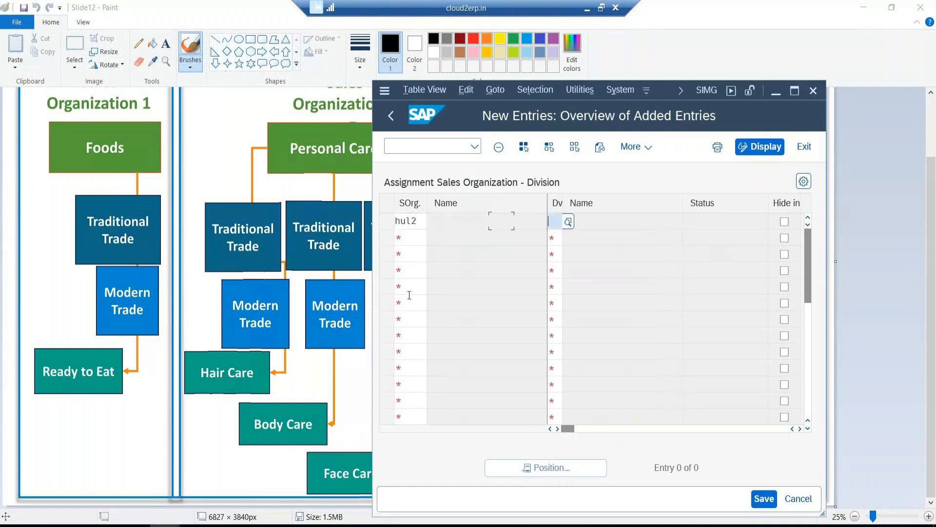
type("hh")
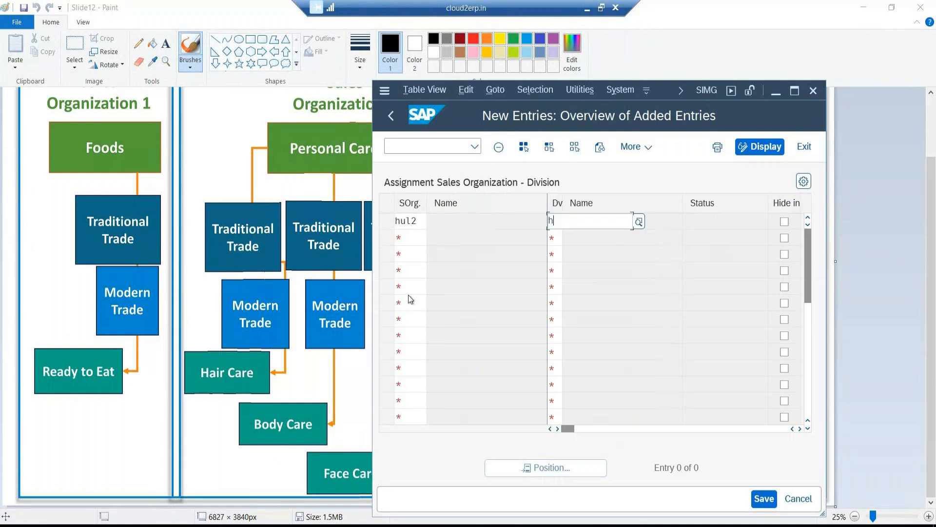
Add a second row for sales organization HUL2 with division HB.
key("Tab")
key("Tab")
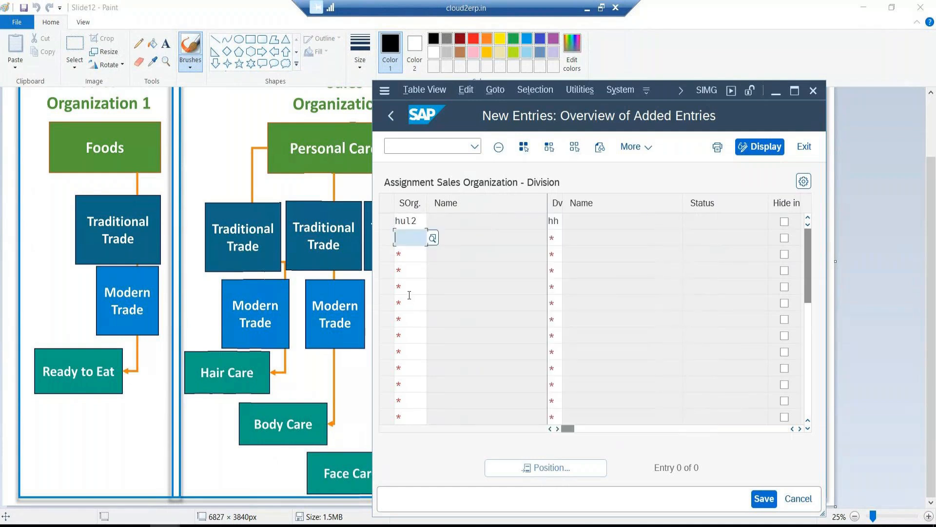
type("hul2")
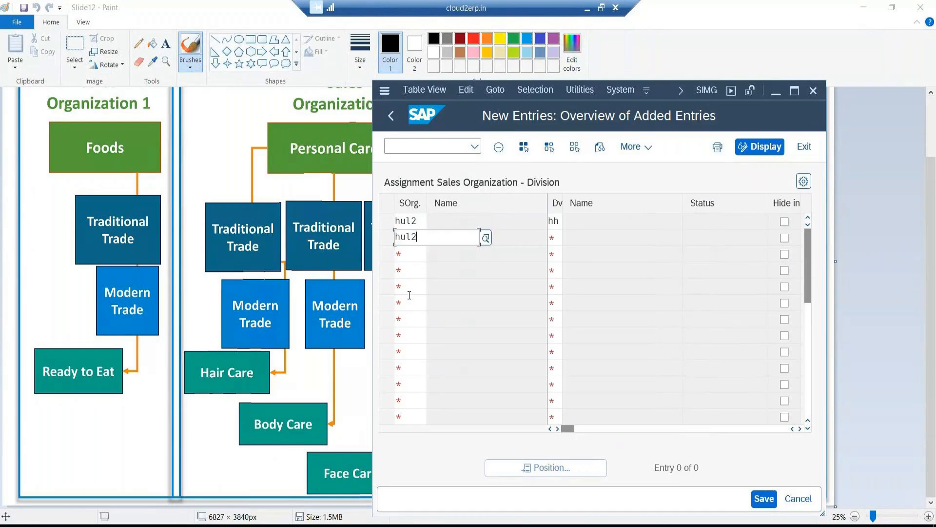
key("Tab")
type("hb")
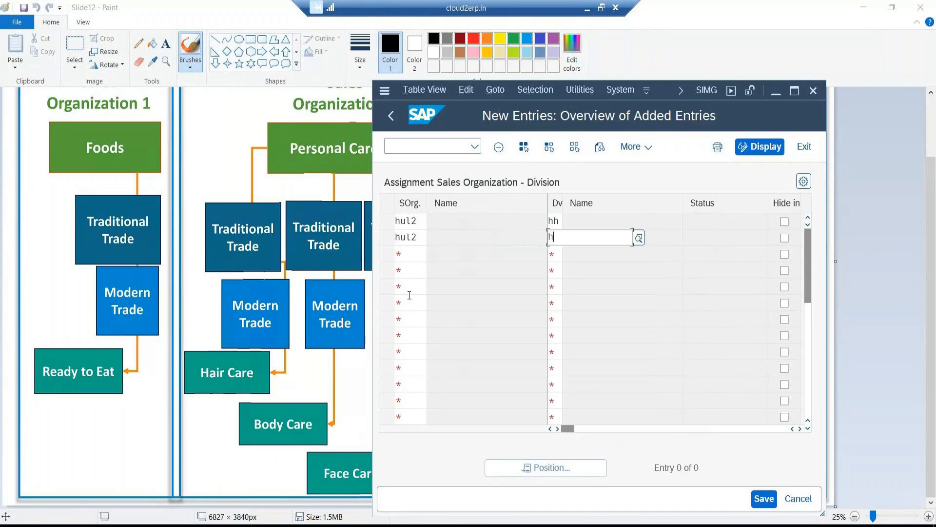
Add a third row for sales organization HUL2 with division HF.
key("Tab")
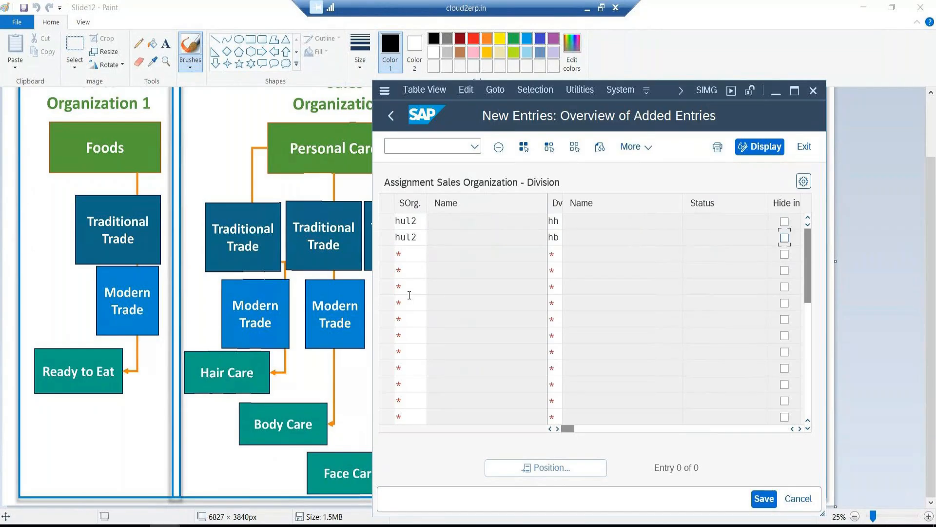
key("Tab")
type("hul2")
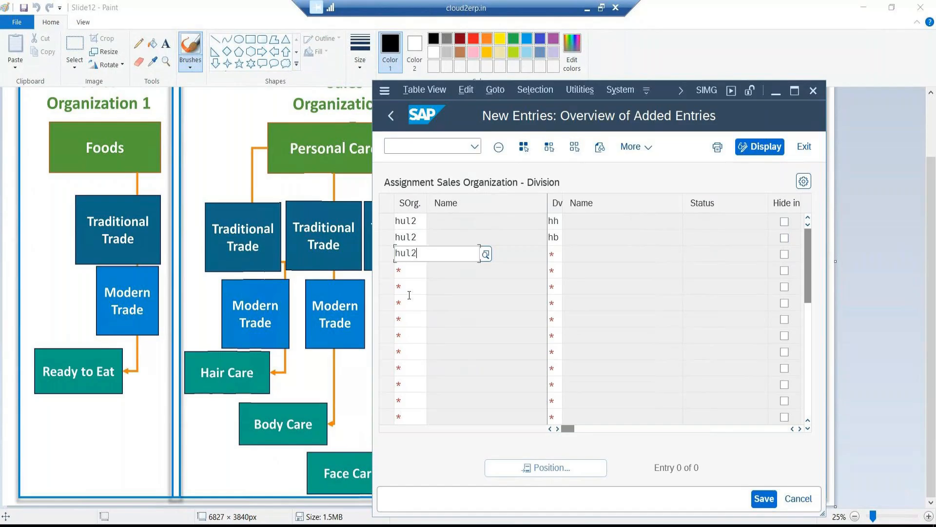
key("Tab")
type("hf")
key("Tab")
key("Tab")
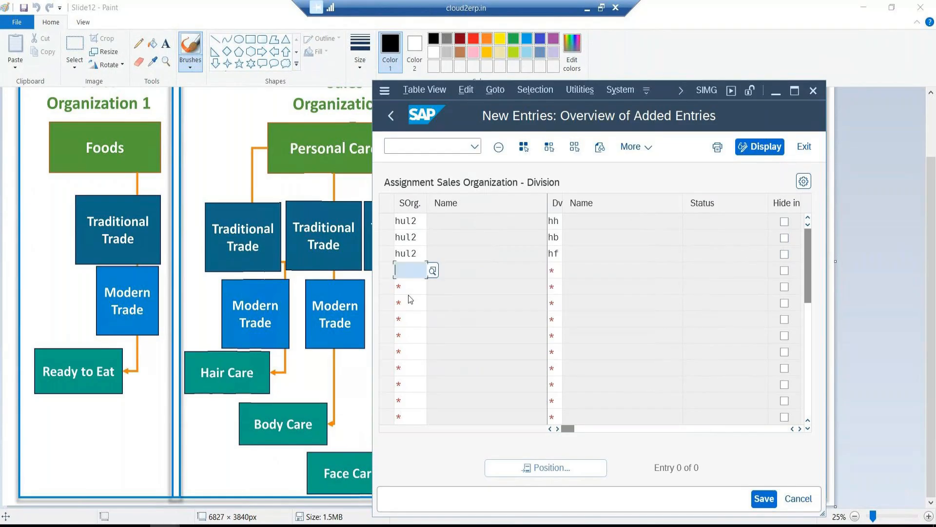
Add a row assigning division HD to sales organization HUL3, checking its divisions on the Slide12 image.
type("hul3")
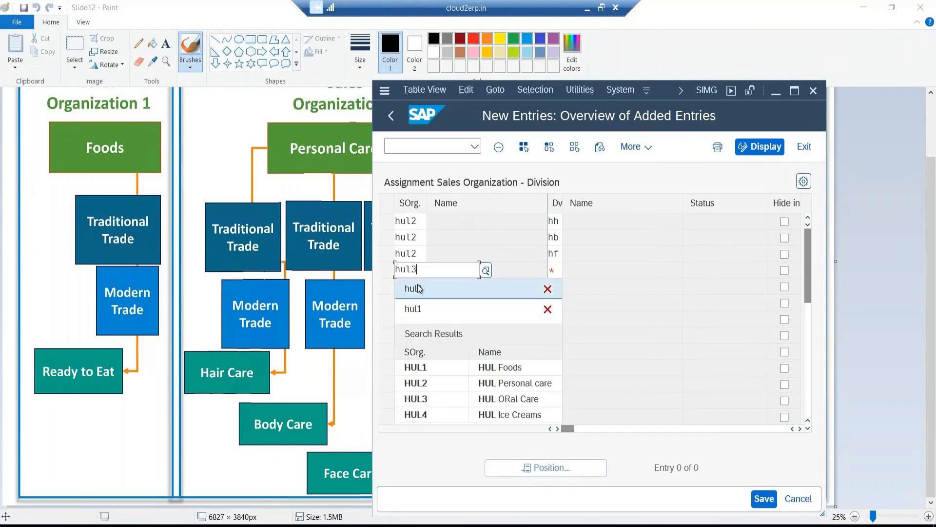
left_click_drag(374, 283, 488, 283)
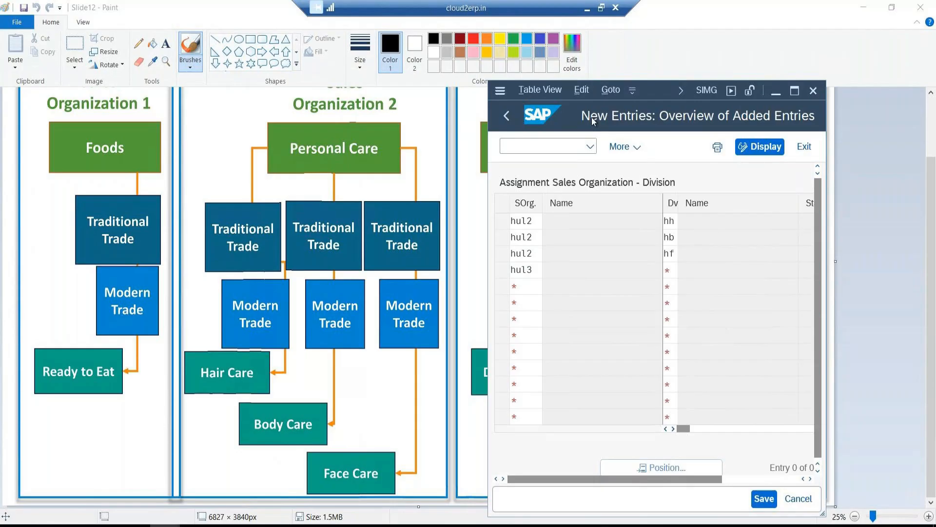
mouse_move(658, 79)
left_mouse_down()
mouse_move(659, 18)
mouse_move(820, 17)
left_mouse_up()
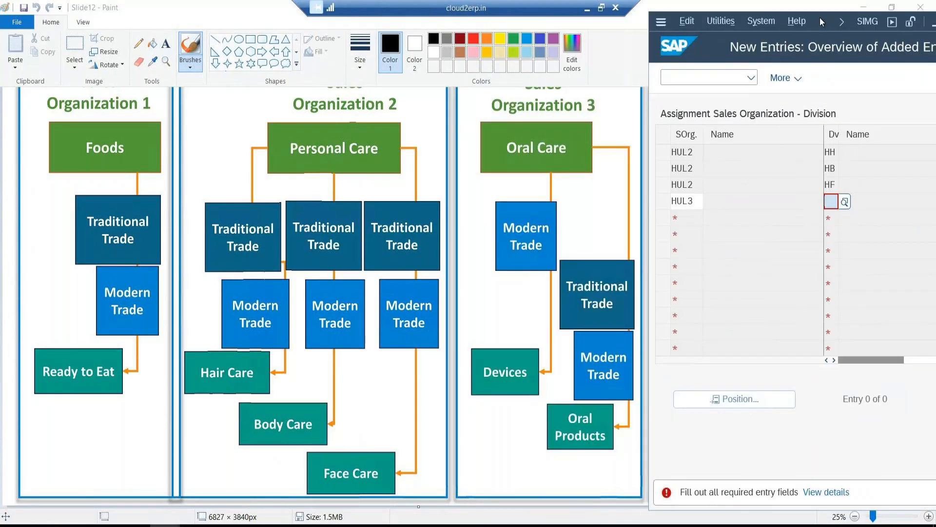
key("alt+space")
left_click(799, 210)
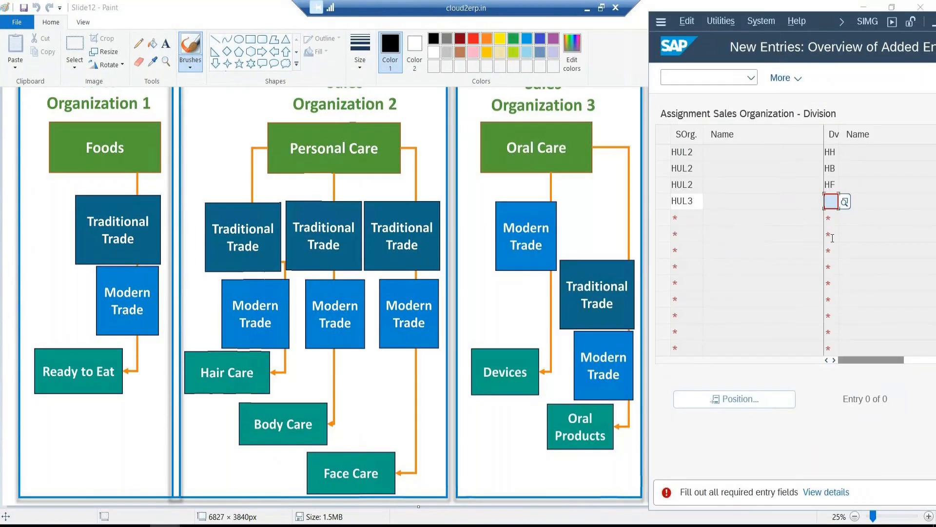
left_click(834, 201)
type("hd")
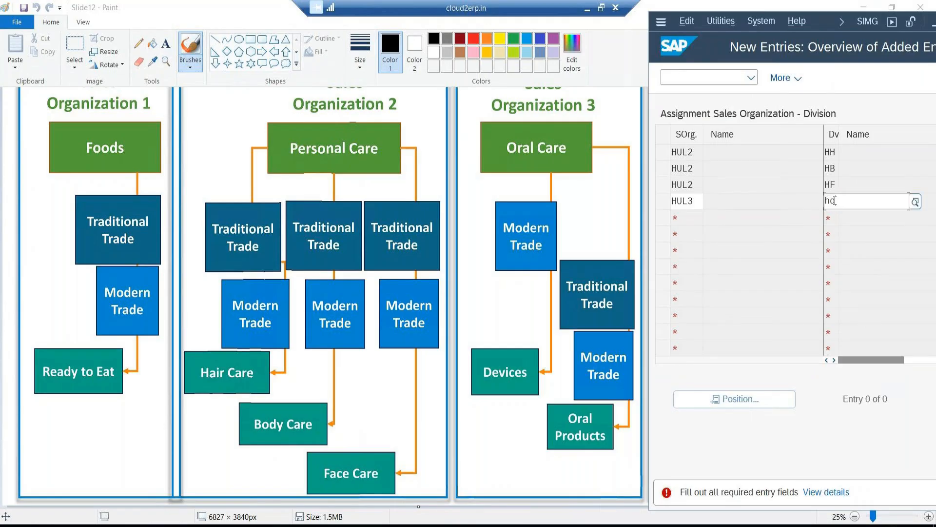
key("Return")
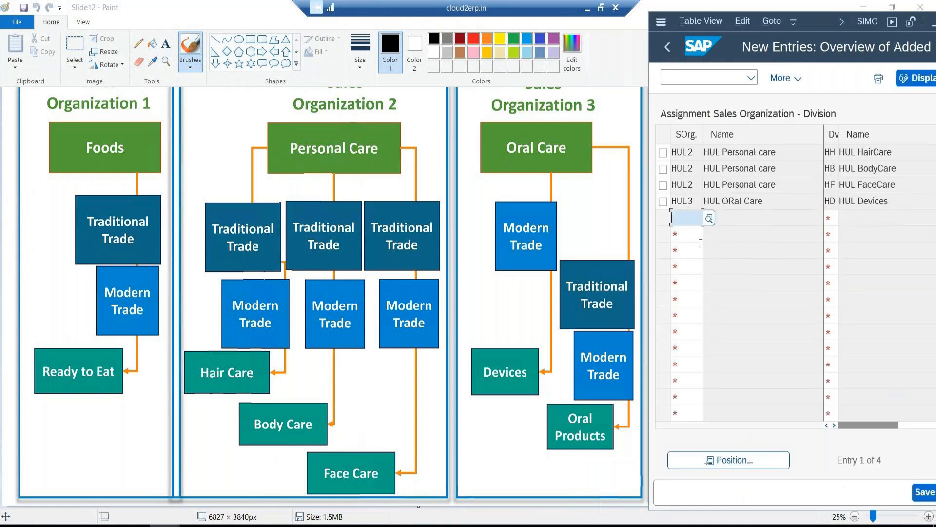
Add a second row for sales organization HUL3 with division HO.
type("hul3")
key("Tab")
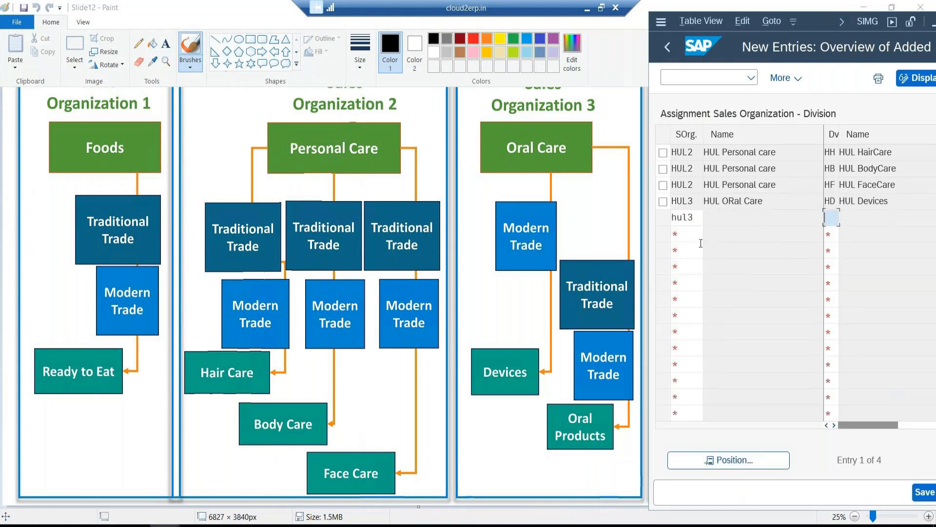
type("ho")
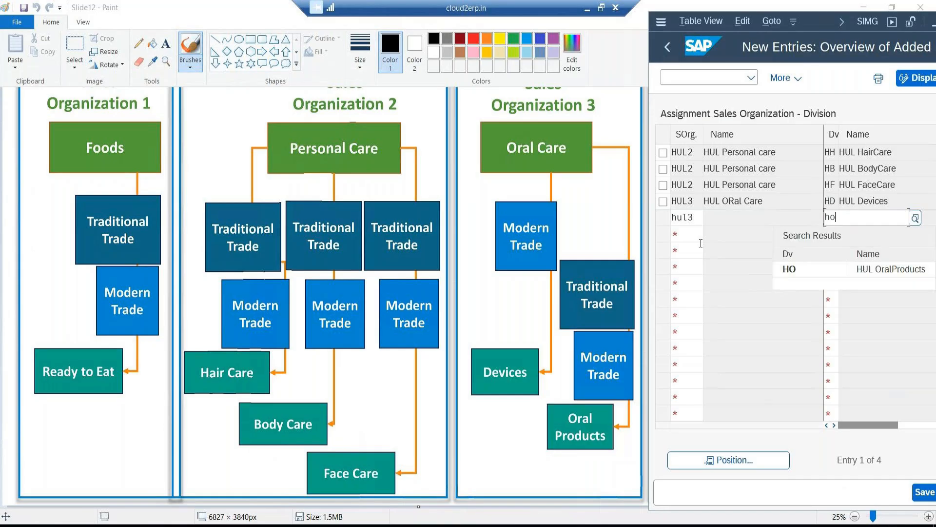
key("Tab")
Add a row assigning division HI to sales organization HUL4 and validate the new entries.
left_click(700, 241)
type("hul4")
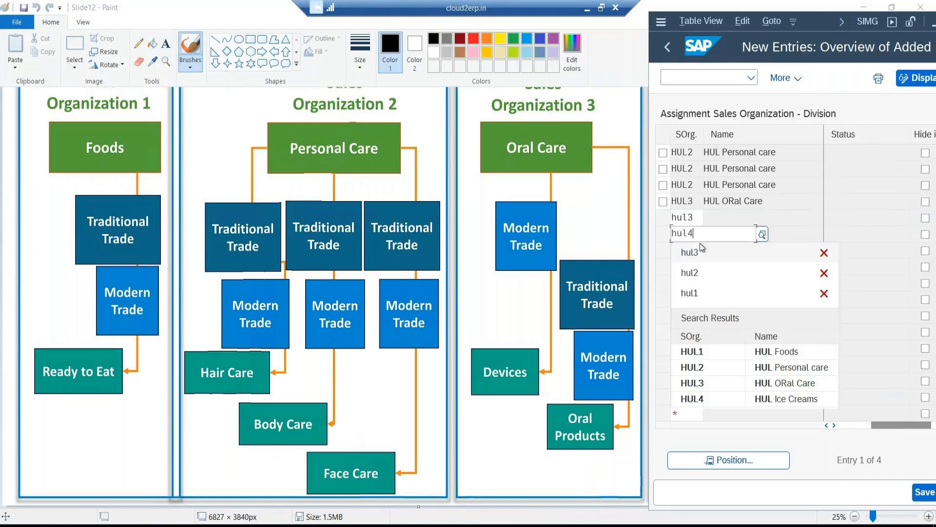
key("Tab")
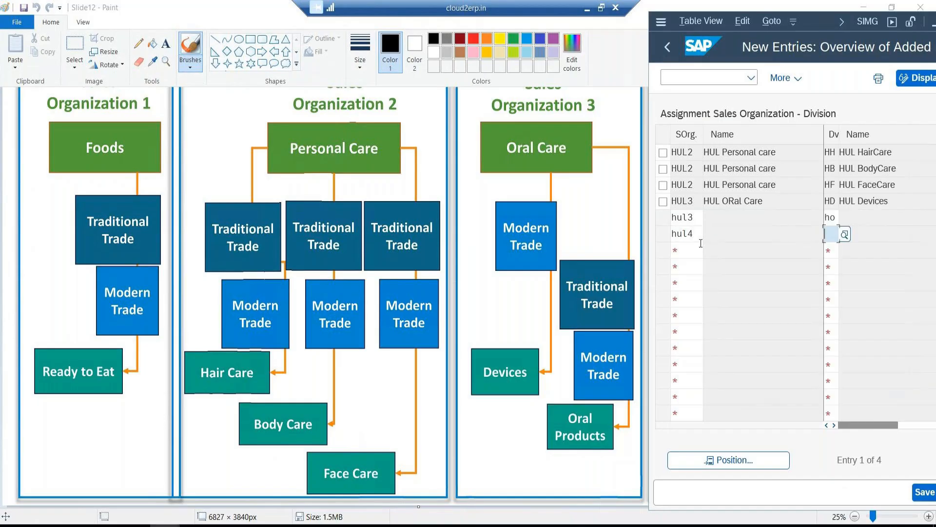
type("hi")
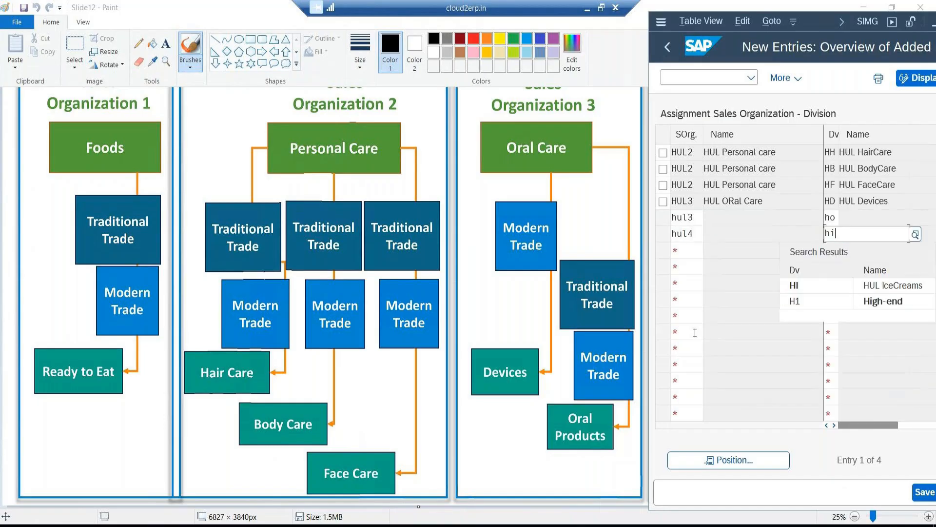
left_click(797, 290)
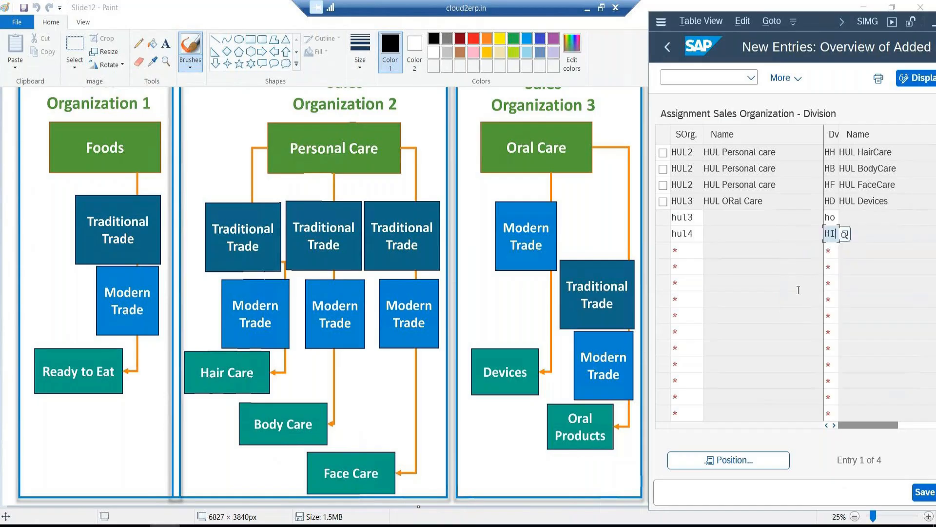
key("Return")
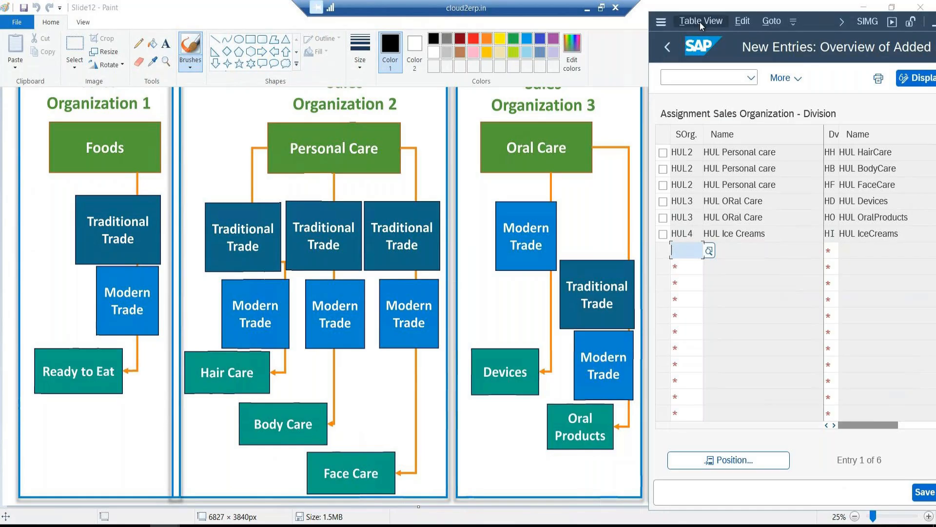
Save the new division assignments and confirm the customizing request.
left_click(660, 21)
left_click(780, 35)
left_click_drag(780, 35, 395, 39)
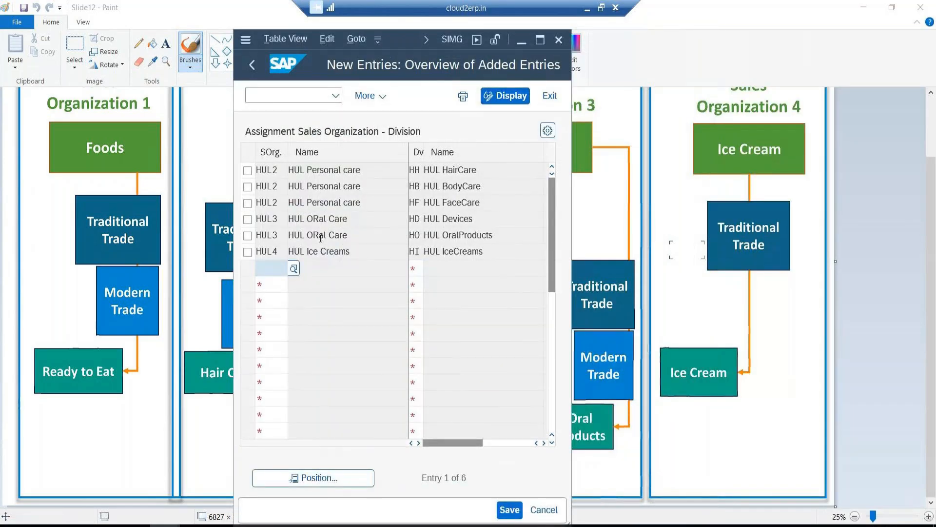
left_click(508, 510)
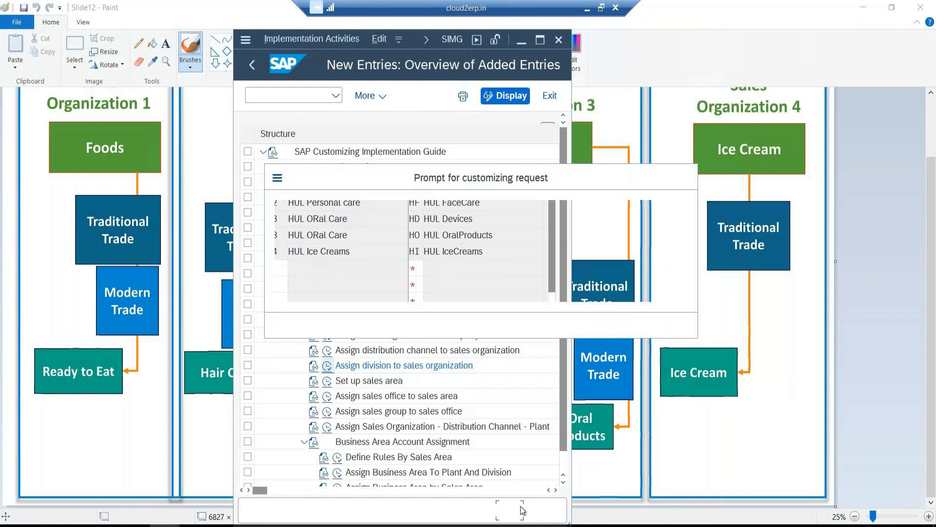
left_click(535, 327)
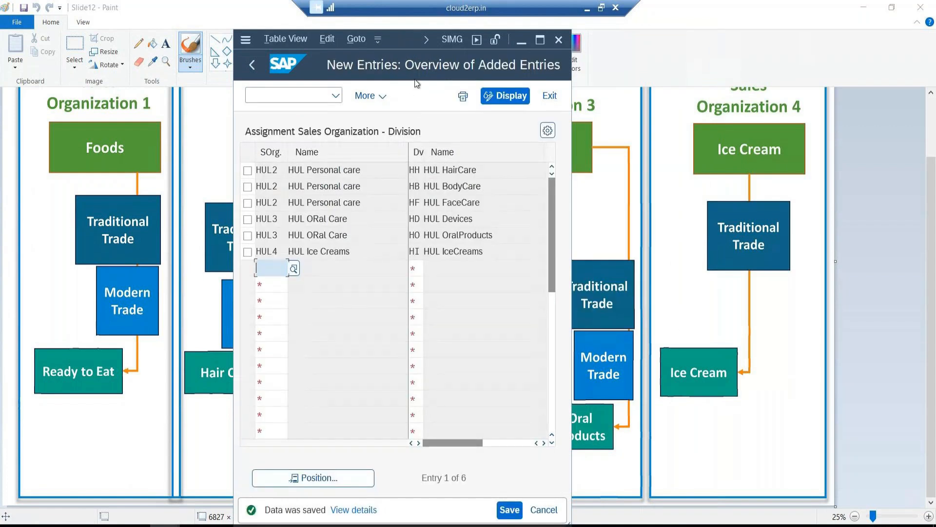
Return to the sales organization and division list and position it on HUL1 to check the saved HUL assignments.
left_click(369, 96)
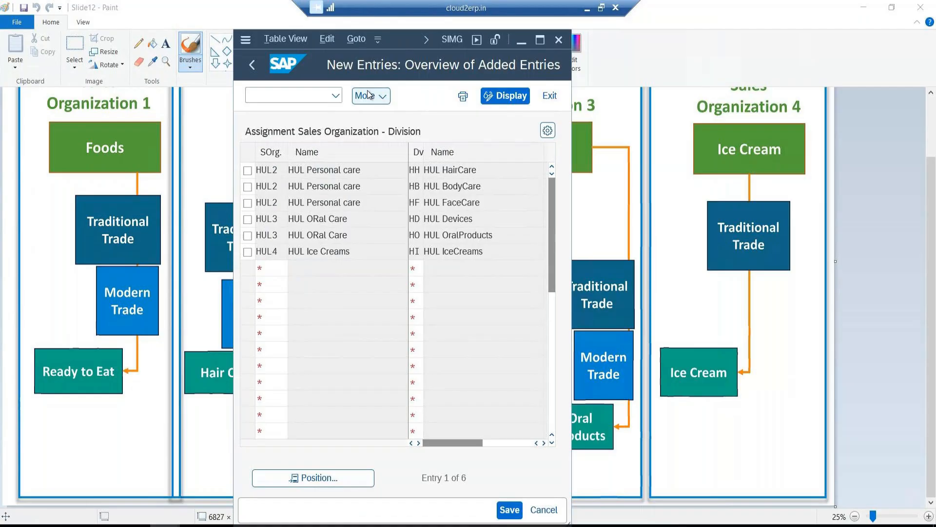
left_click(552, 376)
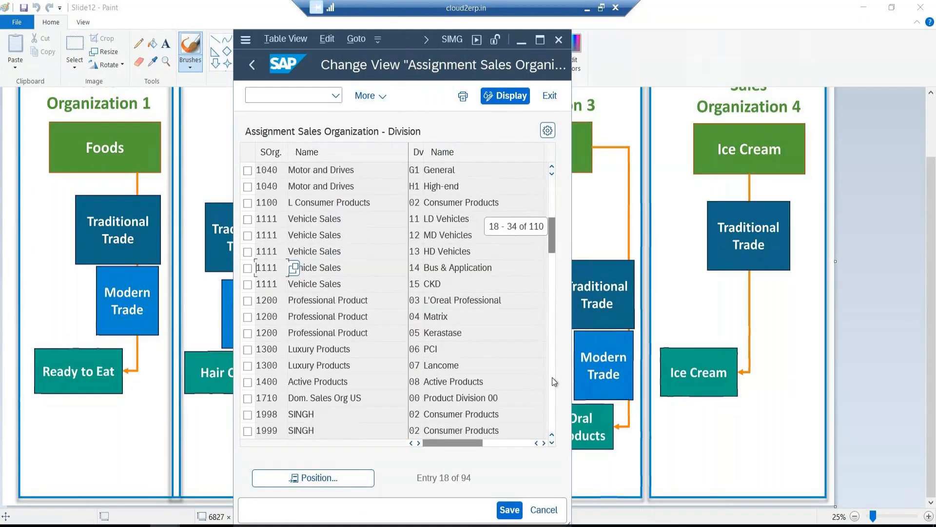
left_click(552, 377)
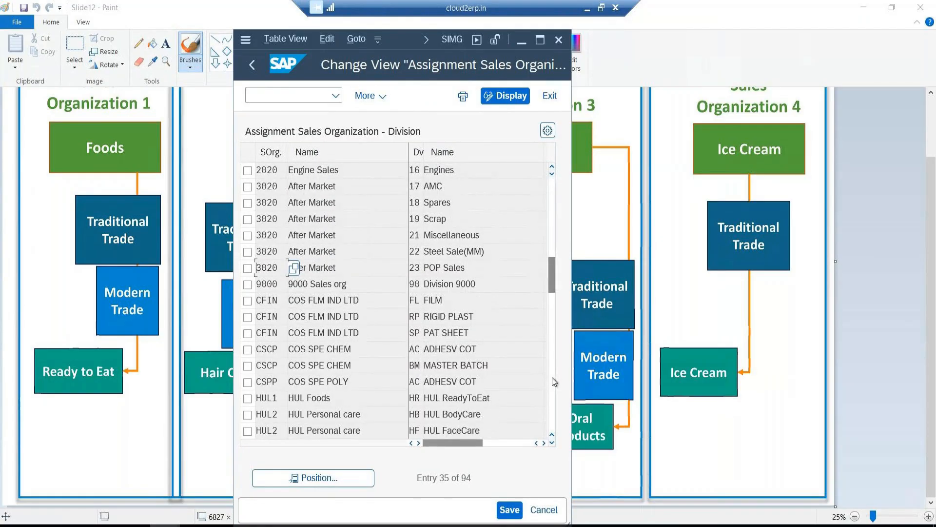
left_click(349, 475)
type("hul1")
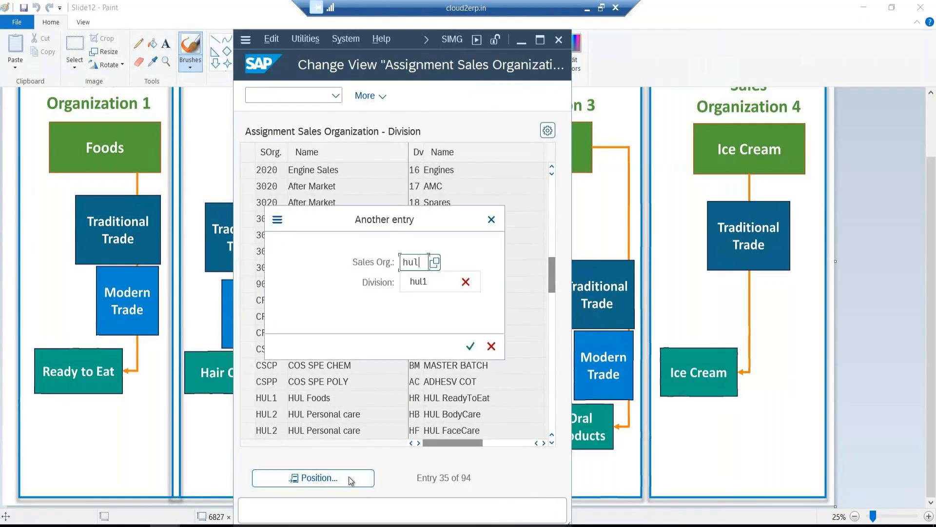
key("Return")
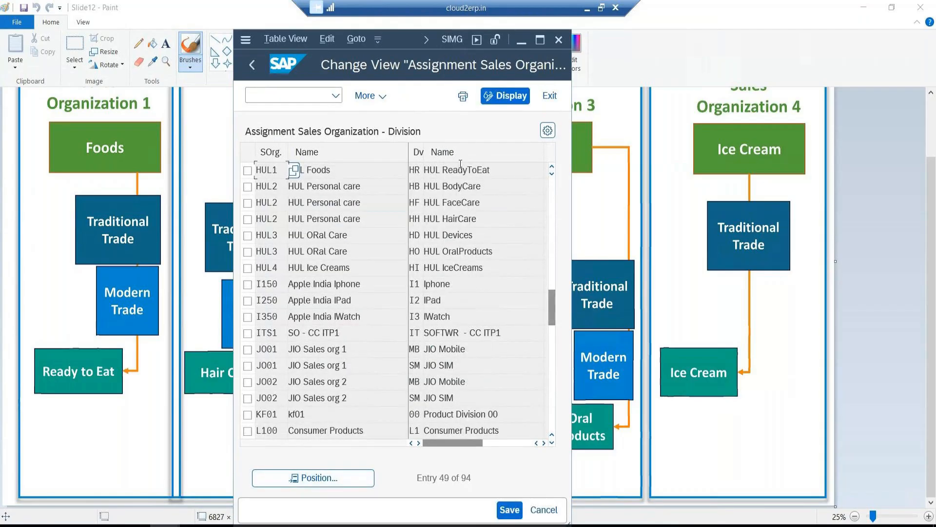
left_click(461, 166)
left_click(509, 509)
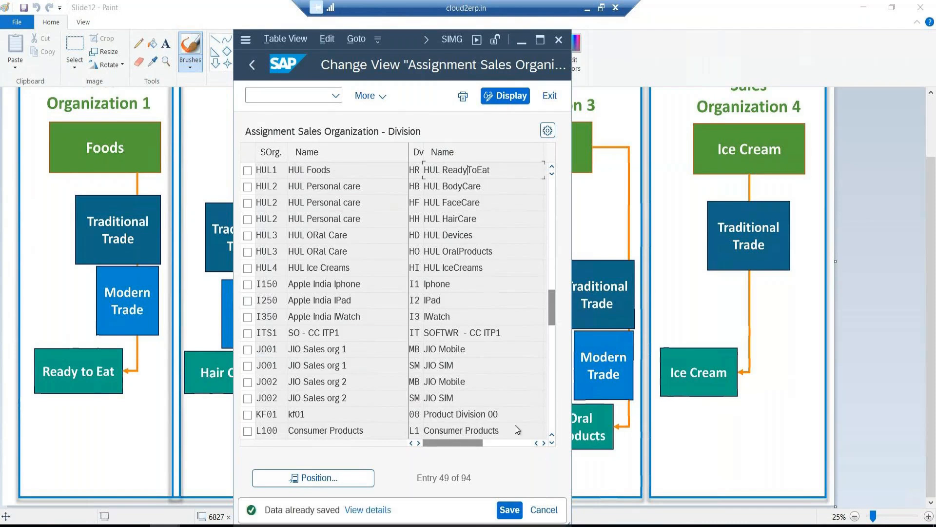
Open the Set up sales area activity and position the list on HUL1 to check its existing distribution channel and division combination.
key("F3")
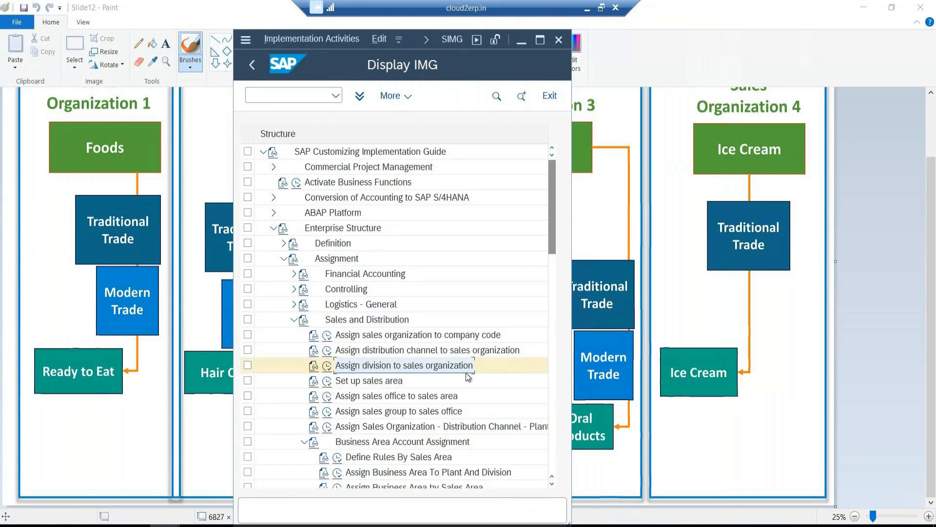
left_click(327, 382)
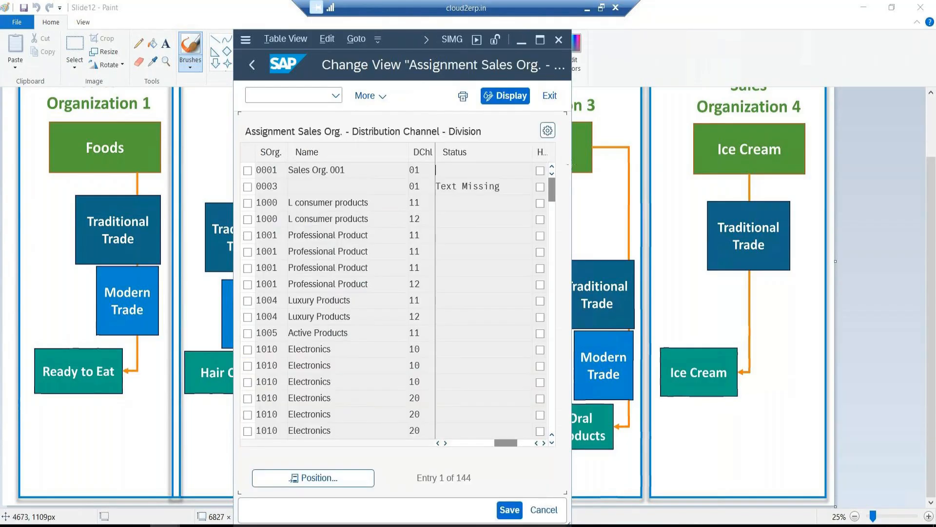
left_click(313, 479)
type("hul1")
key("Return")
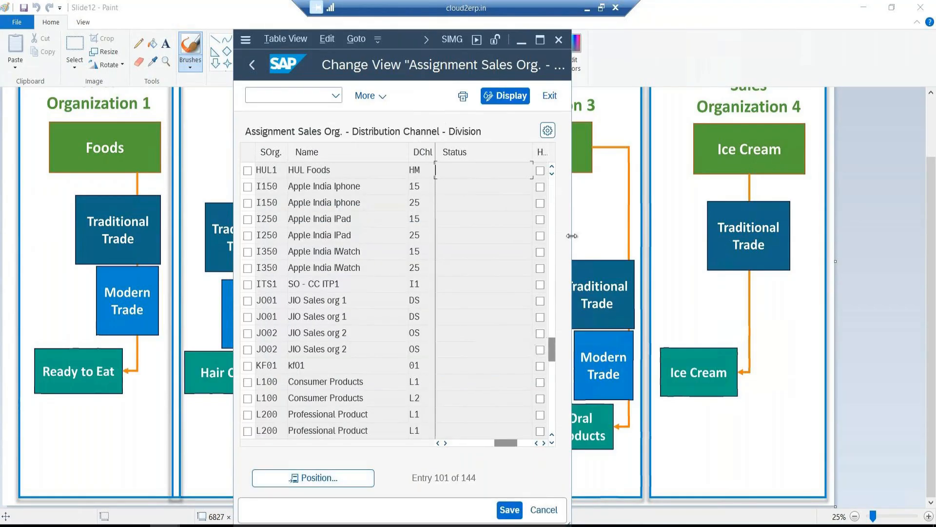
left_click_drag(571, 236, 861, 236)
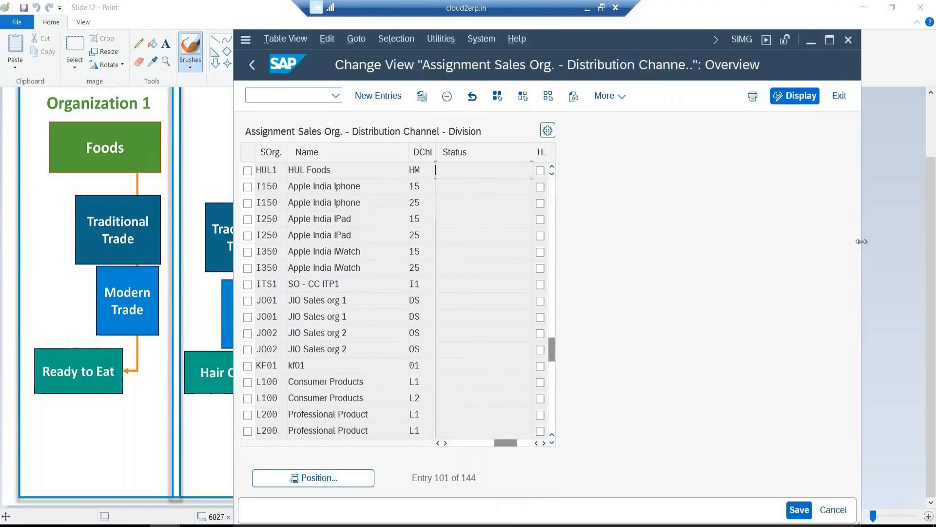
left_click(830, 40)
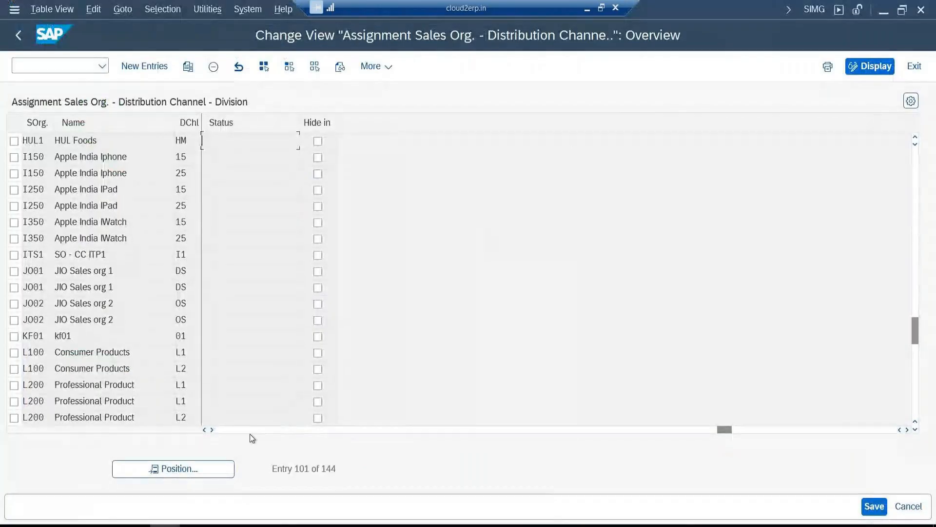
left_click(223, 431)
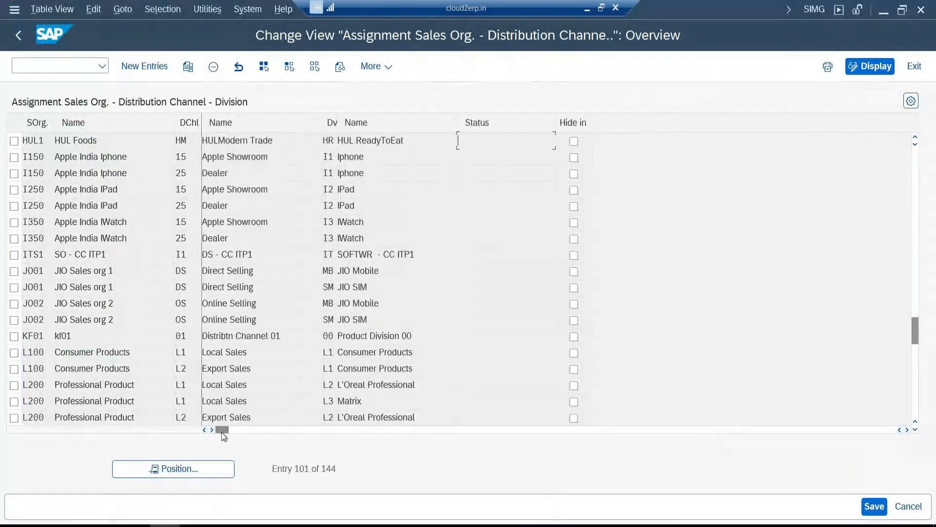
Start new sales area entries and add a row combining sales organization HUL1, distribution channel HT and division HR.
left_click(902, 10)
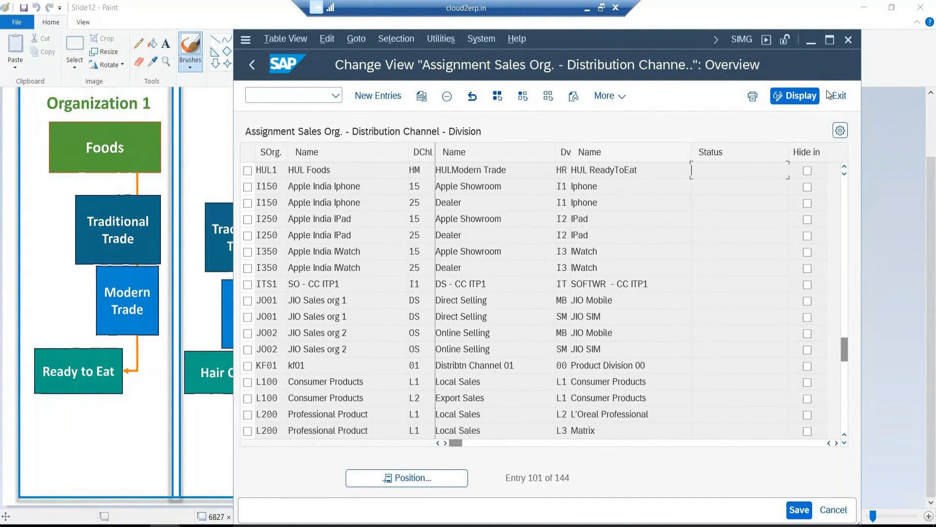
left_click(378, 96)
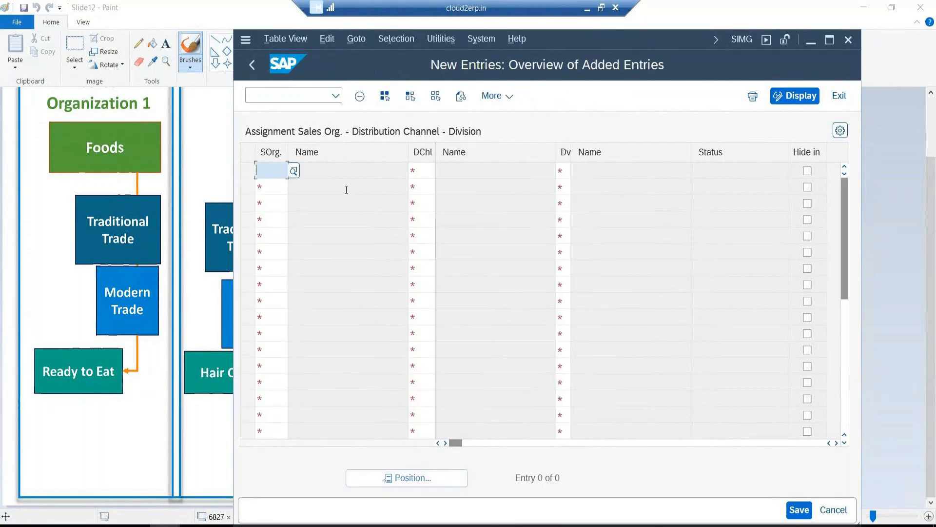
type("hul1")
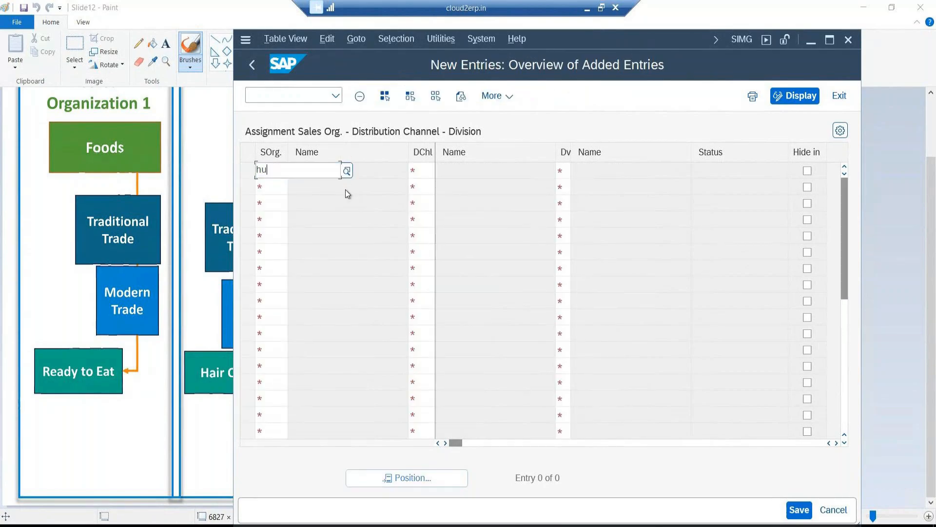
key("Tab")
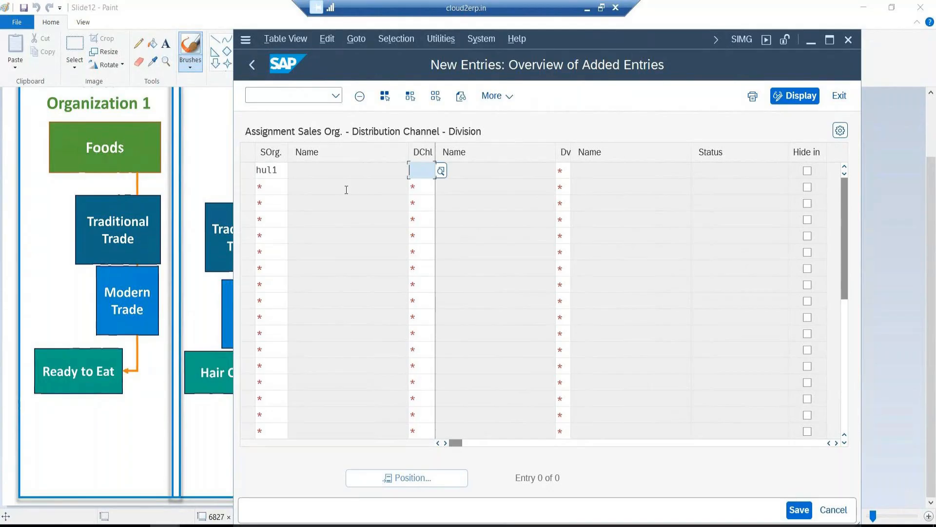
type("ht")
key("Tab")
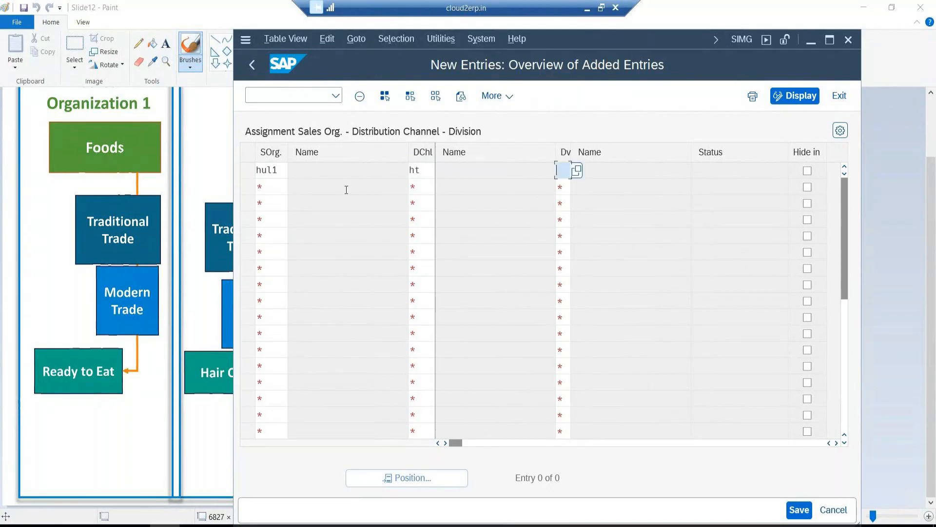
type("hr")
key("Return")
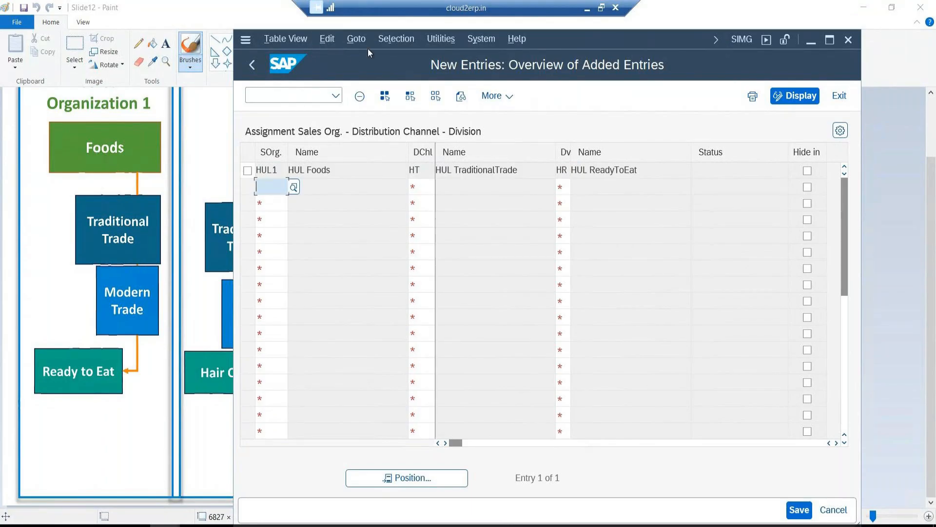
Uncover the Organization 2 diagram beside the table and add a row for HUL2 with distribution channel HT and division HC.
left_click_drag(368, 48, 554, 61)
type("hul2")
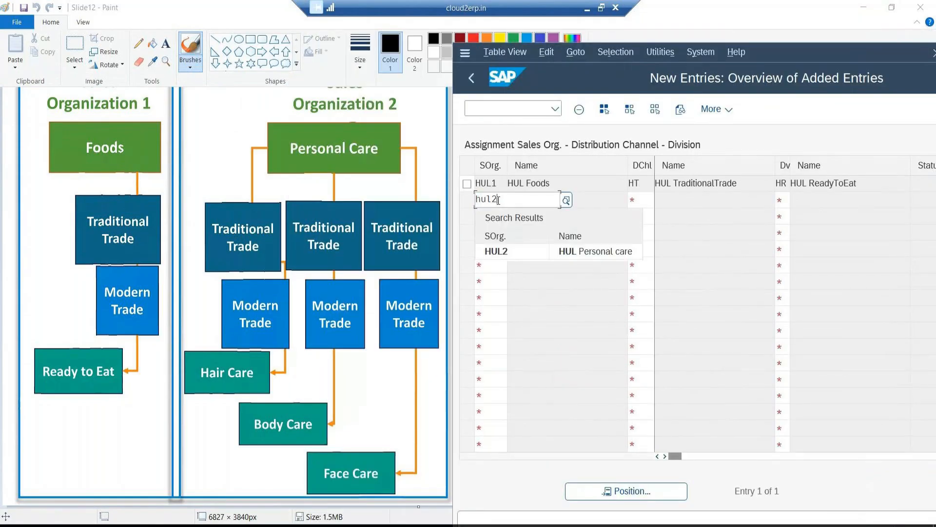
left_click(500, 254)
left_click(644, 198)
type("h")
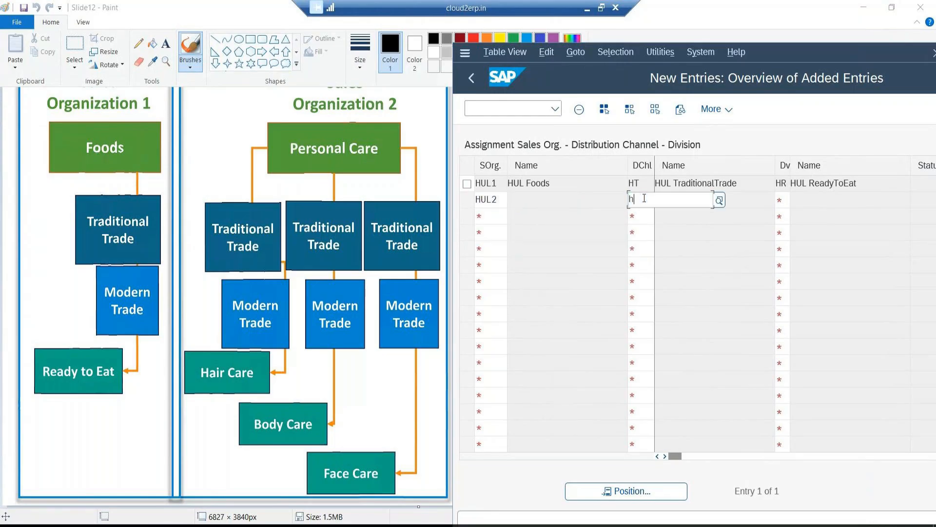
type("t")
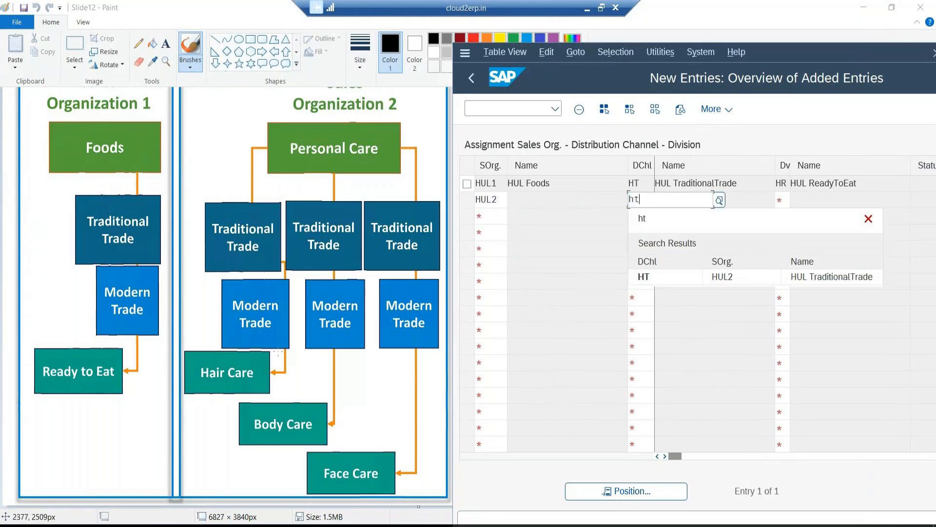
left_click(781, 199)
type("hc")
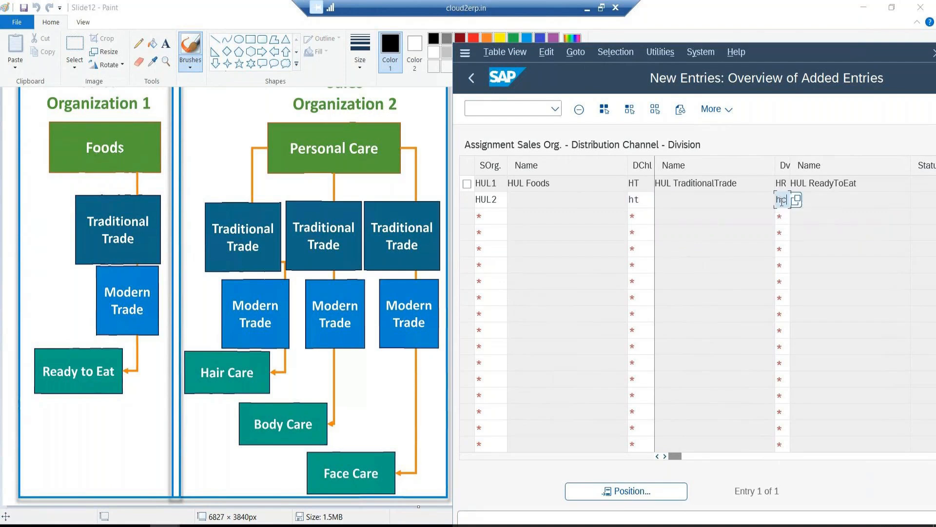
Add a sales area row for HUL2 with distribution channel HM and division HC.
left_click(495, 218)
type("hul2")
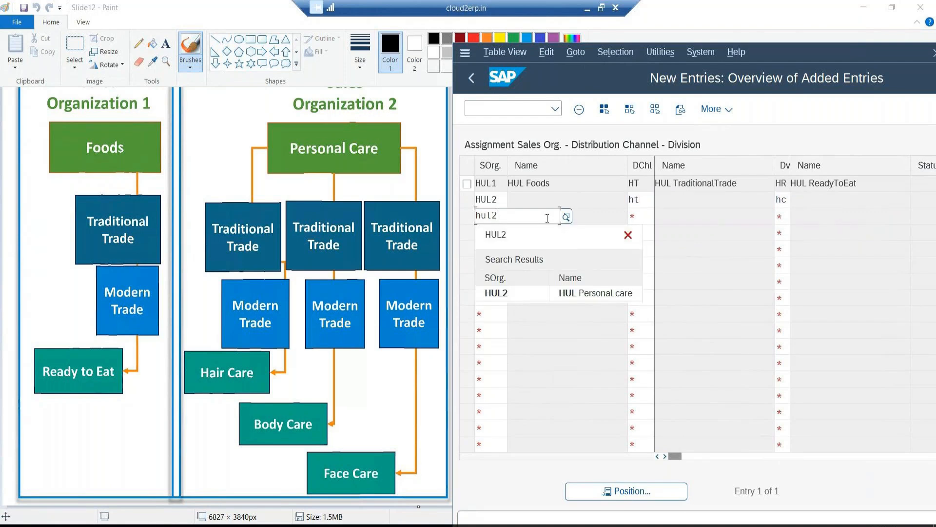
left_click(644, 219)
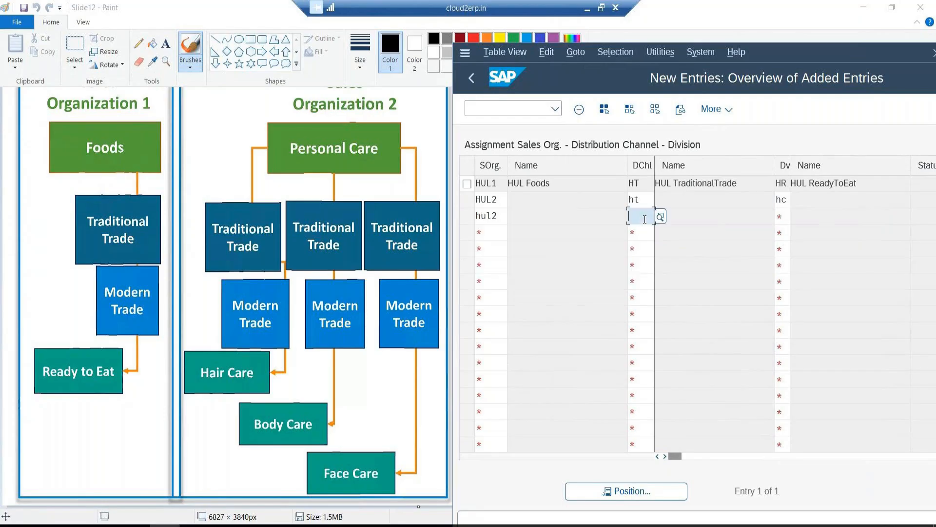
type("h")
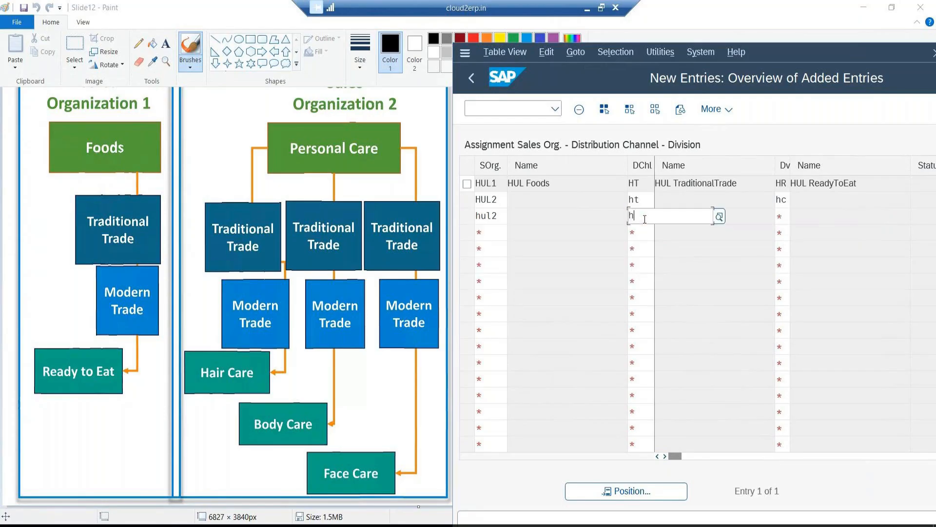
type("m")
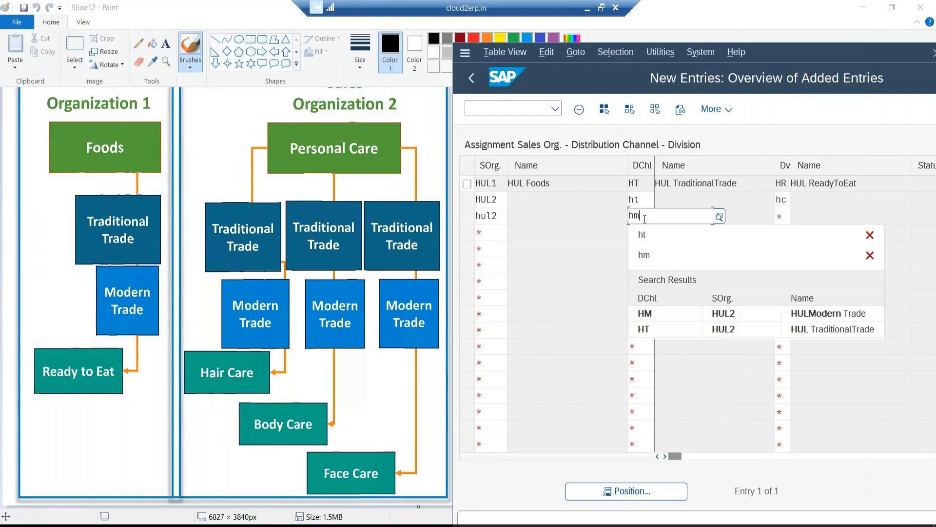
left_click(783, 216)
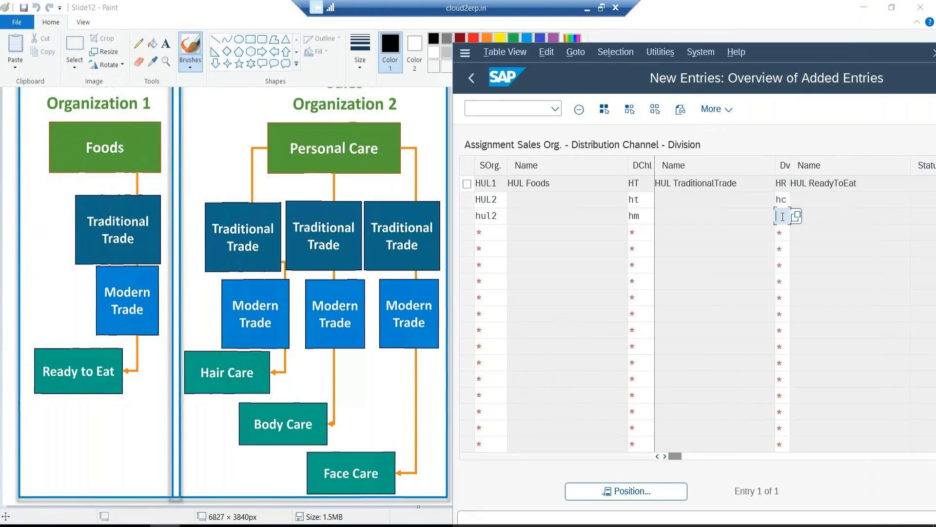
type("hc")
Add a sales area row for HUL2 with distribution channel HT and division HB.
left_click(495, 232)
type("hul2")
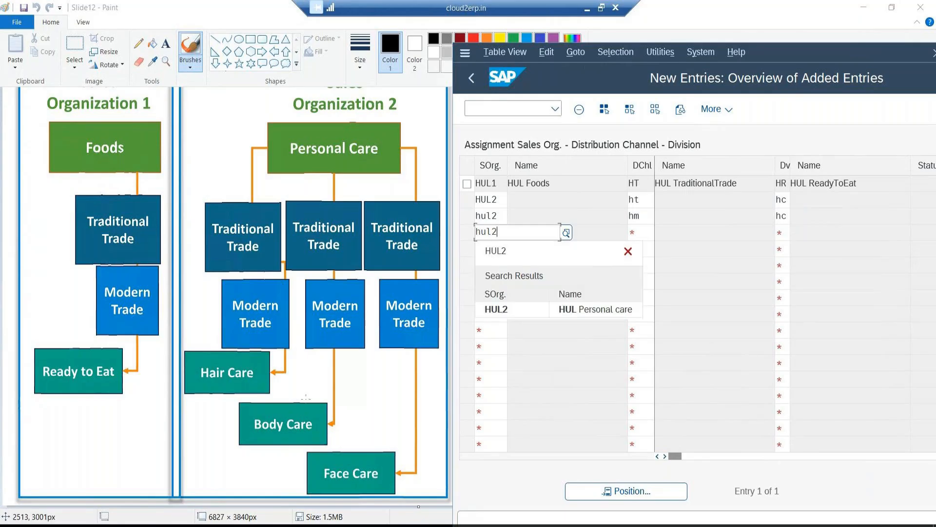
left_click(642, 234)
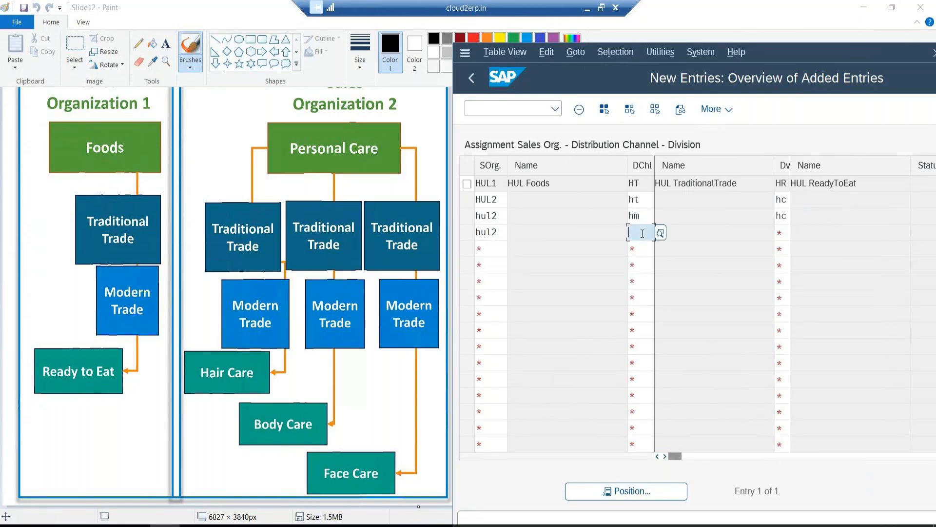
type("ht")
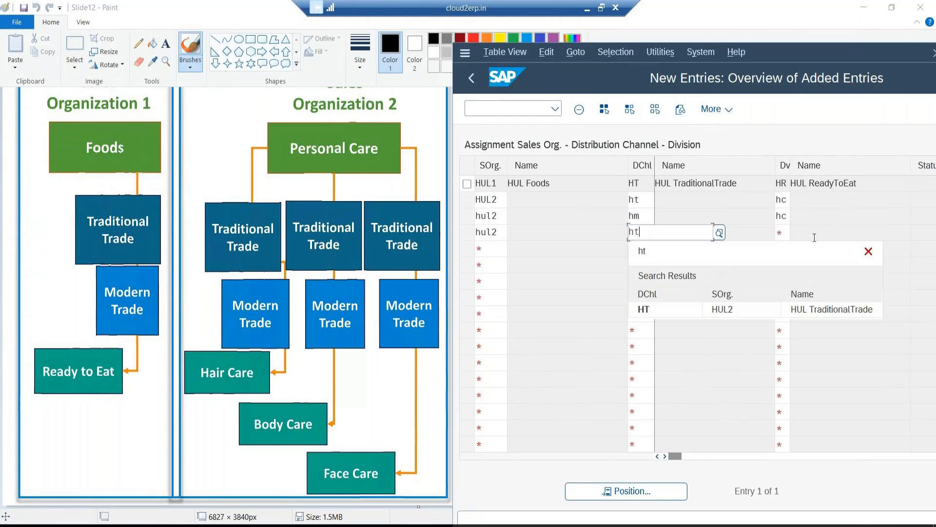
left_click(782, 233)
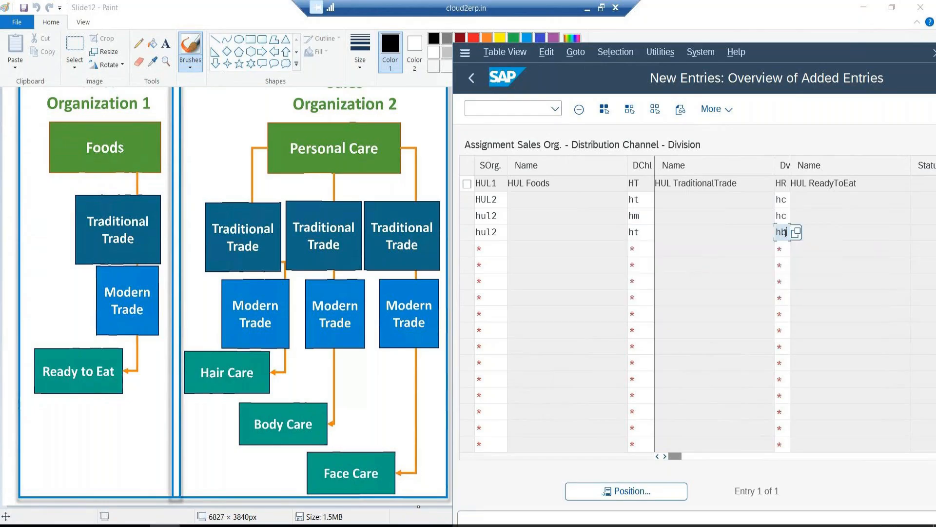
Add a sales area row for HUL2 with distribution channel HM and division HB.
left_click(497, 248)
type("h")
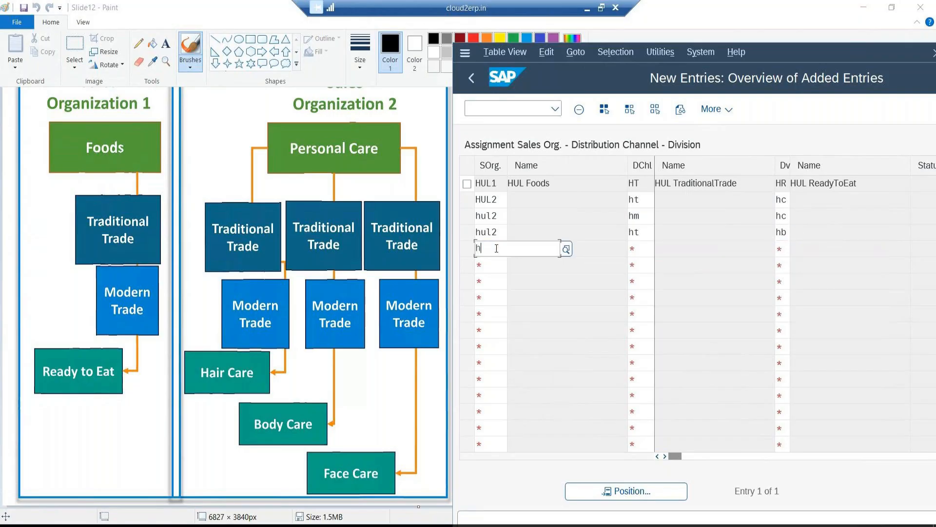
type("ul2")
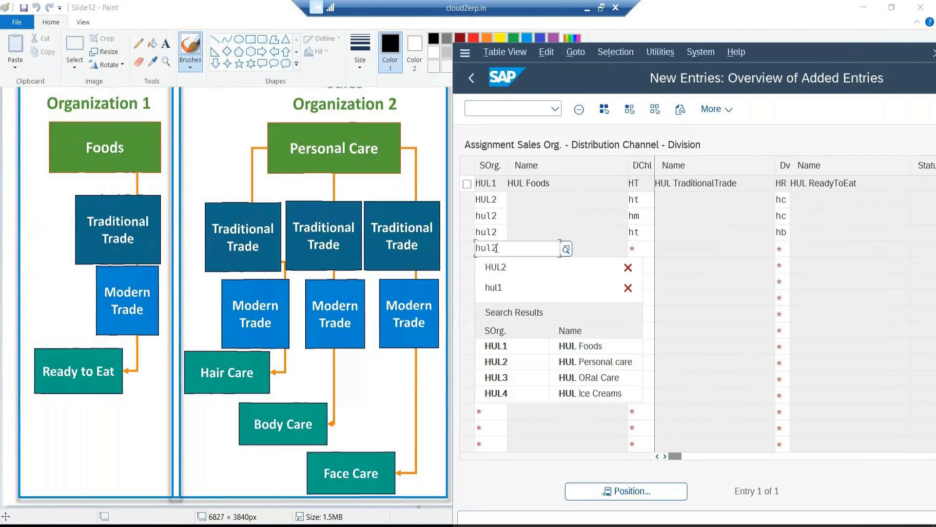
left_click(643, 249)
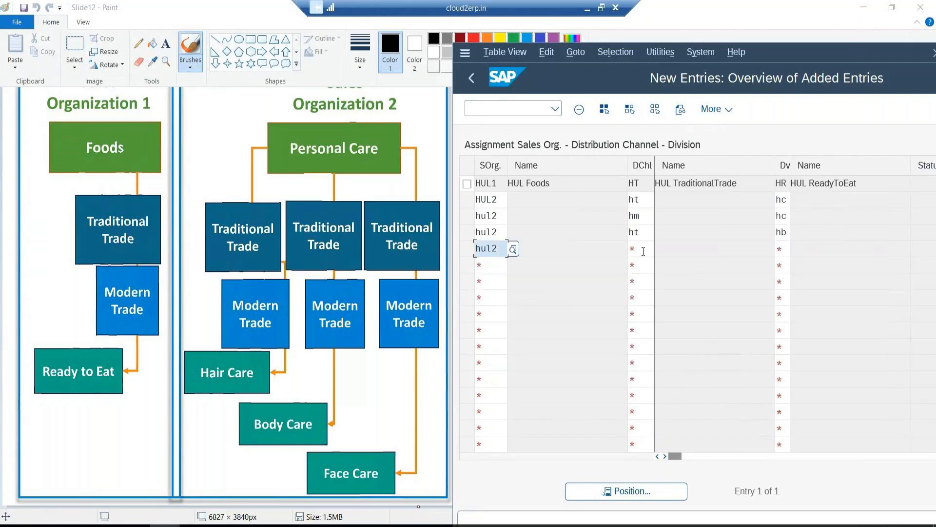
type("hm")
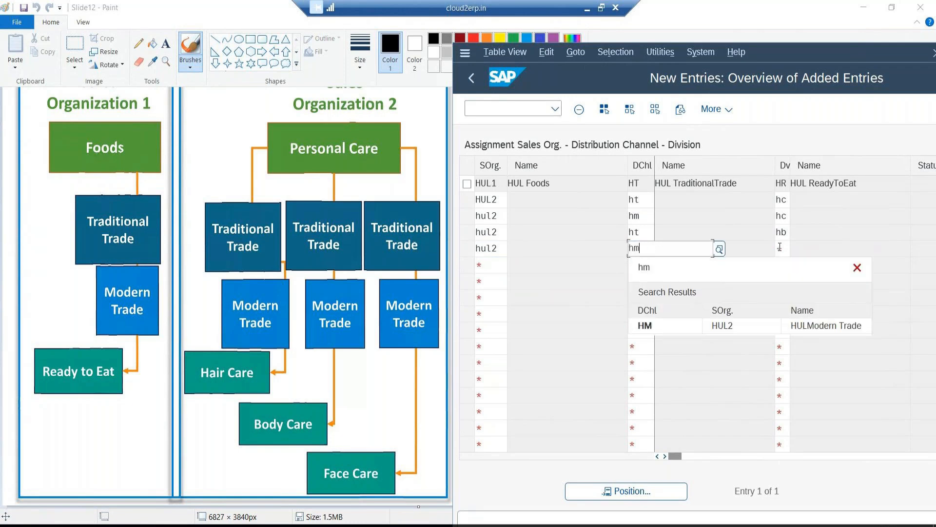
left_click(779, 247)
type("hb")
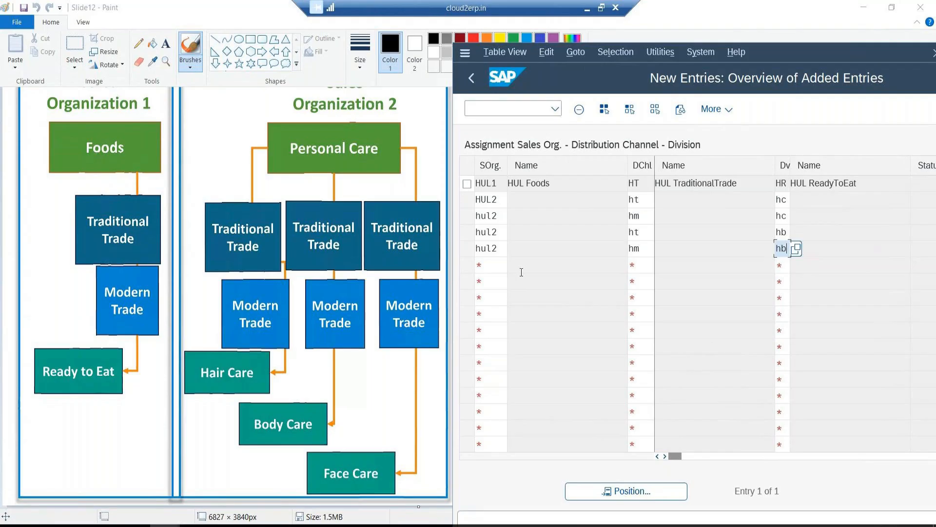
Add a sales area row for HUL2 with distribution channel HM and division HF.
left_click(499, 267)
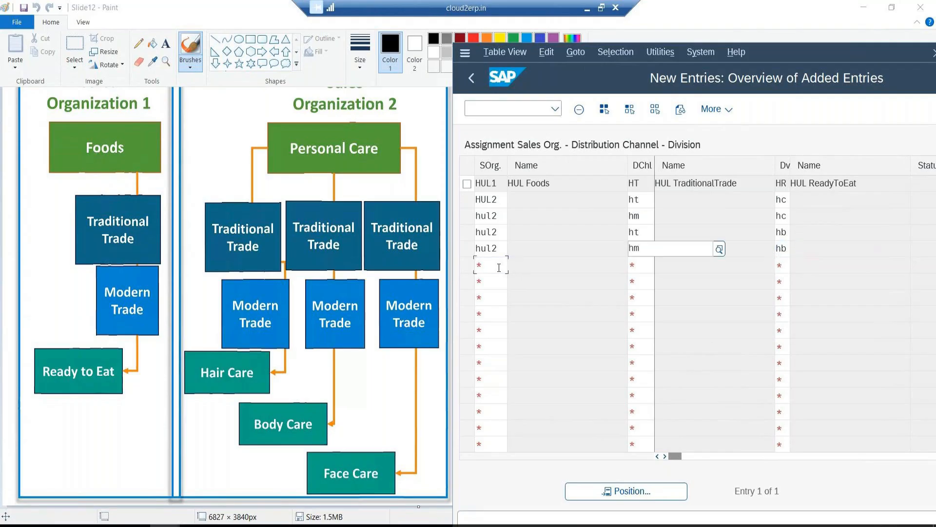
type("hul2")
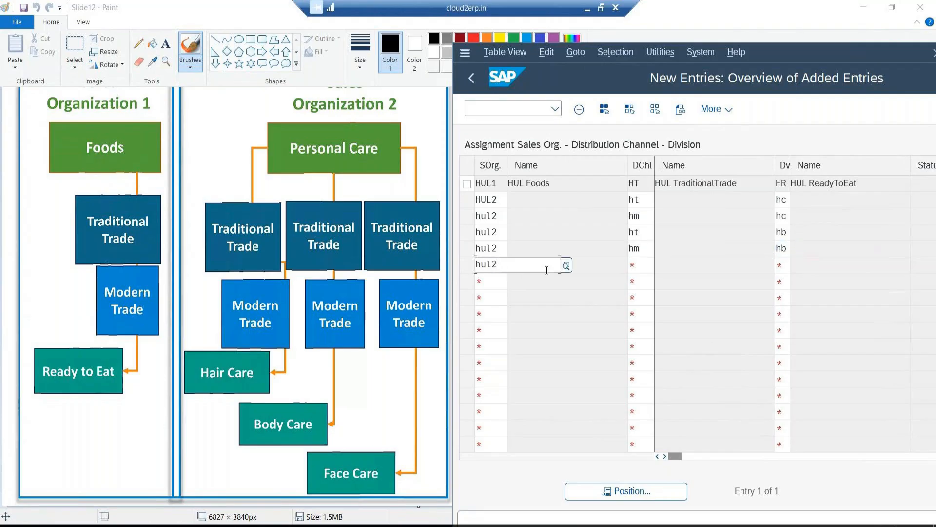
left_click(646, 269)
type("hm")
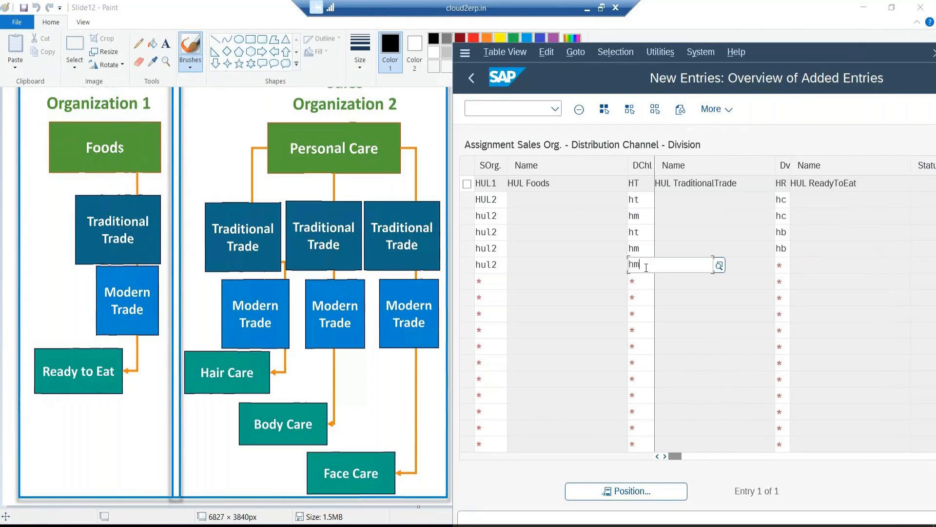
left_click(784, 268)
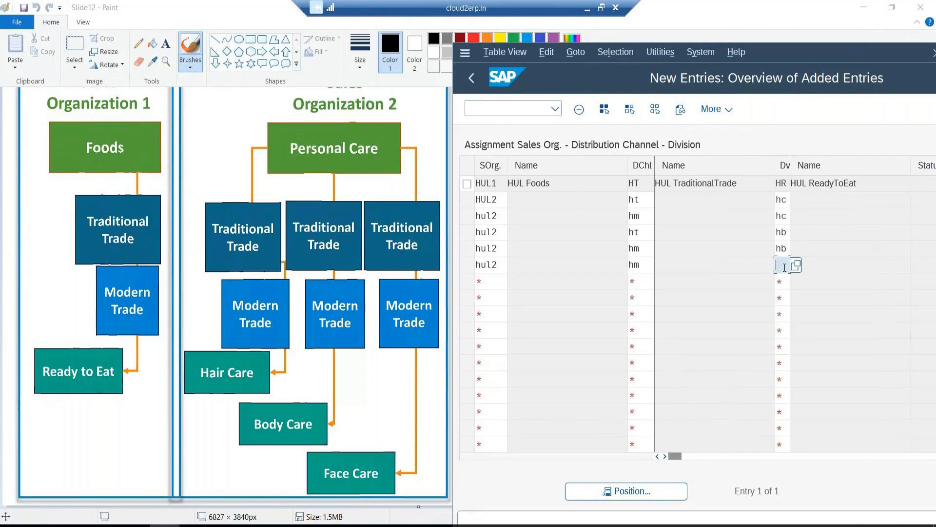
type("hf")
Add a sales area row for HUL2 with distribution channel HT and division HF, and validate the new entries.
left_click(500, 281)
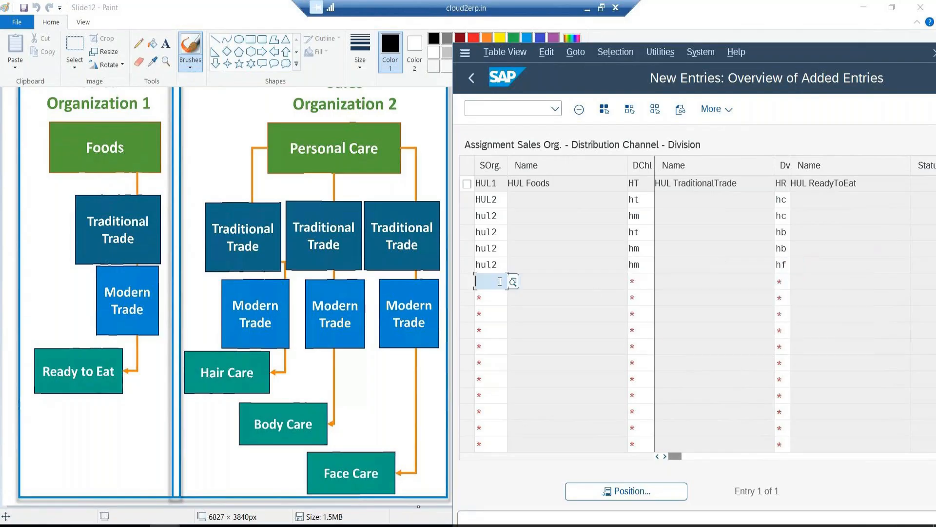
type("hul2")
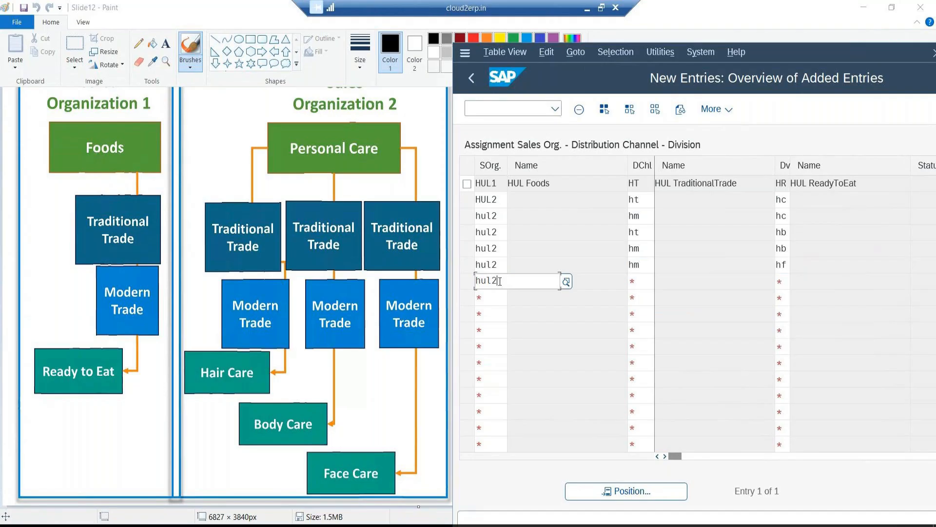
key("Tab")
type("ht")
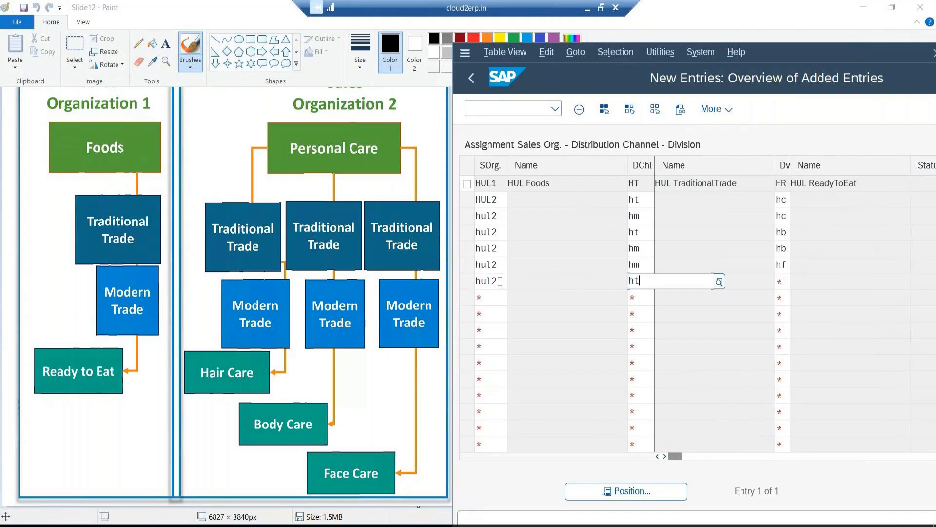
key("Tab")
type("hf")
key("Return")
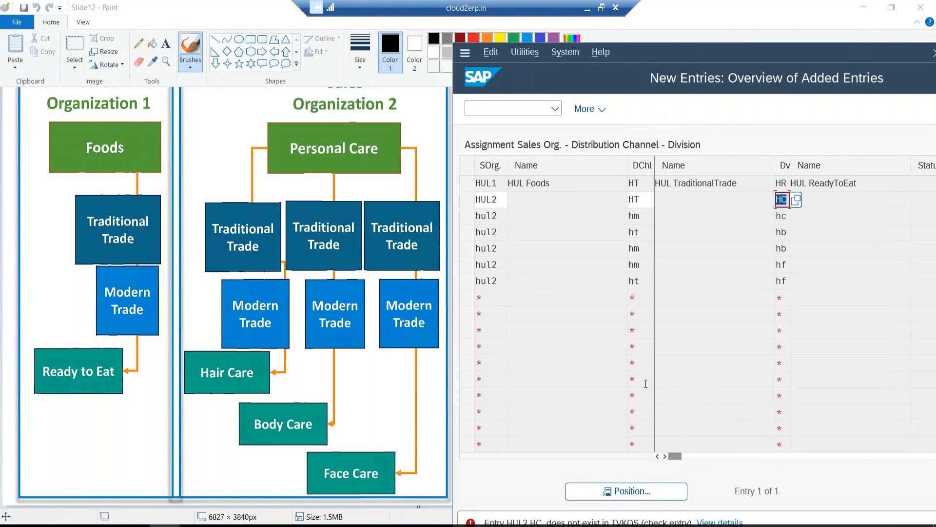
Correct the division of the HUL2 row with distribution channel HT to HH (HUL HairCare) and validate it.
double_click(847, 55)
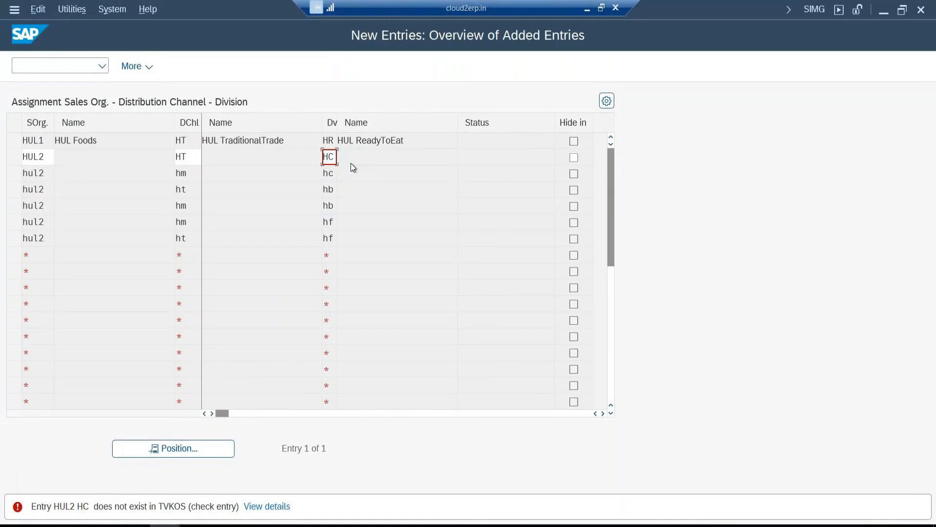
key("F4")
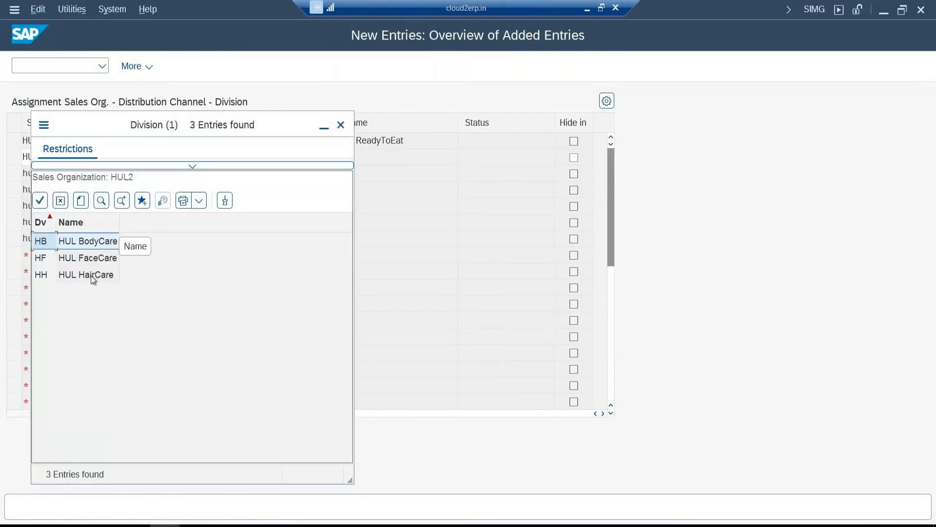
left_click_drag(230, 133, 716, 148)
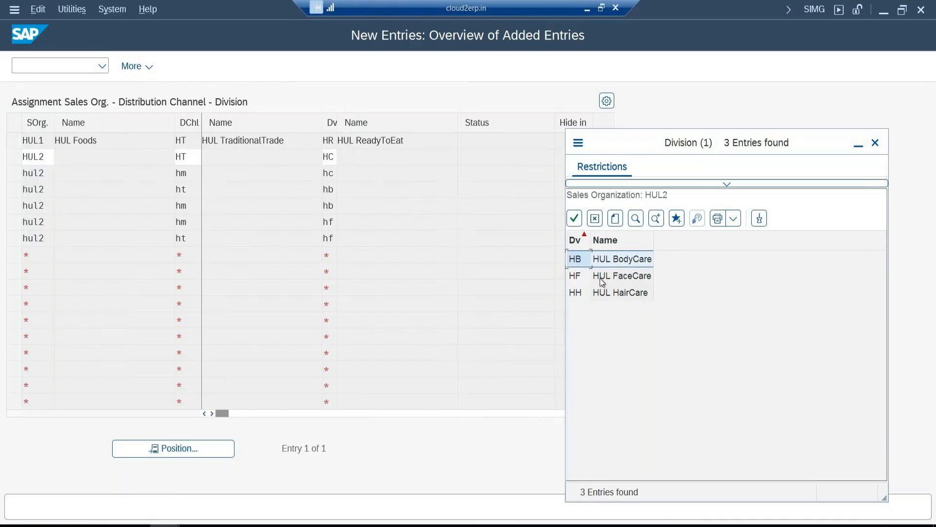
double_click(576, 292)
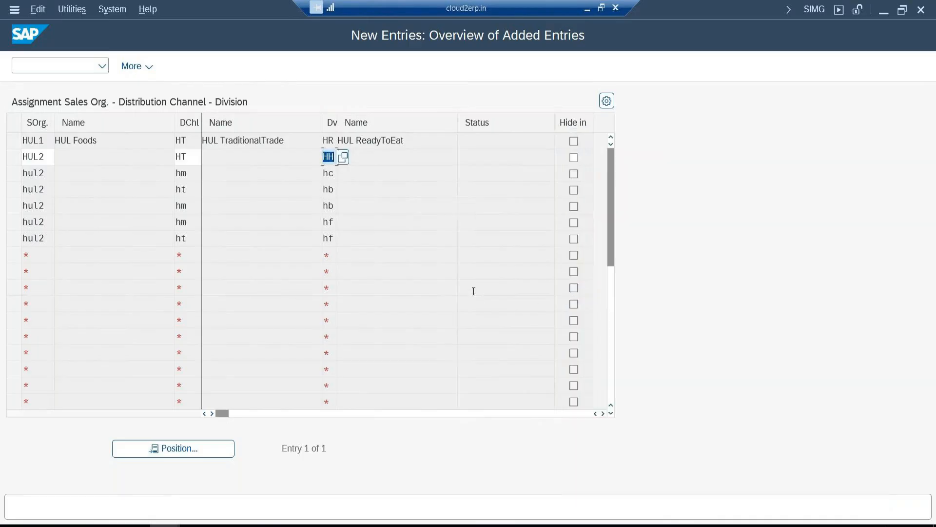
key("Return")
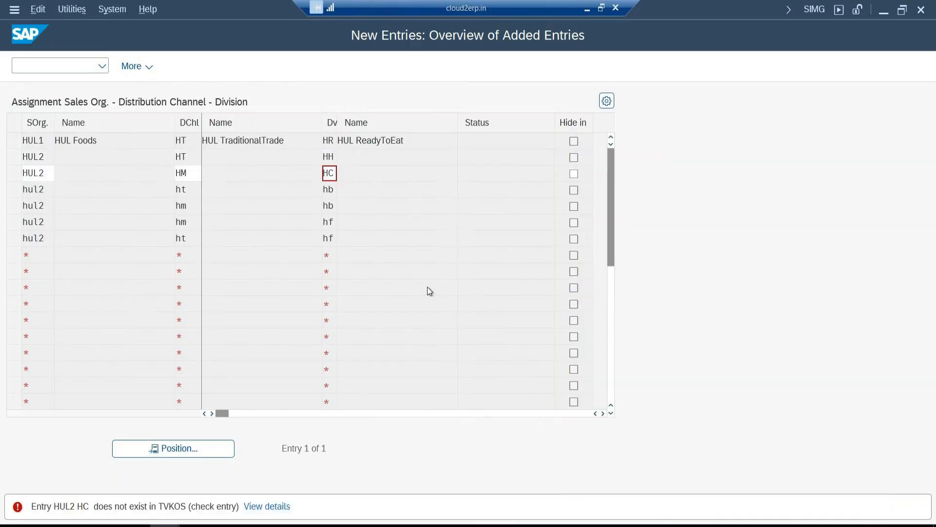
Correct the division of the HUL2 row with distribution channel HM and division HC to HH, and validate the entries.
key("F4")
double_click(68, 295)
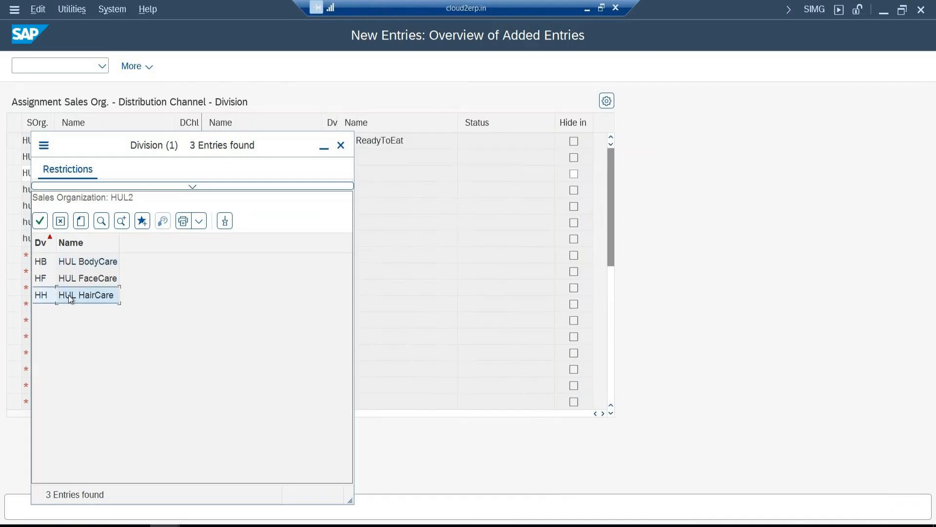
key("Return")
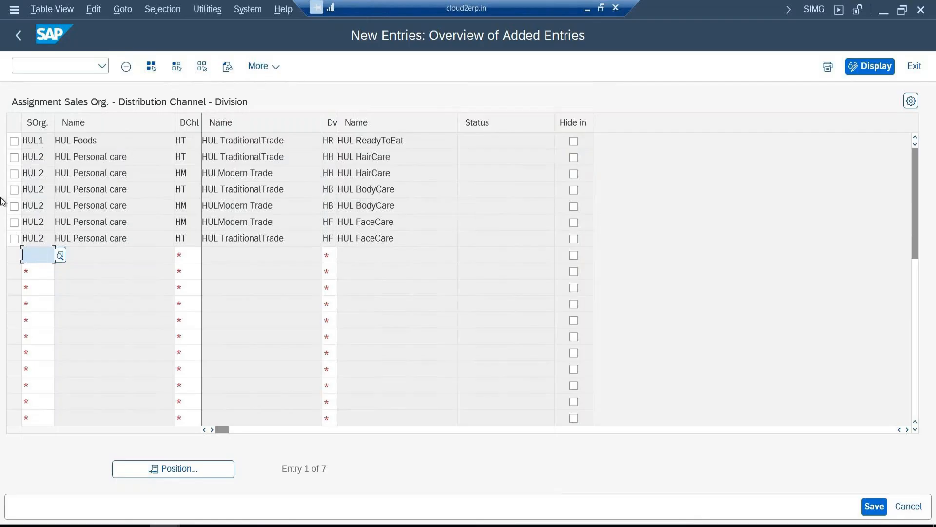
Place the SAP window beside the Sales Organization 3 diagram and add a sales area row for HUL3 with distribution channel HM and division HD.
left_click(902, 13)
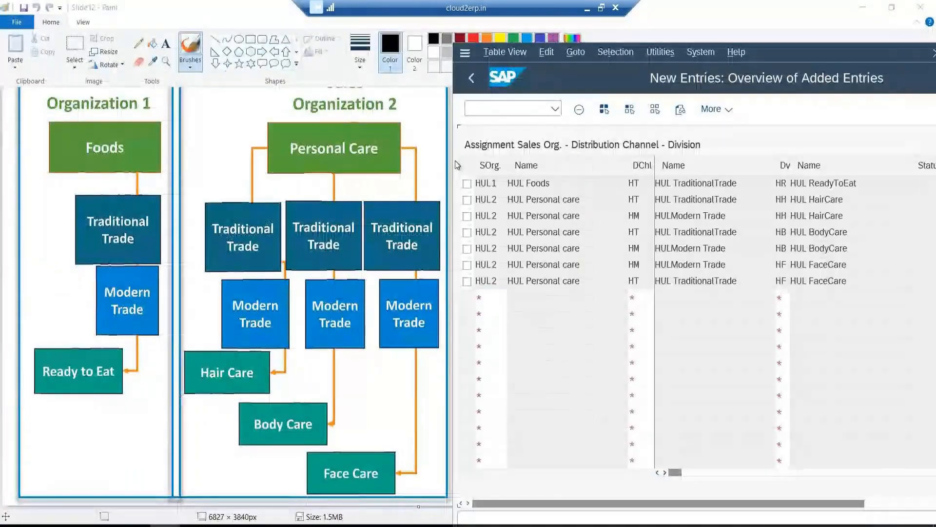
left_click(480, 298)
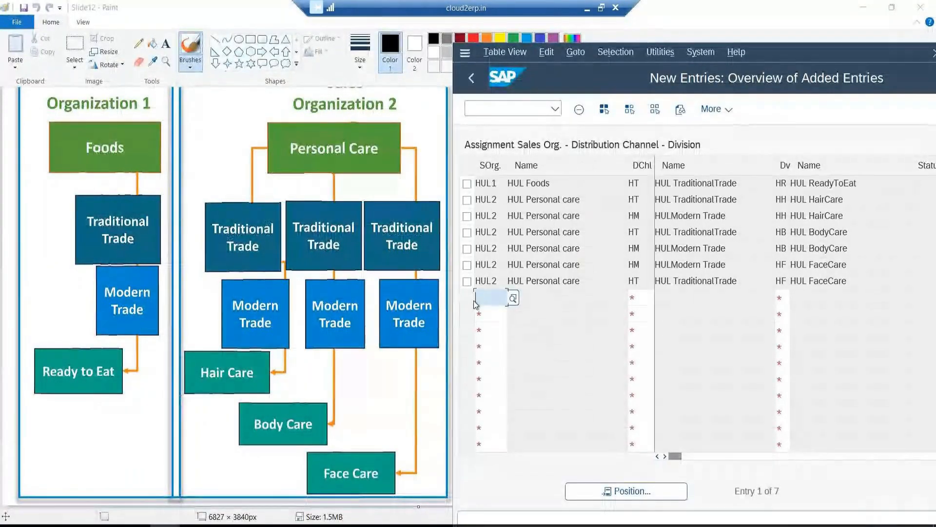
type("HUL3")
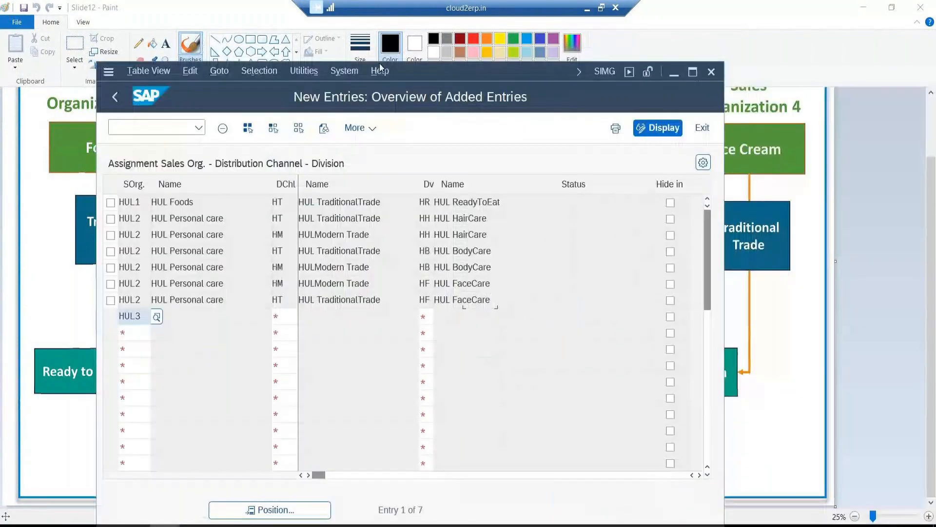
left_click_drag(710, 249, 398, 245)
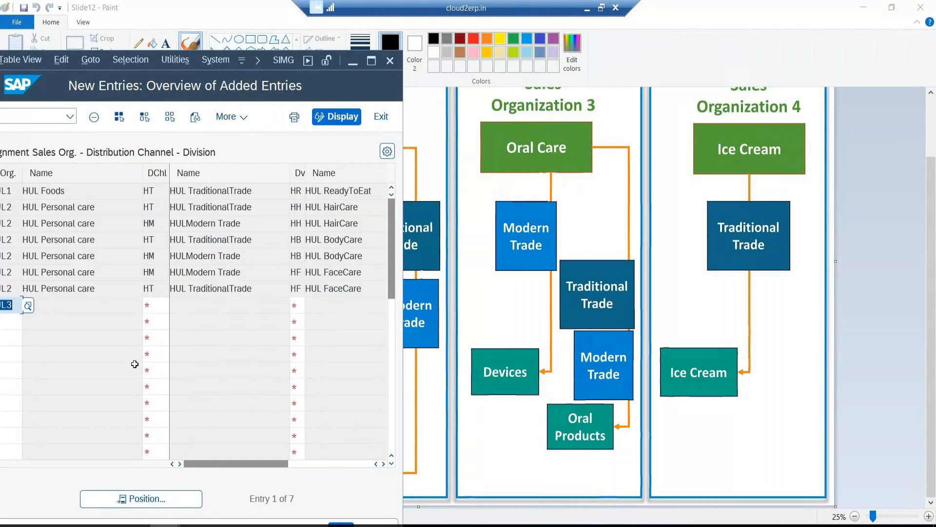
left_click_drag(64, 69, 120, 74)
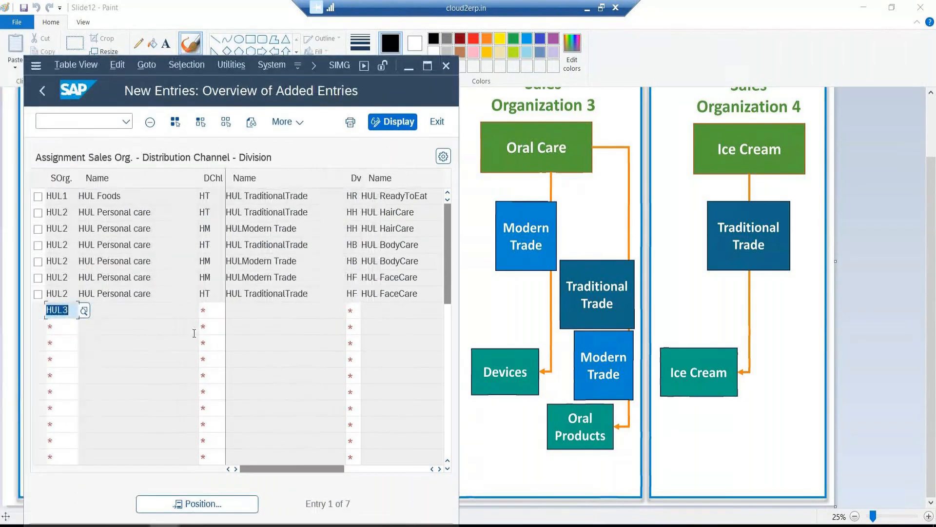
left_click(210, 310)
type("HM")
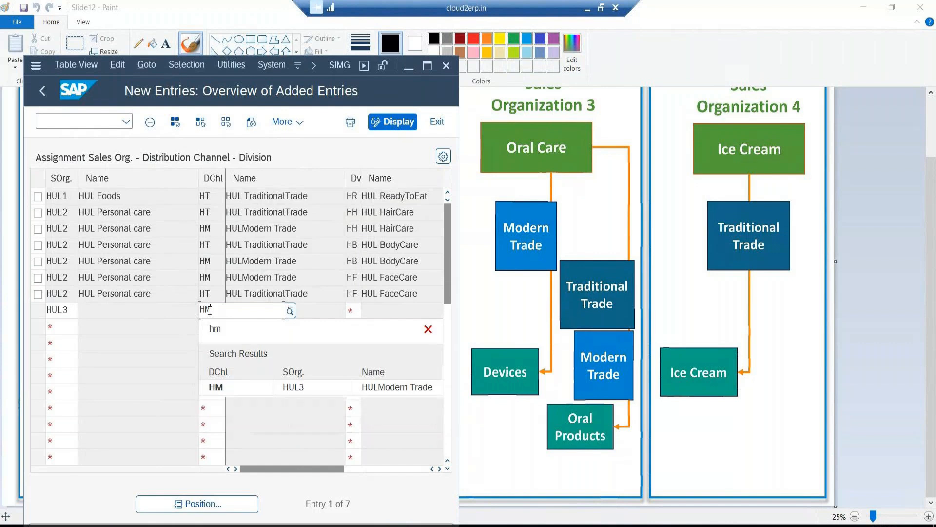
key("Tab")
type("HD")
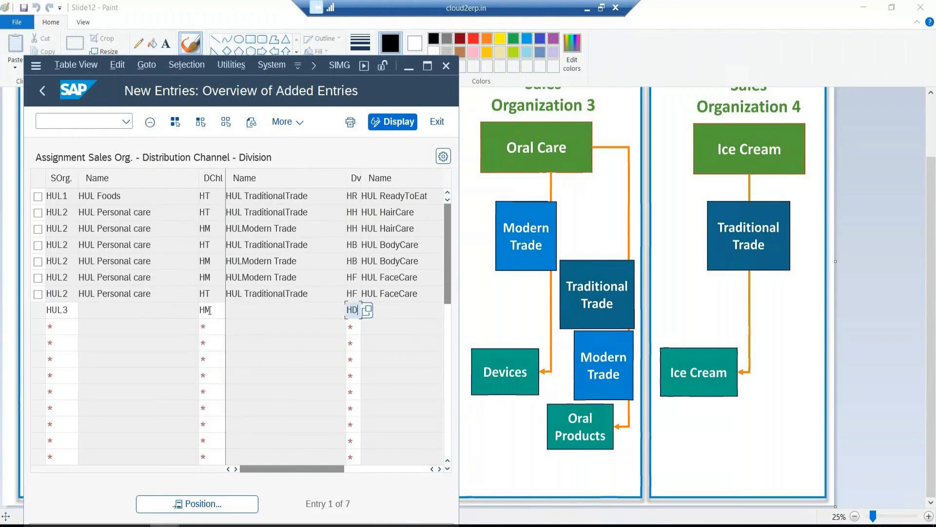
Add a sales area row for HUL3 with distribution channel HT and division HO.
key("Tab")
key("Tab")
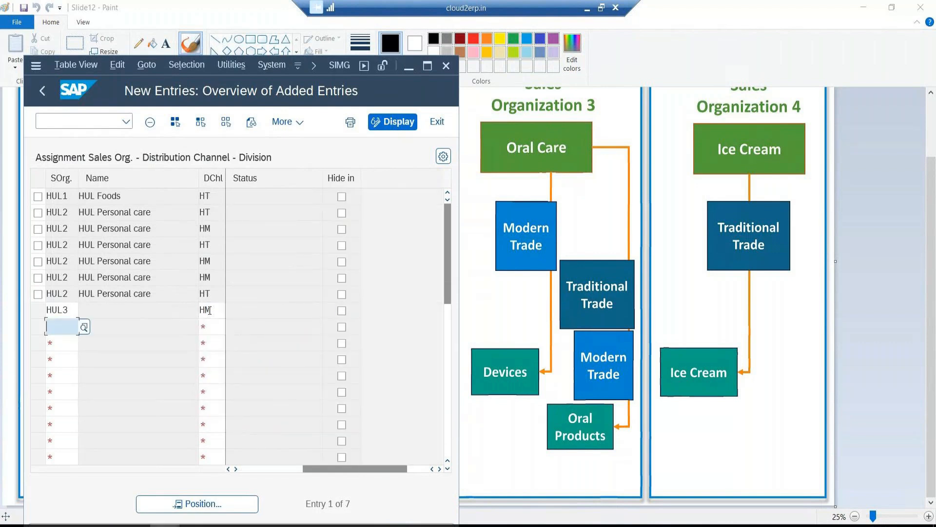
type("HUL3")
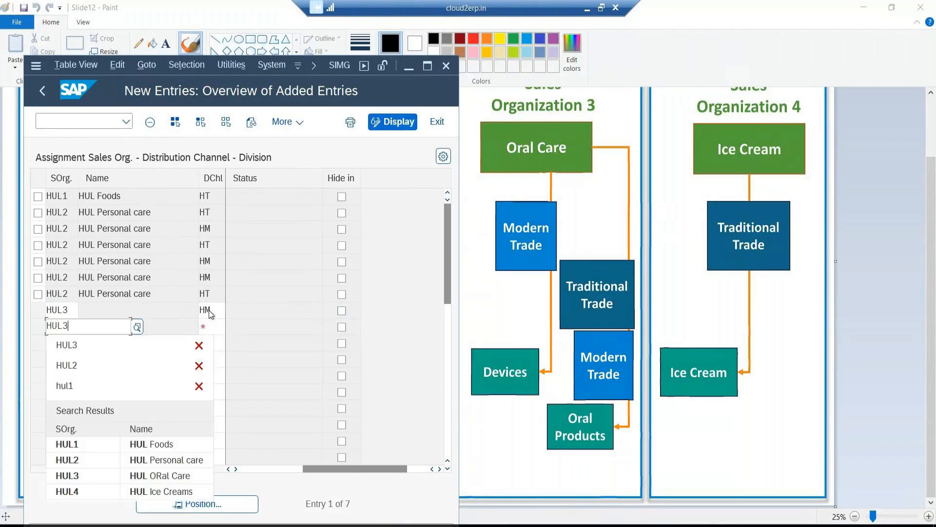
key("Tab")
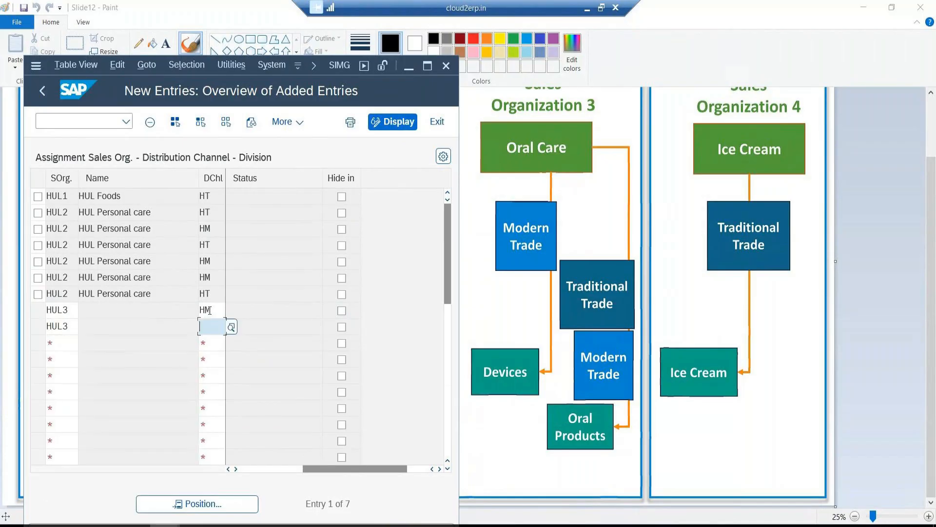
type("hm")
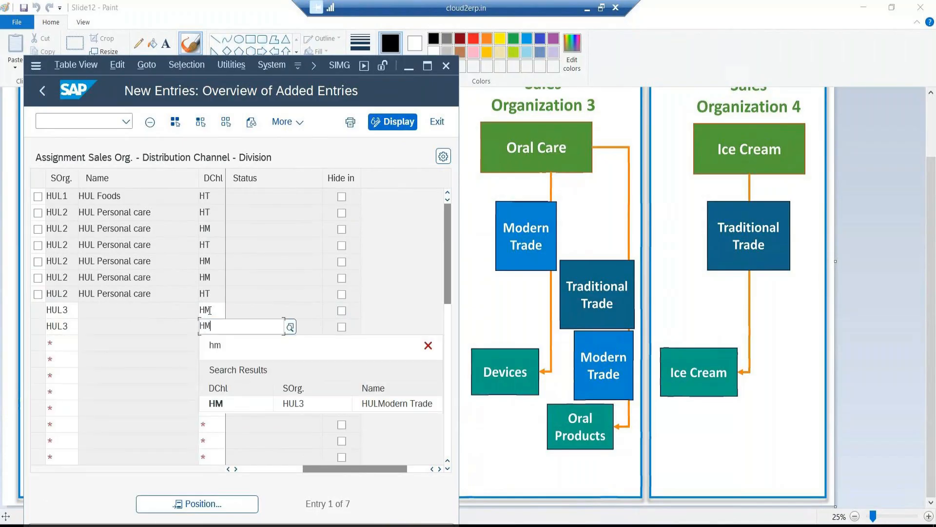
key("BackSpace")
type("t")
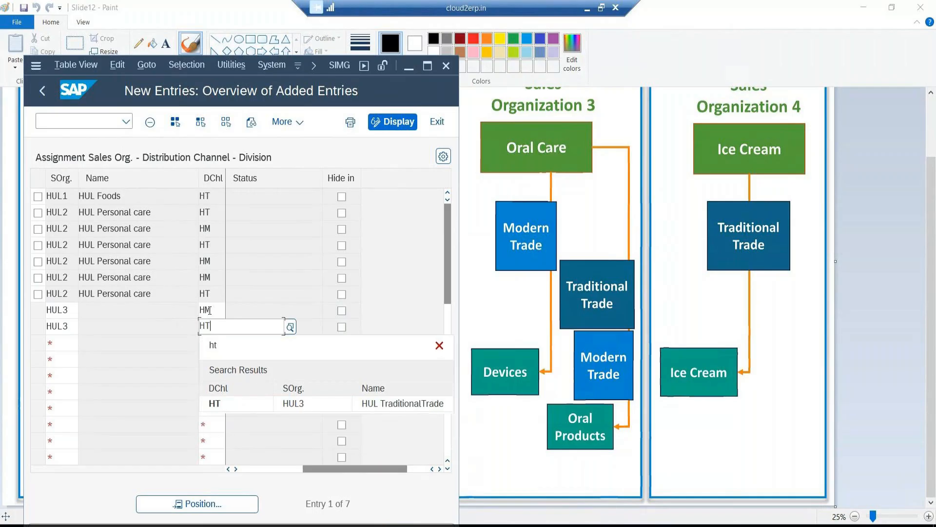
key("Tab")
type("ho")
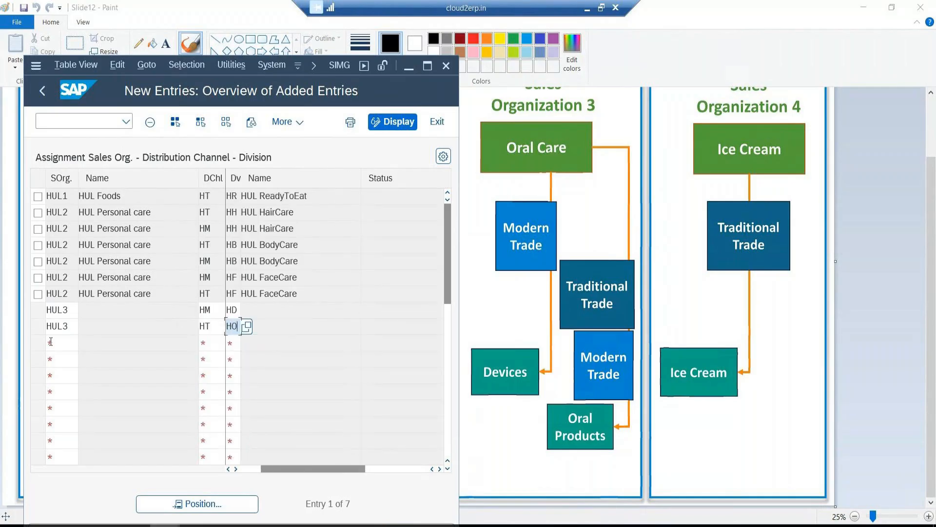
Add a sales area row for HUL3 with distribution channel HM and division HO, and validate the new entries.
key("Tab")
type("hul3")
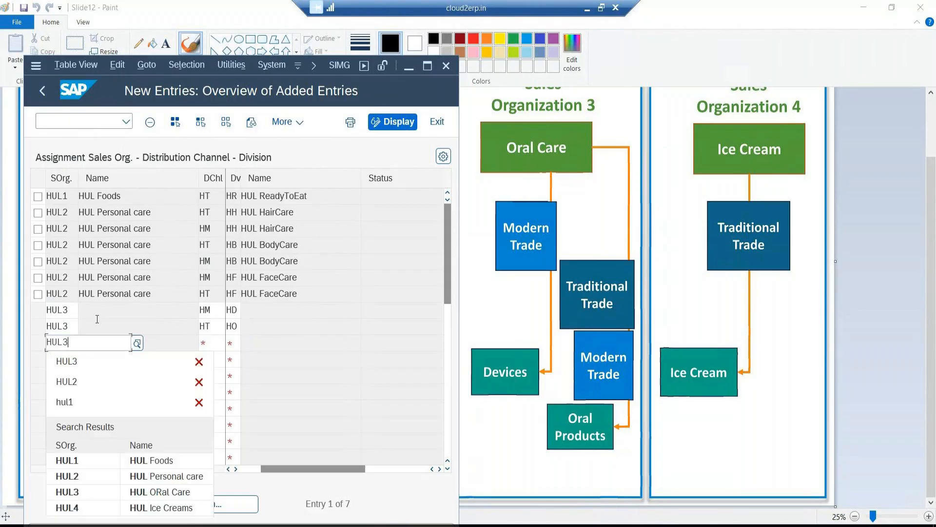
key("Tab")
type("HM")
key("Tab")
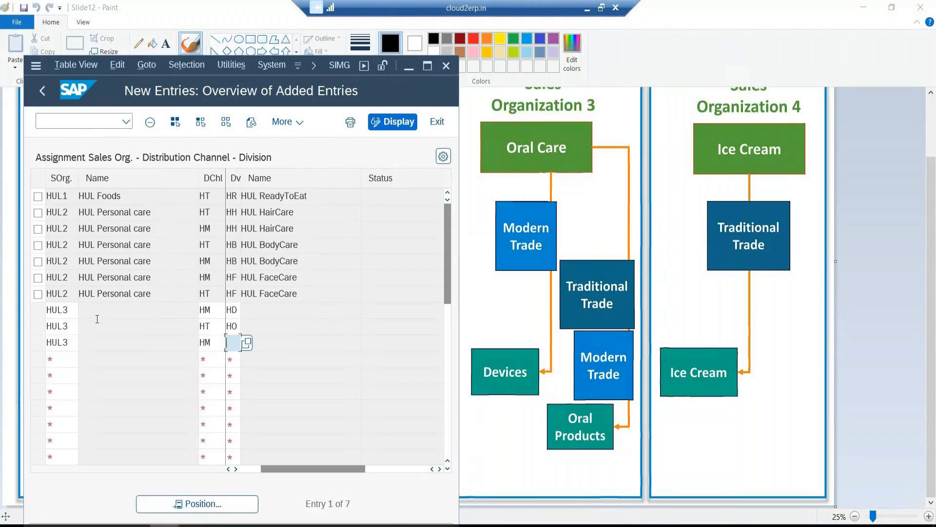
type("HO")
key("Return")
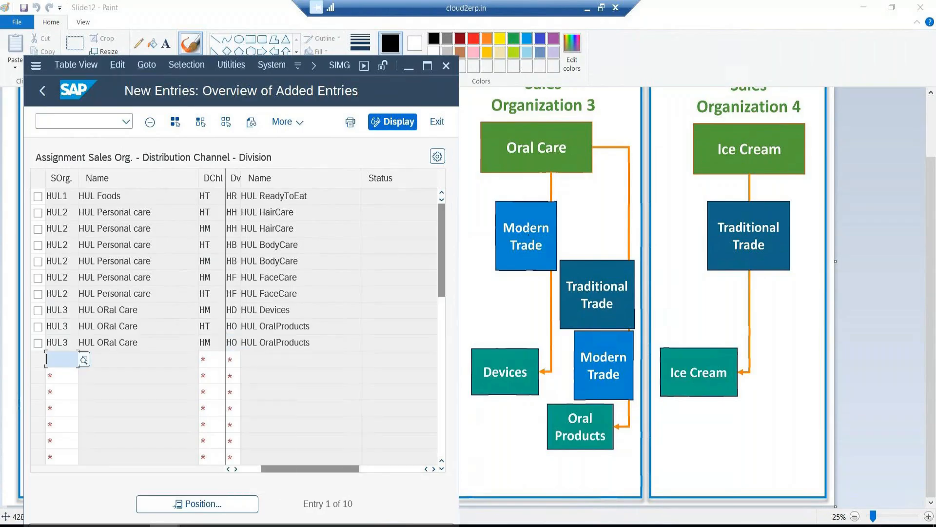
Add a sales area row for HUL4 with distribution channel HT and division HI, and validate it.
left_click(246, 470)
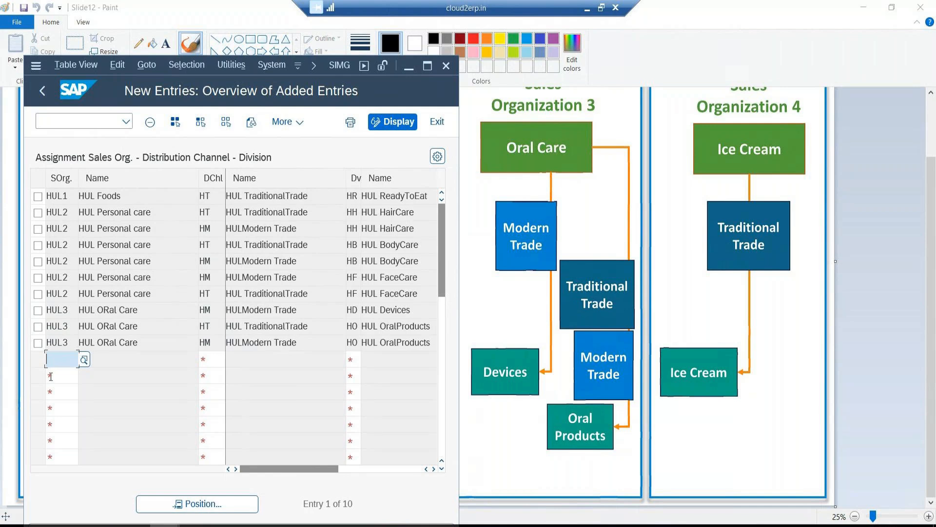
type("HUL4")
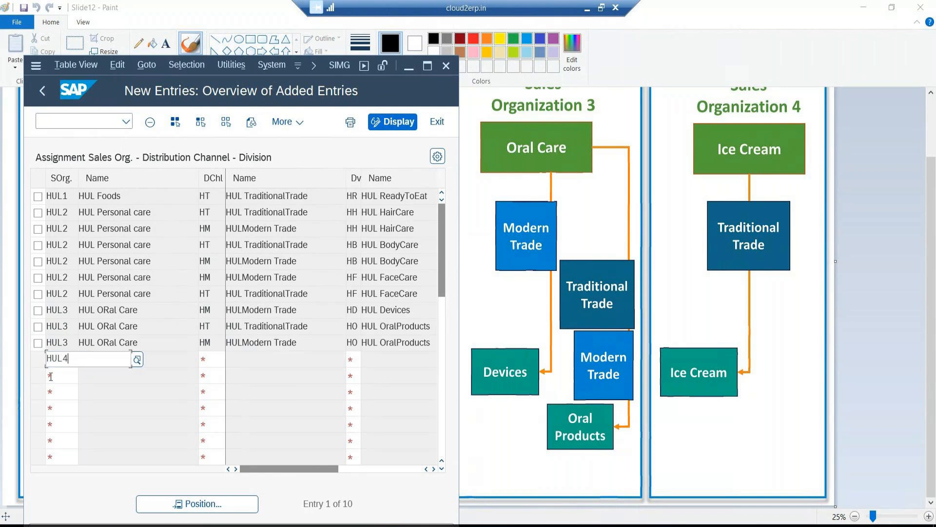
key("Tab")
type("HT")
key("Tab")
type("HI")
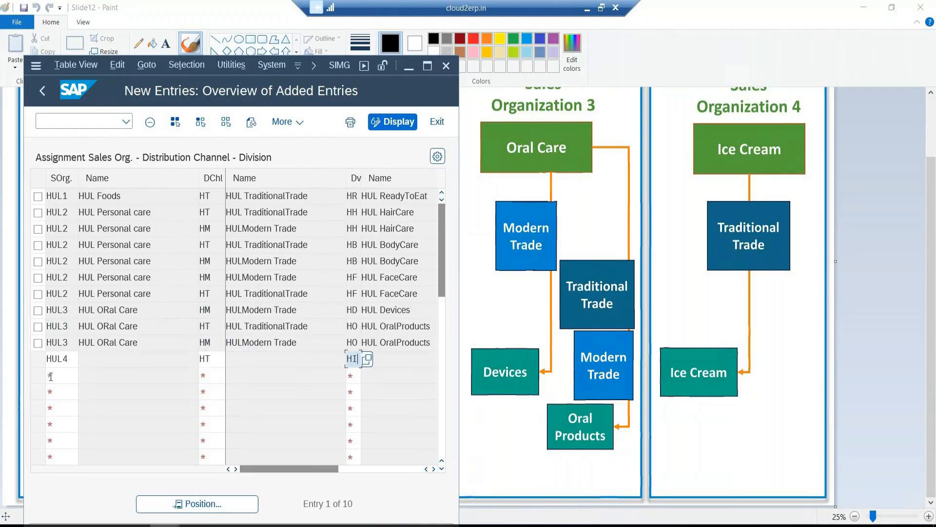
left_click(51, 376)
key("Return")
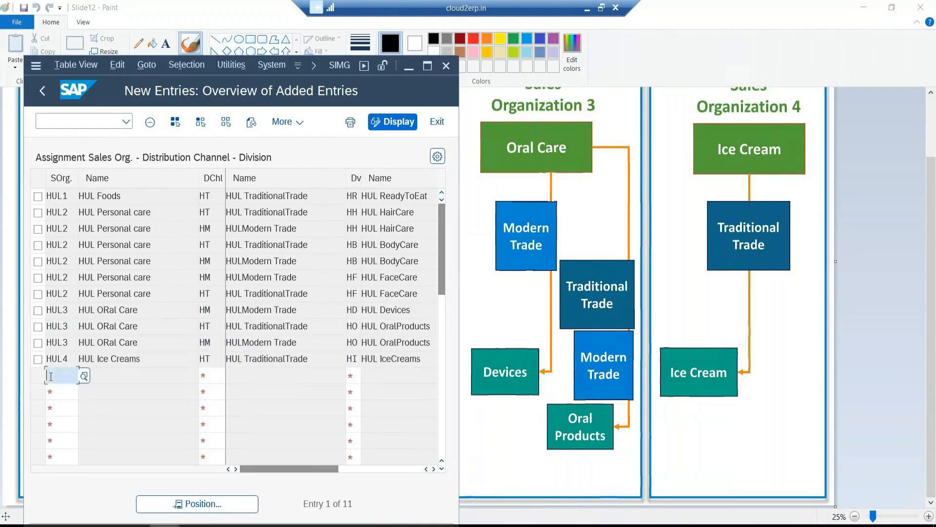
Save the new sales area assignments under the proposed customizing request for the SD enterprise structure configuration.
left_click(427, 66)
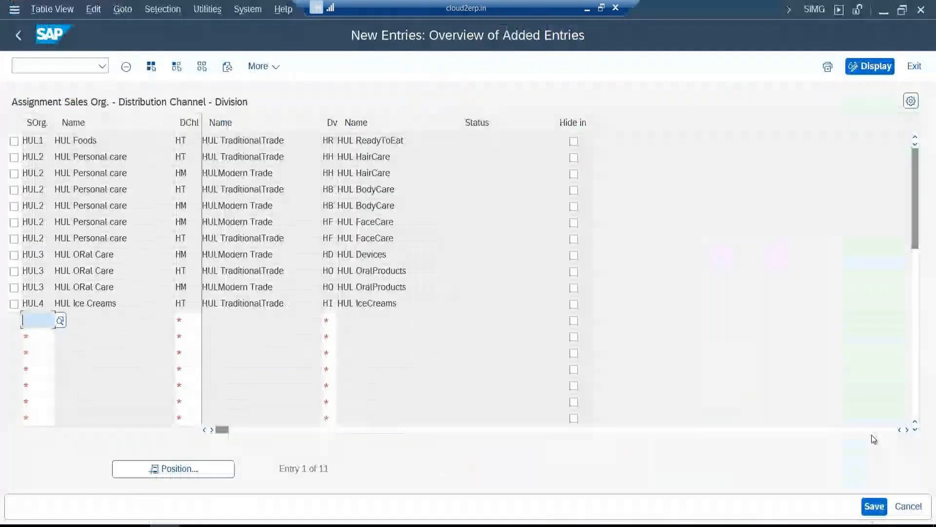
left_click(871, 507)
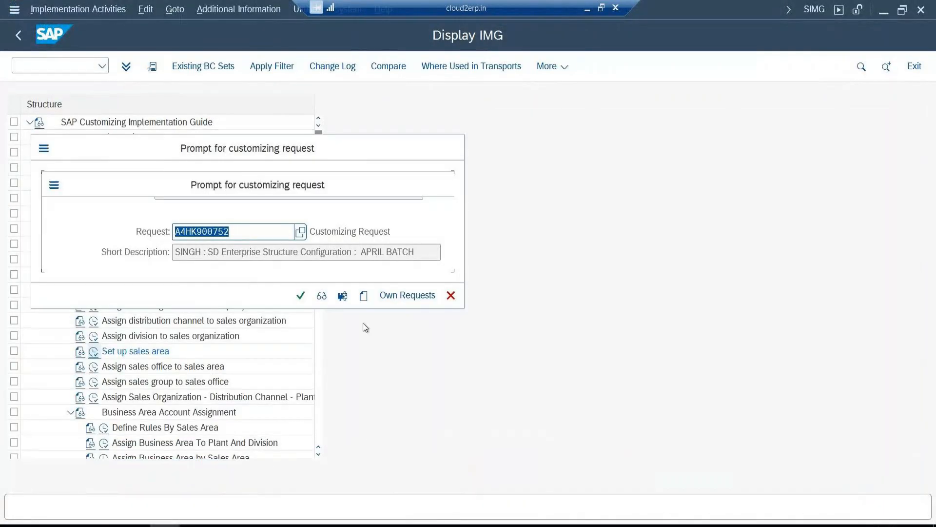
left_click(300, 296)
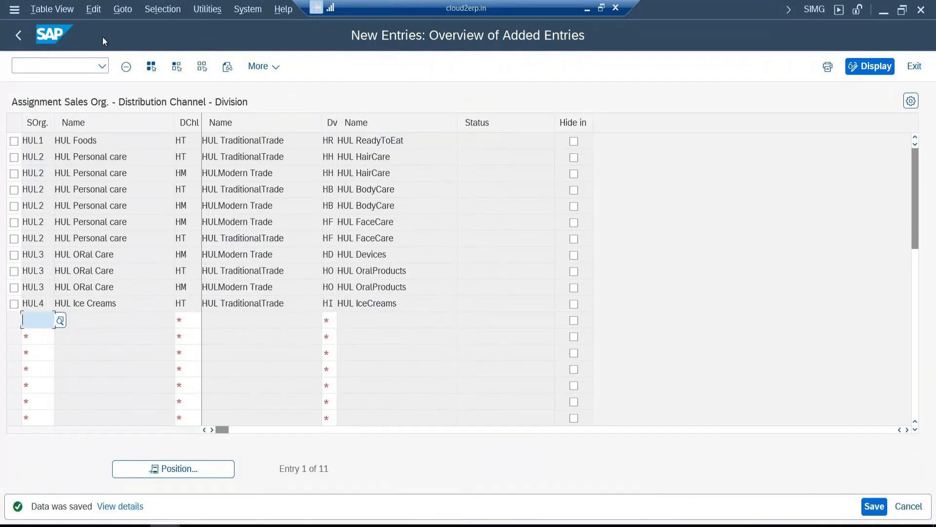
Return to the sales area overview and position the list at sales organization HUL to review the saved entries.
left_click(20, 36)
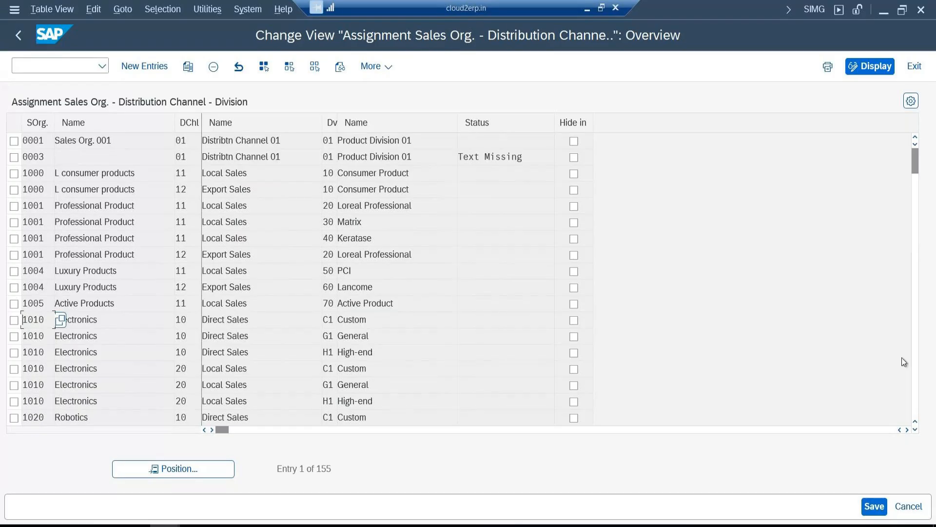
left_click(172, 469)
type("HI")
type("L")
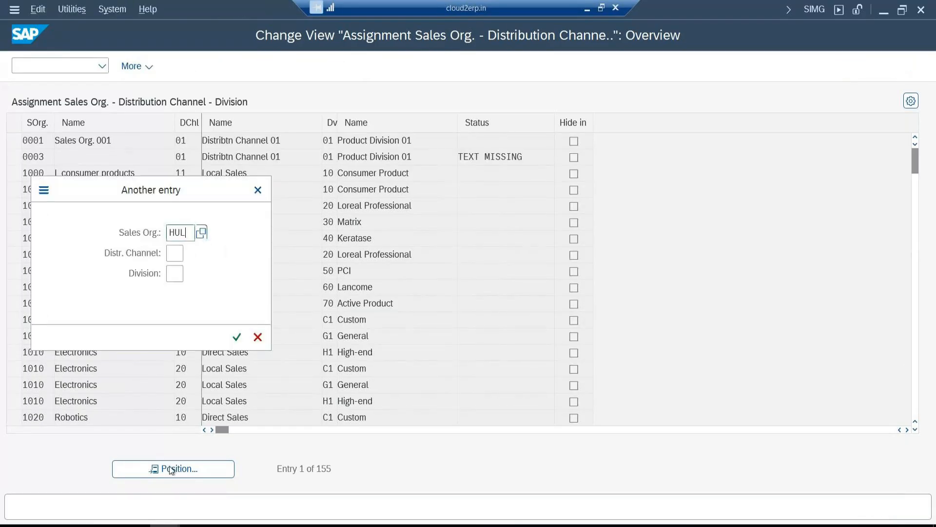
key("Return")
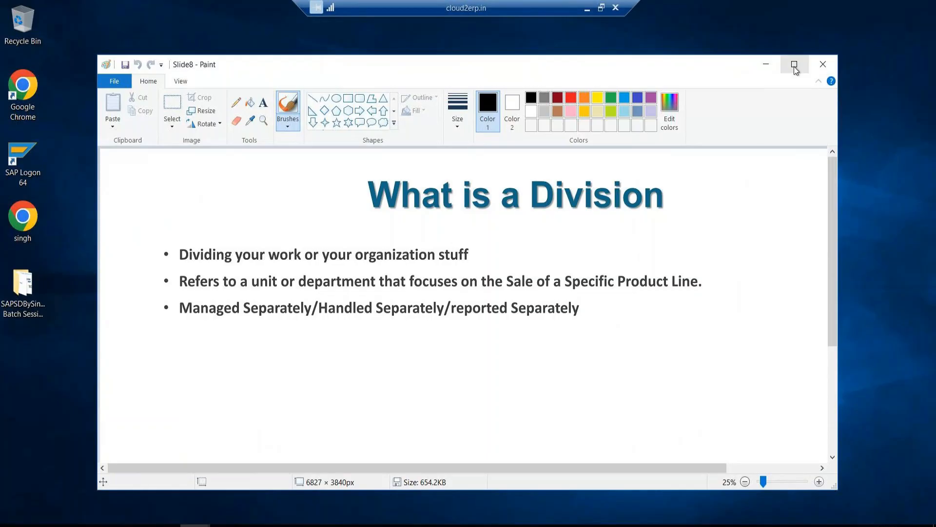
Switch to the "What is a Division" slide in Paint and maximize its window.
left_click(794, 65)
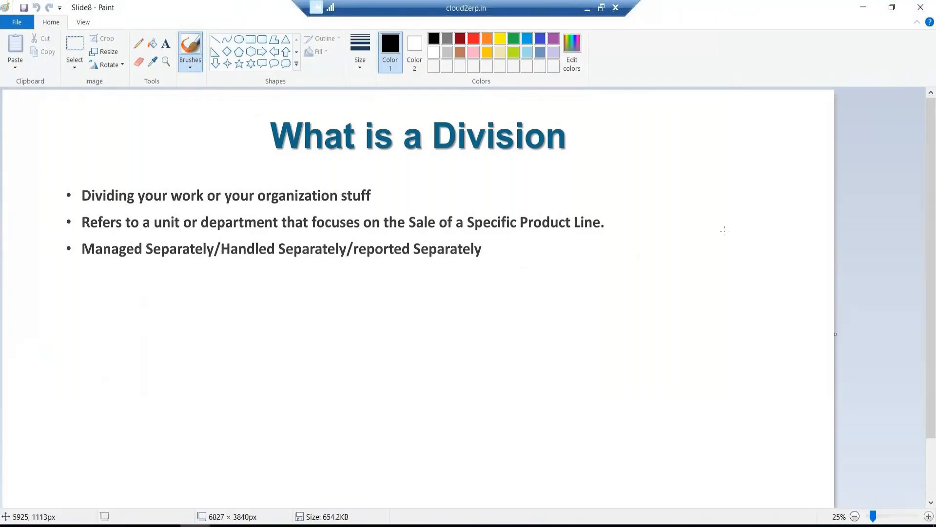
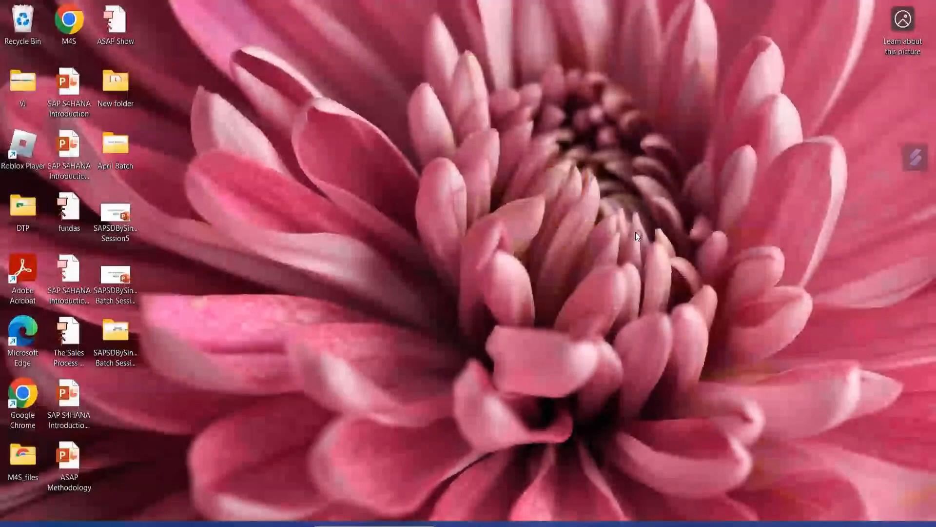
Switch back to SAP, leave the sales organizations view and open the Maintain Sales Office activity in the implementation guide.
key("alt+Tab")
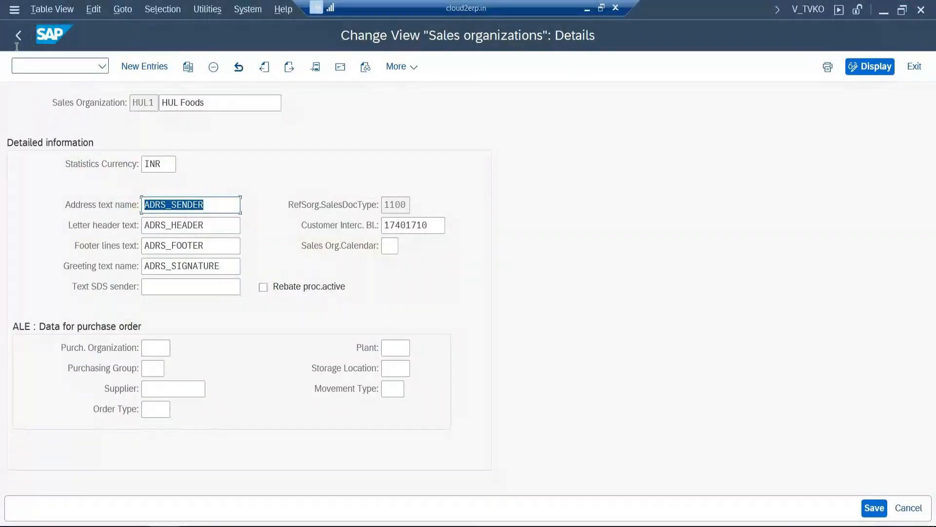
left_click(17, 39)
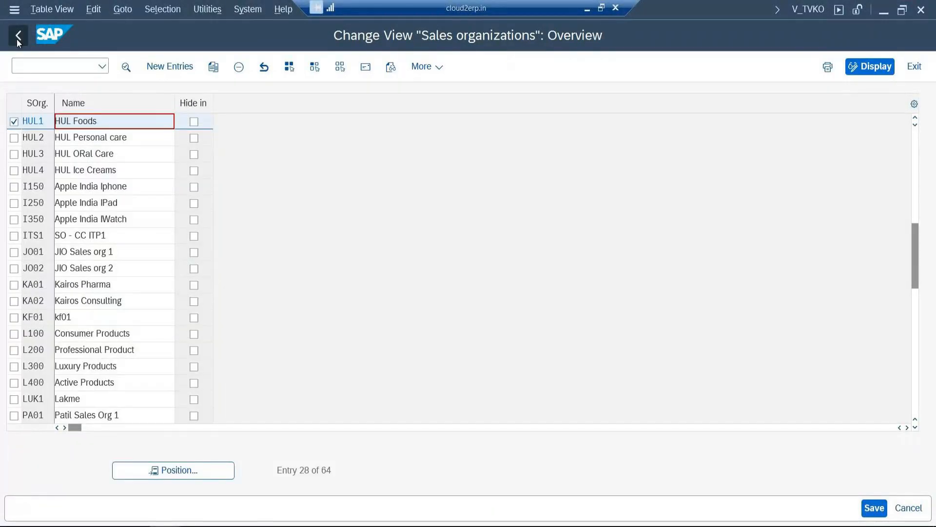
left_click(16, 39)
key("Escape")
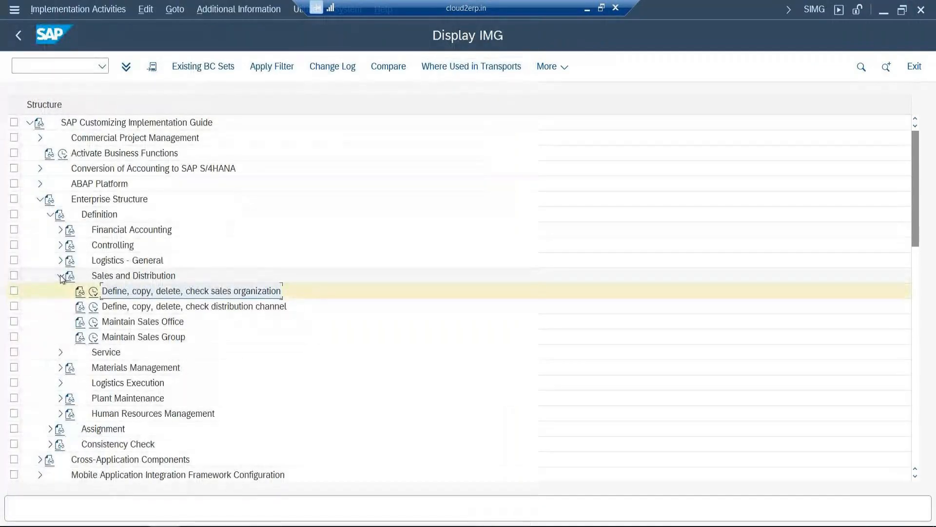
left_click(93, 323)
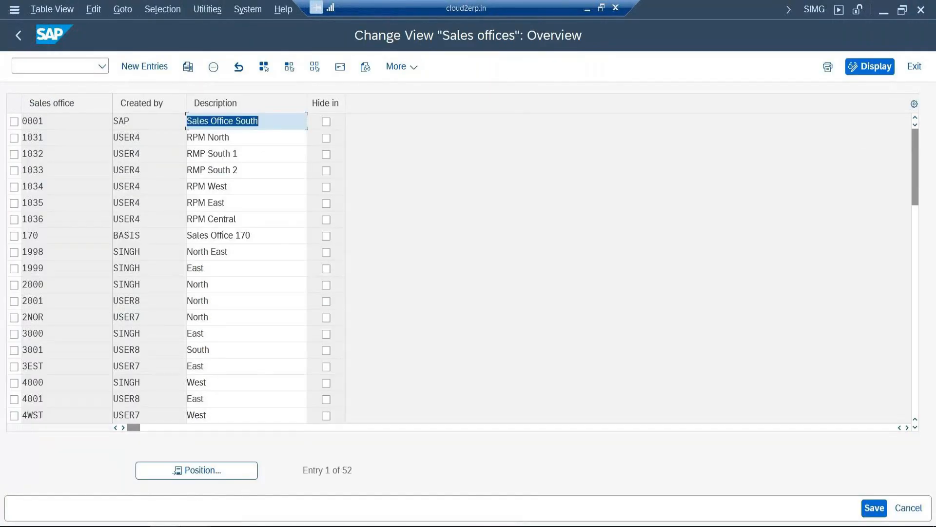
Open Slide20 from the session slides folder in Paint and read the table of sales office codes.
mouse_move(195, 525)
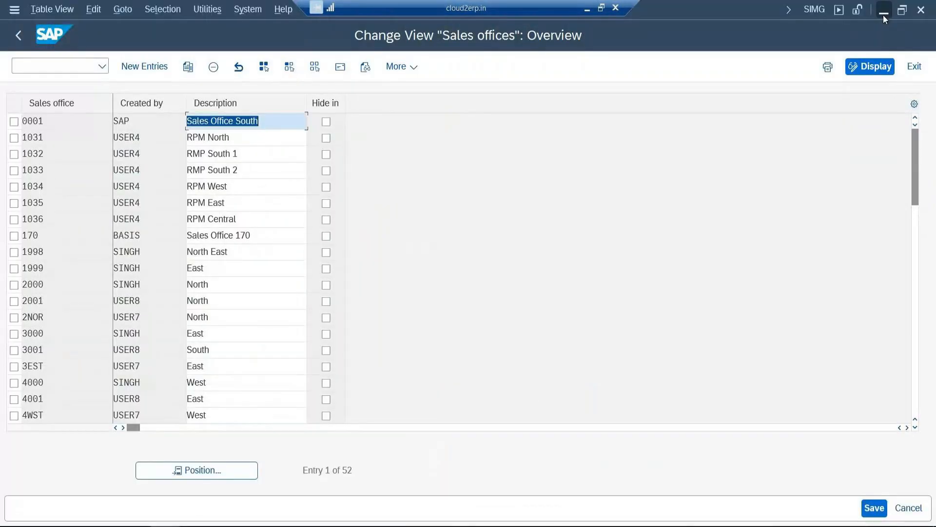
left_click(882, 14)
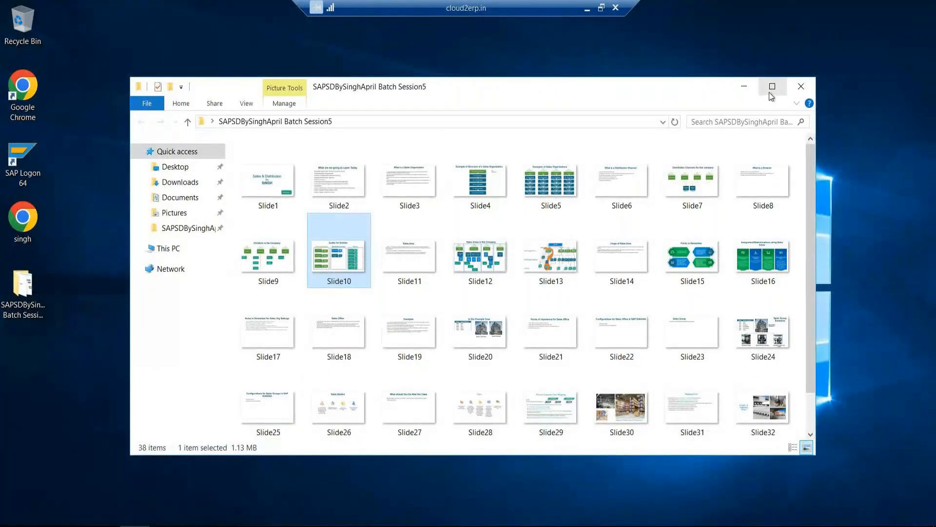
left_click(489, 335)
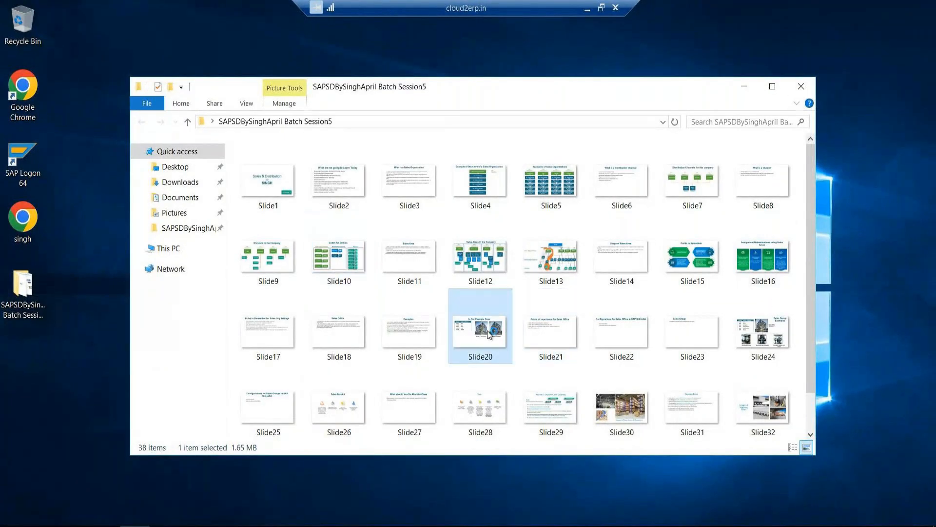
double_click(490, 335)
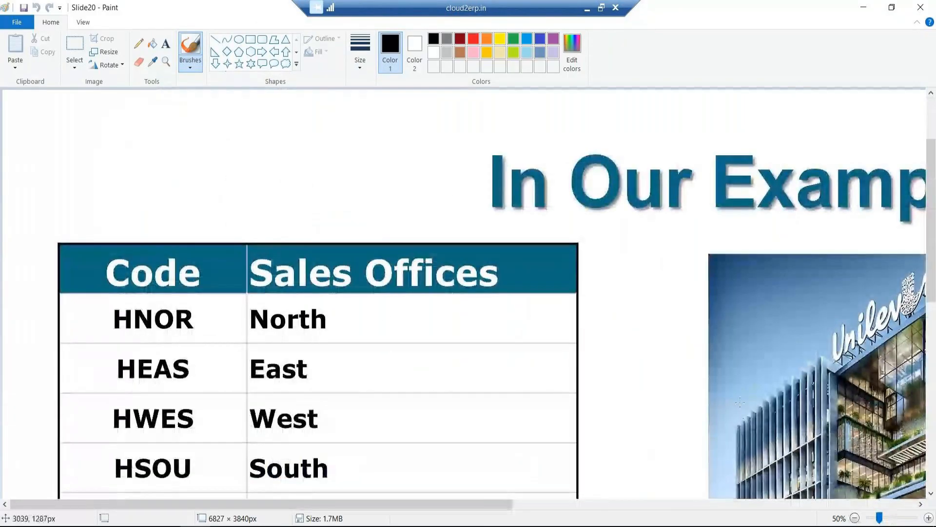
scroll(739, 402, "down", 4)
scroll(322, 253, "up", 2)
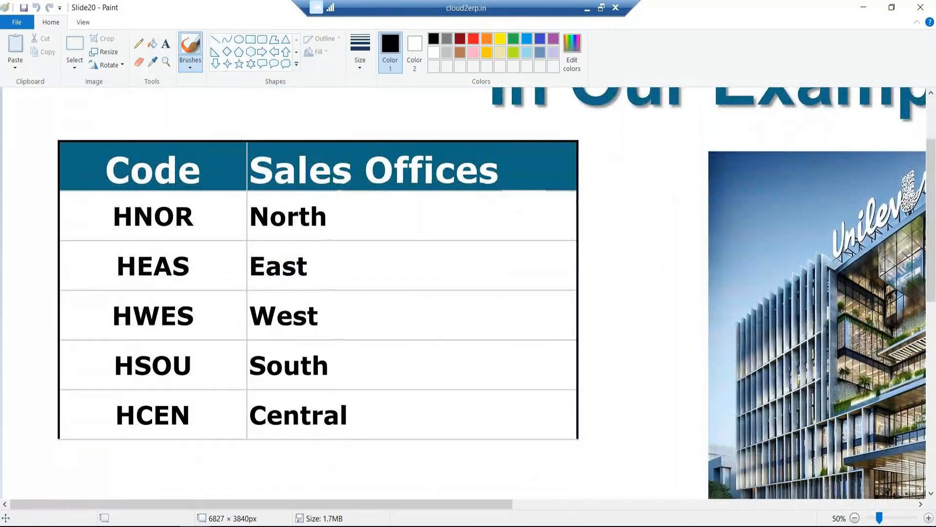
Return to the SAP sales offices overview and position the list at codes starting with H.
left_click(207, 468)
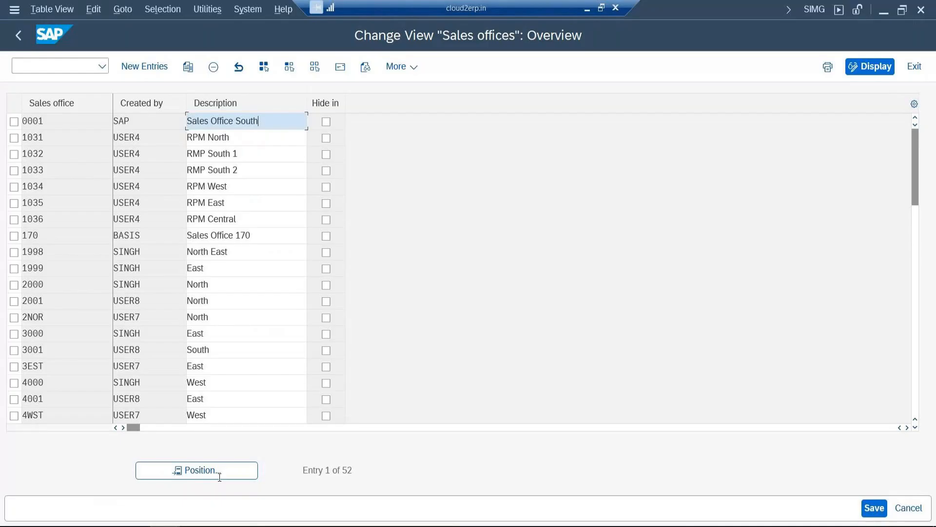
left_click(207, 470)
type("H")
key("Return")
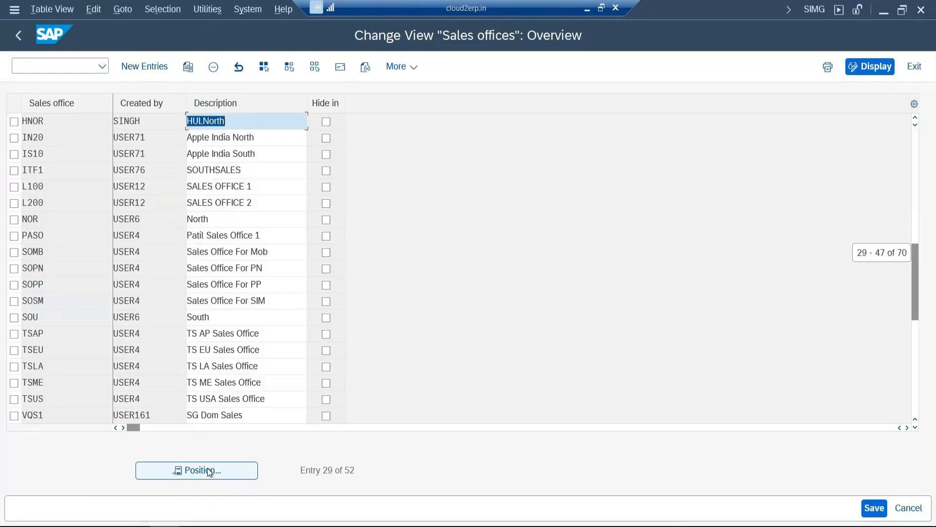
Start new sales office entries and add office HSOU with the description HULSouth.
left_click(150, 71)
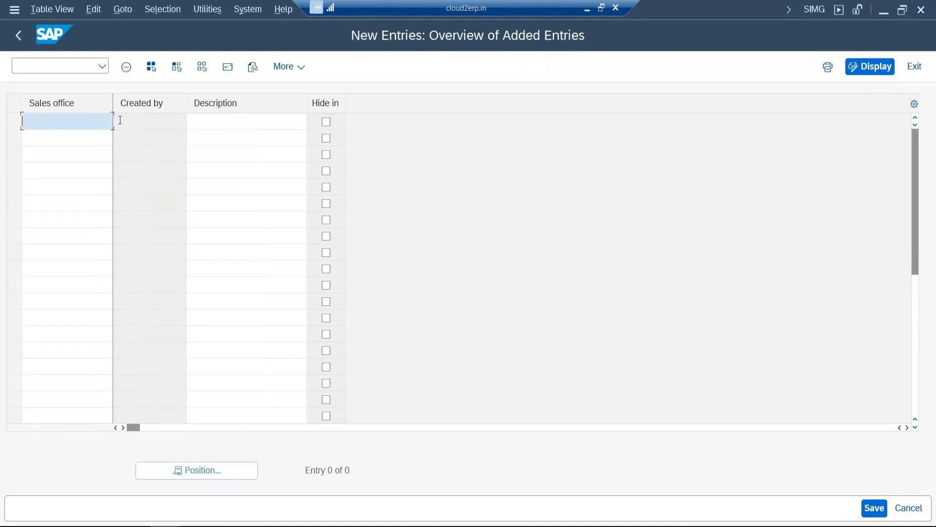
type("hsou")
key("BackSpace")
key("BackSpace")
key("BackSpace")
key("BackSpace")
type("HSOU")
key("Tab")
type("HULSouth")
key("Tab")
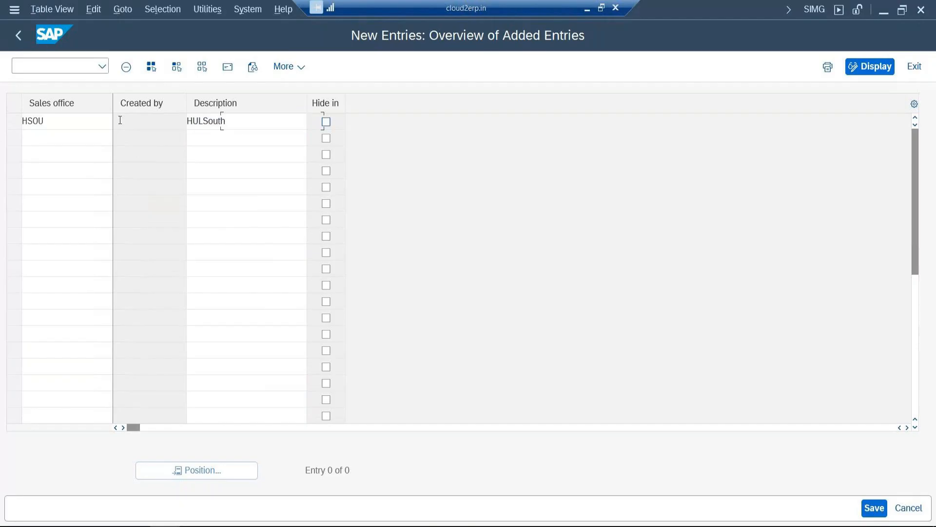
Add sales office HWES with the description HULWest in the second row.
key("Tab")
type("HWES")
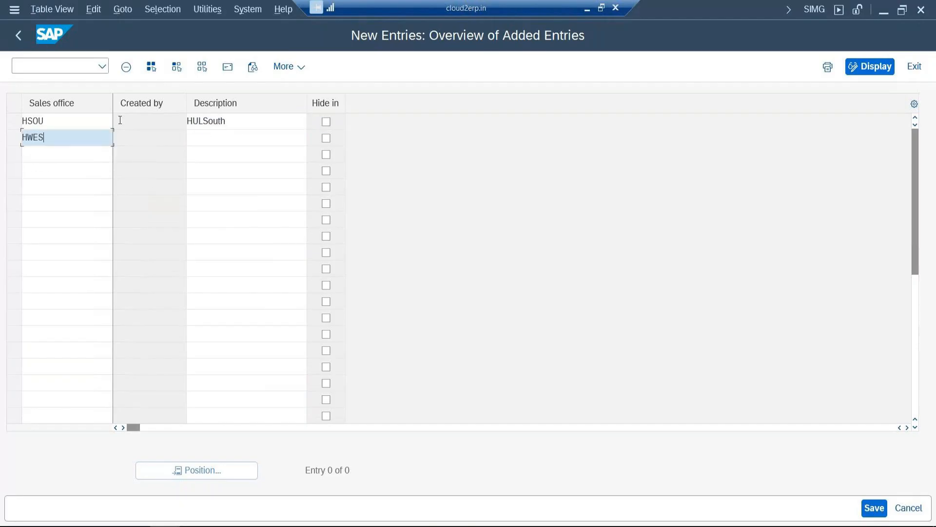
key("Tab")
key("Tab")
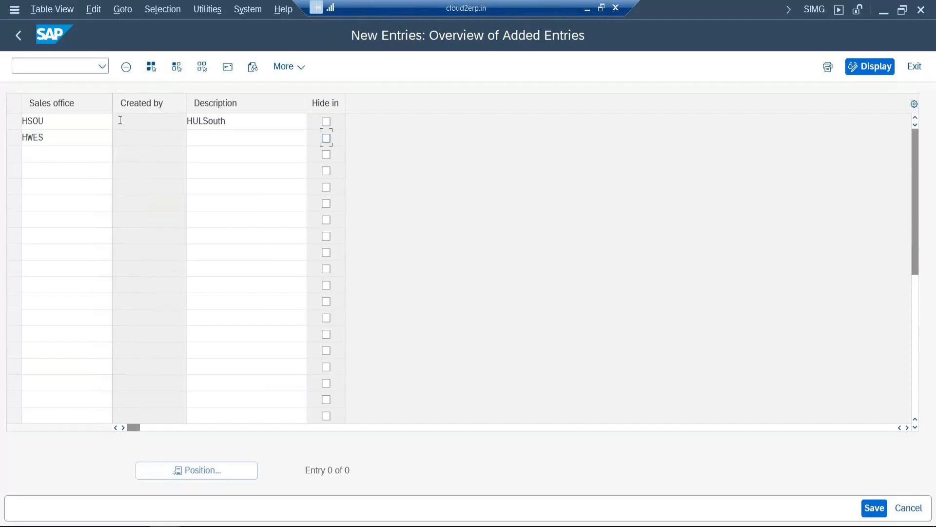
key("shift+Tab")
type("HULWest")
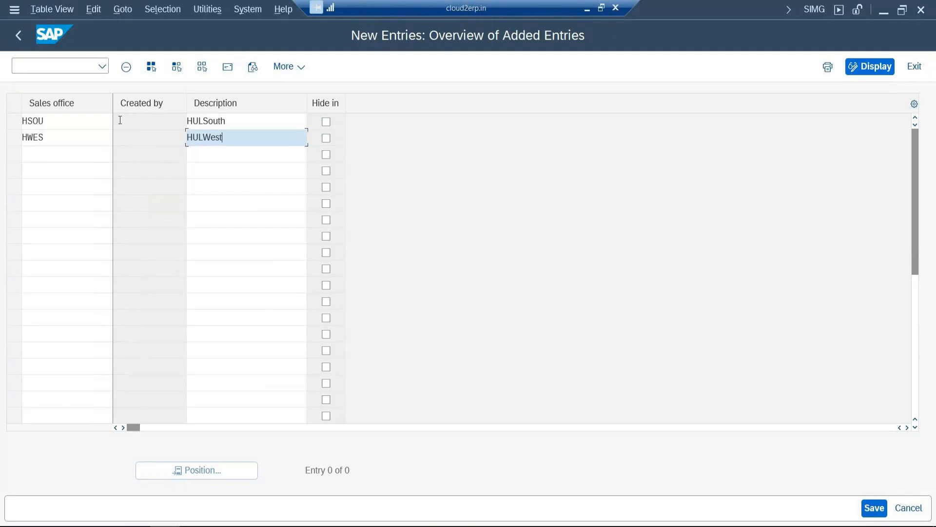
key("Tab")
key("Tab")
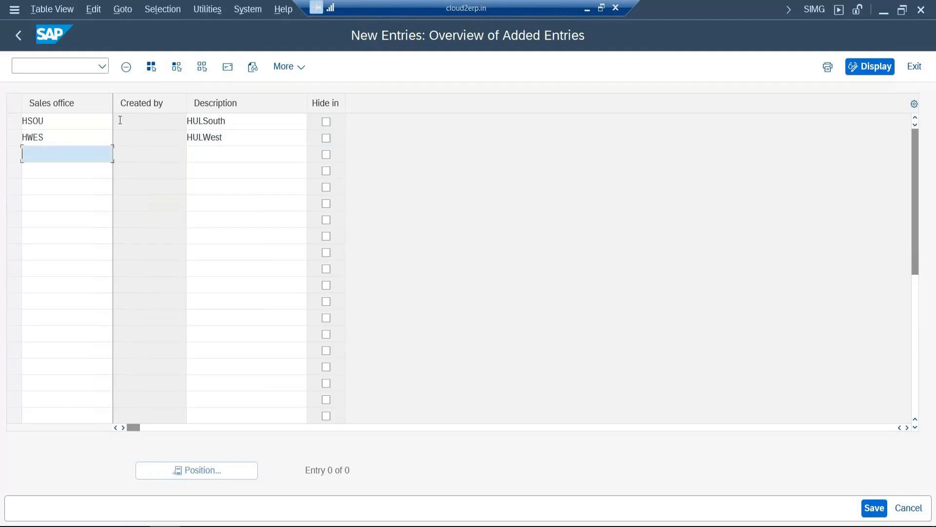
Add sales office HCEN with the description HUL Central in the third row.
type("H")
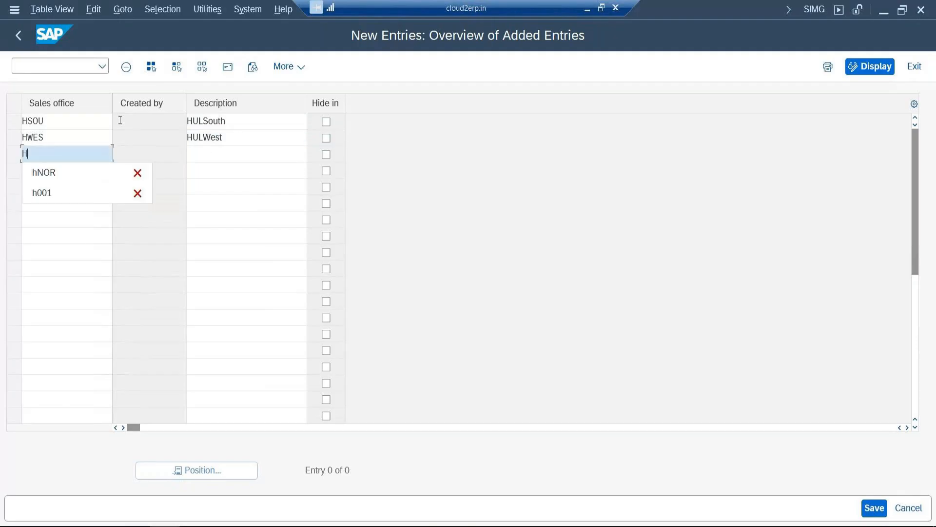
type("CEN")
key("Tab")
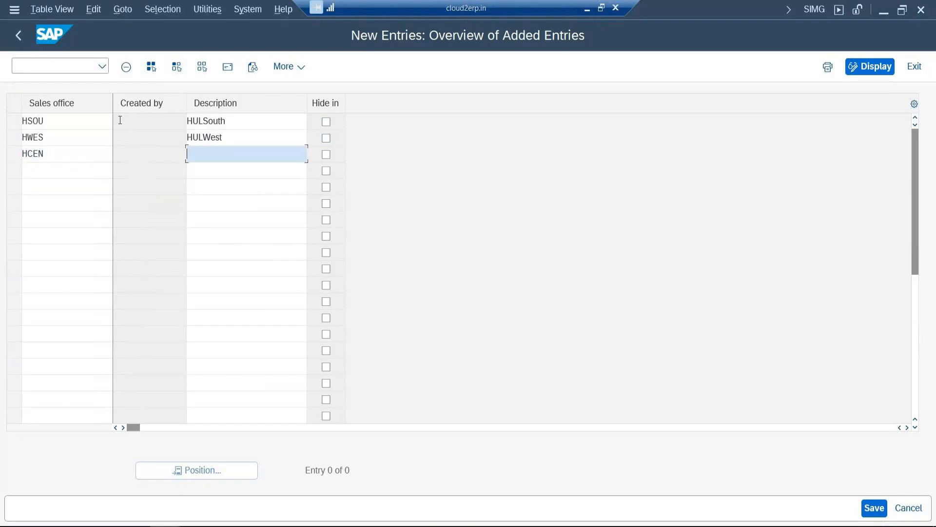
type("HUL")
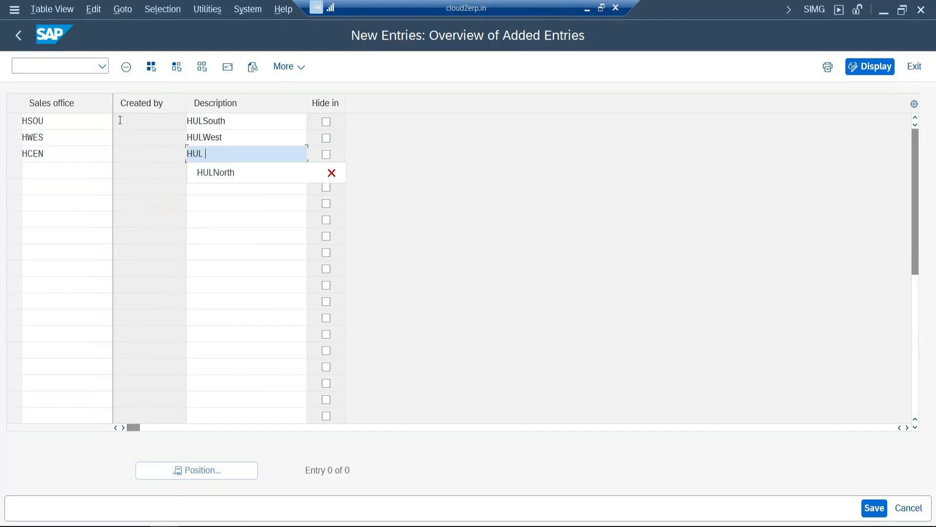
type(" Central")
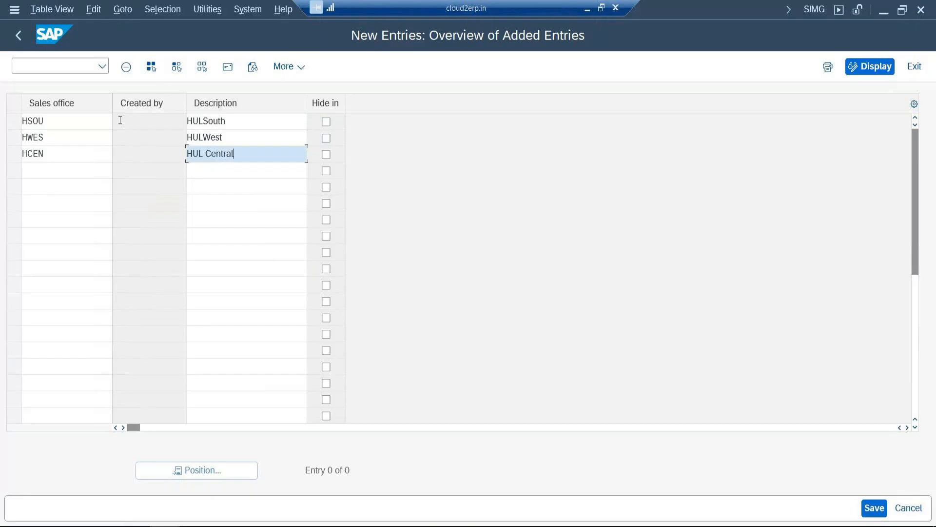
Insert a space after HUL in the HWES and HSOU descriptions so they read HUL West and HUL South.
key("Up")
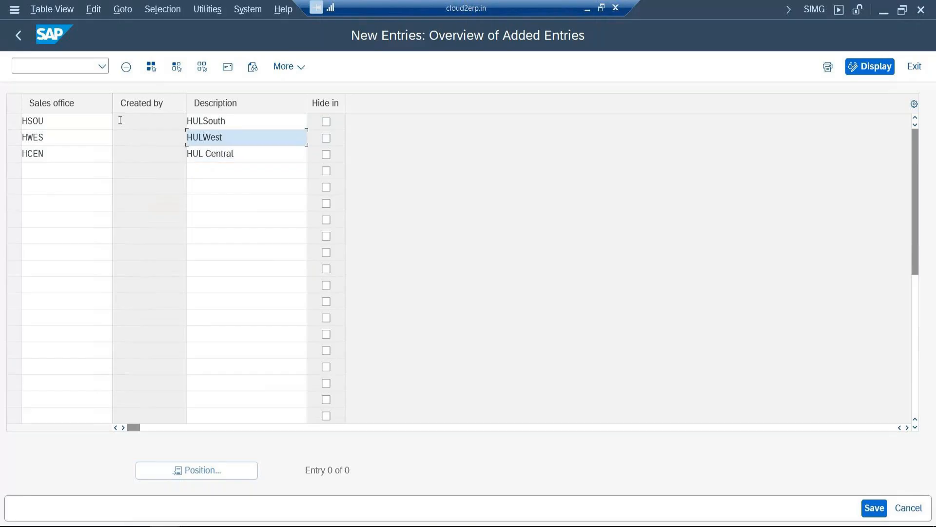
key("Up")
key("Down")
key("Down")
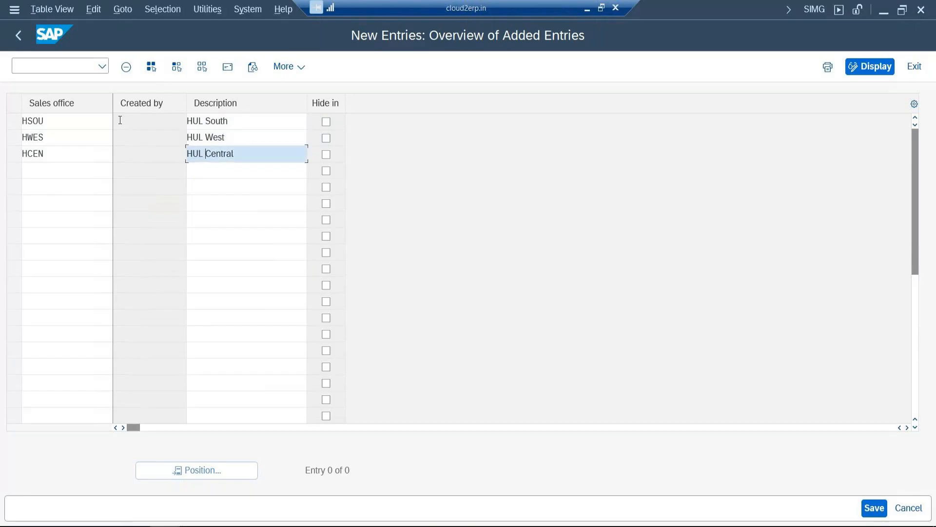
Add sales office HEAS with the description HUL East in the fourth row.
key("Tab")
key("Tab")
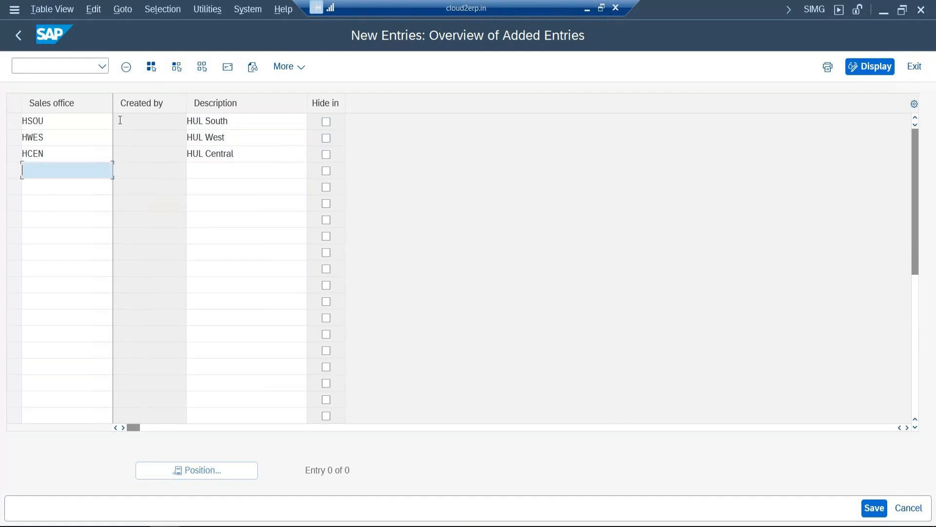
type("HEAS")
key("Tab")
type("HUL")
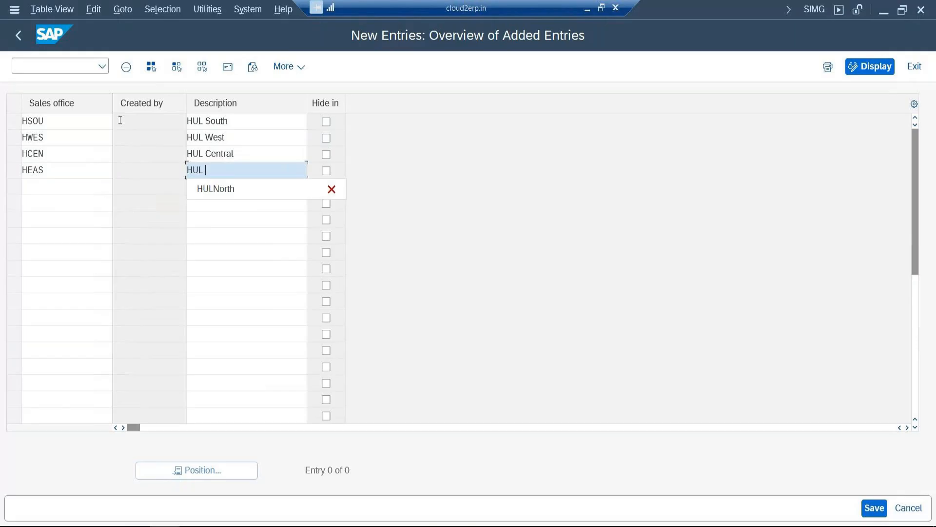
type(" East")
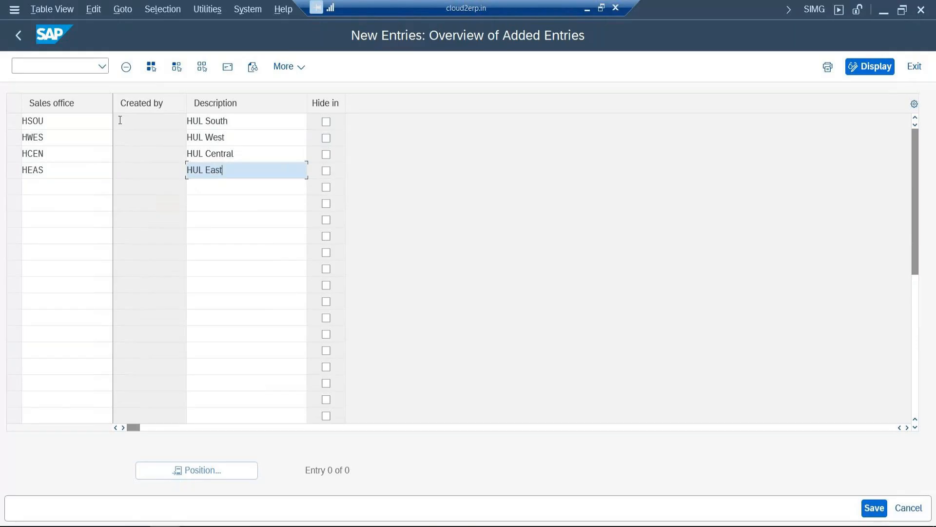
Open the address of sales office HSOU and set its title to Company and its name to HUL Bengaluru.
double_click(120, 120)
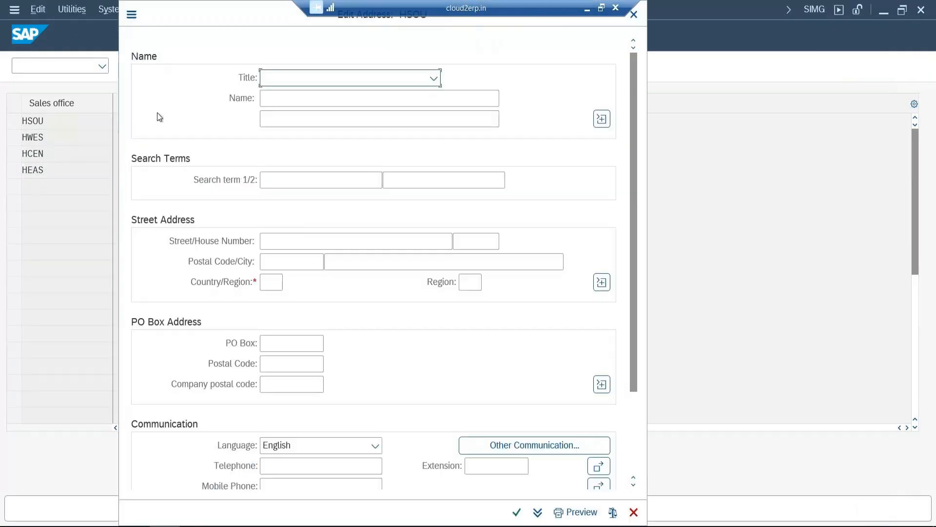
left_click_drag(250, 16, 453, 82)
left_click(637, 145)
left_click(520, 162)
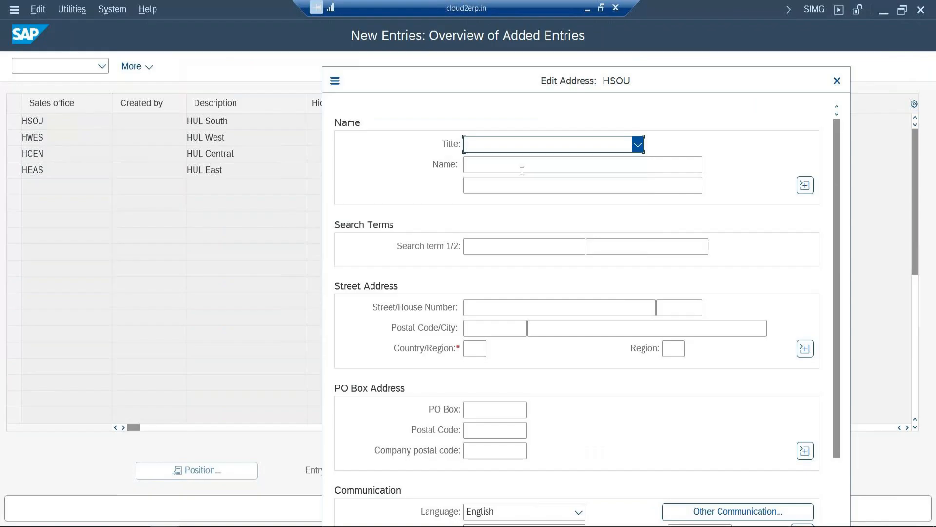
left_click(515, 159)
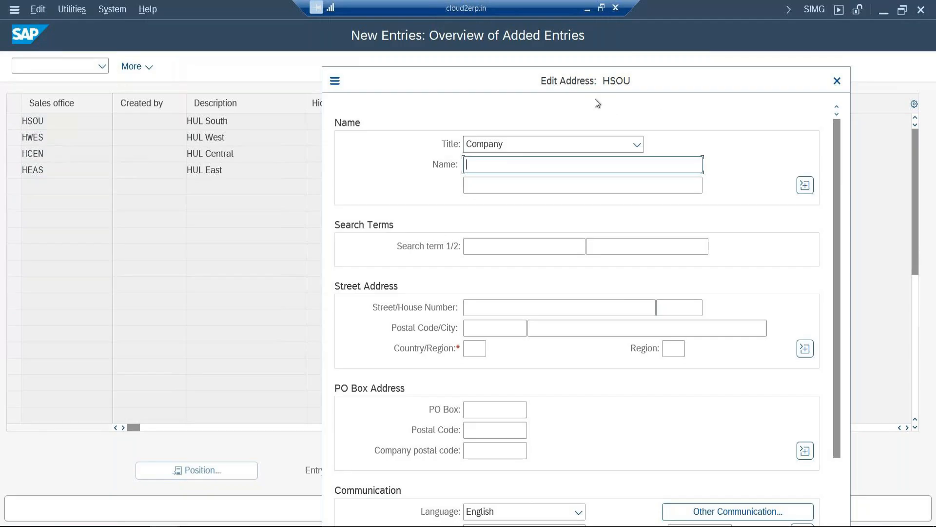
type("HUL Bengauluru")
left_click(510, 164)
key("Delete")
Fill in the street and postal code in the HSOU address and set the city to Bengaluru.
left_click(502, 307)
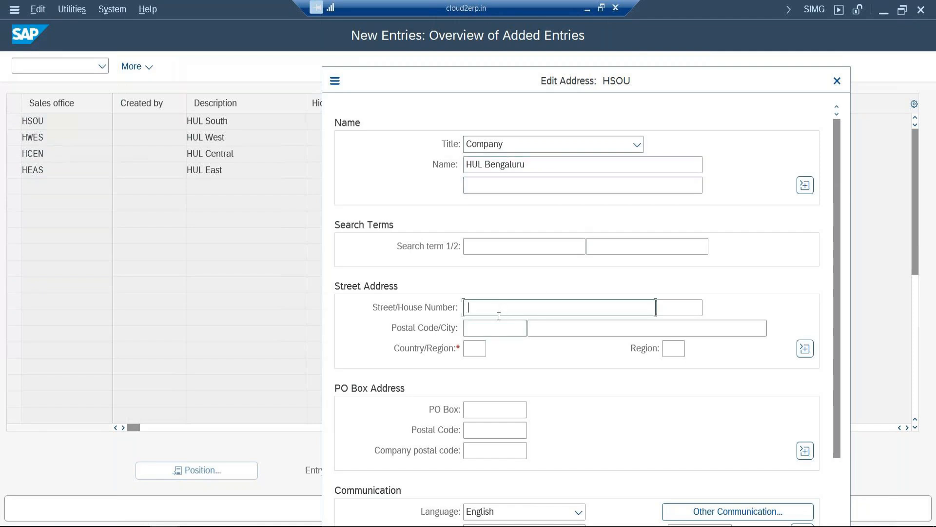
type("Whitefield")
key("Tab")
key("Tab")
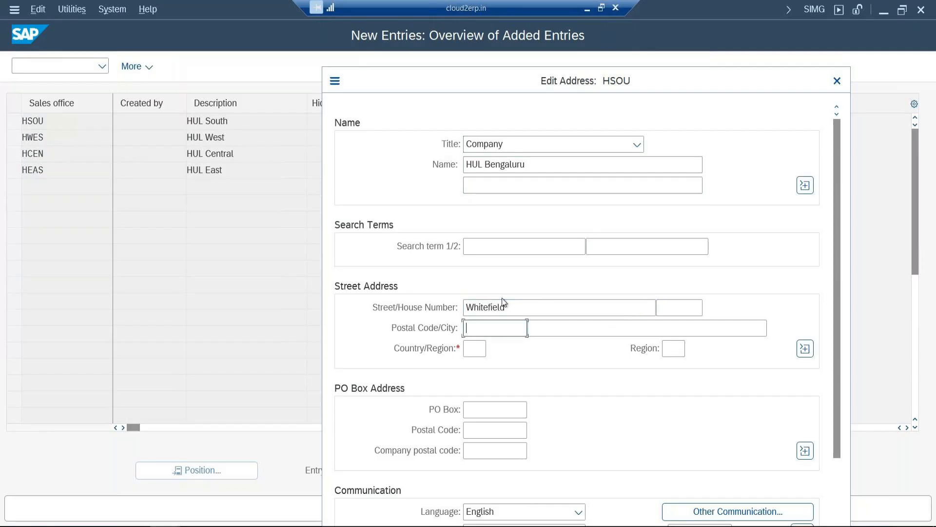
type("5")
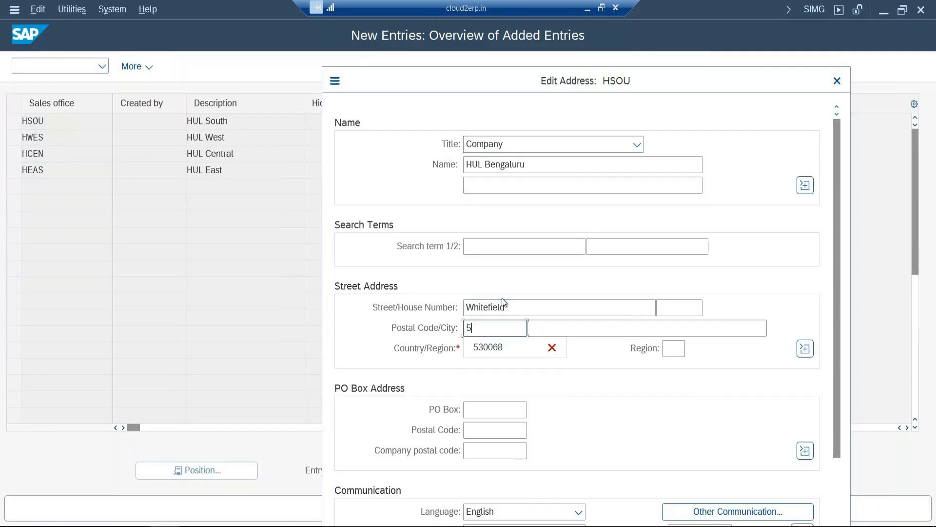
left_click(528, 345)
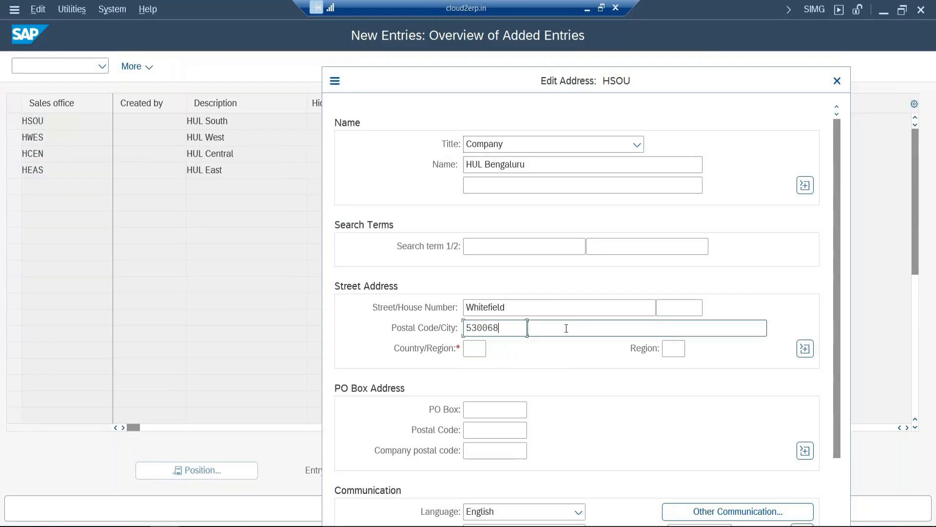
left_click(556, 344)
Set the HSOU address's country to IN and region to 10, and confirm the address.
type("IN")
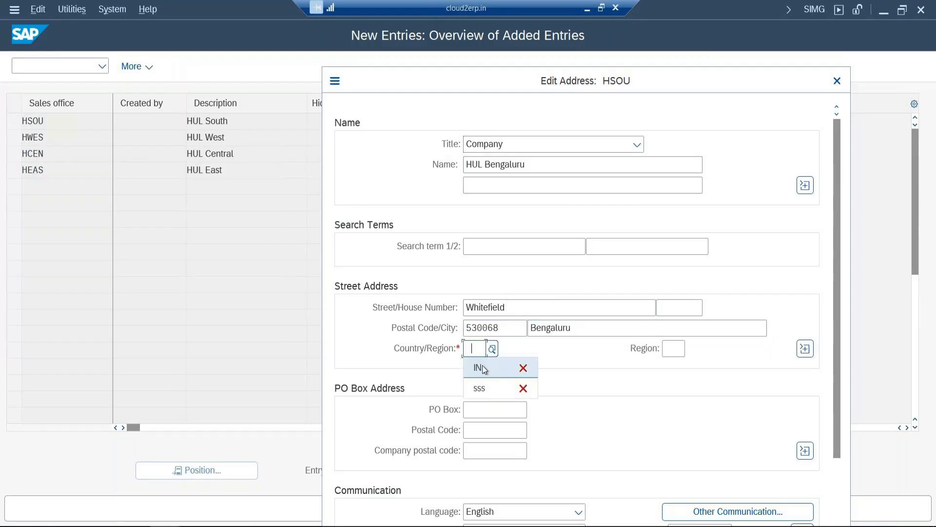
left_click(674, 349)
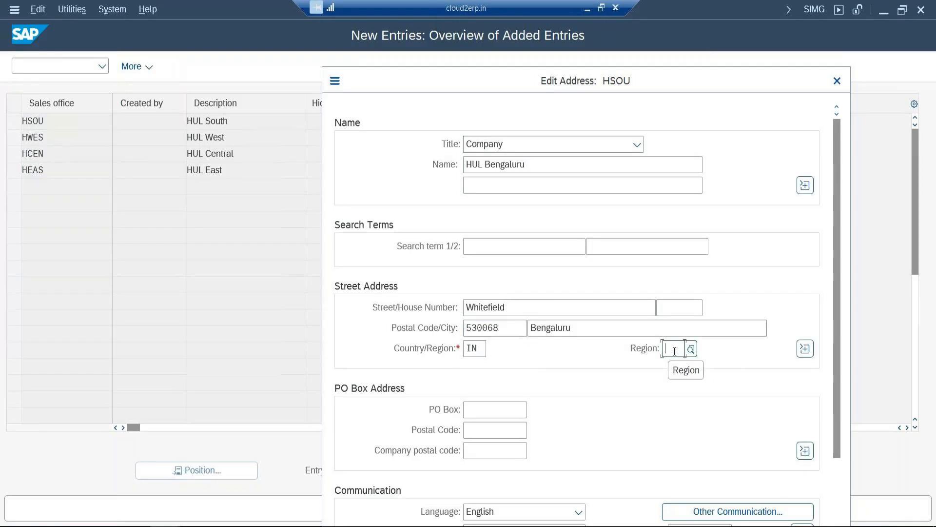
type("10")
key("Return")
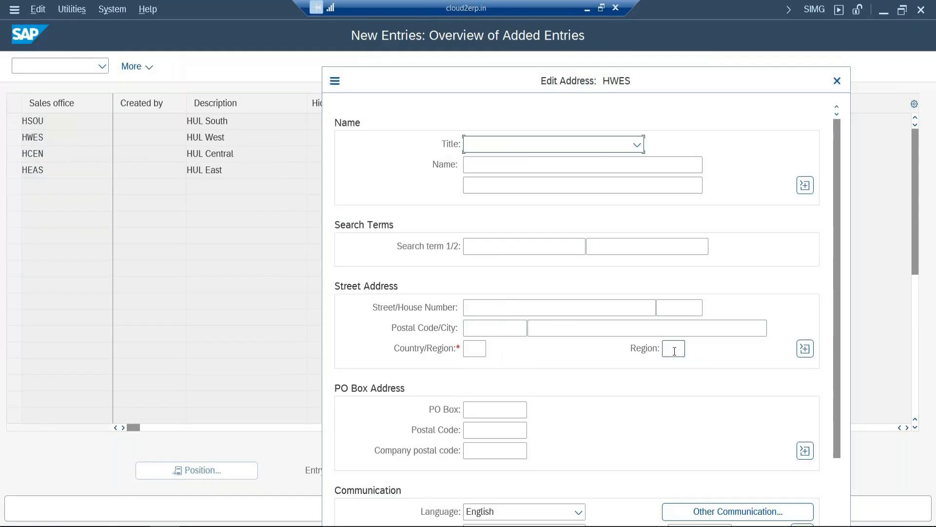
Set the title of sales office HWES's address to Company and its name to HUL Ahmedabad Office.
left_click(628, 137)
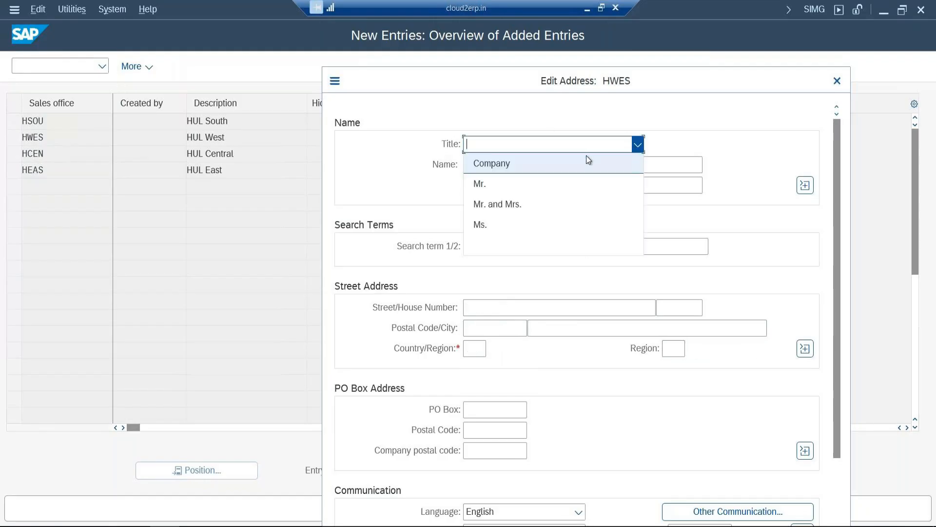
left_click(524, 164)
left_click(514, 166)
type("HUL:")
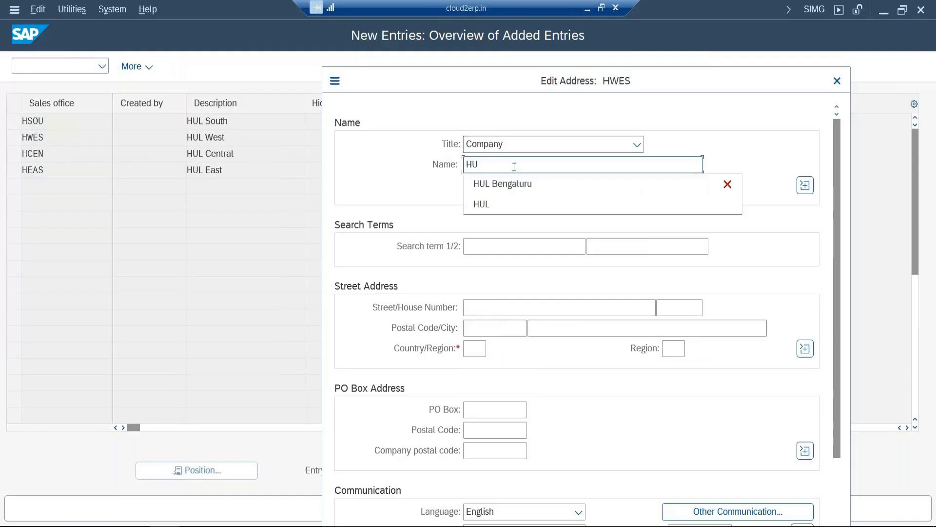
key("BackSpace")
key("BackSpace")
type("Aheme")
key("BackSpace")
key("BackSpace")
key("BackSpace")
key("BackSpace")
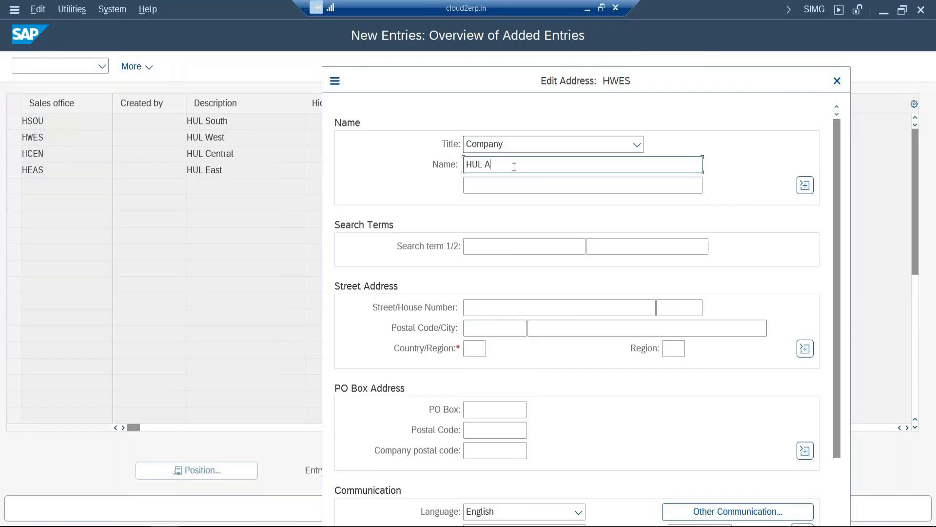
type("hmedabad Office")
Fill in the street and postal code in the HWES address and set the city to Ahmedabad.
left_click(531, 307)
type("Ahem")
key("BackSpace")
key("BackSpace")
type("medabad")
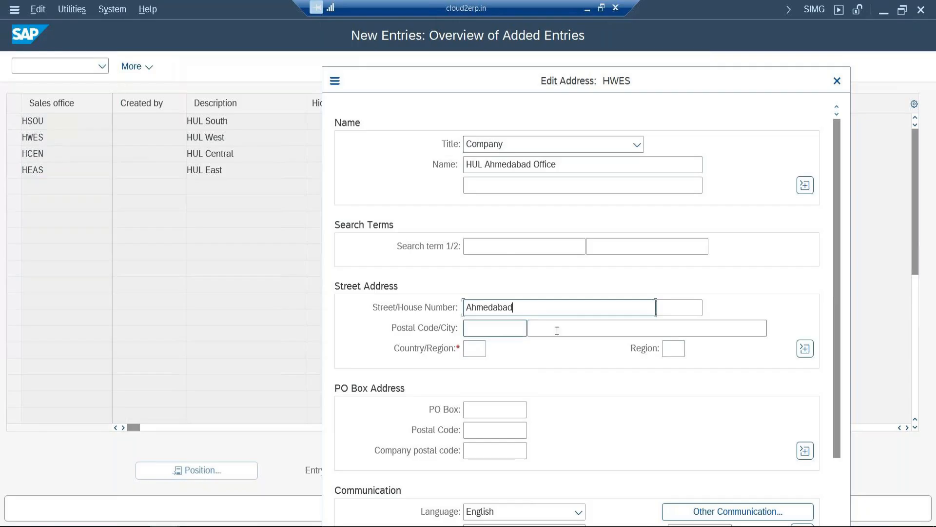
left_click(501, 331)
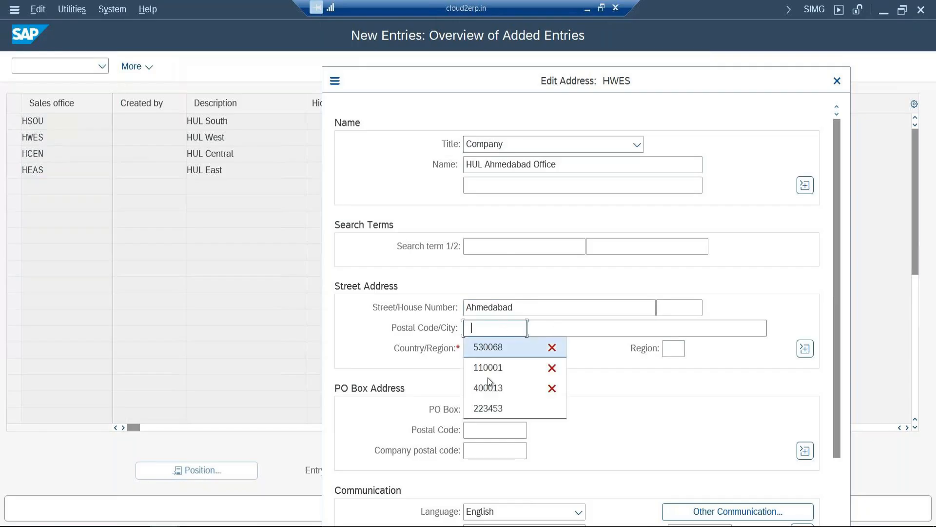
left_click(488, 408)
left_click(557, 326)
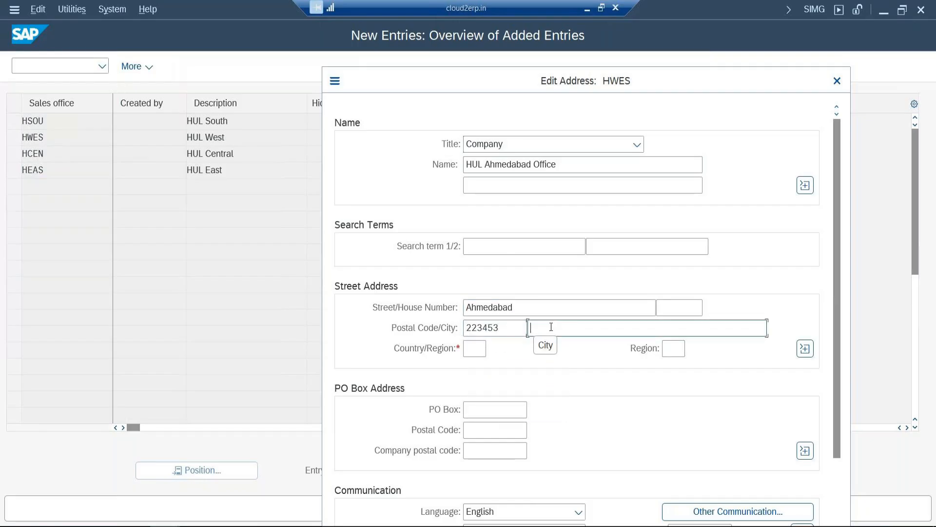
double_click(540, 311)
key("ctrl+c")
left_click(539, 328)
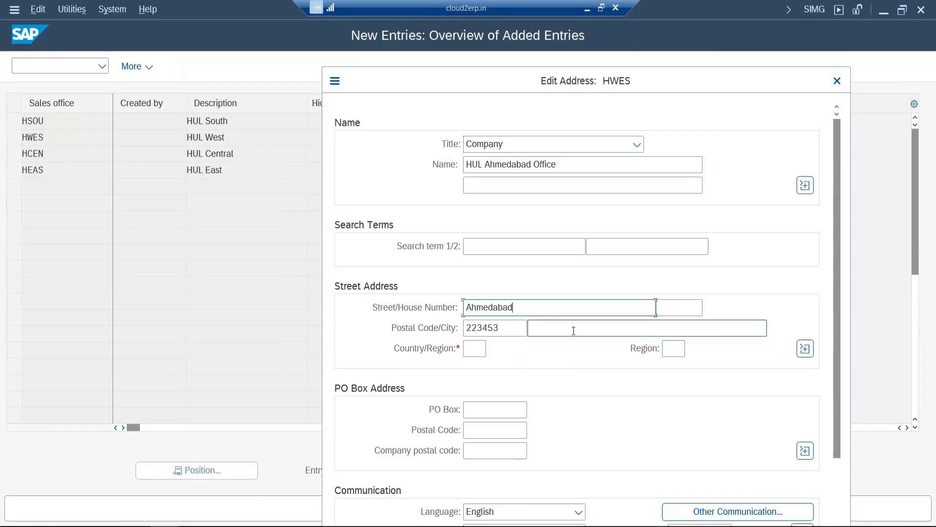
key("ctrl+v")
Set the HWES address's country to IN and region to 06 Gujarat, and confirm the address.
left_click(474, 349)
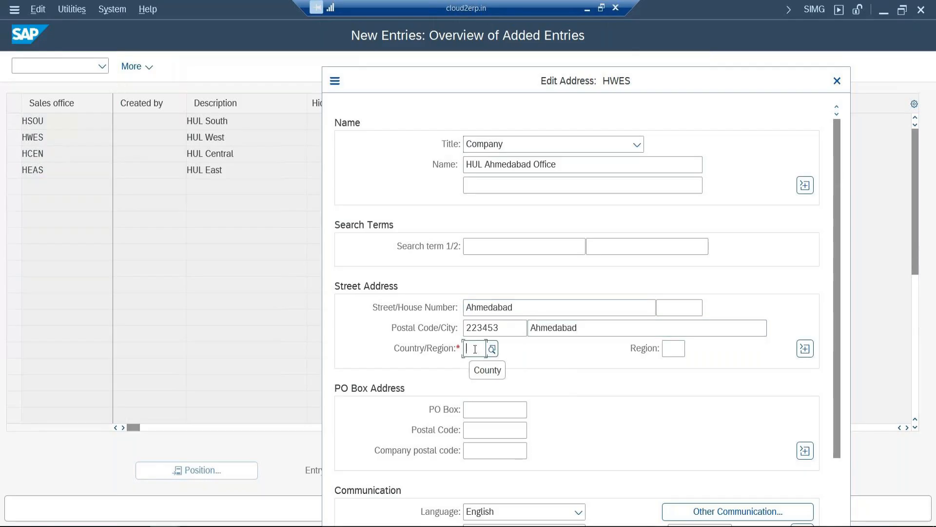
type("in")
left_click(676, 349)
left_click(692, 349)
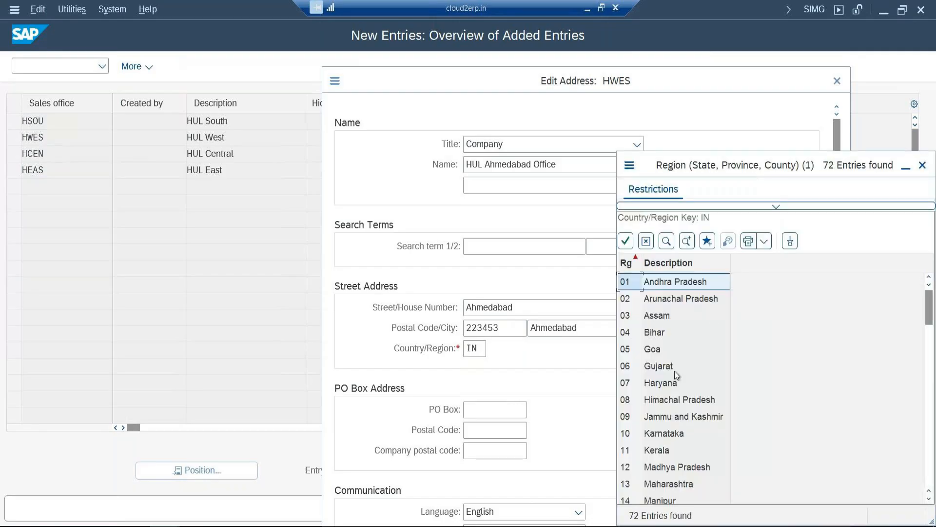
double_click(674, 371)
key("Return")
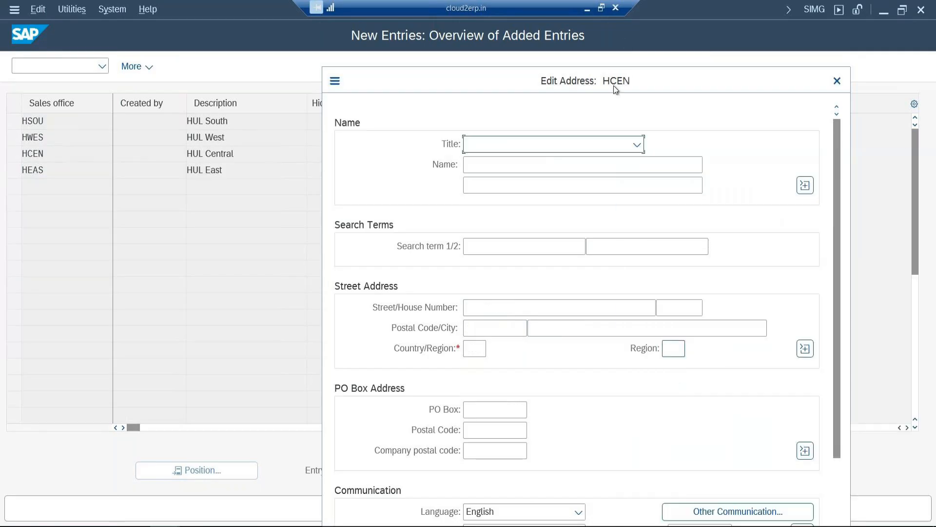
Set the title of sales office HCEN's address to Company and its name to HUL Mumbai Office.
left_click(573, 144)
left_click(541, 171)
left_click(528, 168)
type("HU")
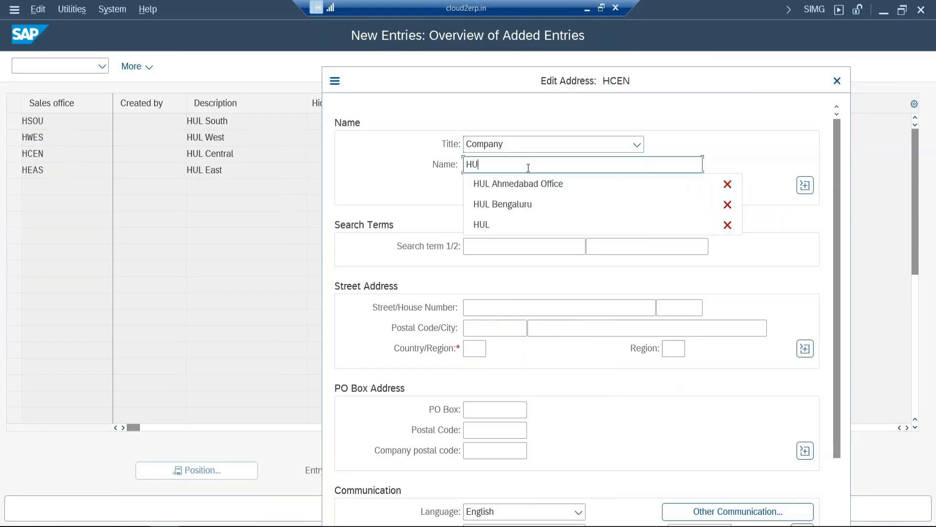
type("L Mumbai Office")
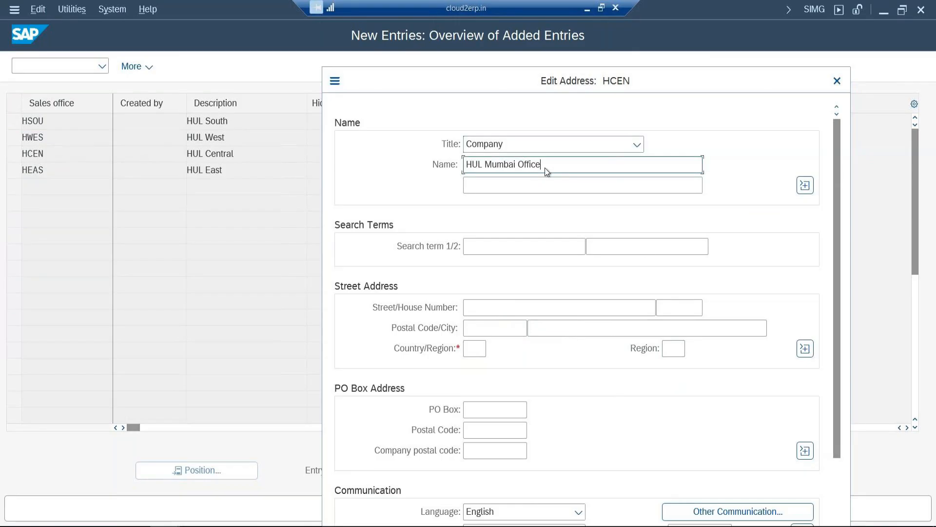
Fill in the street and postal code in the HCEN address and set the city to Mumbai.
left_click(501, 327)
left_click(498, 309)
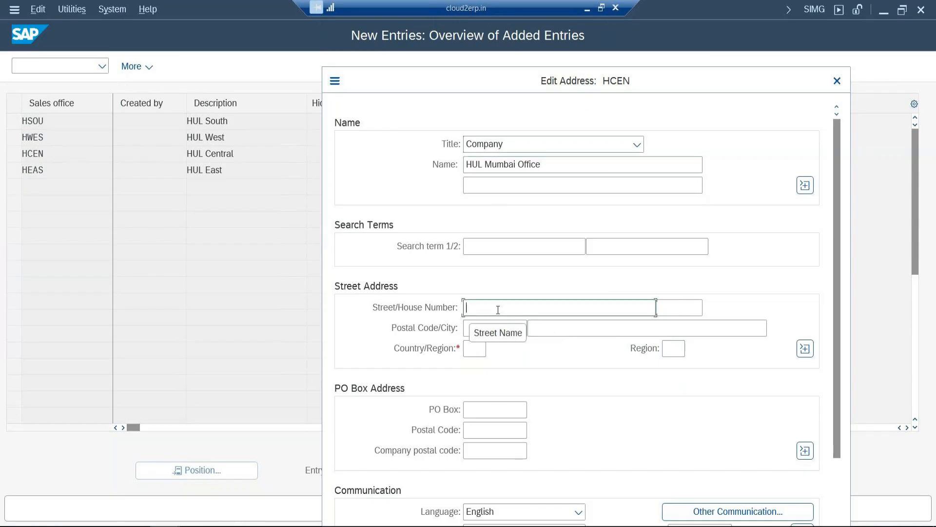
type("D")
key("BackSpace")
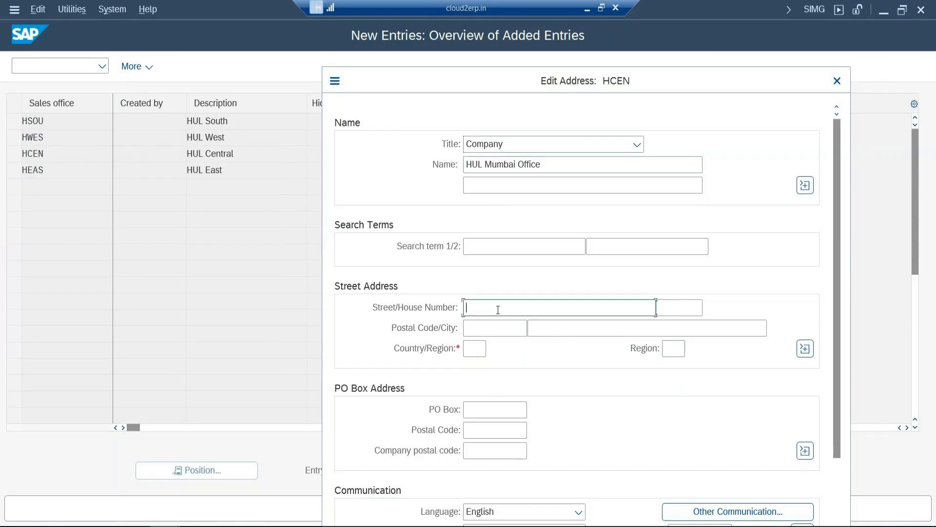
type("Andheri")
key("Tab")
key("Tab")
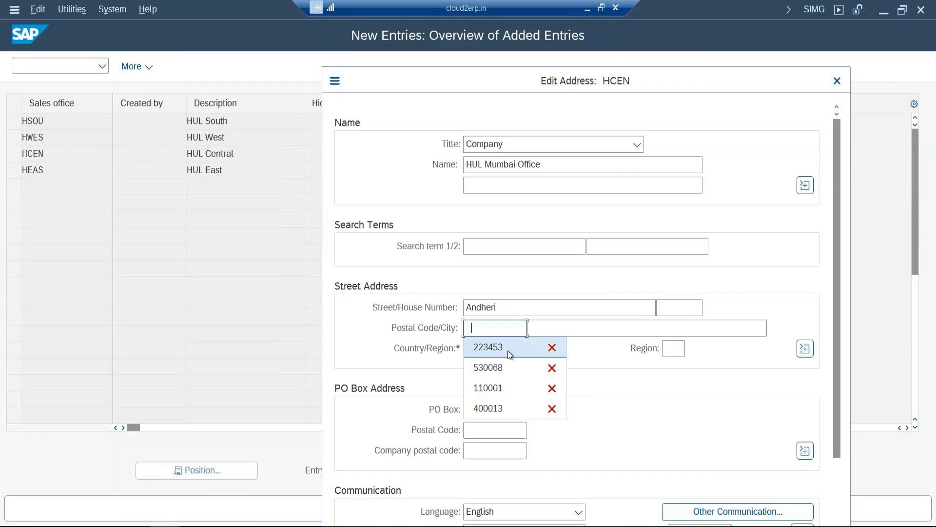
left_click(502, 408)
left_click(547, 328)
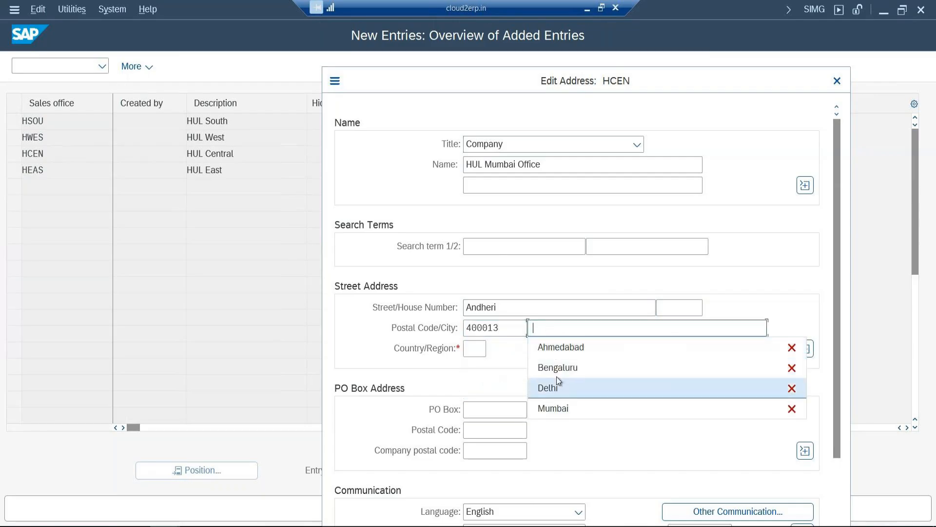
left_click(553, 409)
Set the HCEN address's country to IN and region to 13 Maharashtra, and confirm the address.
left_click(484, 349)
left_click(482, 367)
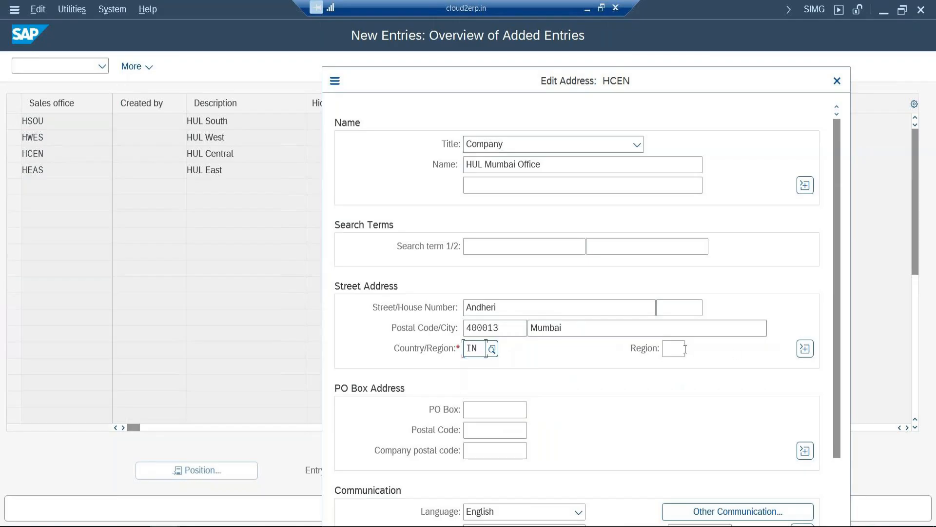
left_click(673, 348)
left_click(692, 349)
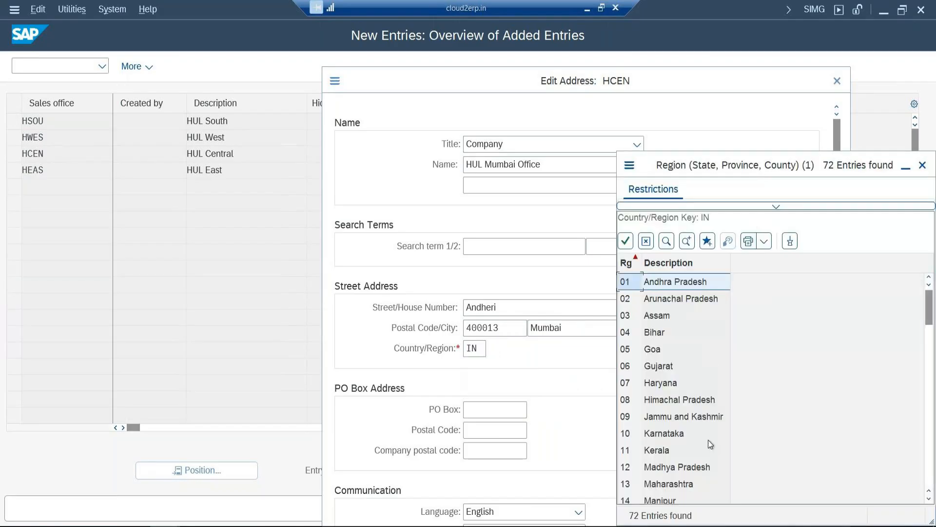
double_click(656, 479)
key("Return")
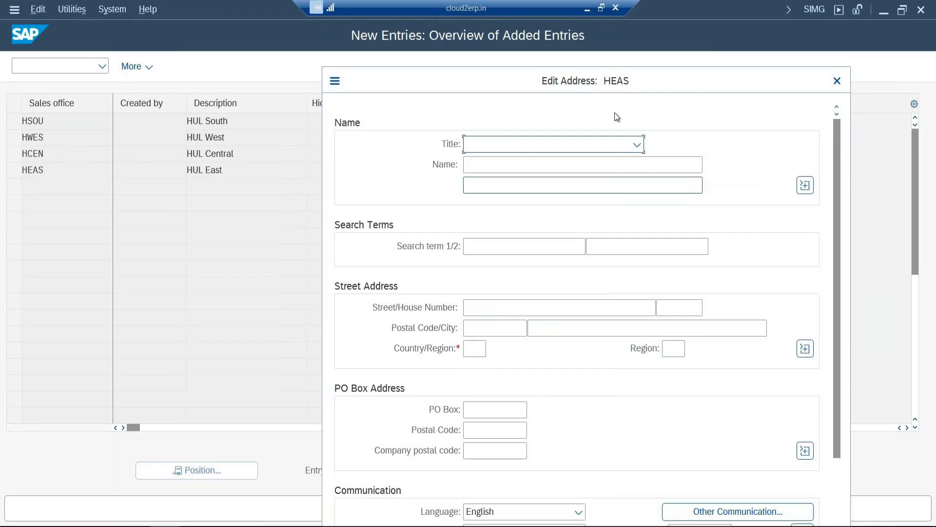
Set the title of sales office HEAS's address to Company and its name to HUL Kolkata Office.
left_click(636, 145)
left_click(580, 166)
left_click(547, 171)
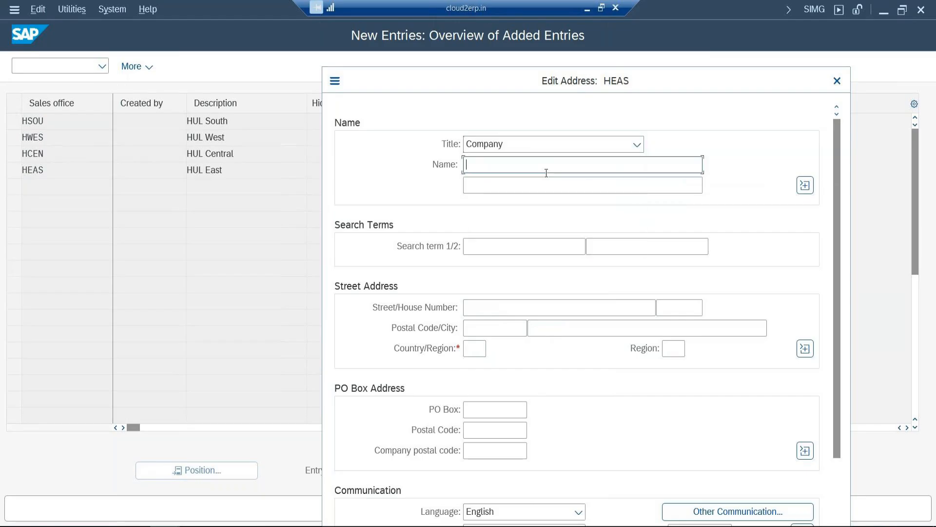
type("HUL Kolkata Office")
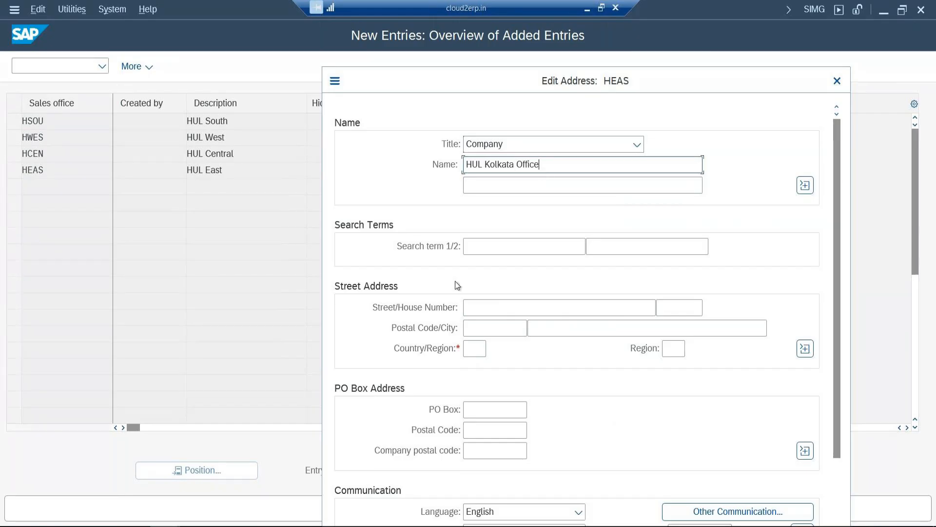
Fill in the street and postal code in the HEAS address and set the city to Kolkata.
left_click(492, 309)
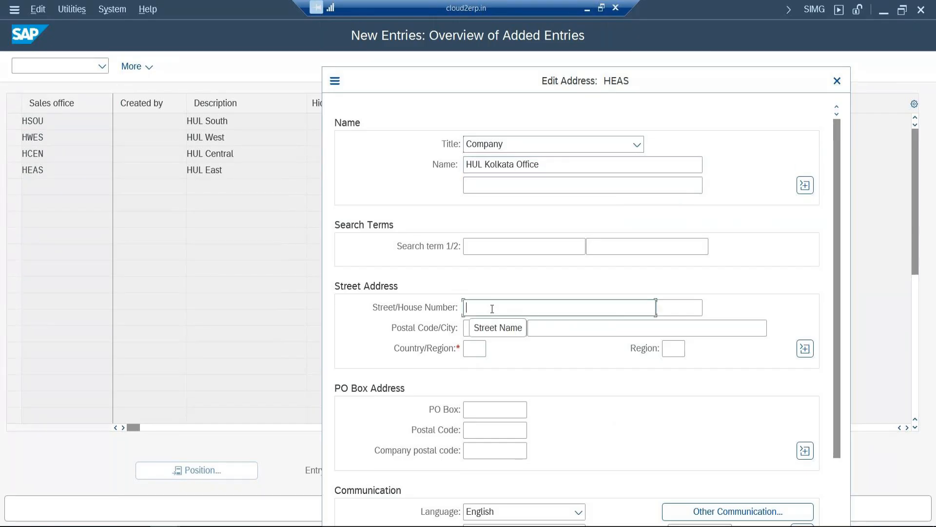
type("Kolkata")
double_click(493, 308)
left_click(492, 308)
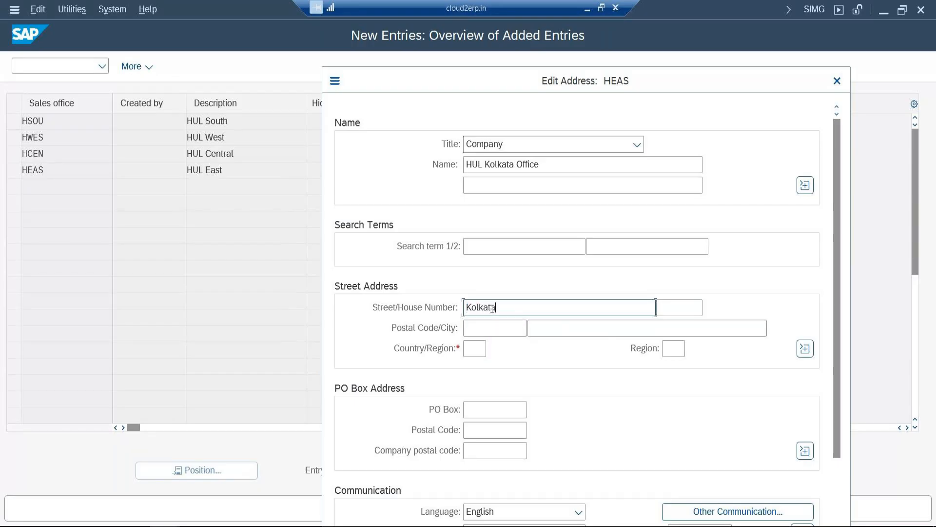
key("Tab")
key("Tab")
type("34")
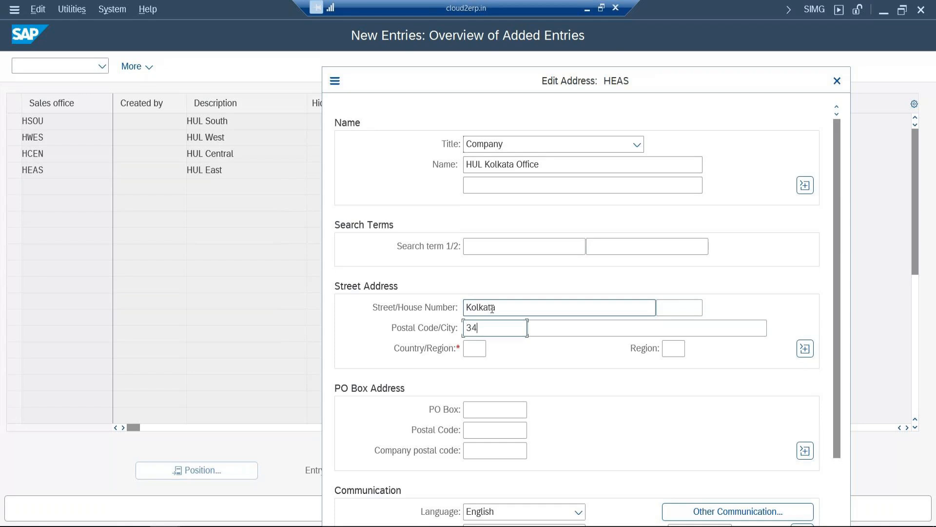
type("5678")
key("Tab")
type("Kolkata")
Set the HEAS address's country to IN and choose region 25 West Bengal.
left_click(477, 354)
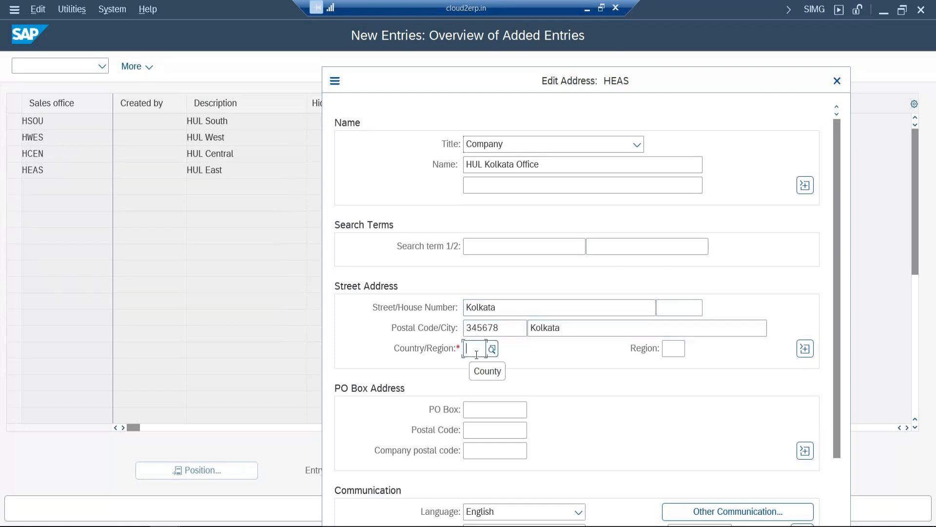
type("in")
key("Tab")
left_click(690, 349)
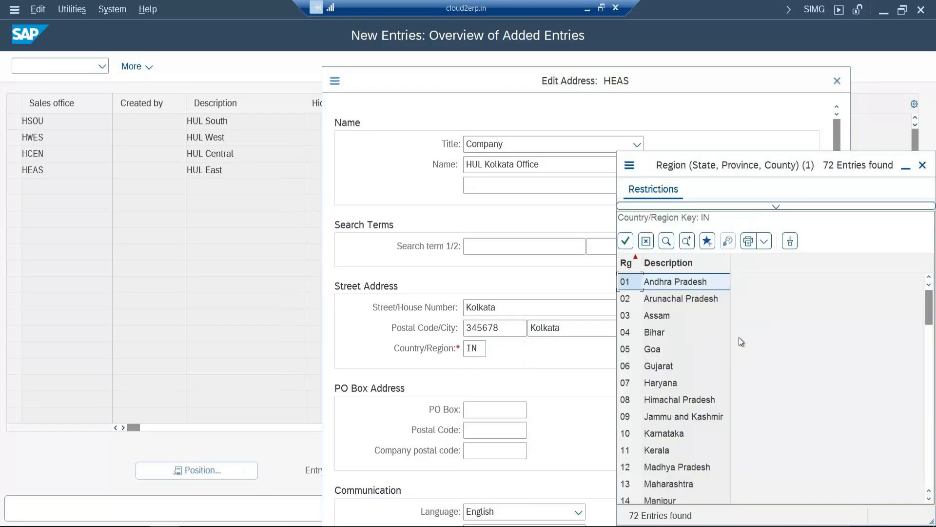
left_click(931, 400)
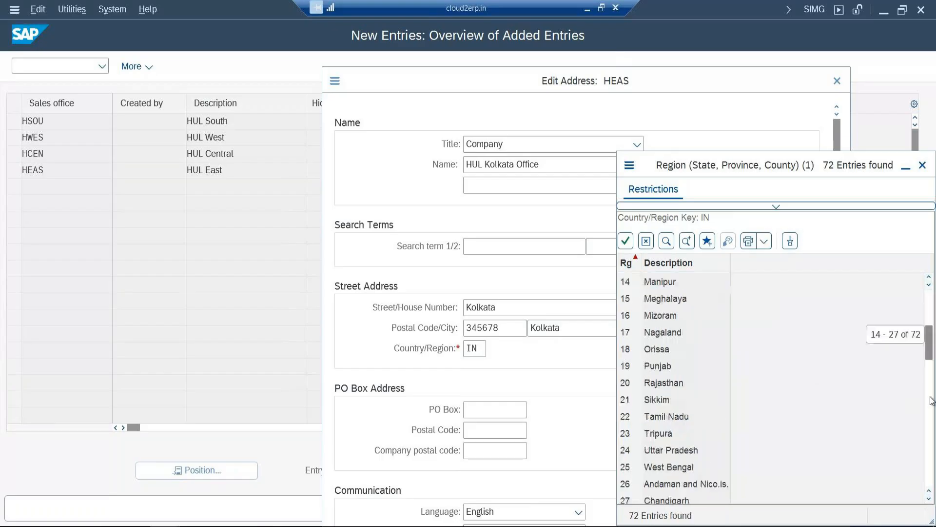
double_click(677, 469)
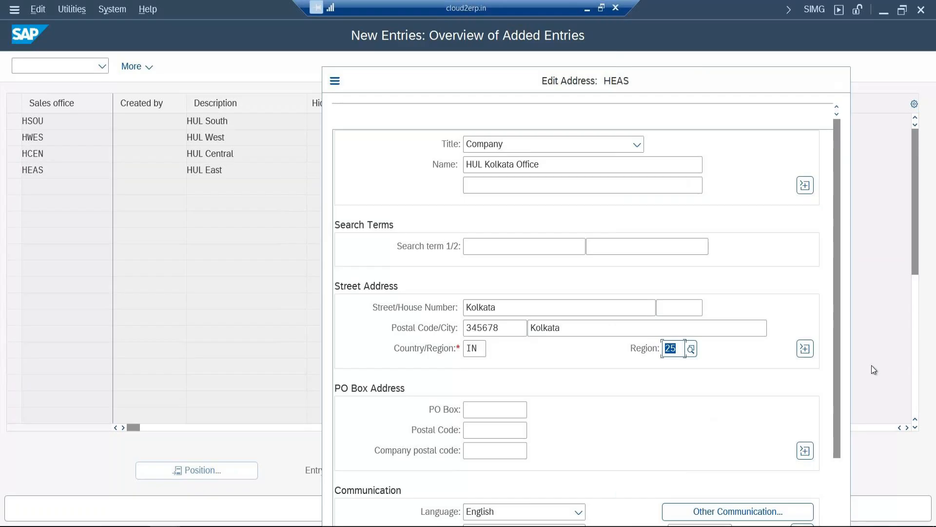
Confirm the HEAS address and save the new sales offices under customizing request A4HK900752.
left_click_drag(836, 395, 834, 467)
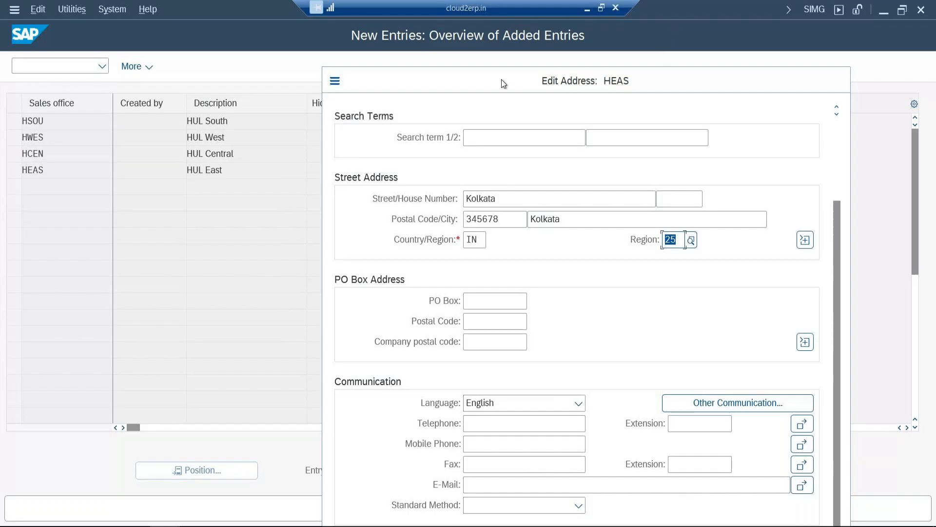
left_click_drag(502, 79, 508, 17)
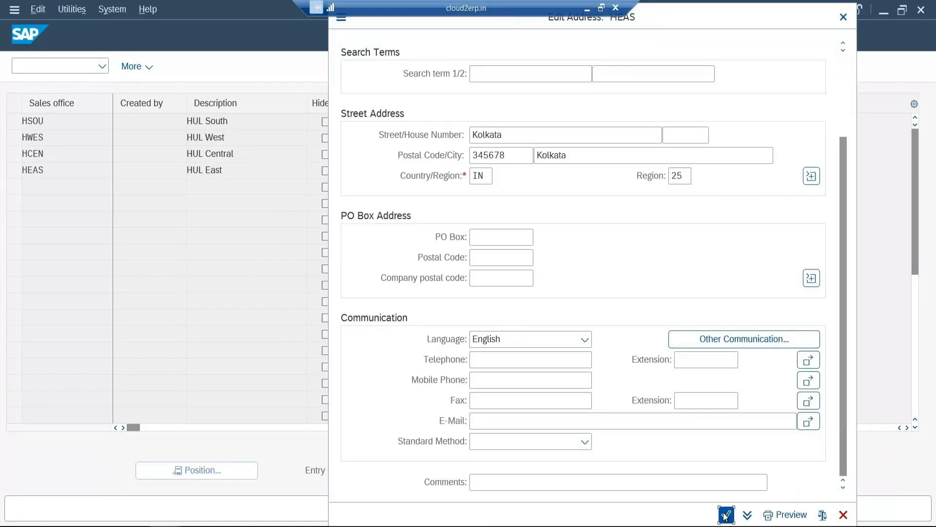
left_click(726, 515)
left_click(874, 508)
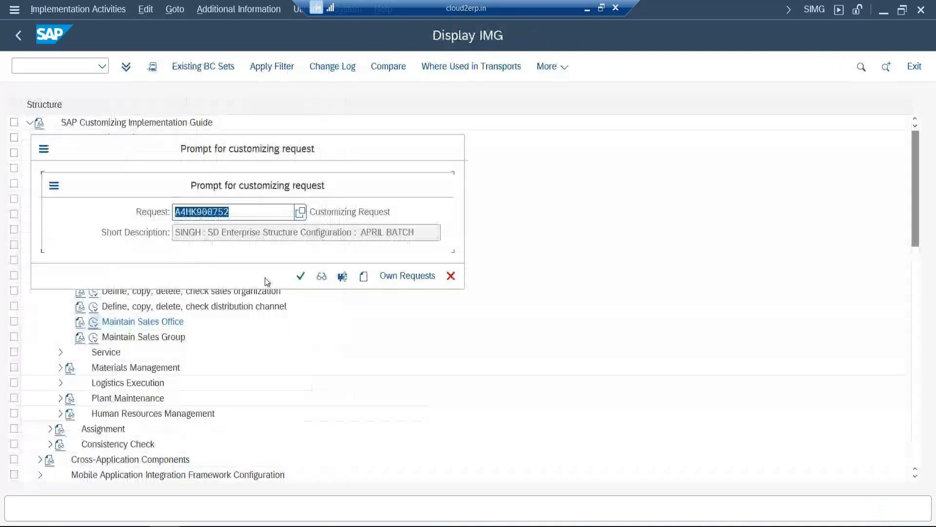
left_click(310, 279)
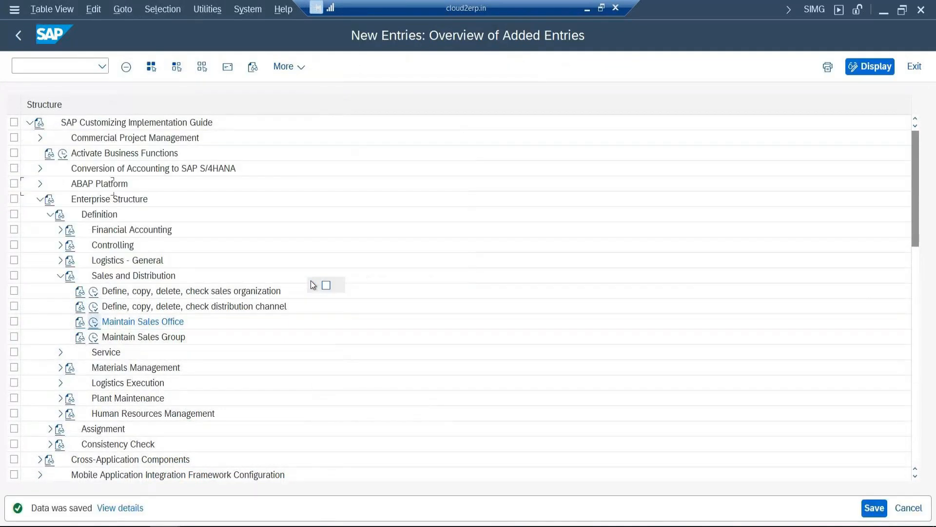
Position the sales office overview at HCEN to check the saved HUL offices, and return to the IMG.
left_click(18, 35)
left_click(218, 469)
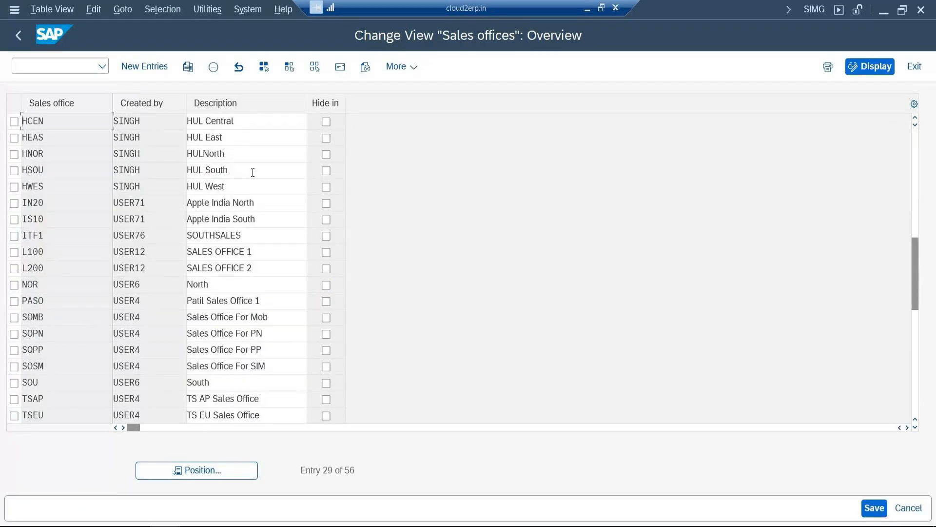
double_click(120, 124)
left_click(326, 123)
left_click(18, 35)
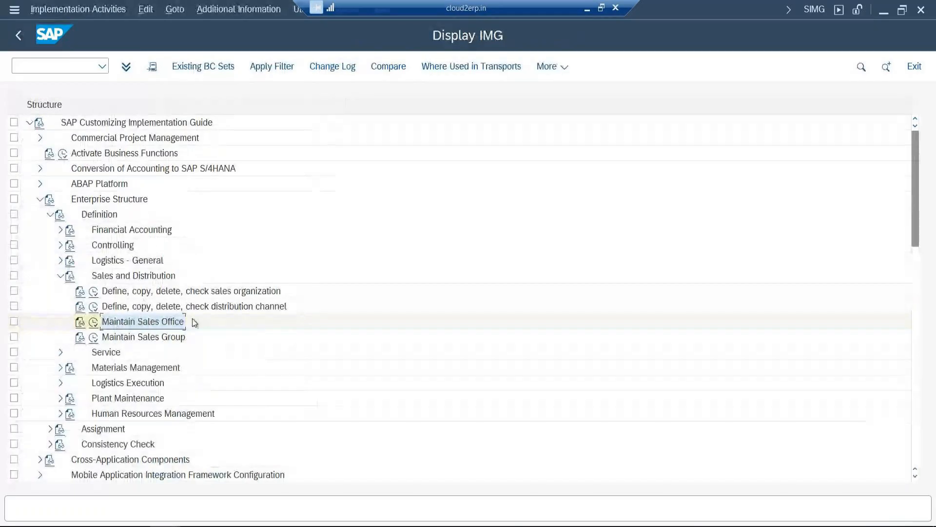
Open the Maintain Sales Group activity, consult the sales group codes on Slide24 in Paint, and return to SAP.
left_click(93, 337)
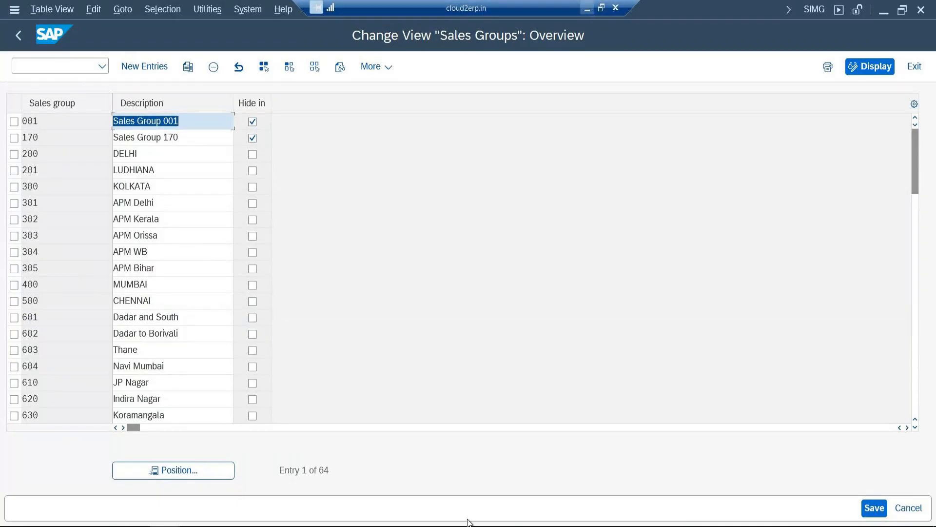
left_click(884, 11)
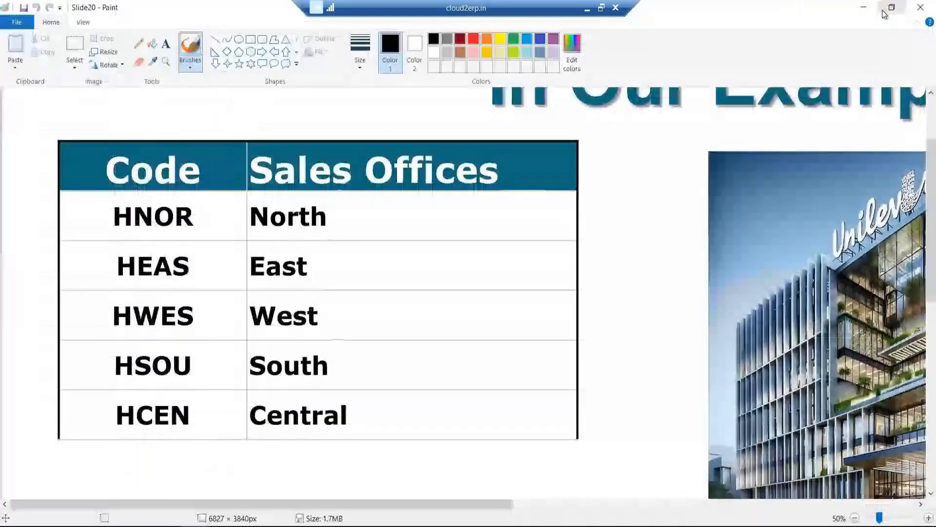
left_click(926, 9)
double_click(761, 315)
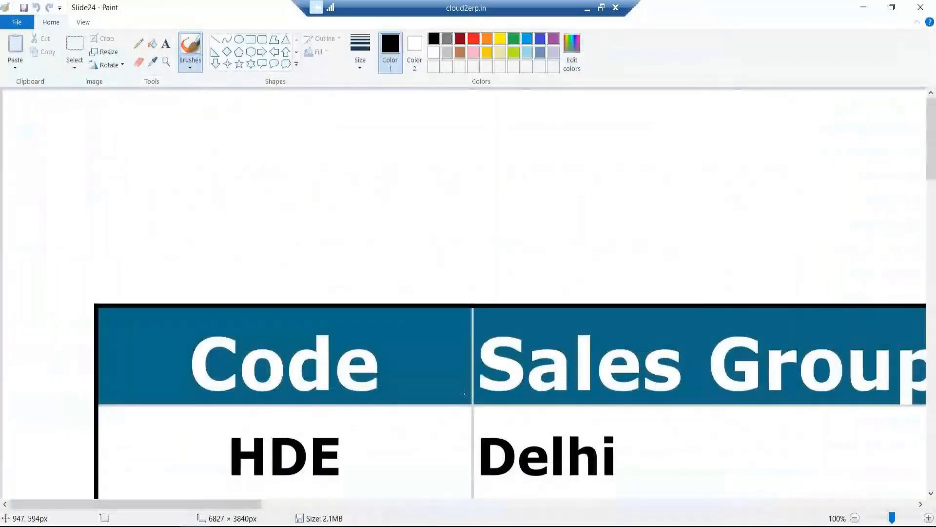
left_click(854, 517)
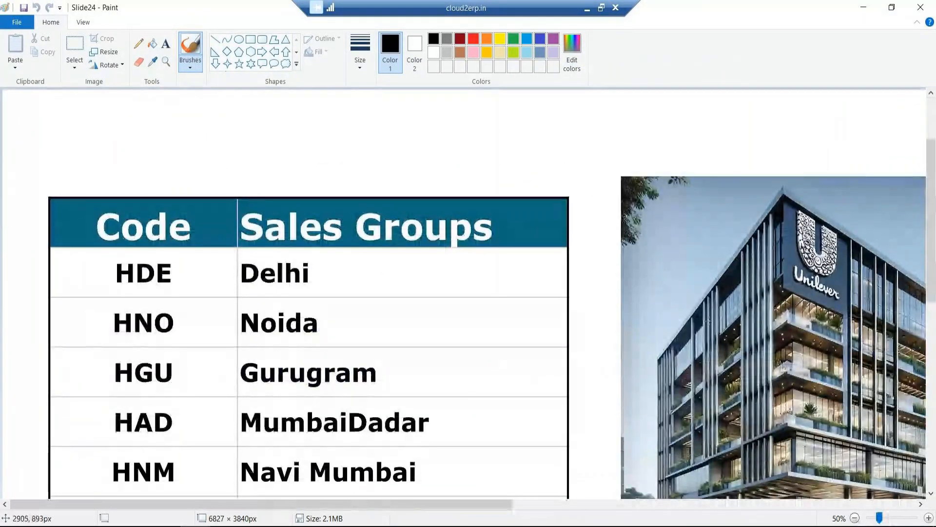
scroll(712, 317, "down", 3)
scroll(710, 320, "up", 2)
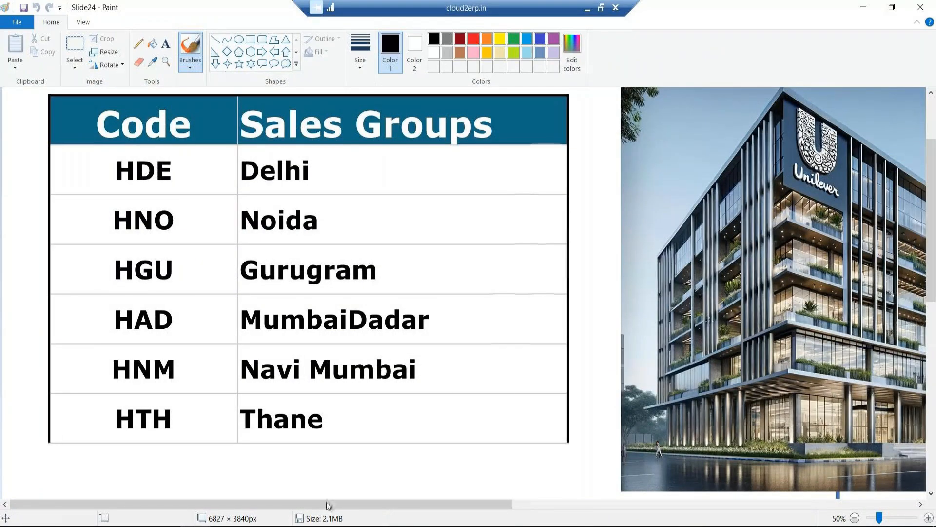
mouse_move(164, 524)
left_click(159, 502)
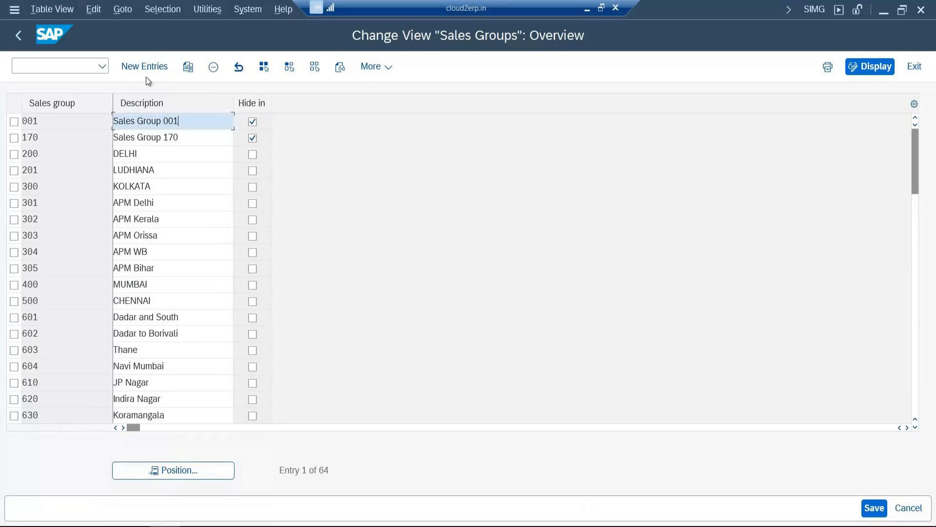
Position the sales group list at HDE and add a new sales group HNO with the description HULNoida.
left_click(161, 470)
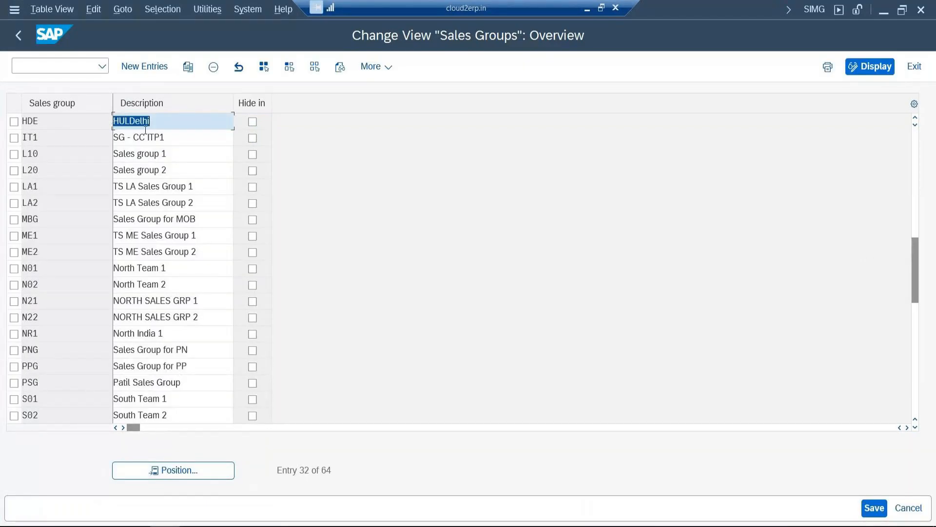
left_click(149, 66)
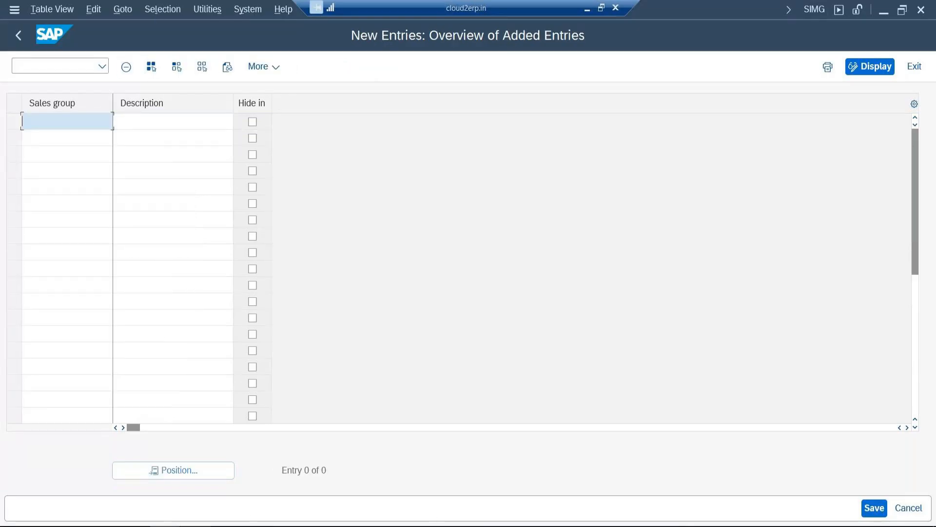
mouse_move(262, 524)
left_click(458, 478)
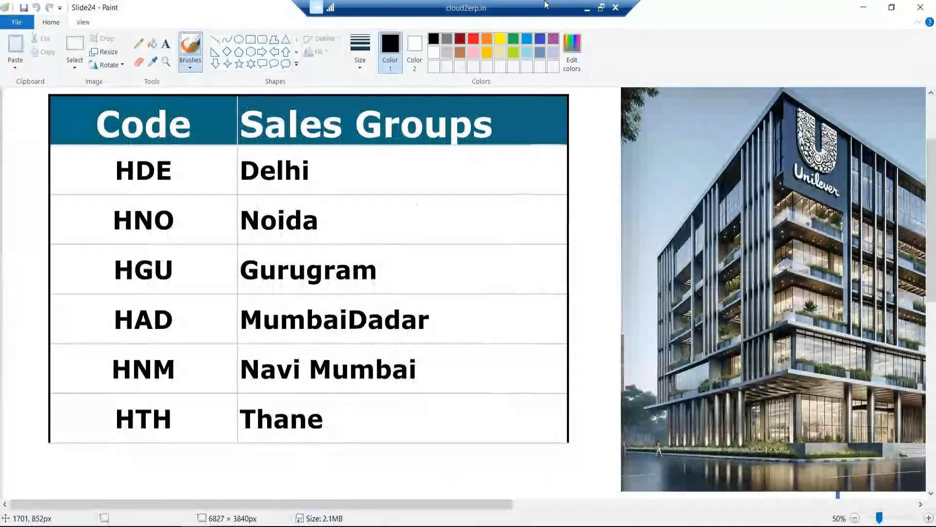
left_click(863, 7)
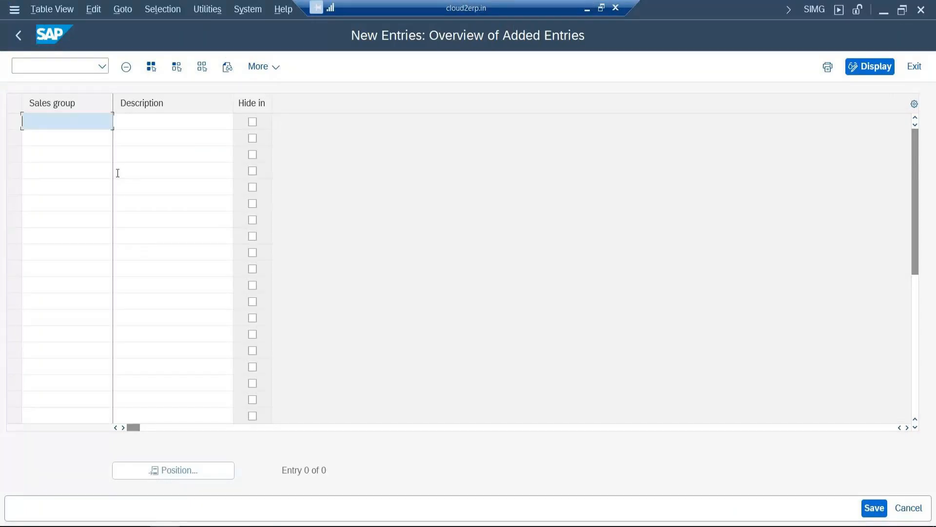
type("HNO")
key("Tab")
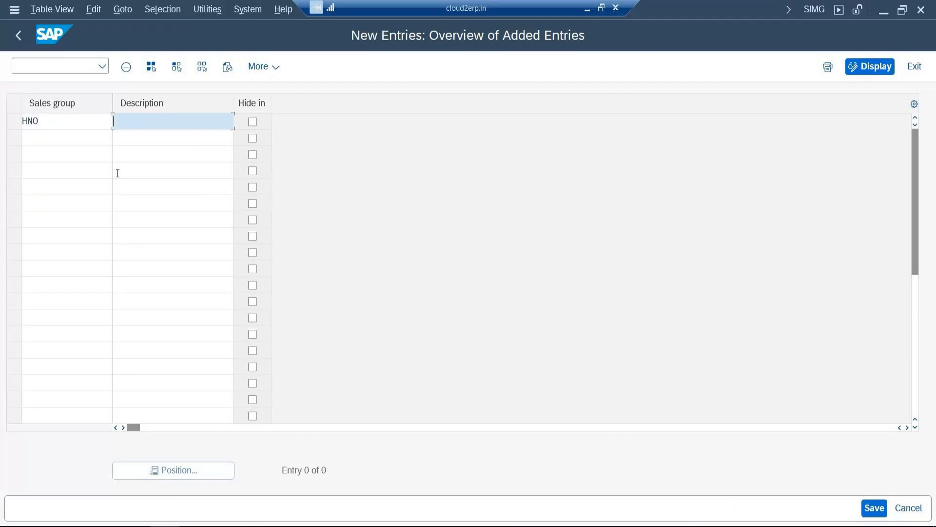
type("HULNoida")
key("Tab")
key("Tab")
Add sales group HGU with the description HUL Gurugram Team.
type("HUL")
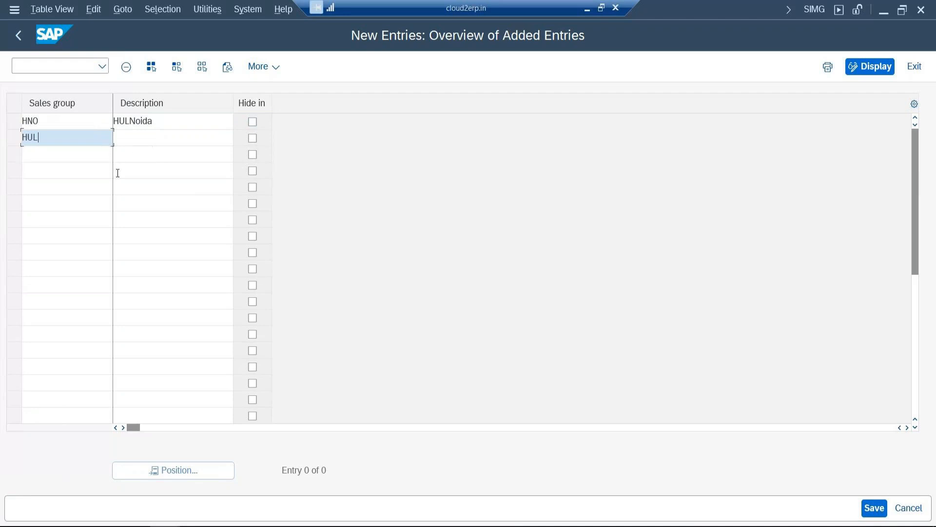
key("BackSpace")
key("BackSpace")
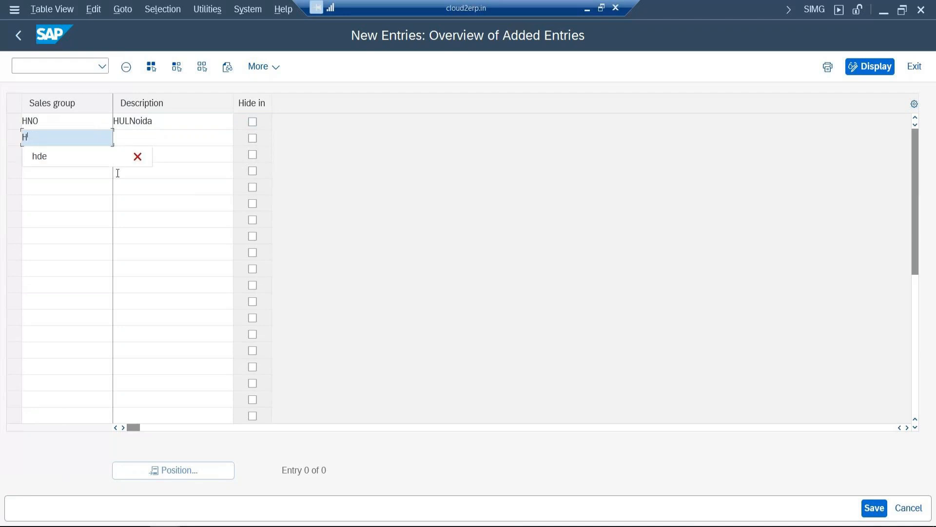
type("GU")
key("Tab")
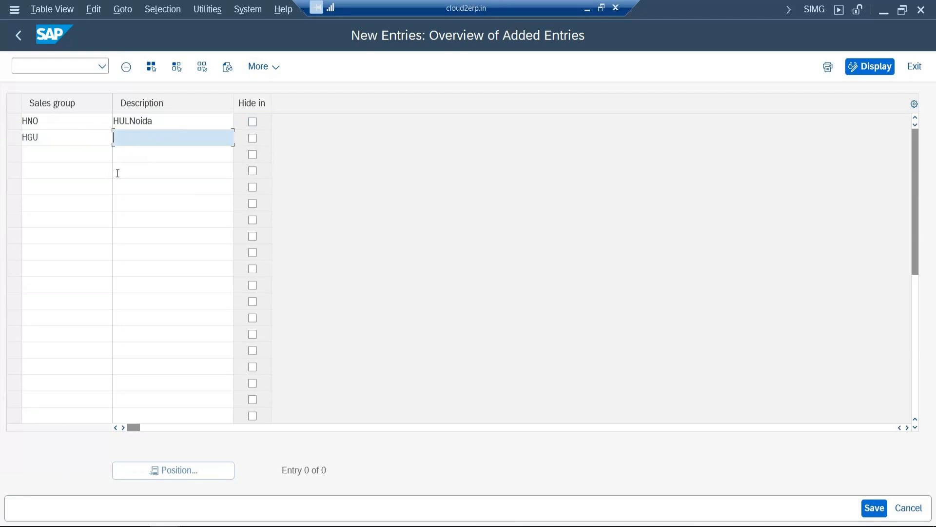
type("HUL")
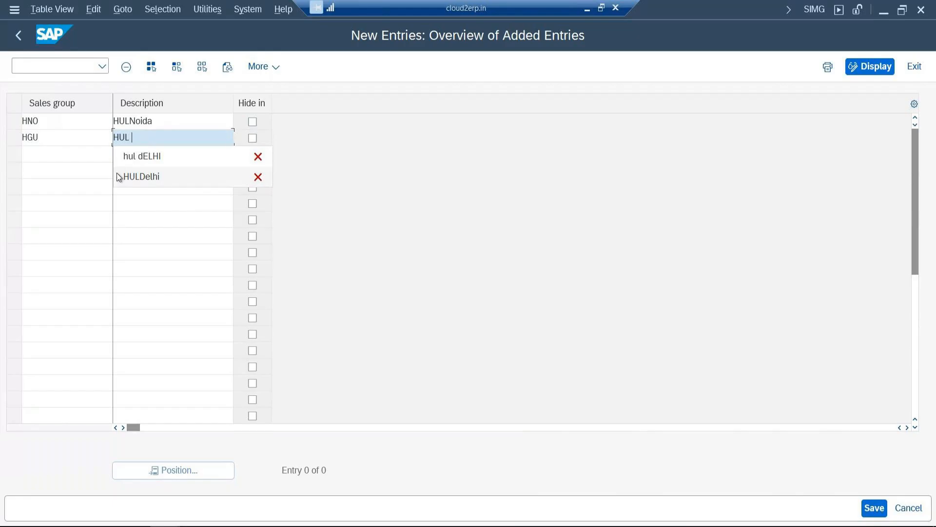
type(" Gurugr")
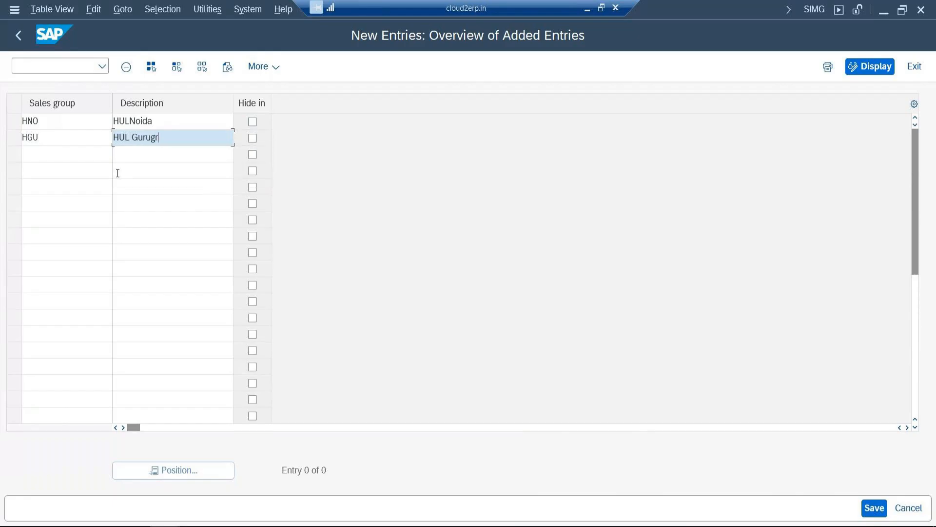
type("am Team")
key("Tab")
key("Tab")
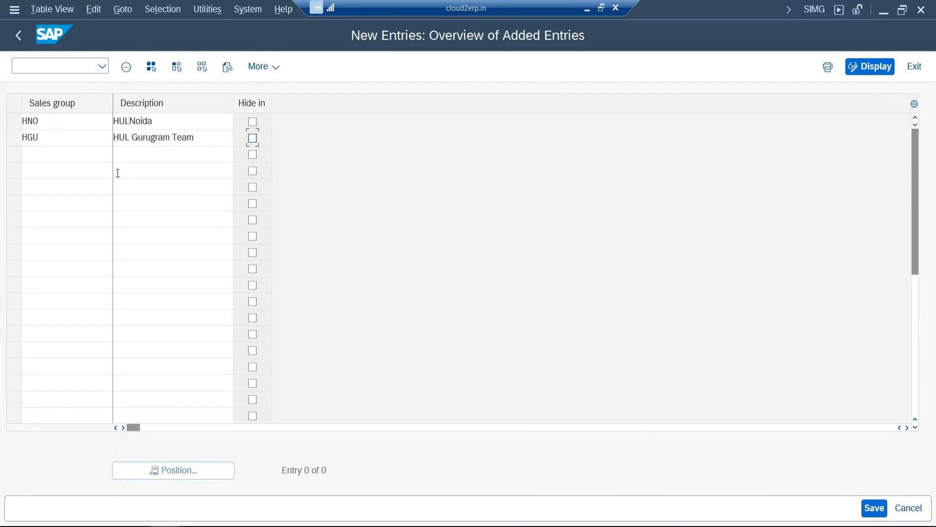
Add sales group HAD and start its description with HUL.
type("HAD")
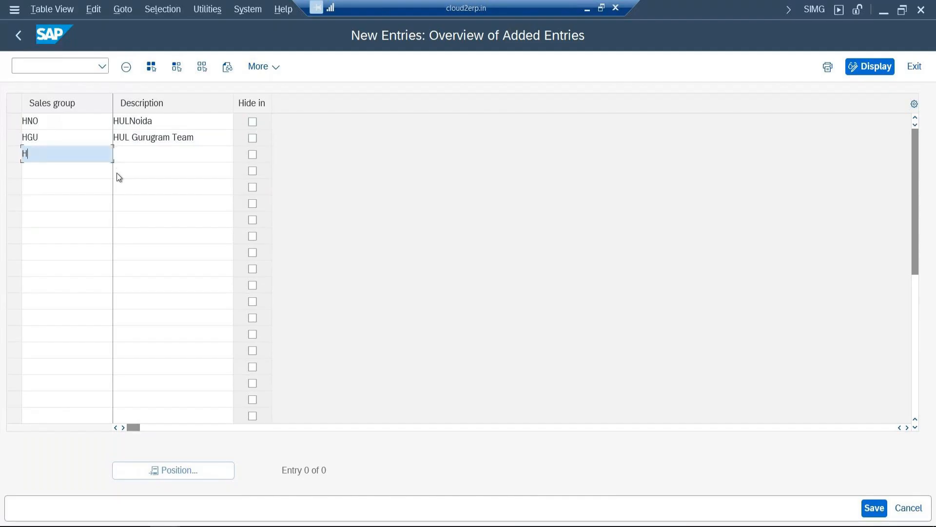
key("Tab")
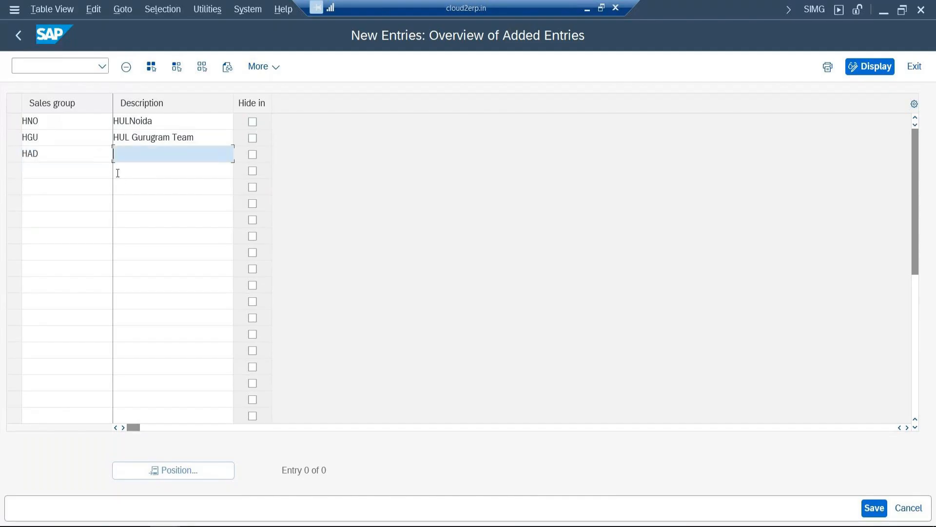
type("HUL ")
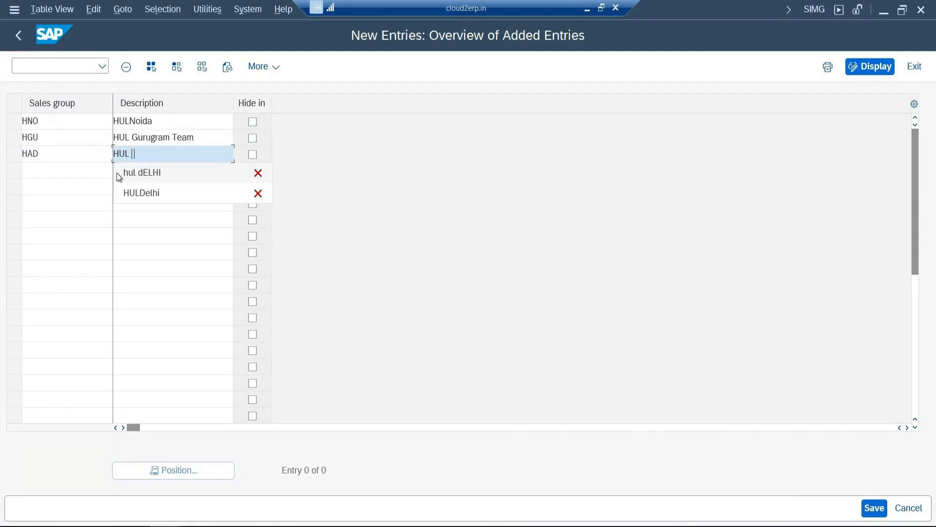
Complete the description of sales group HAD as "HUL Dadar Team".
type("Dadar Team")
key("Tab")
key("Tab")
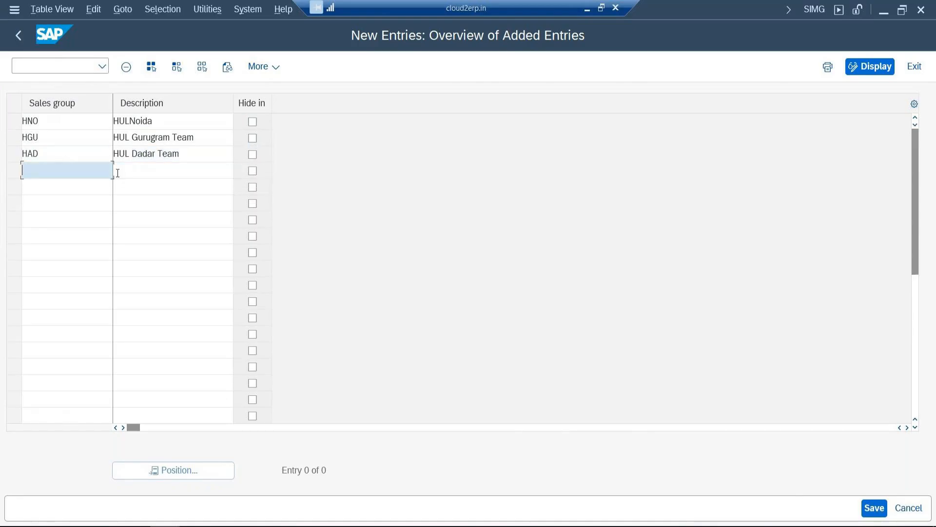
Add sales group HNM with the description "HUL Navi Mumbai Team" in the next empty row.
type("HNM")
key("Tab")
type("HULNav")
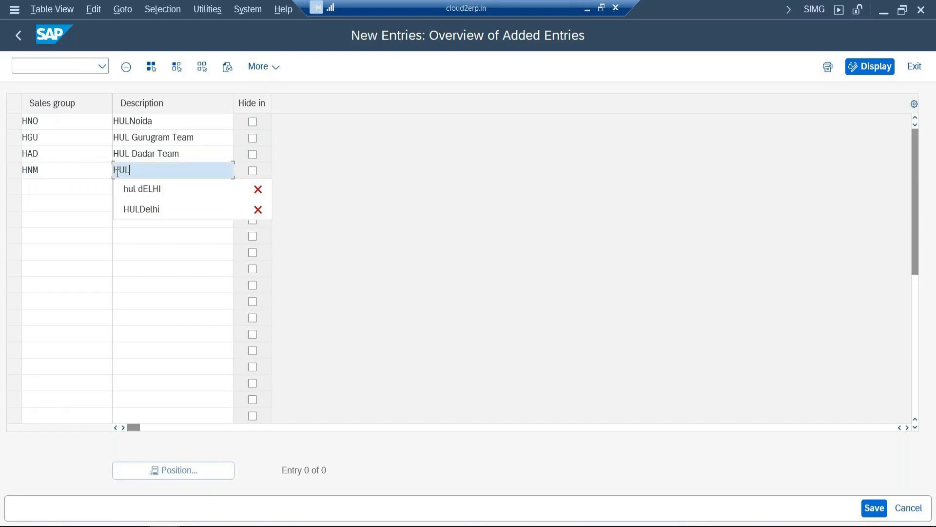
key("BackSpace")
key("BackSpace")
key("BackSpace")
type("Navi")
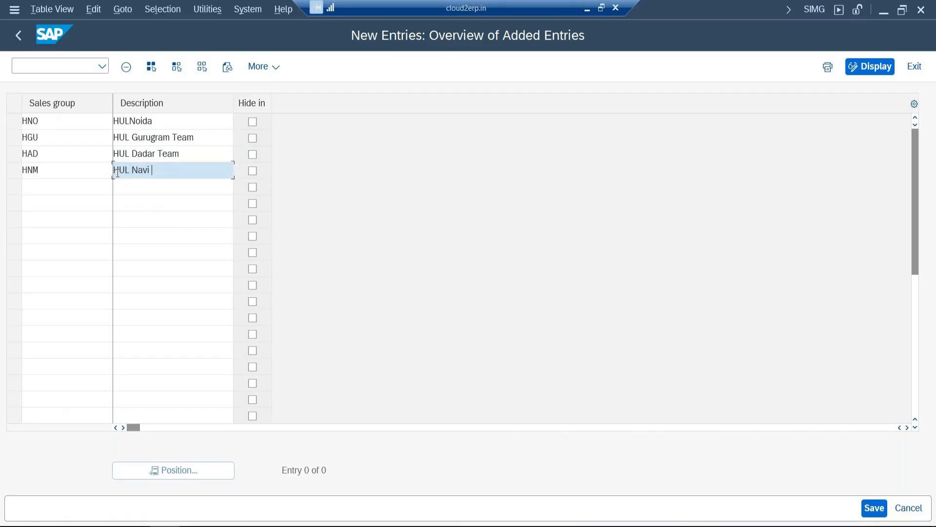
type(" Mumbai Team")
key("Tab")
key("Tab")
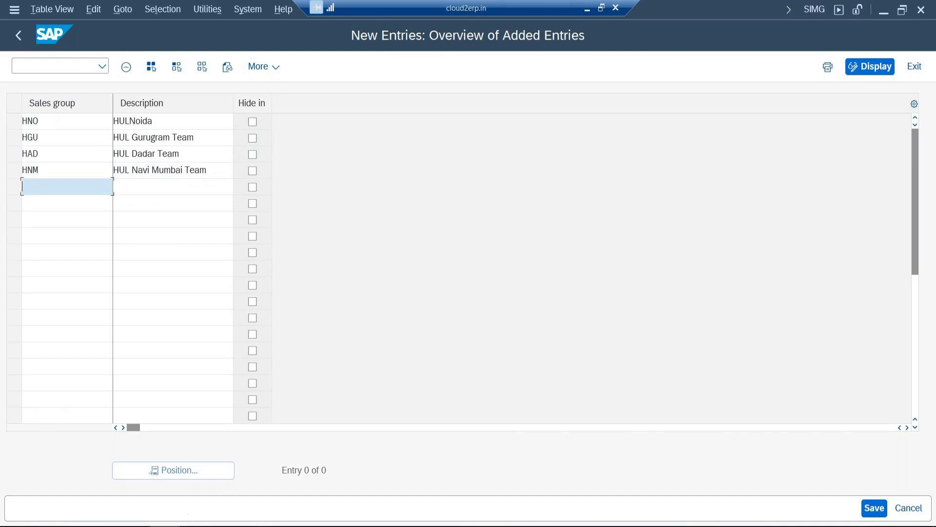
Check the sales group codes on the Slide24 image in Paint and add group HTH with the description "HUL Thane Team" in SAP.
left_click(195, 525)
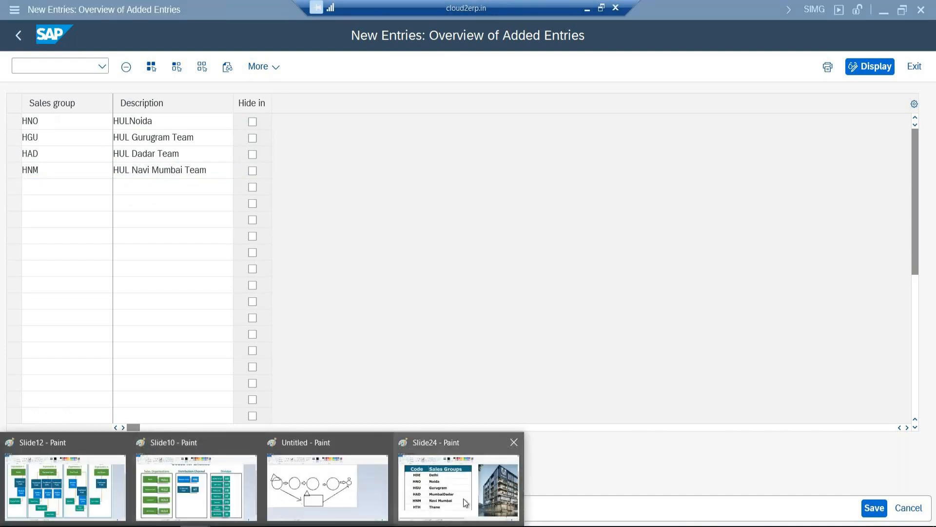
left_click(463, 498)
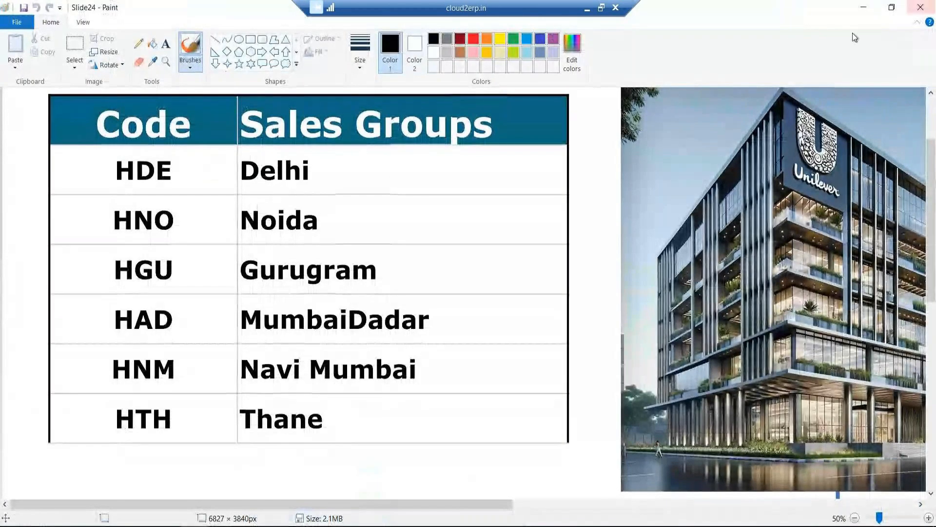
left_click(864, 9)
type("HTH")
key("Tab")
type("HUL")
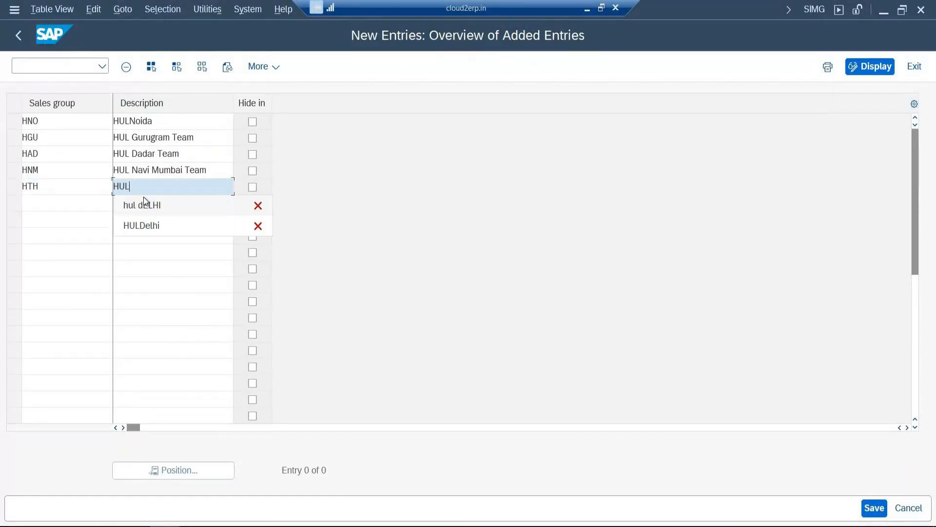
type(" Thane Team")
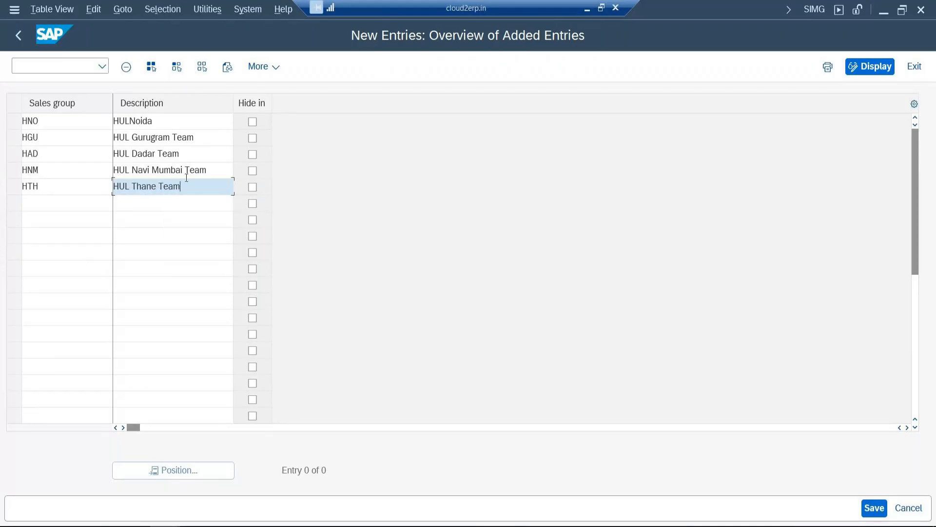
Change the HNO description to "HUL Noida Team" and save the new sales groups under the proposed customizing request.
left_click(142, 127)
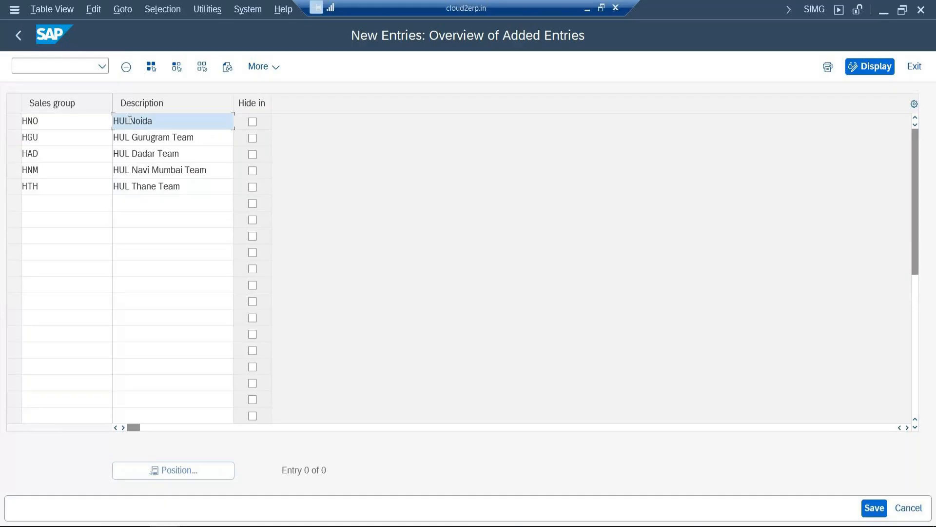
type("Ter")
key("BackSpace")
type("am")
key("Return")
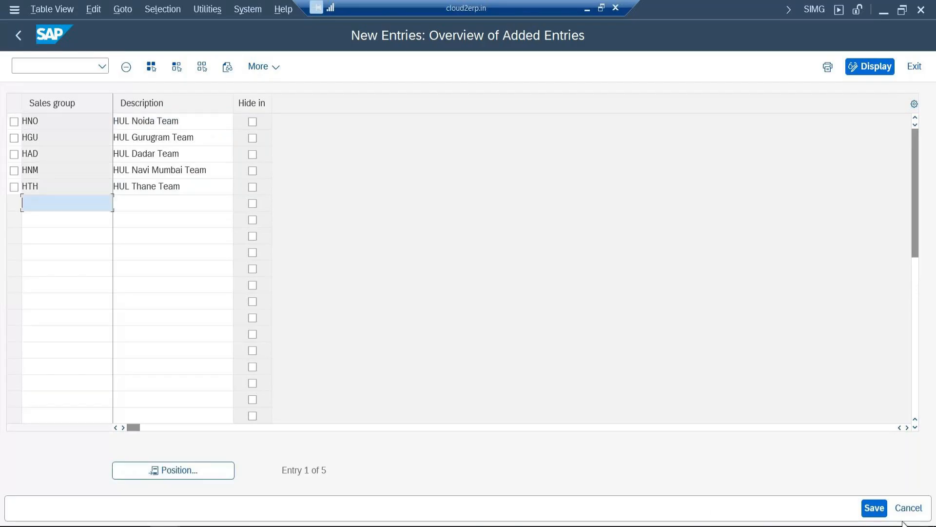
left_click(873, 508)
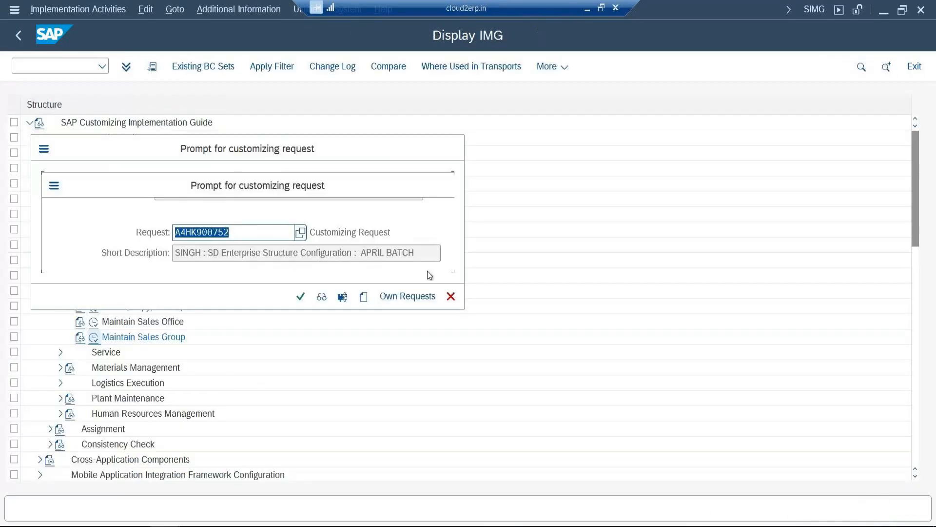
key("Return")
Position the Sales Groups overview at the HUL entries to check them, and return to the Display IMG structure.
left_click(17, 36)
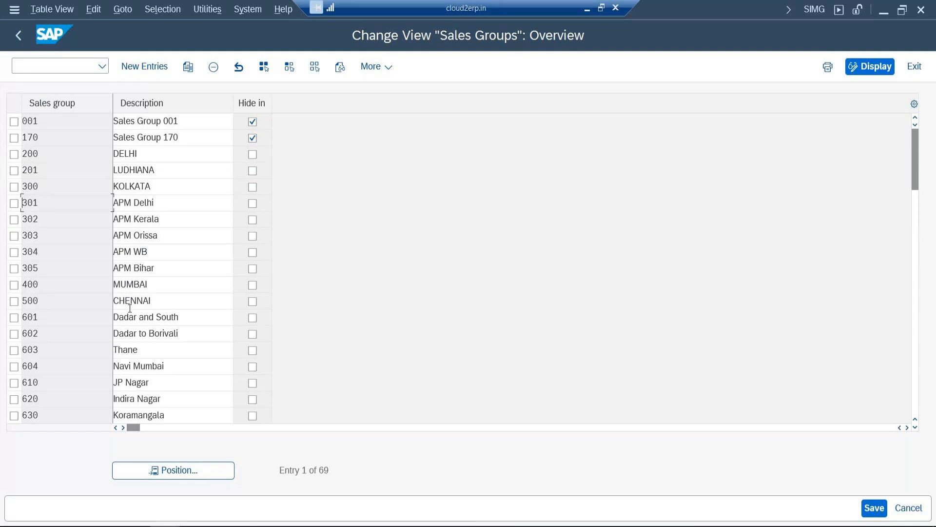
left_click(200, 471)
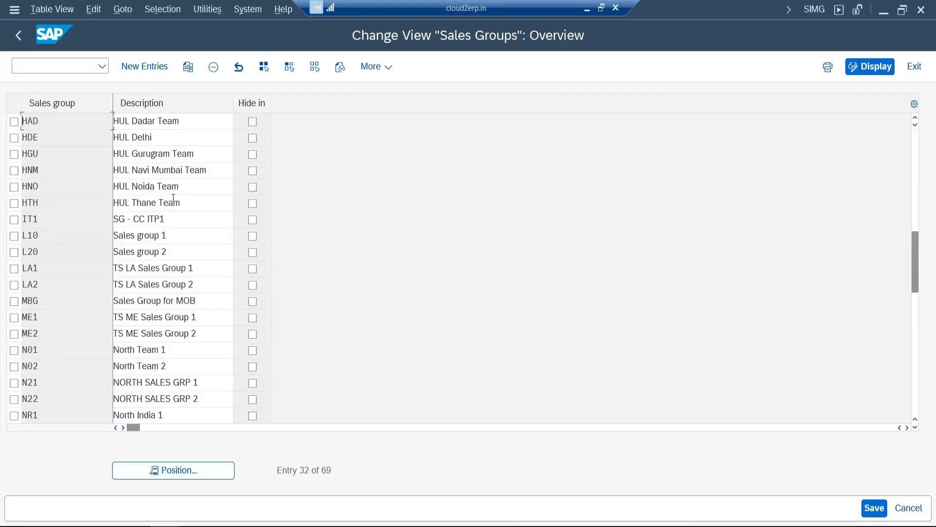
left_click(18, 37)
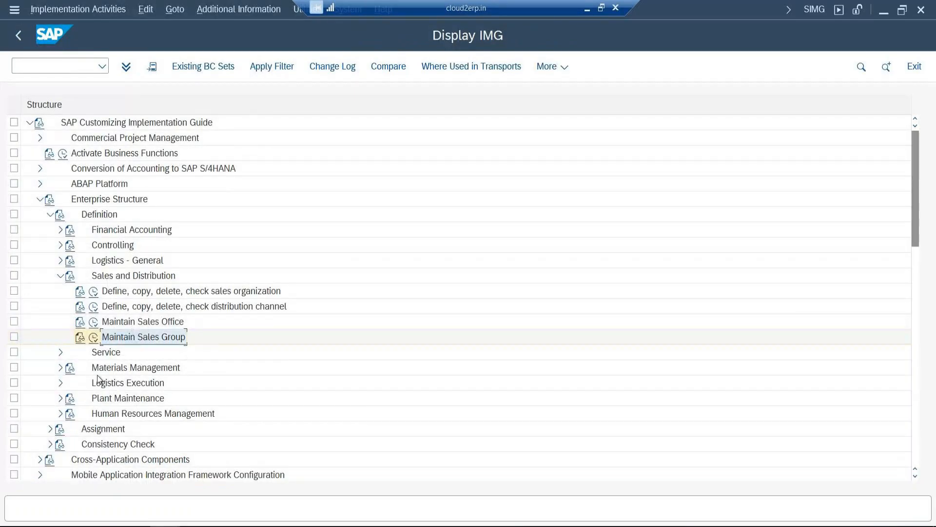
Expand Sales and Distribution under the Enterprise Structure's Assignment node and view the "Assign sales office to sales area" entries.
left_click(50, 429)
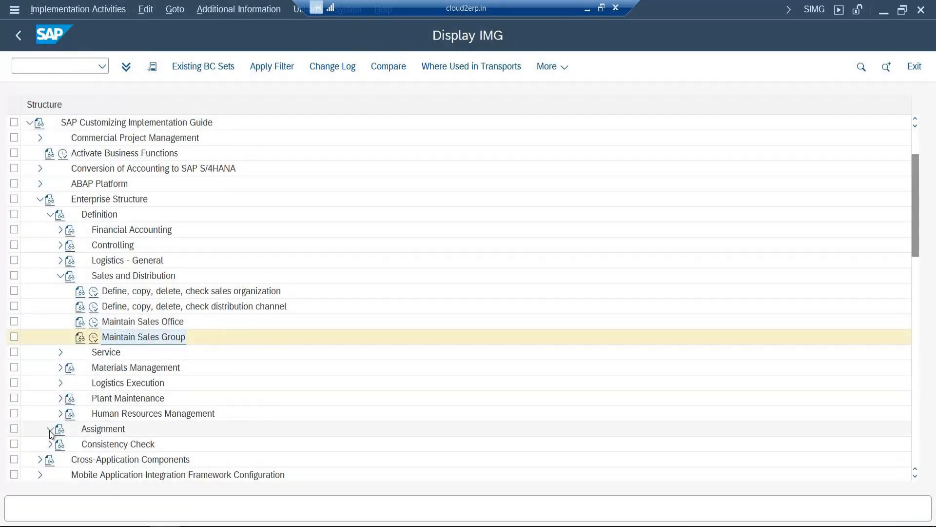
scroll(160, 293, "down", 3)
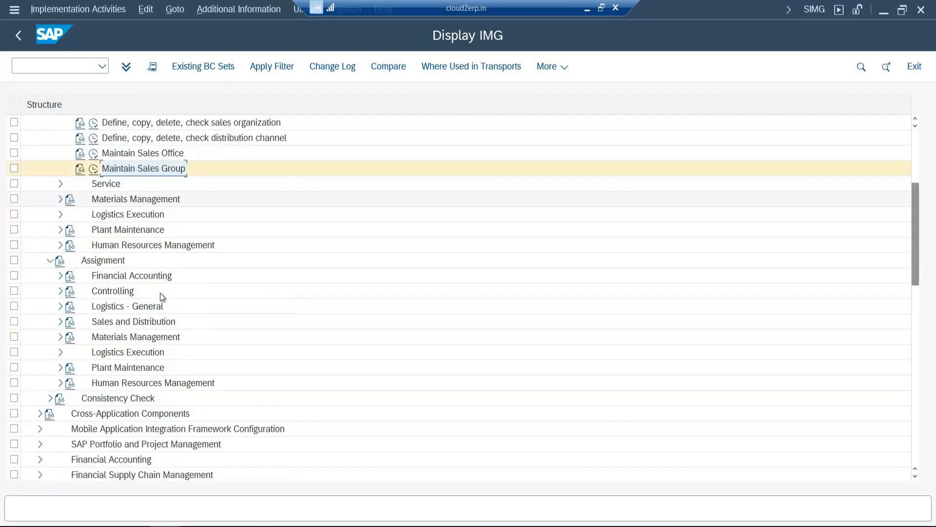
scroll(58, 312, "up", 1)
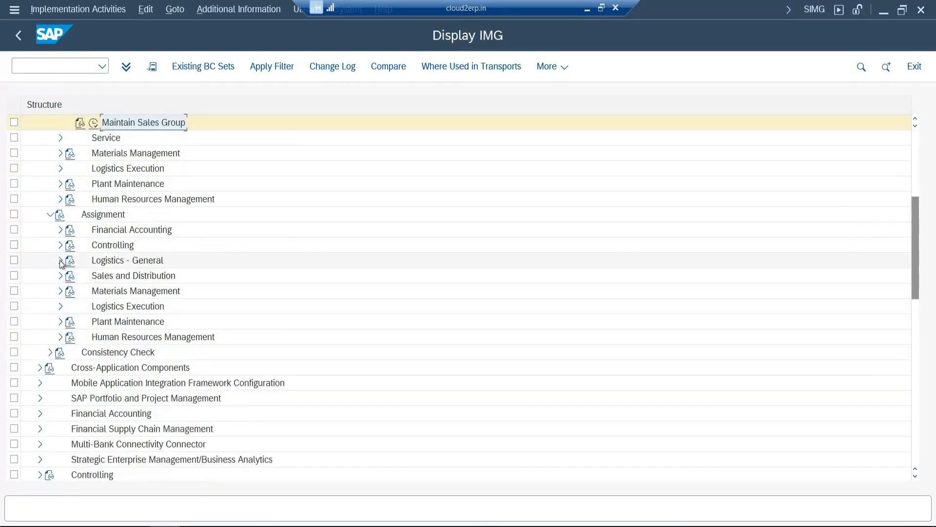
left_click(61, 276)
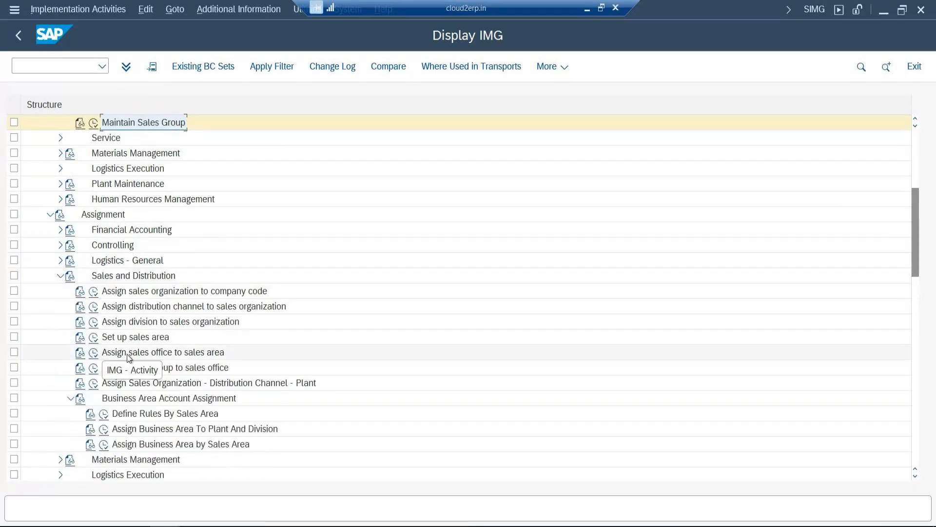
left_click(93, 354)
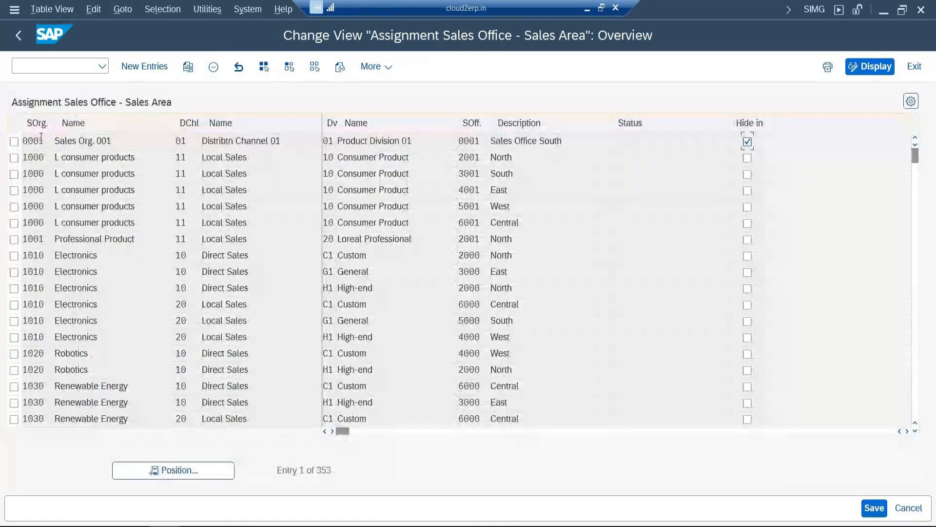
left_click(18, 35)
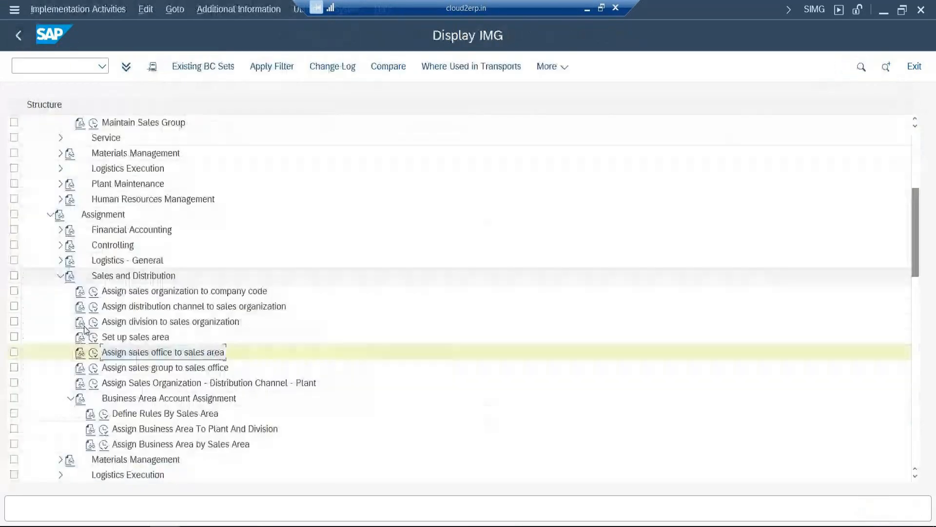
Open the "Set up sales area" activity and position the list at sales organizations starting with H.
left_click(93, 336)
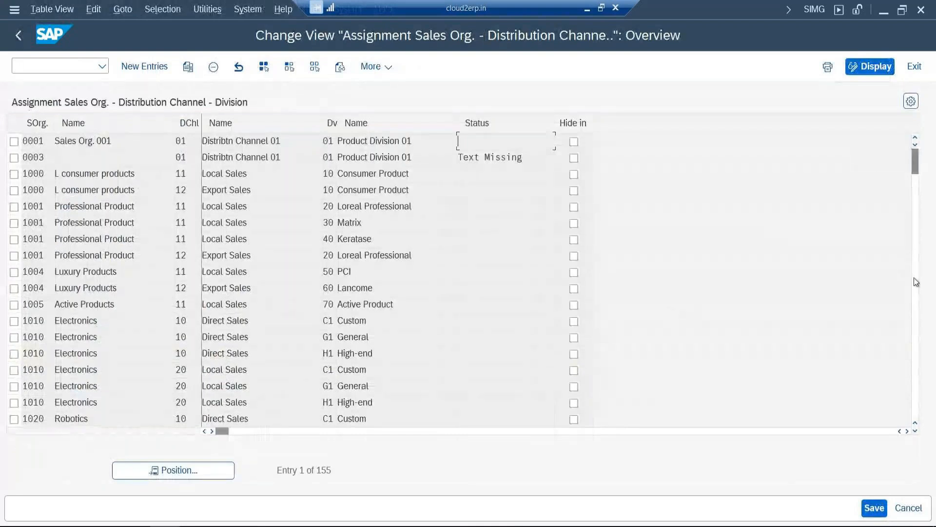
left_click(914, 278)
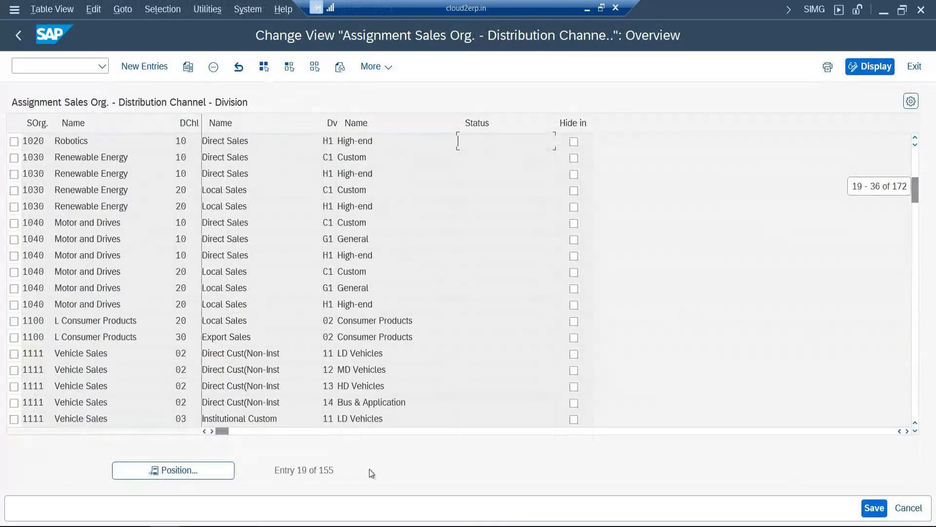
left_click(162, 470)
type("h")
key("Return")
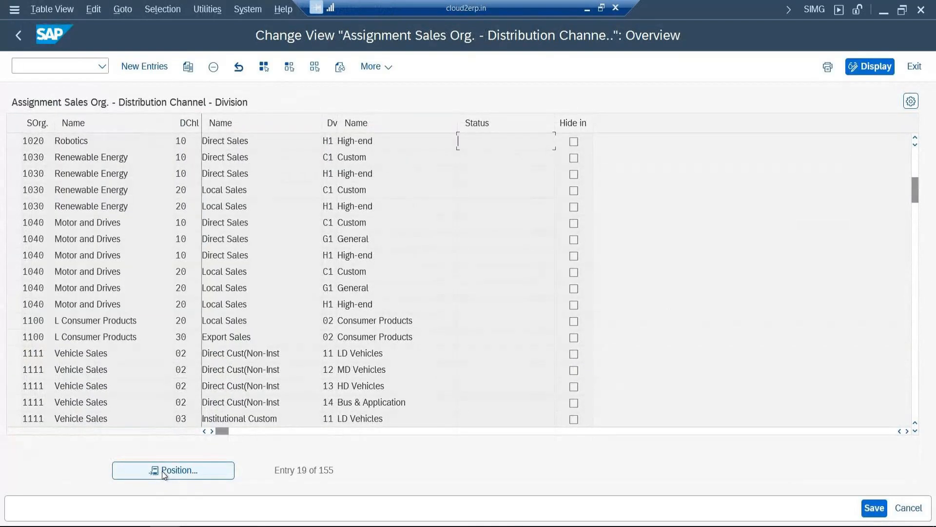
Launch Excel 2016, accept the first-run notice with "Ask me later", and create a blank workbook.
key("super")
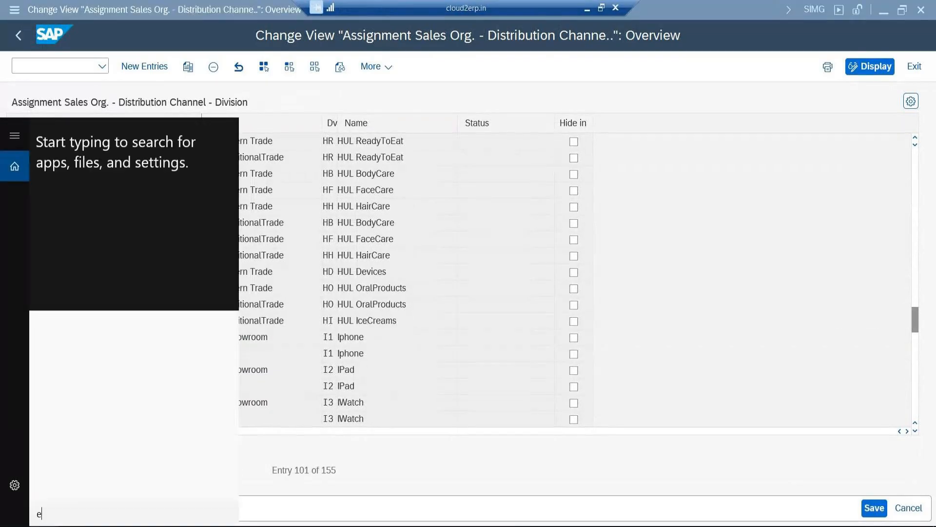
type("excel")
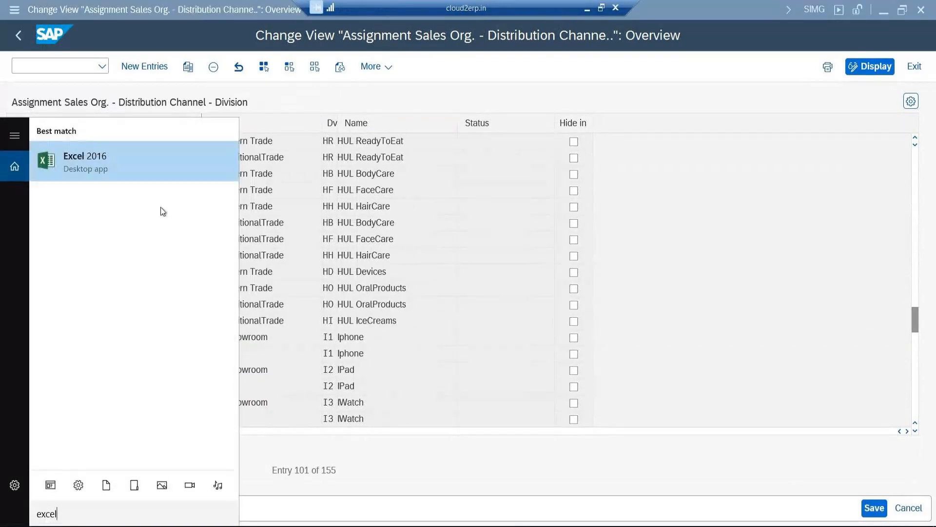
left_click(137, 172)
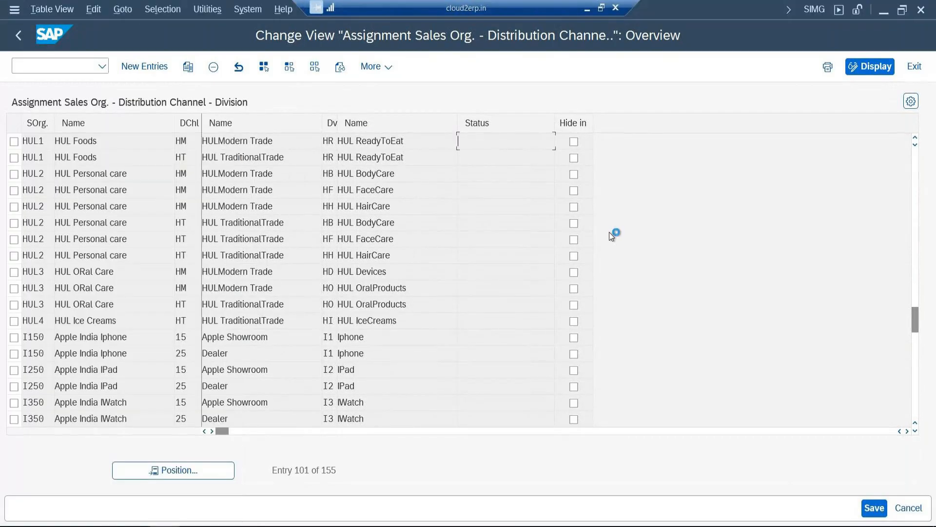
left_click(884, 11)
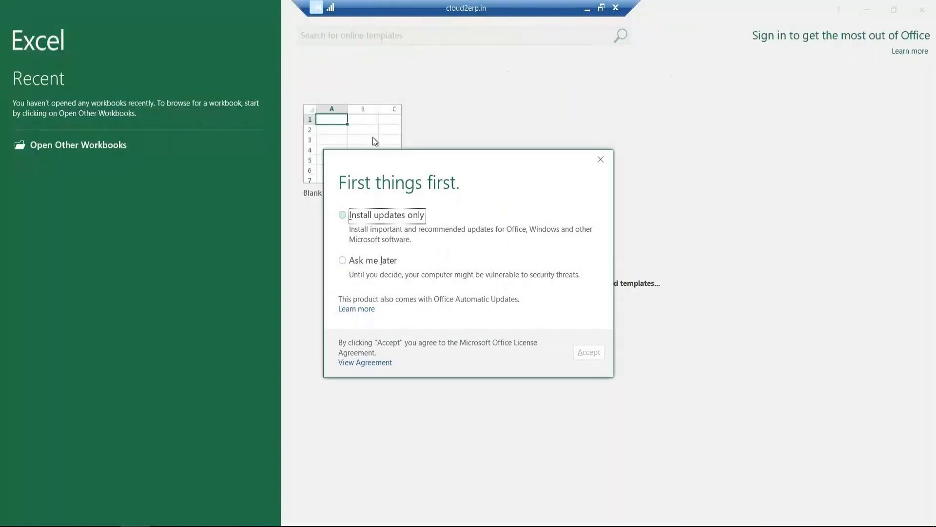
left_click(408, 260)
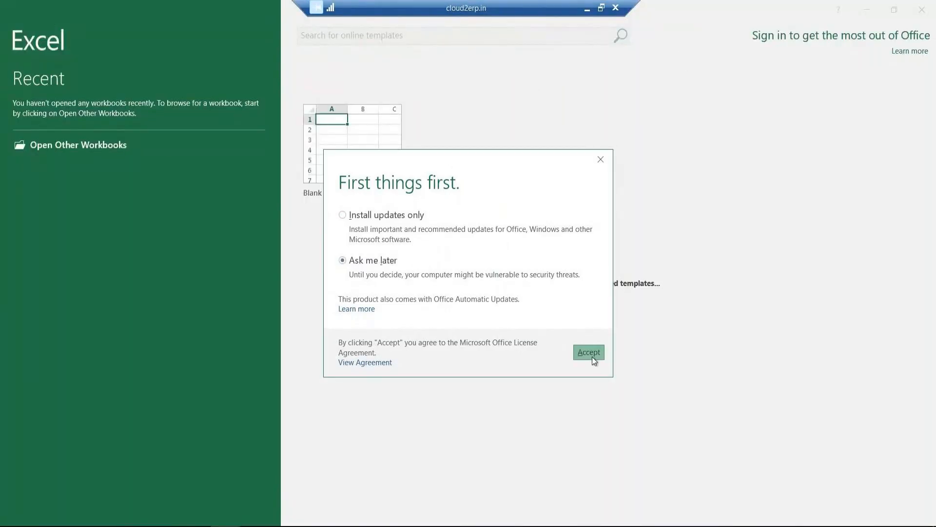
left_click(591, 354)
left_click(313, 161)
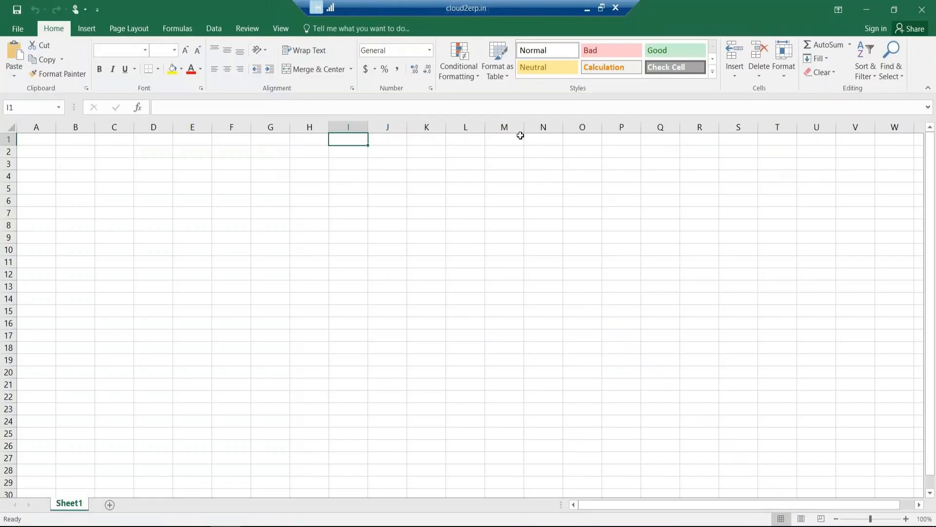
Copy the HUL1 to HUL4 sales area rows, codes and names, from SAP and paste them into the Excel sheet at C2.
mouse_move(162, 523)
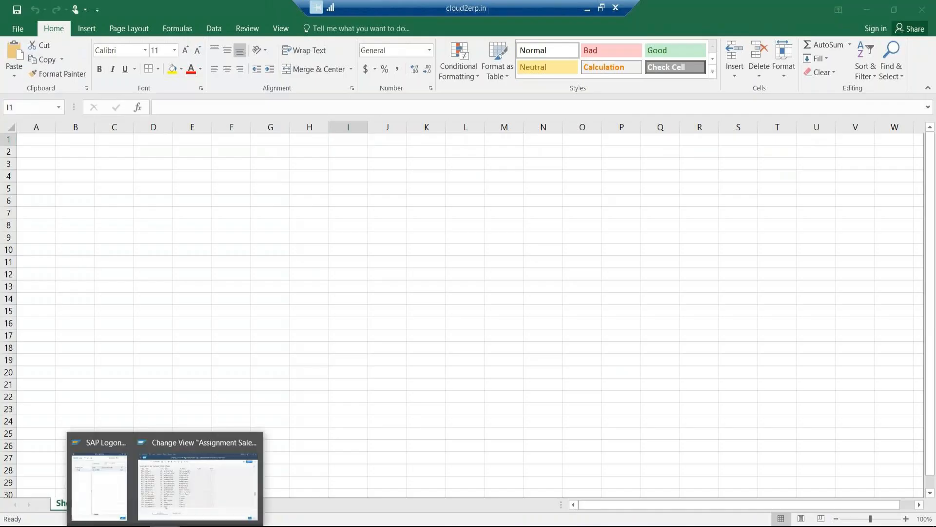
left_click(199, 493)
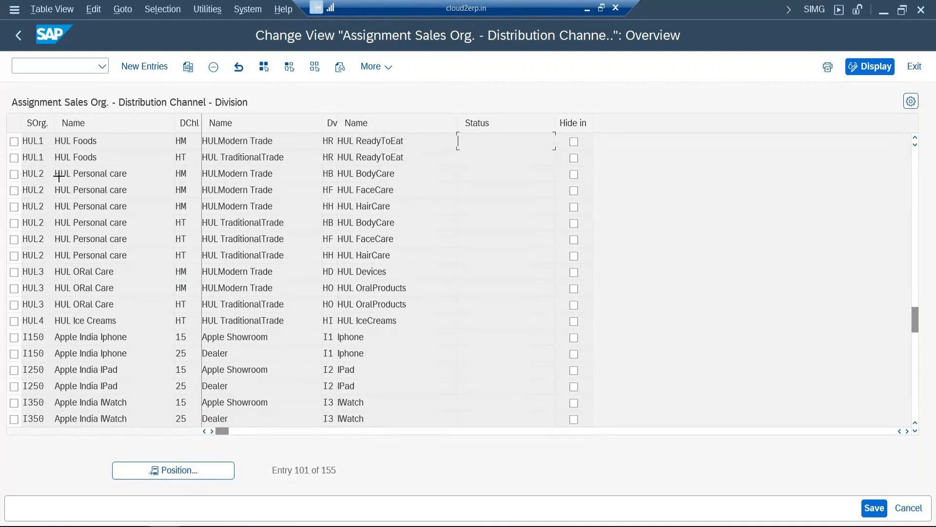
left_click_drag(42, 142, 429, 326)
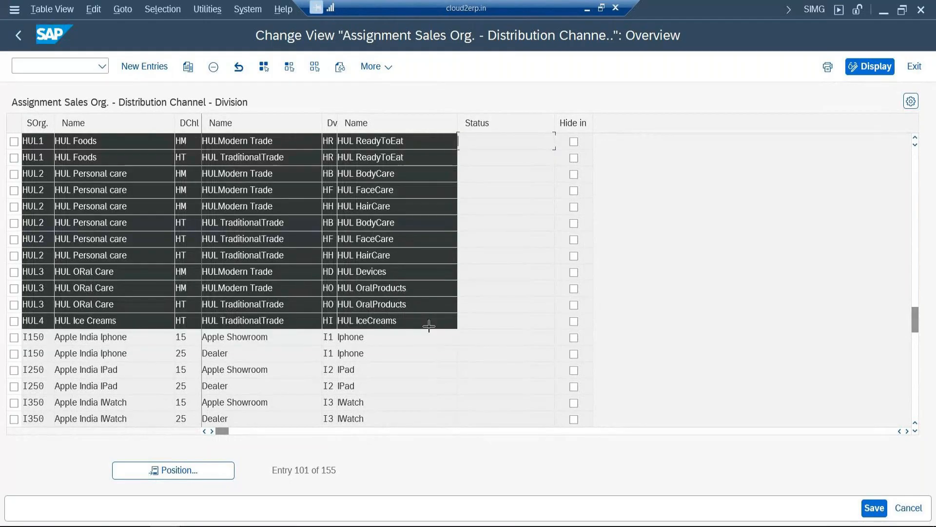
key("ctrl+c")
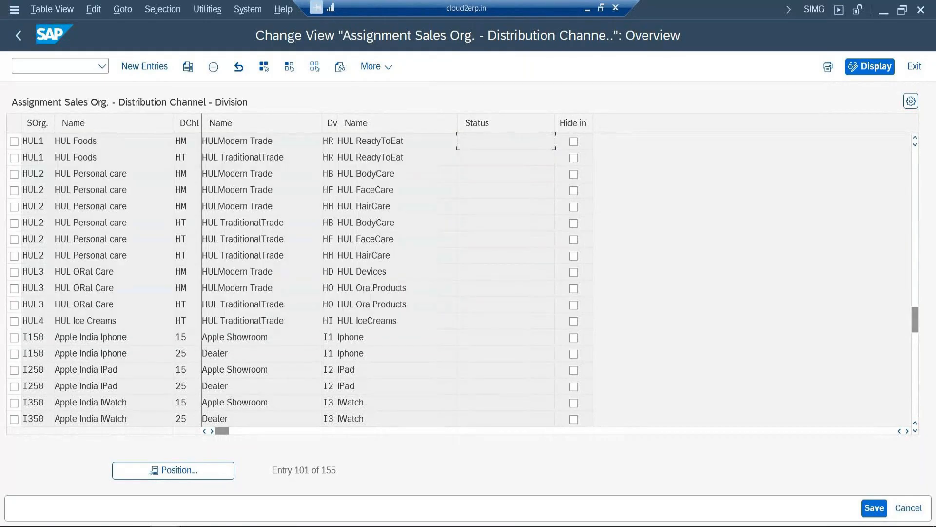
mouse_move(291, 476)
left_click(239, 488)
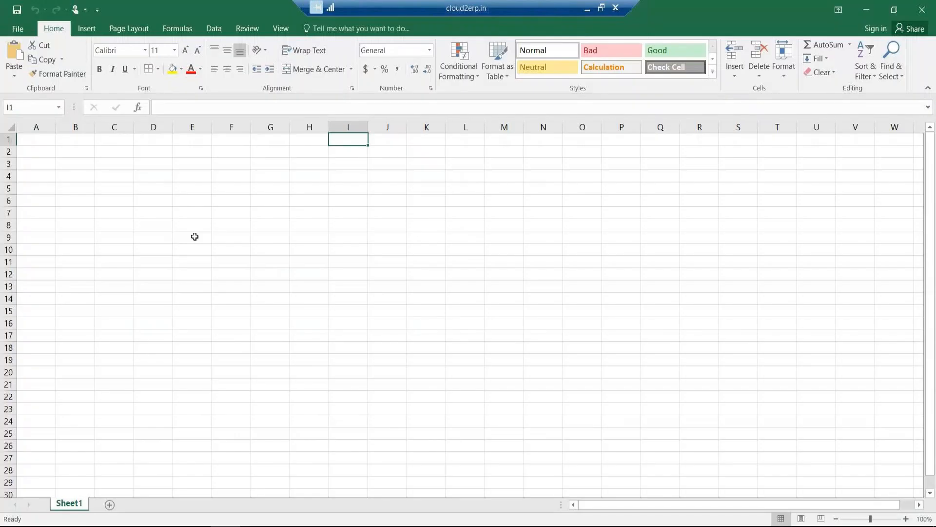
left_click(109, 155)
key("ctrl+v")
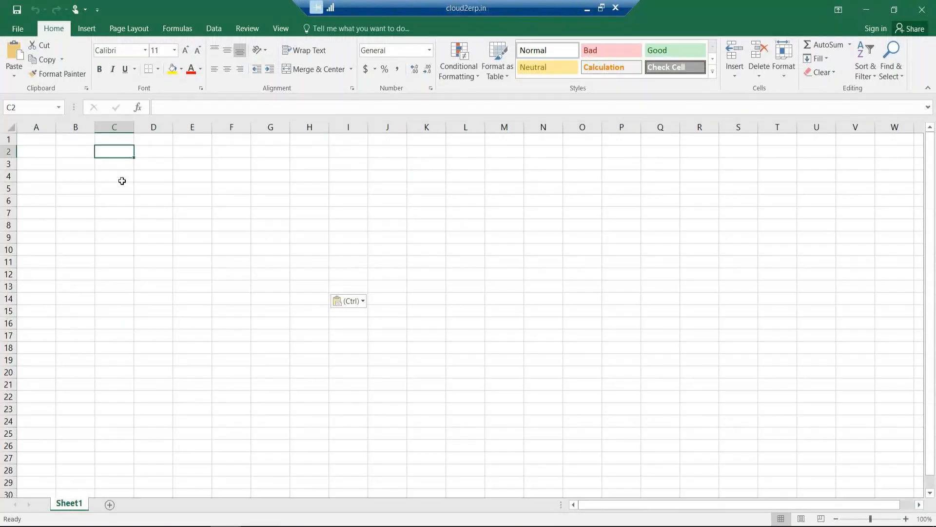
Widen columns D and F and fit columns G and H to their contents so all sales area names show fully.
left_click(203, 184)
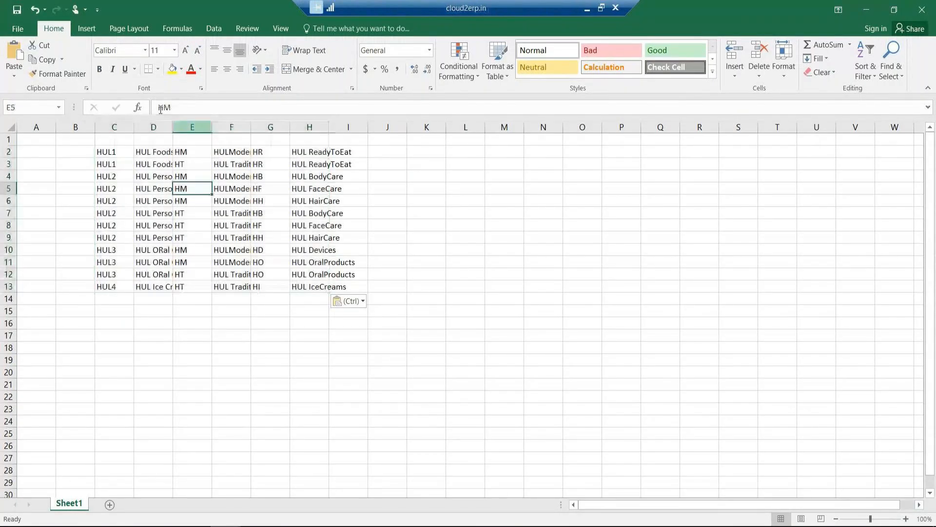
double_click(172, 127)
left_click_drag(283, 127, 283, 127)
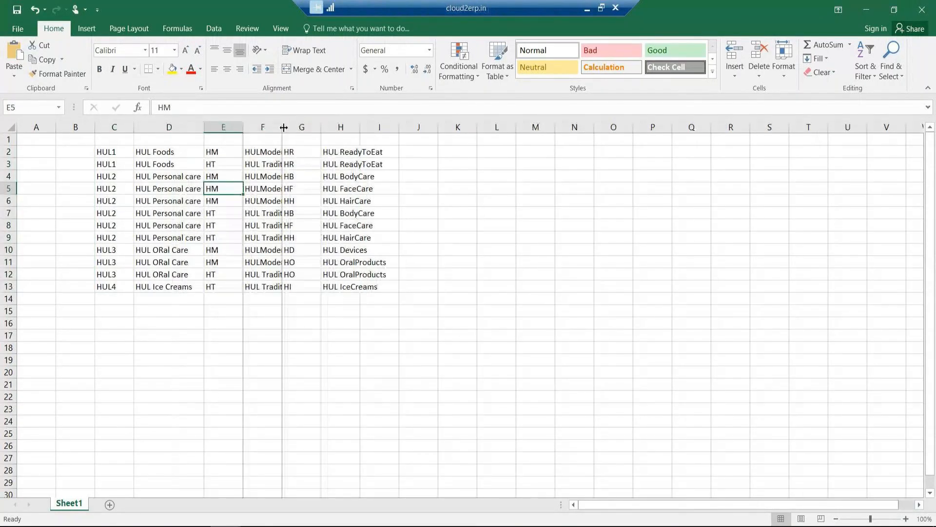
double_click(284, 127)
double_click(363, 126)
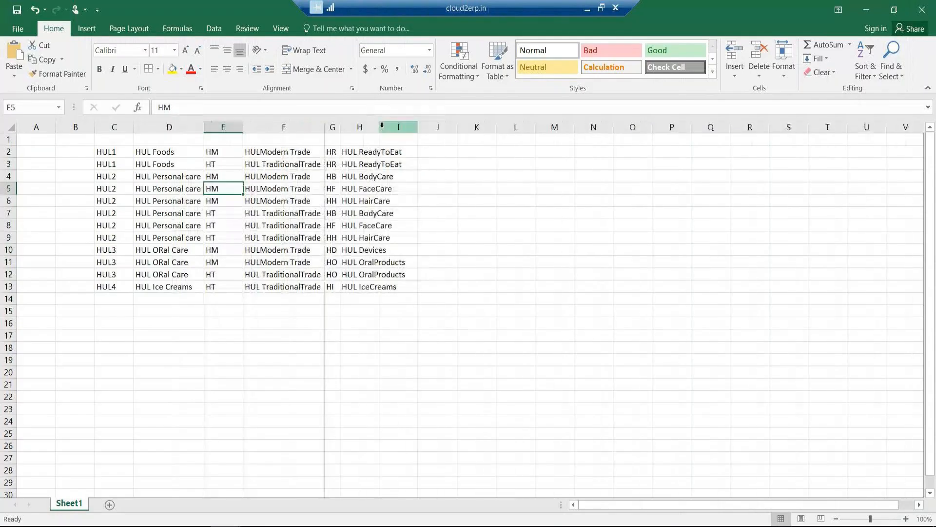
double_click(380, 126)
left_click(498, 276)
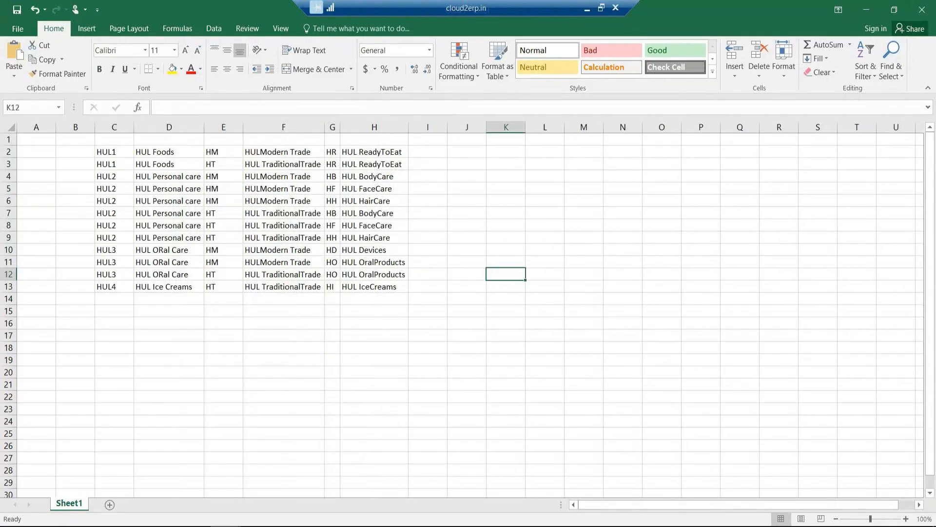
Return to SAP, leave the sales area list, open "Maintain Sales Office" and position the list at the HUL offices.
left_click(197, 480)
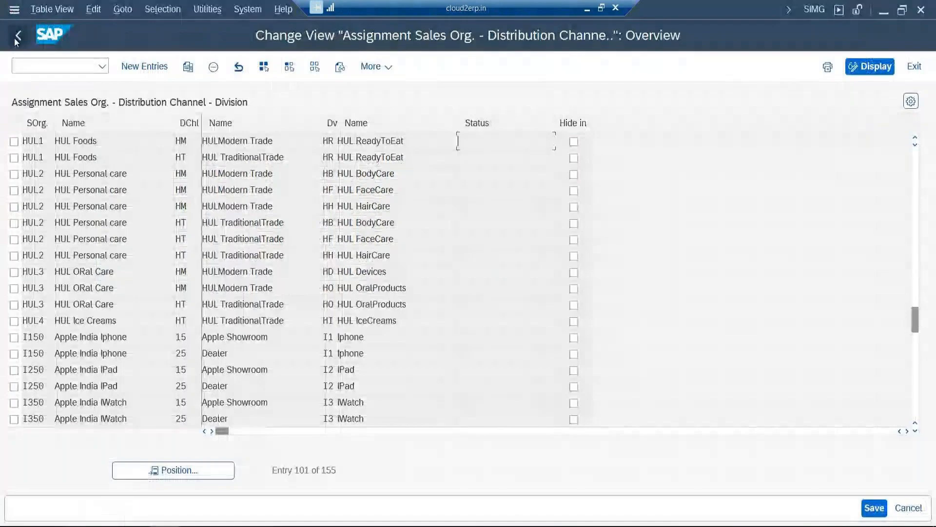
left_click(16, 41)
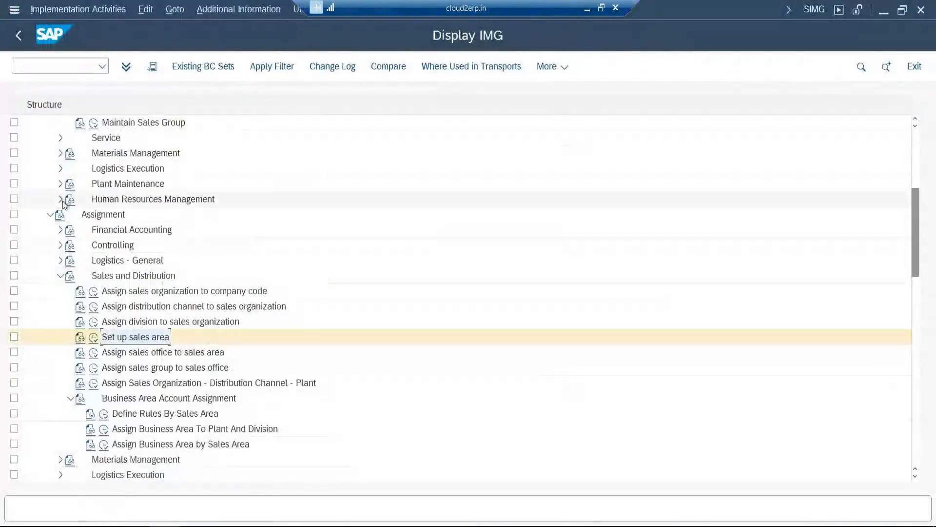
scroll(95, 231, "up", 1)
scroll(96, 231, "up", 1)
left_click(99, 202)
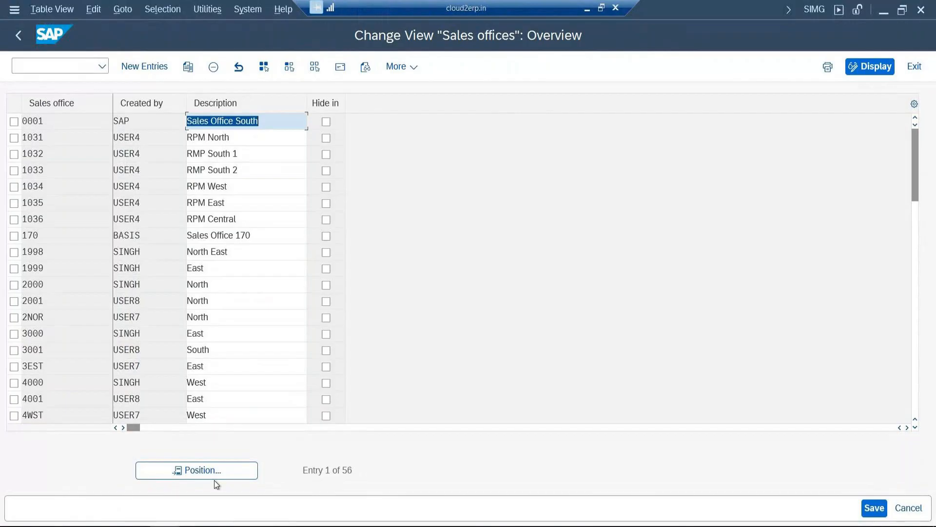
left_click(214, 480)
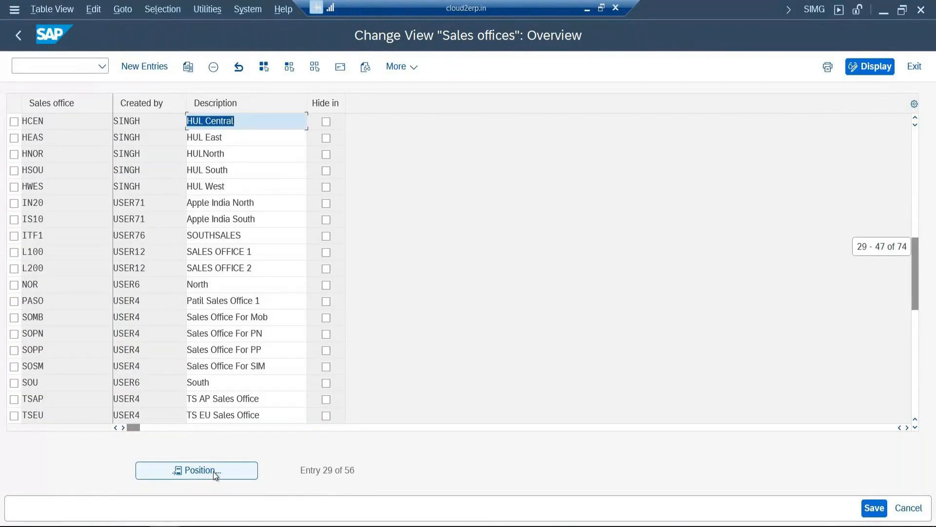
Copy the sales office codes HCEN, HEAS, HNOR, HSOU and HWES from SAP and paste them into Excel at C19.
left_click_drag(65, 119, 44, 181)
key("ctrl+c")
left_click(43, 183)
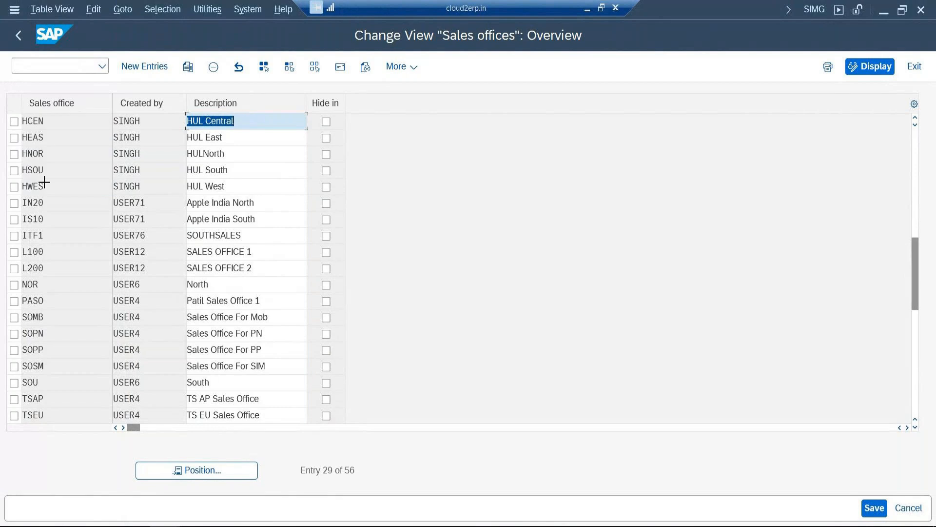
left_click(245, 507)
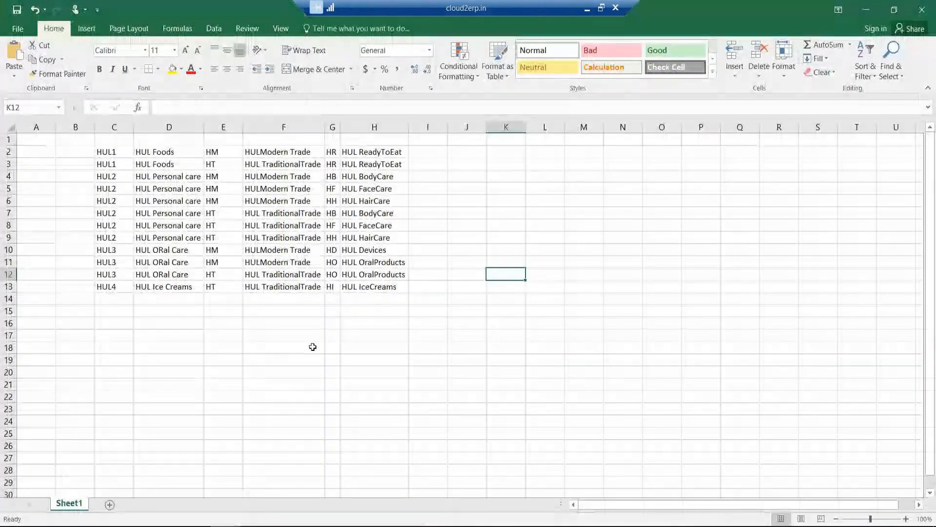
left_click(110, 361)
key("ctrl+v")
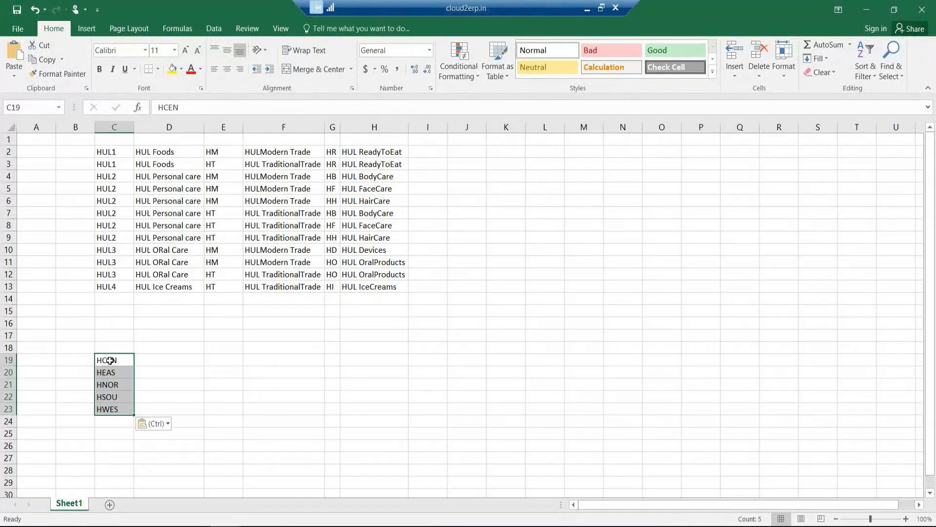
left_click(171, 346)
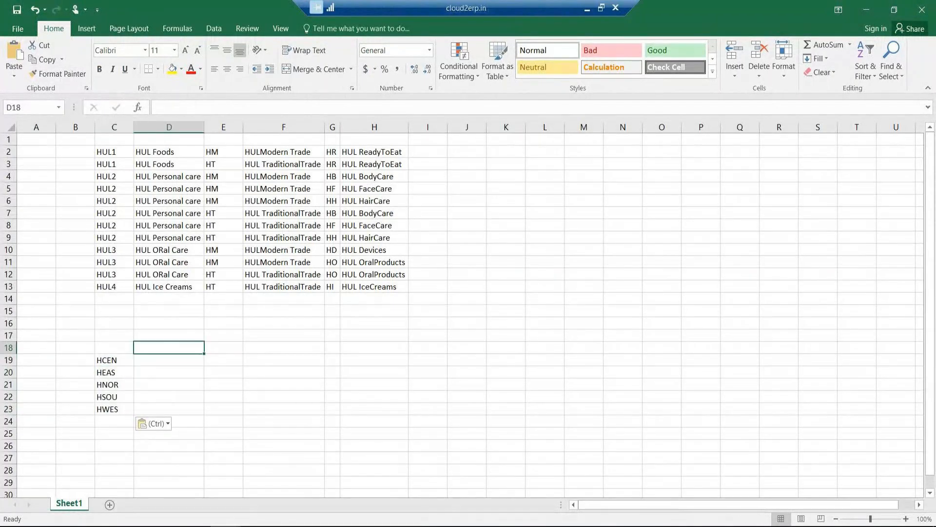
Switch to SAP, open "Assign sales office to sales area" and start new entries.
mouse_move(225, 525)
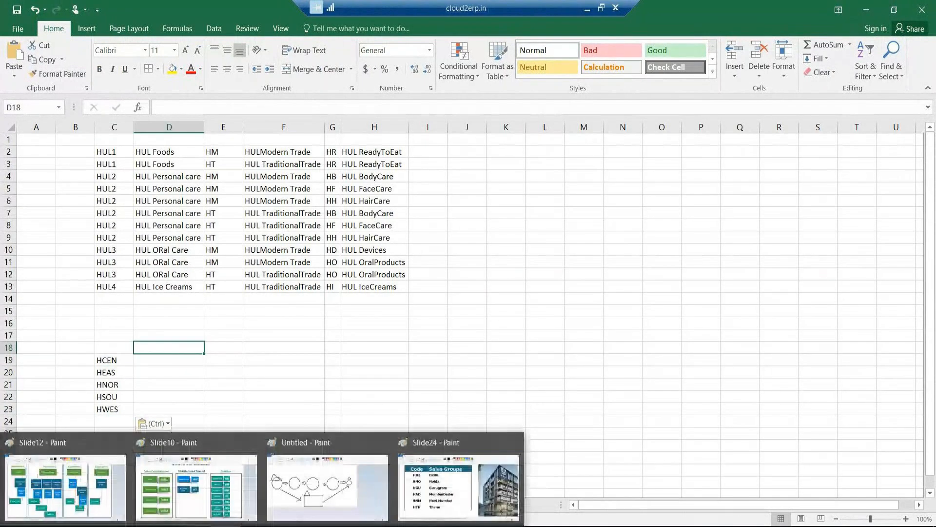
mouse_move(161, 525)
left_click(199, 484)
left_click(21, 40)
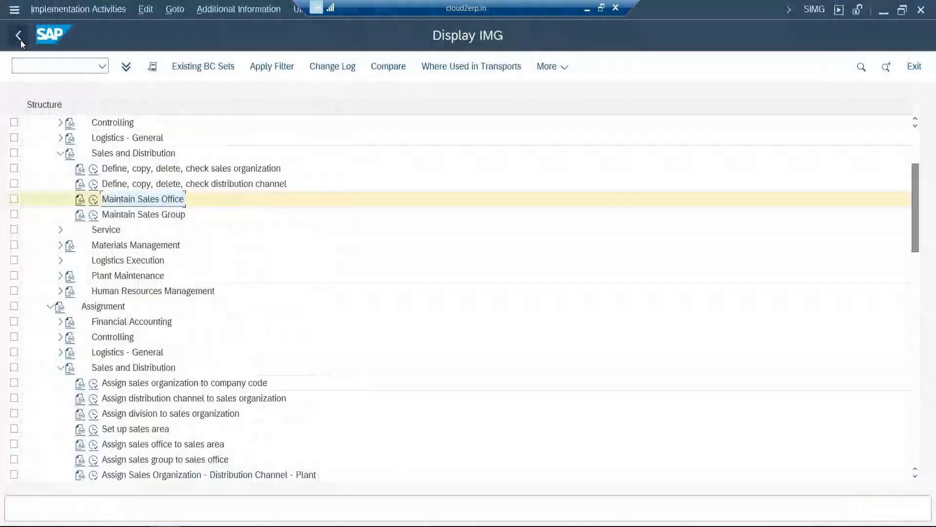
left_click(94, 444)
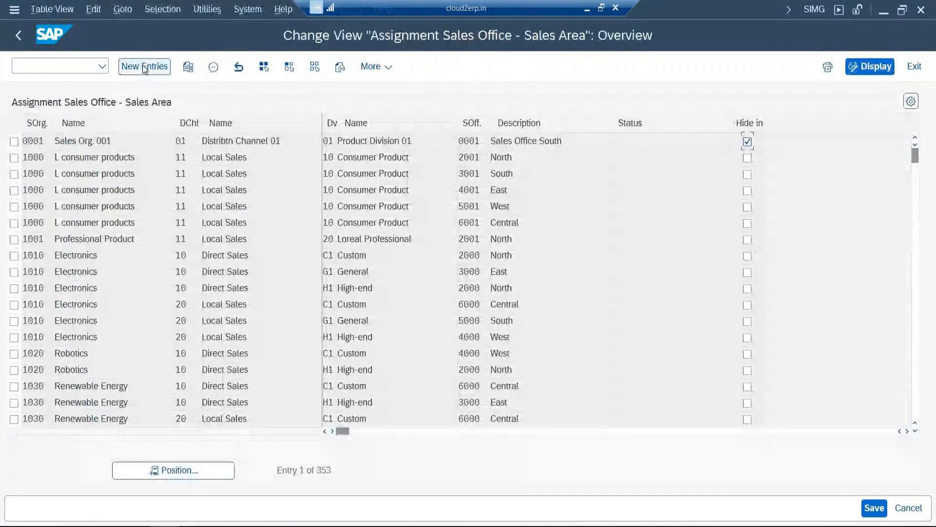
left_click(144, 68)
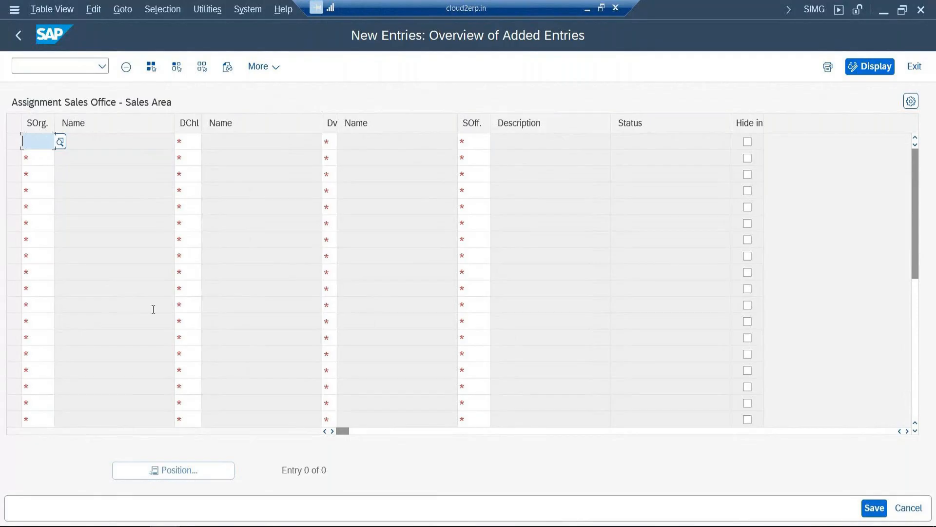
Copy the HUL sales area rows C2:H13 from Excel and paste them into the new SAP entries from the first row.
left_click(225, 526)
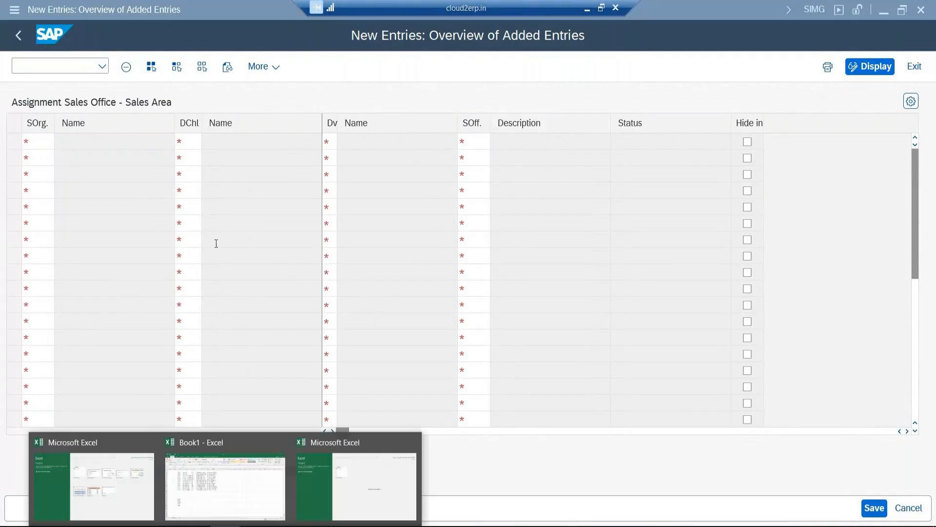
left_click(225, 485)
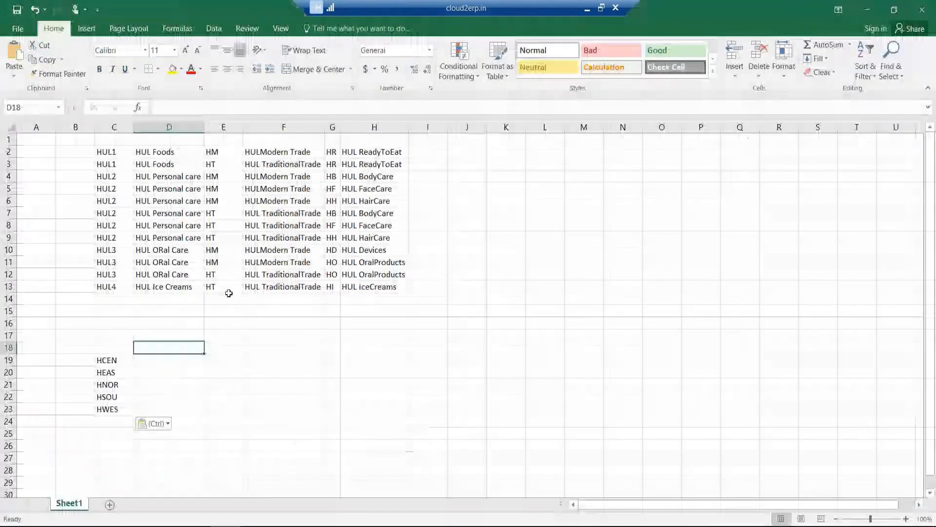
left_click_drag(120, 153, 359, 288)
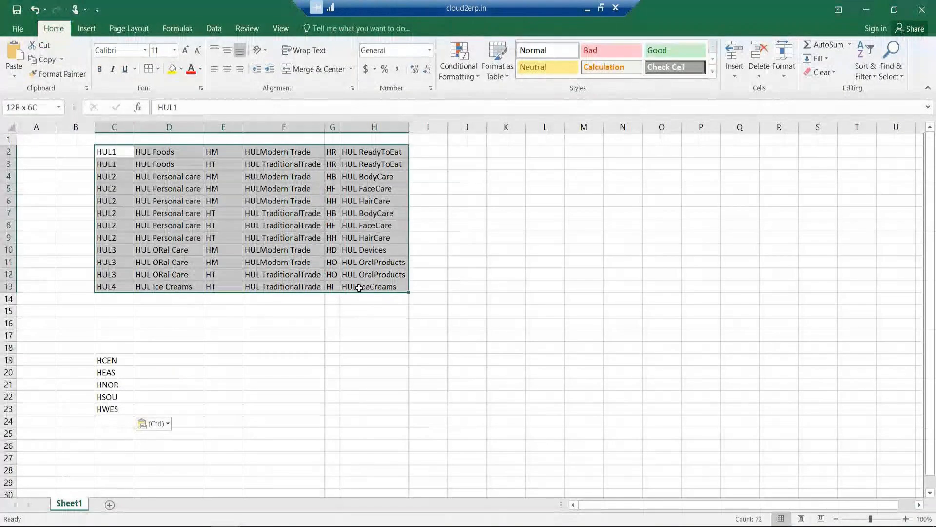
key("ctrl+c")
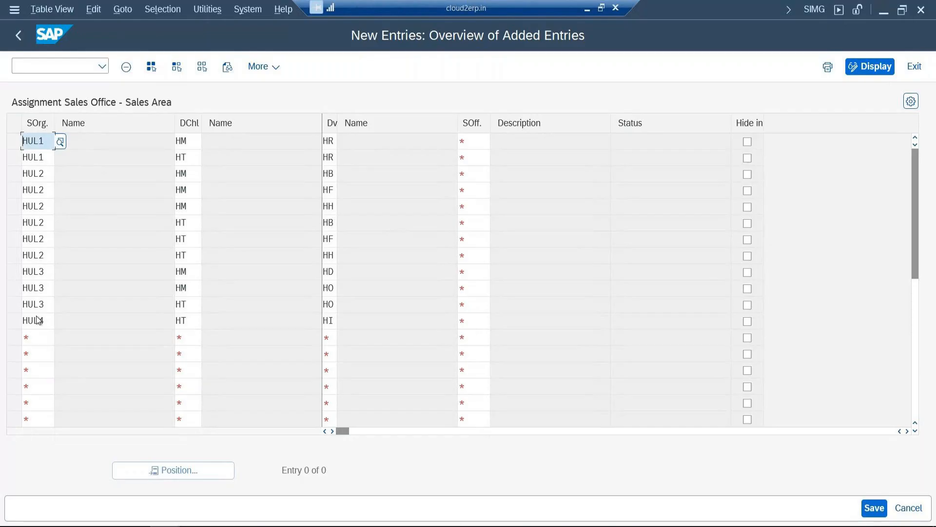
Switch to Excel and highlight the sales organization, distribution channel and division codes in columns C, E and G, rows 2 to 13, in yellow.
key("alt+Tab")
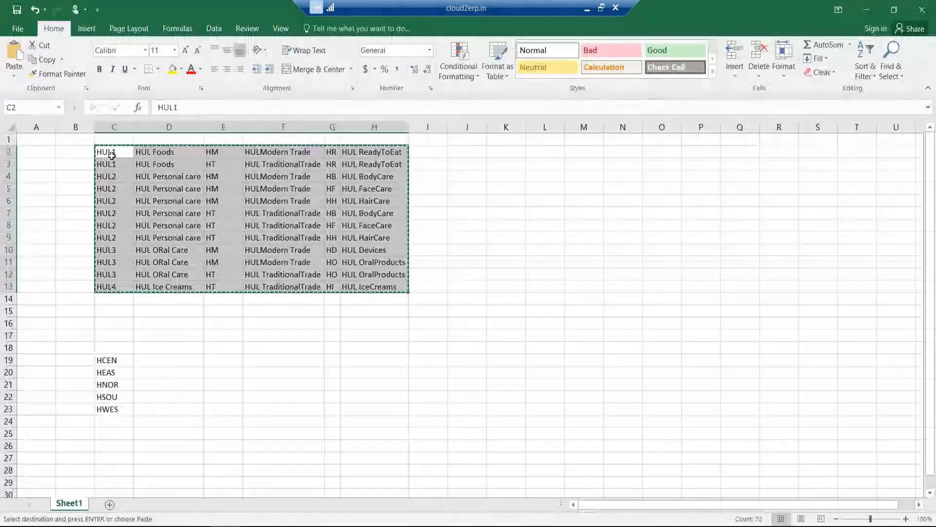
left_click(114, 127)
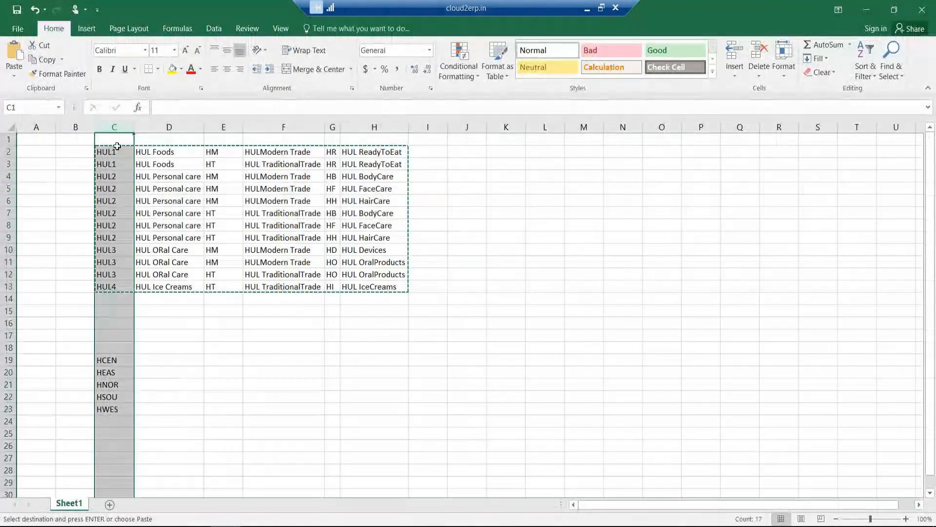
left_click_drag(114, 154, 113, 287)
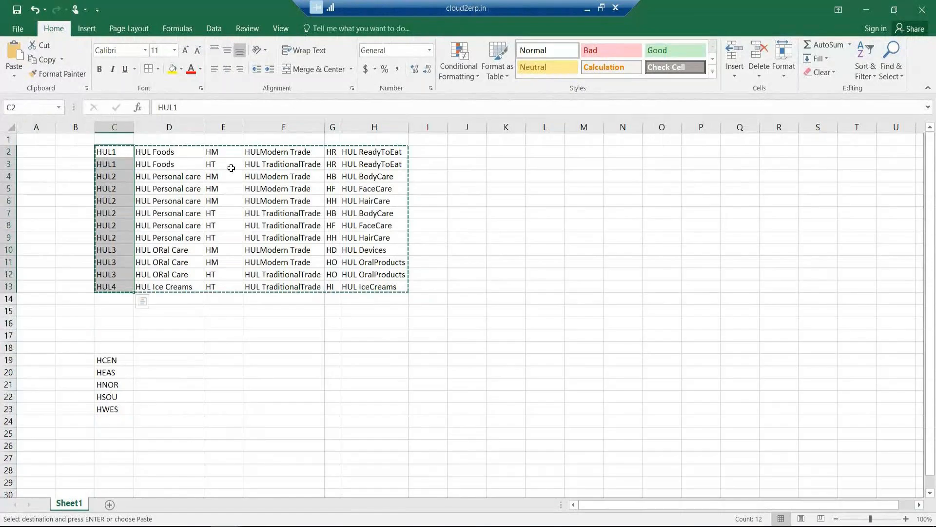
left_click_drag(224, 153, 215, 287)
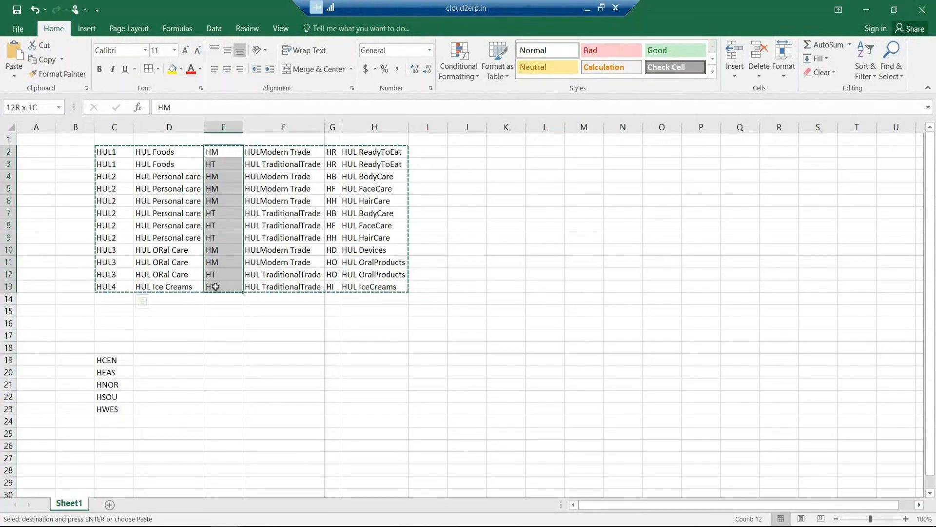
left_click(172, 69)
left_click_drag(111, 152, 109, 284)
left_click(172, 68)
left_click_drag(334, 147, 332, 286)
key("ctrl+c")
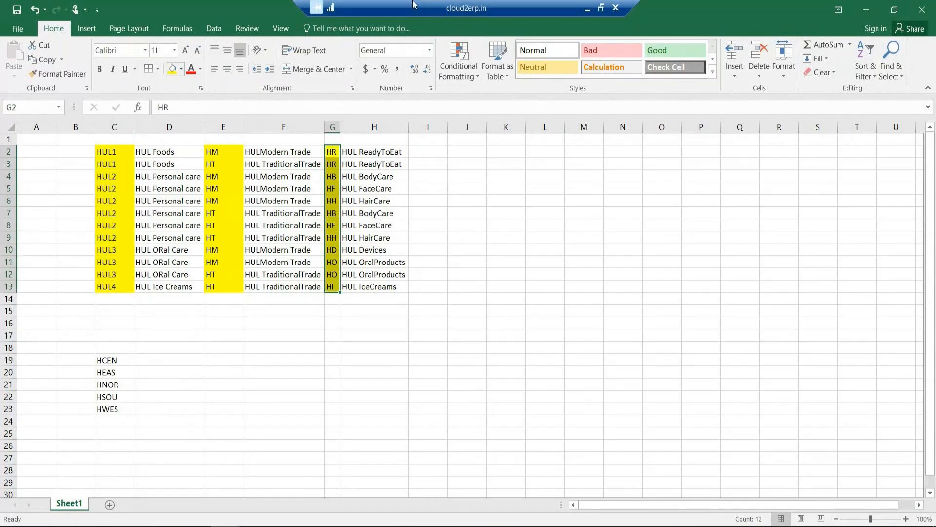
Copy HCEN from Excel cell C19 and enter it as the sales office for all twelve HUL sales area rows in SAP.
key("alt+Tab")
key("alt+Tab")
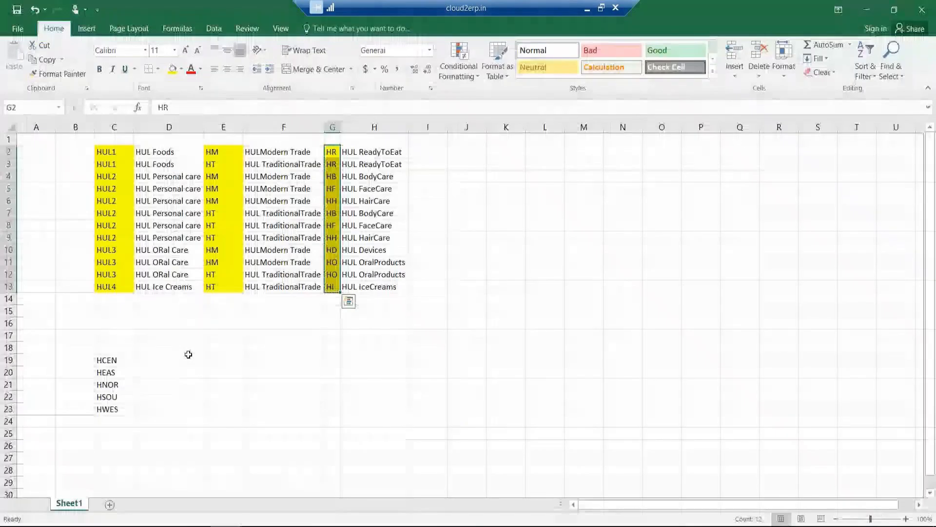
left_click(119, 361)
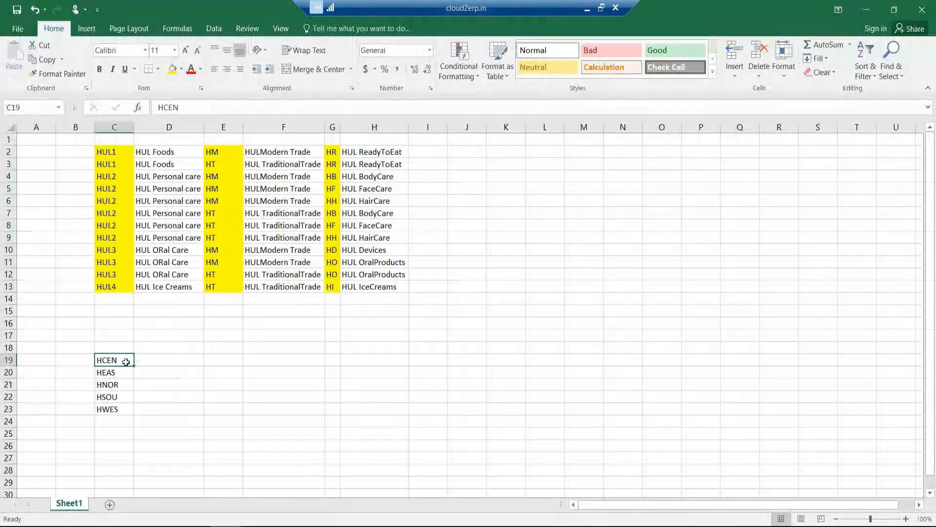
key("ctrl+c")
key("alt+Tab")
left_click(476, 141)
key("ctrl+v")
left_click(478, 156)
key("ctrl+v")
left_click(477, 174)
key("ctrl+v")
left_click(475, 190)
key("ctrl+v")
left_click(472, 205)
key("ctrl+v")
left_click(469, 222)
key("ctrl+v")
left_click(466, 238)
key("ctrl+v")
left_click(467, 255)
key("ctrl+v")
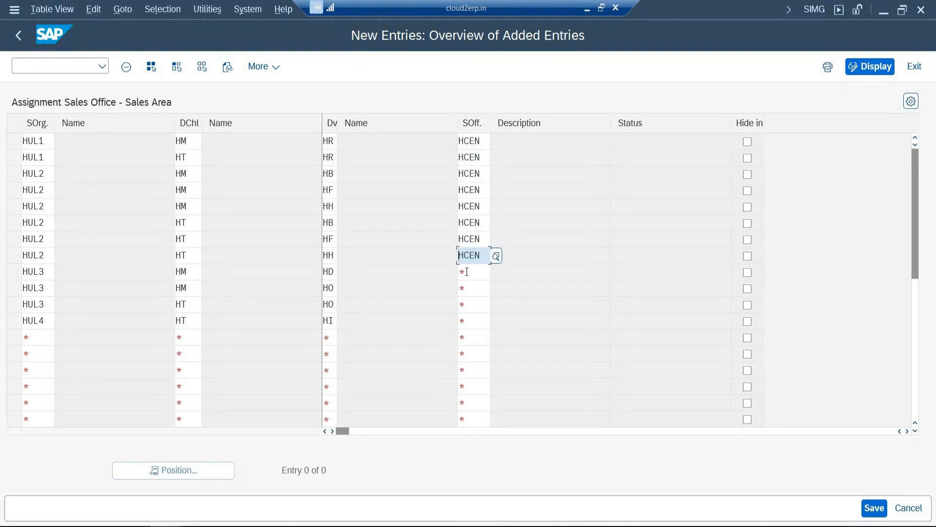
left_click(467, 272)
key("ctrl+v")
left_click(467, 288)
key("ctrl+v")
left_click(468, 304)
key("ctrl+v")
left_click(469, 321)
key("ctrl+v")
Validate the twelve HCEN assignments and save them under the proposed customizing request.
key("Return")
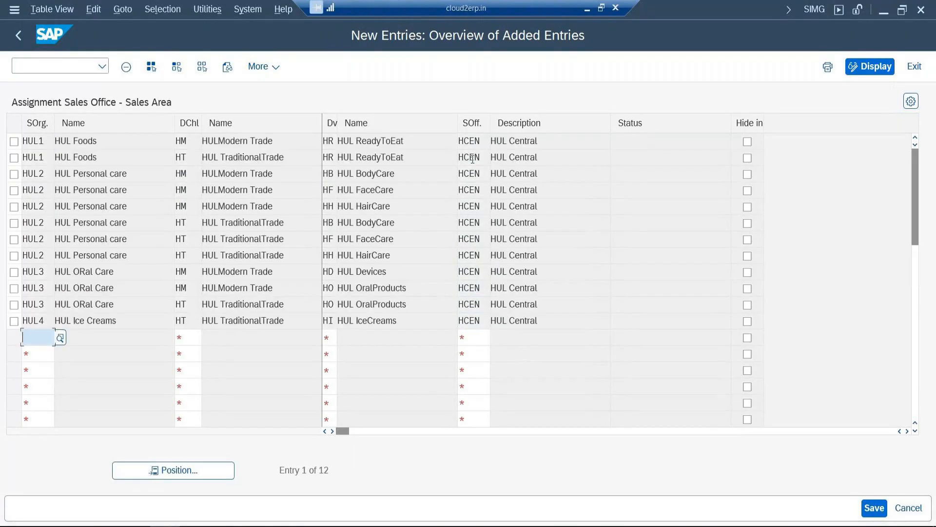
left_click(873, 508)
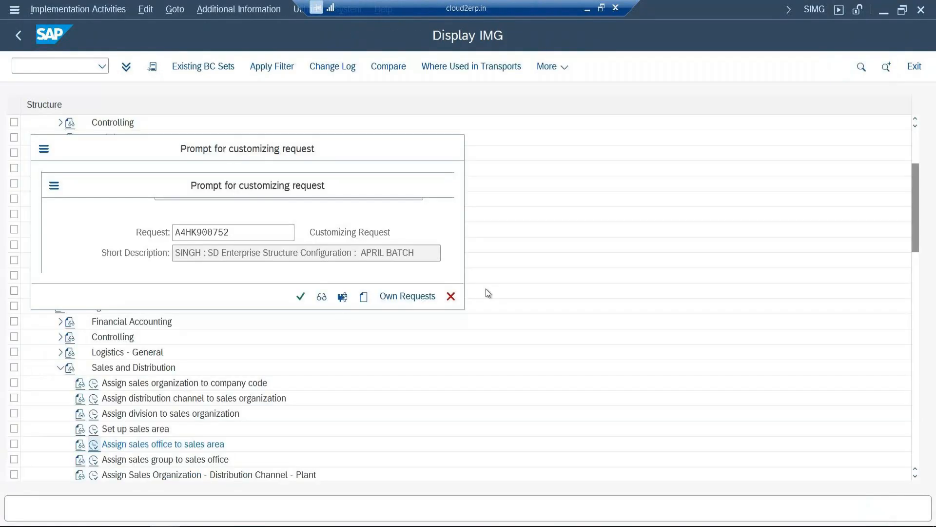
key("Return")
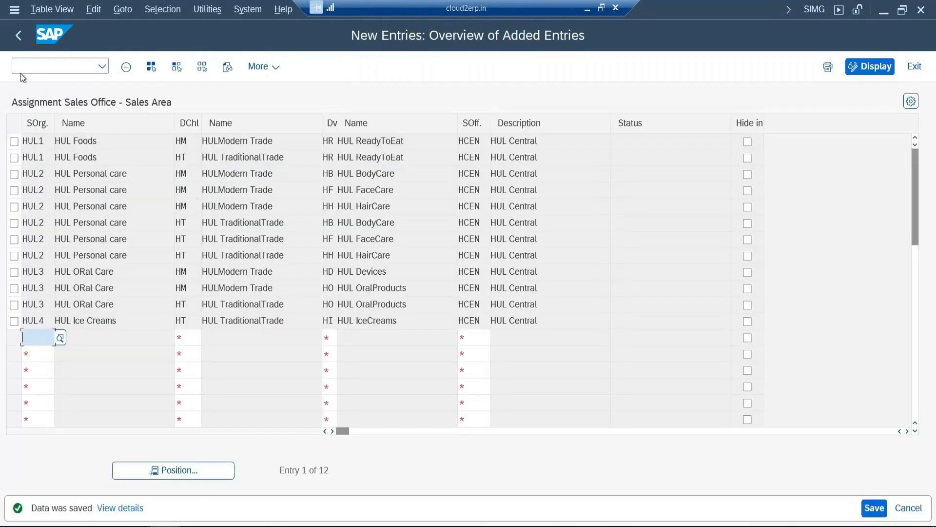
Switch to Excel, copy the office code HEAS from C20 and fill it into I2:I13 beside the sales area rows.
scroll(417, 335, "down", 3)
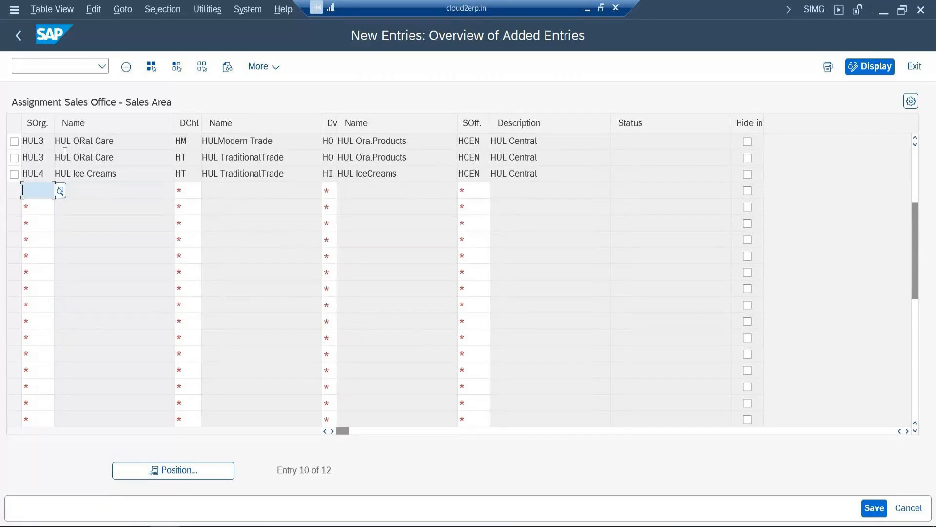
key("alt+Tab")
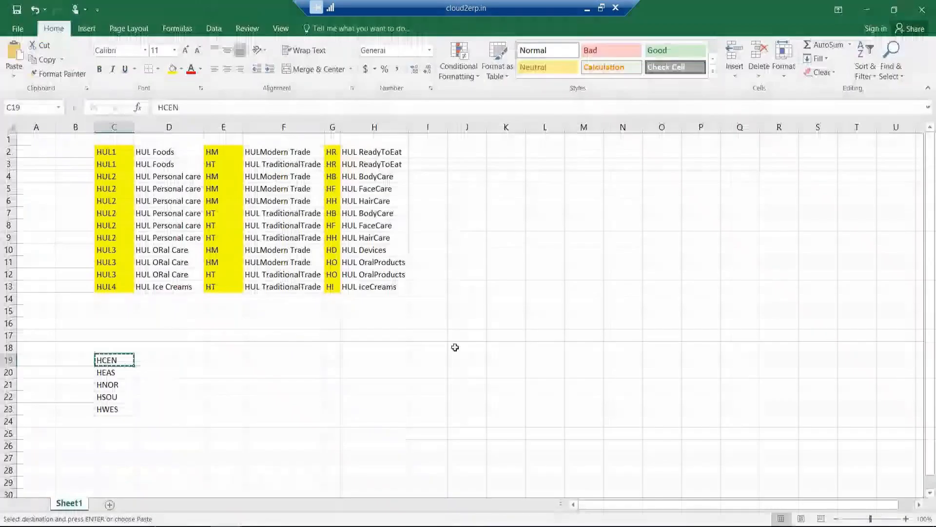
left_click(116, 373)
key("alt+Tab")
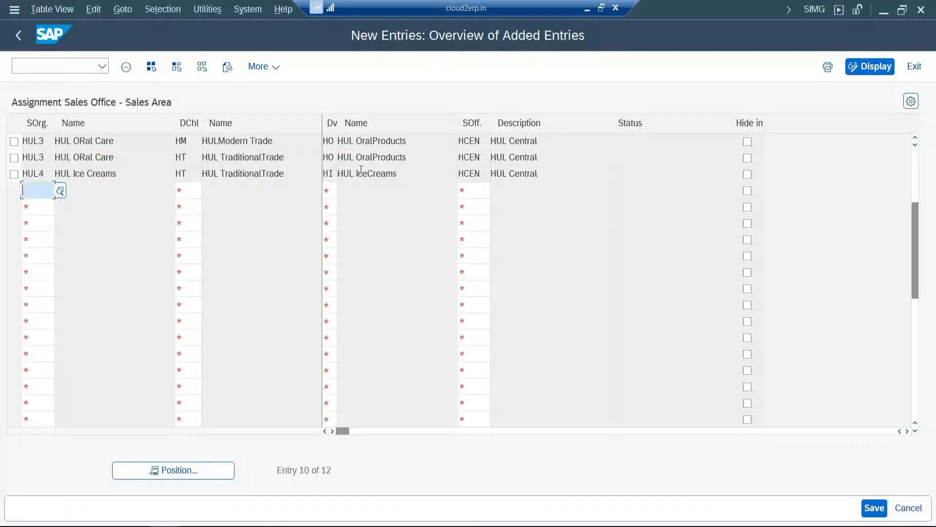
key("alt+Tab")
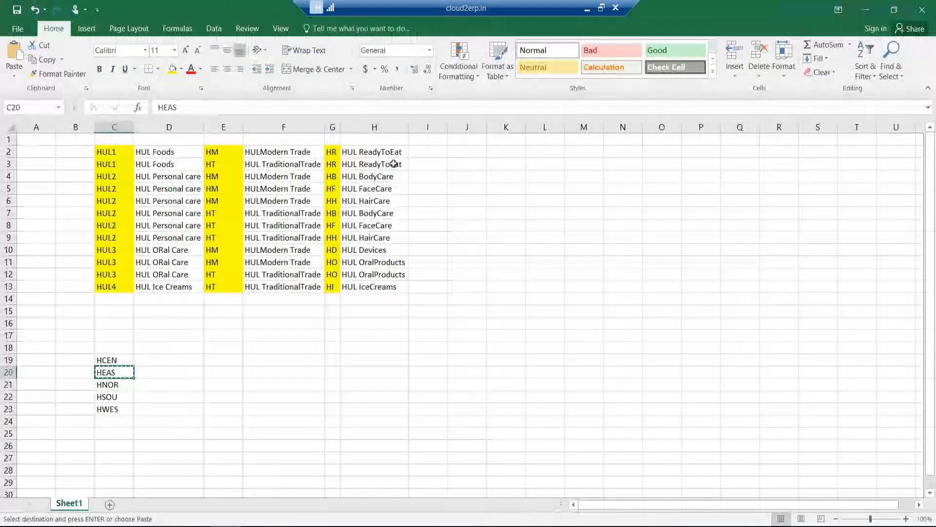
left_click(424, 151)
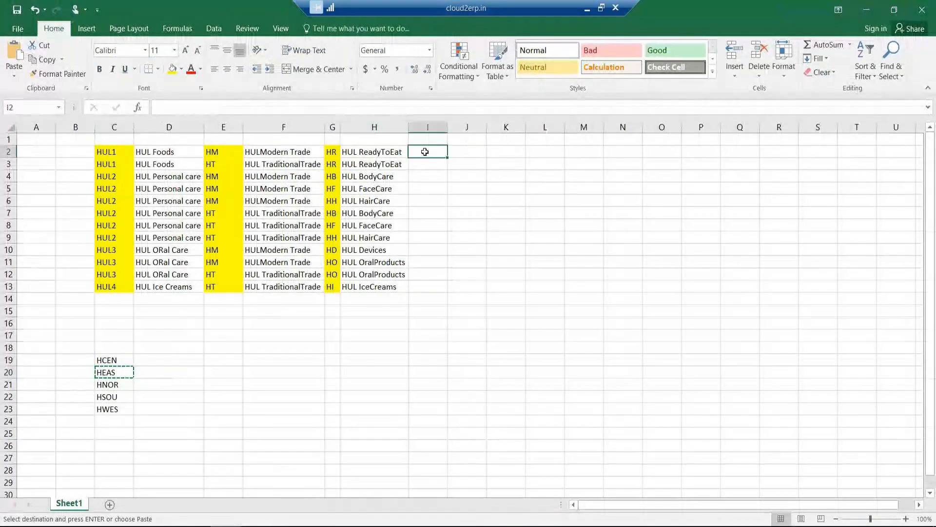
key("ctrl+v")
left_click_drag(449, 157, 431, 294)
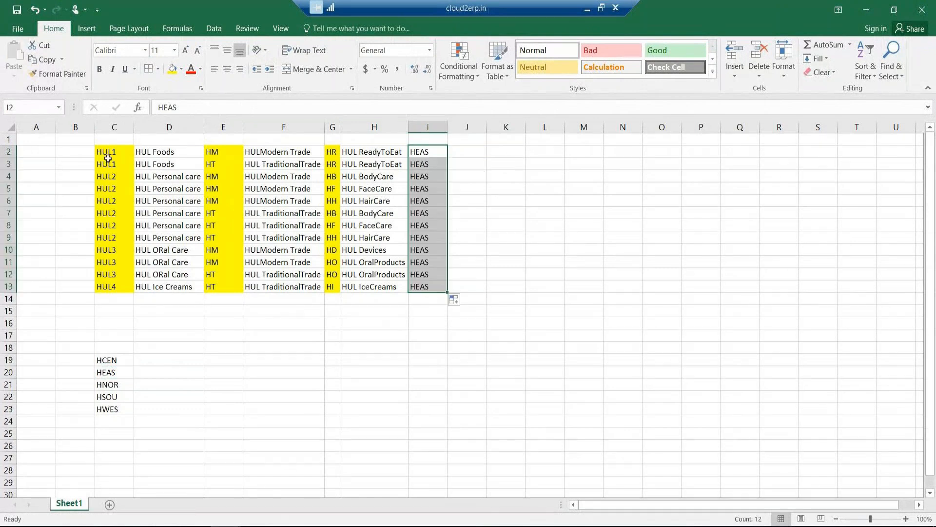
Copy the Excel rows C2:I13 with office HEAS into the first empty SAP entry rows and validate them.
left_click_drag(108, 158, 414, 282)
key("ctrl+c")
key("alt+Tab")
key("ctrl+v")
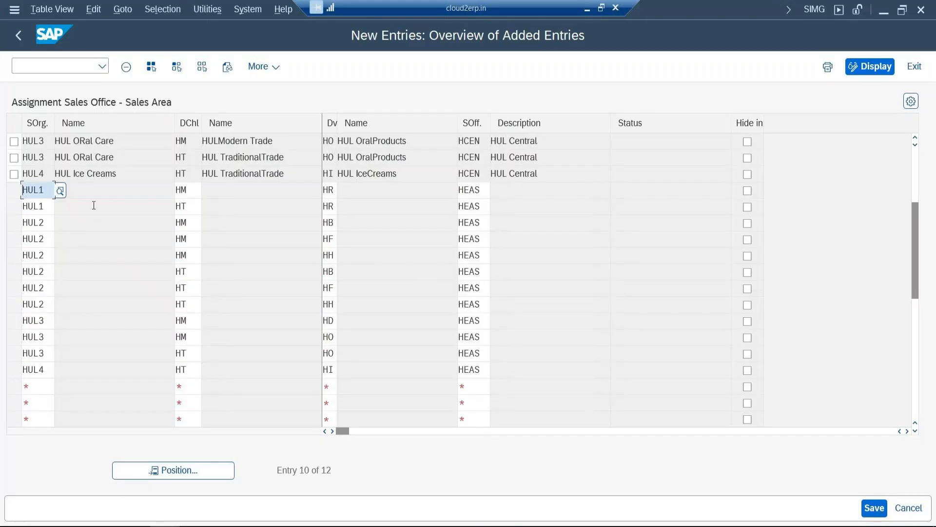
key("Return")
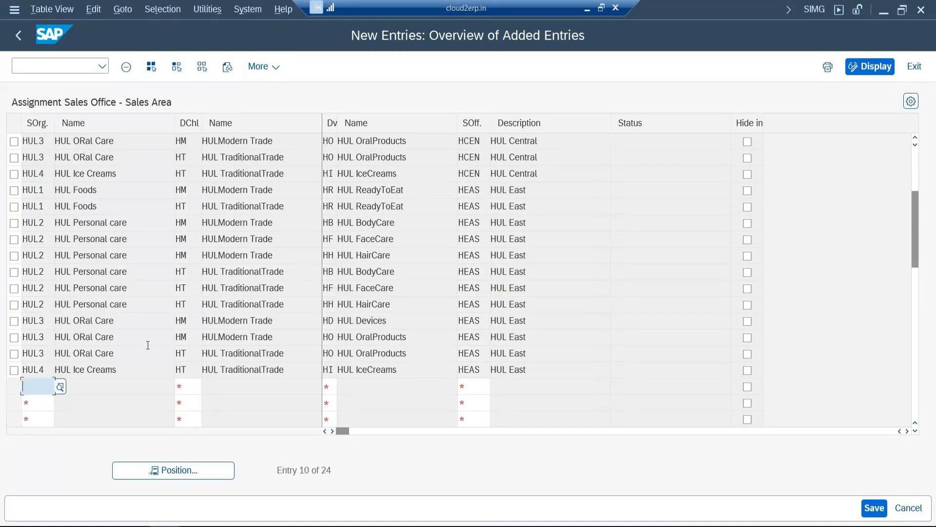
Switch to Excel, copy the office code HNOR from C21 and fill it into I2:I13.
scroll(345, 225, "down", 5)
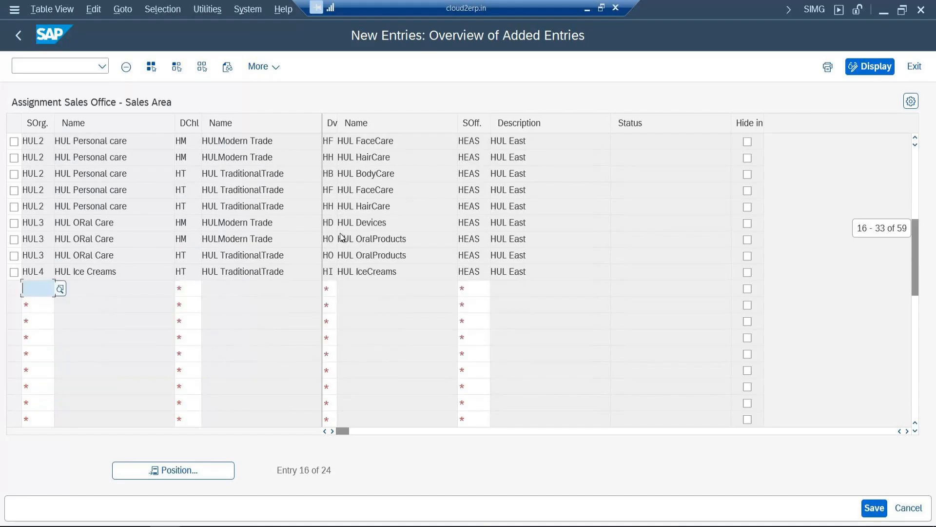
scroll(341, 234, "up", 1)
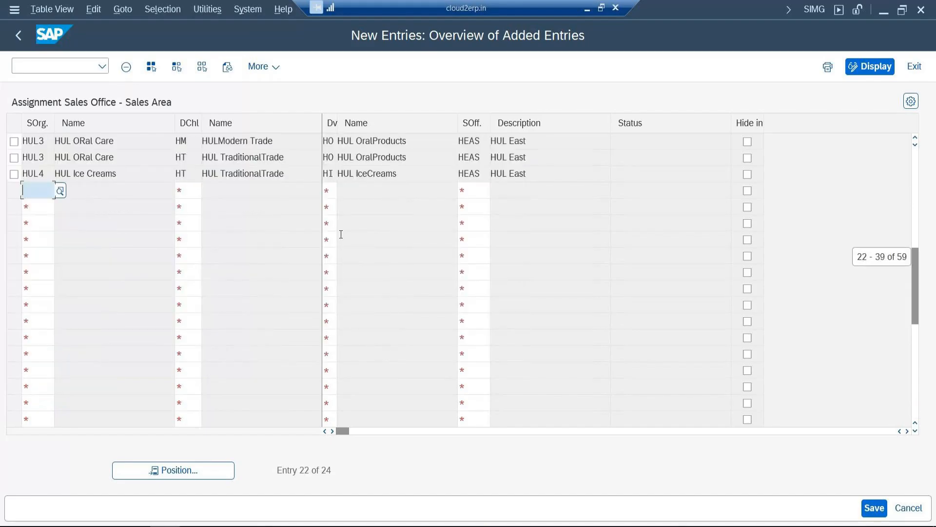
key("alt+Tab")
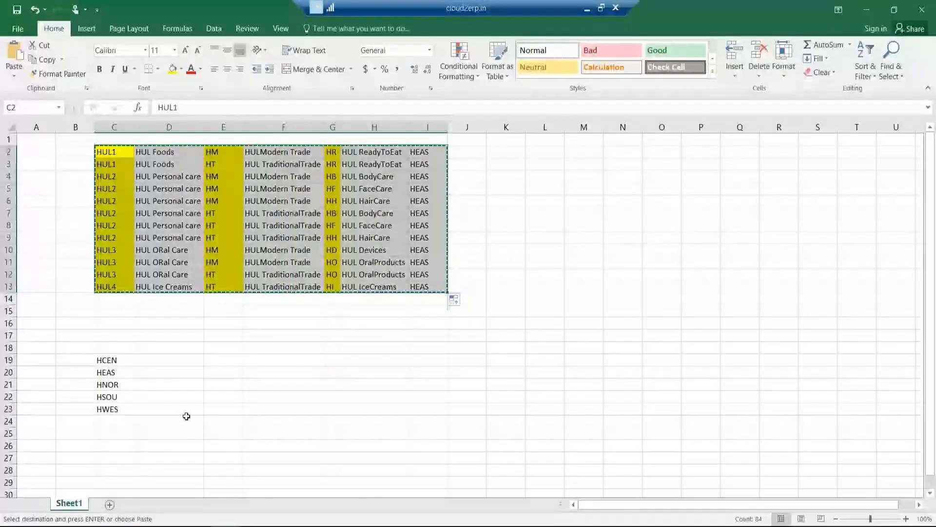
left_click(125, 384)
key("ctrl+c")
left_click(430, 155)
key("ctrl+v")
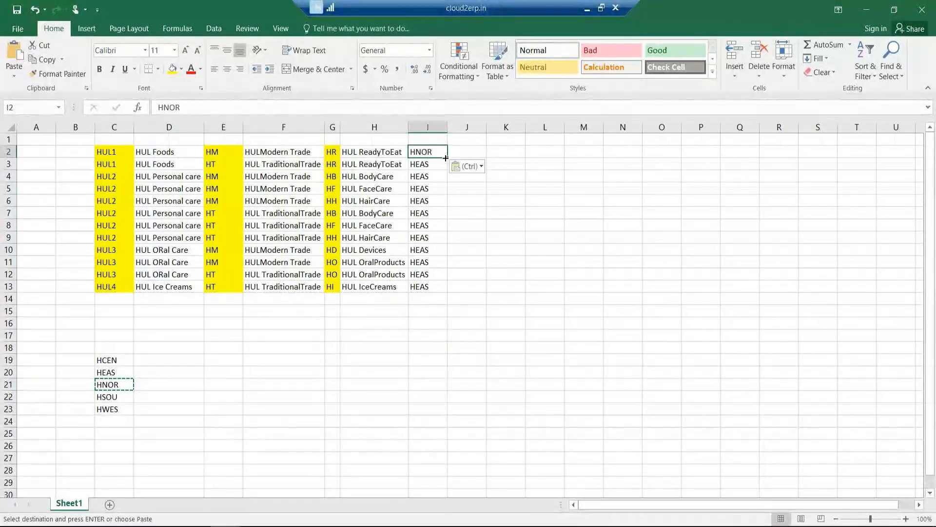
left_click_drag(445, 157, 430, 290)
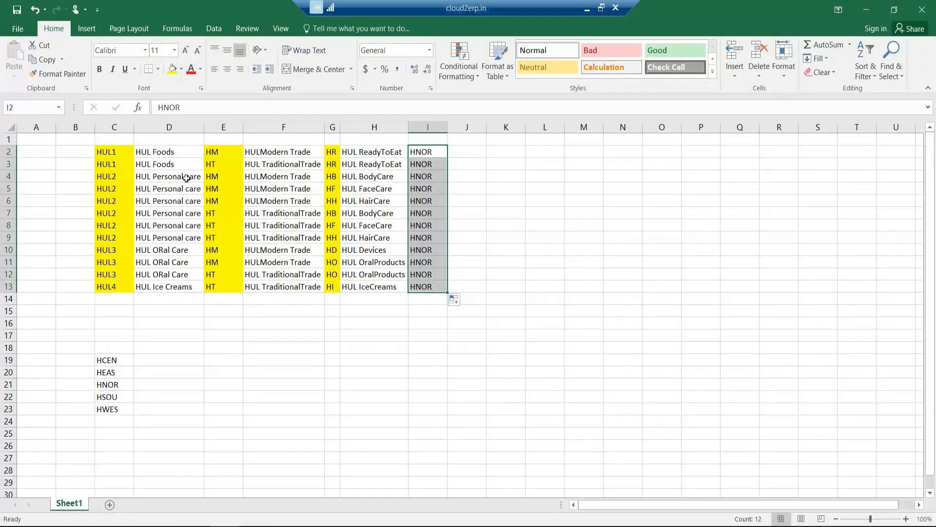
Copy the Excel rows C2:I13 with office HNOR into the empty SAP entry rows, validate them and skip the rejected HUL1/HM/HR row.
left_click_drag(117, 150, 415, 288)
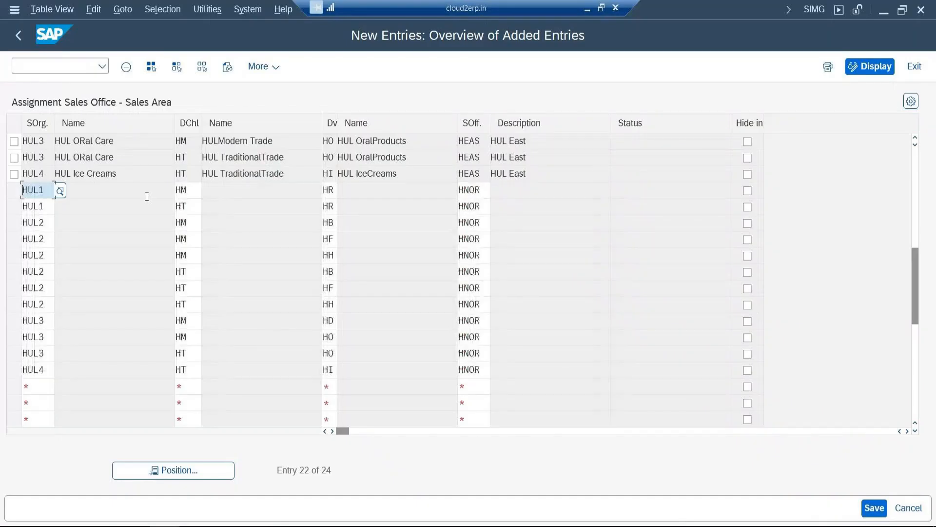
key("Return")
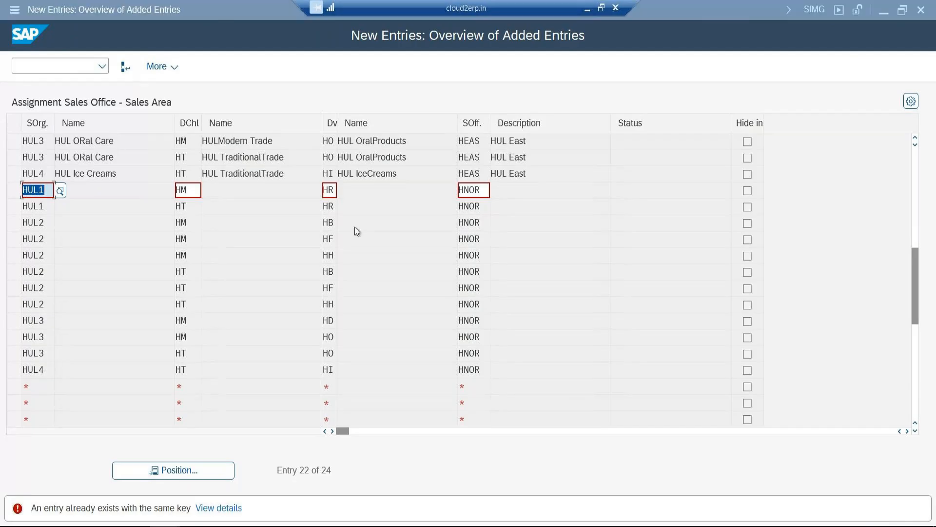
key("alt+Tab")
key("alt+Tab")
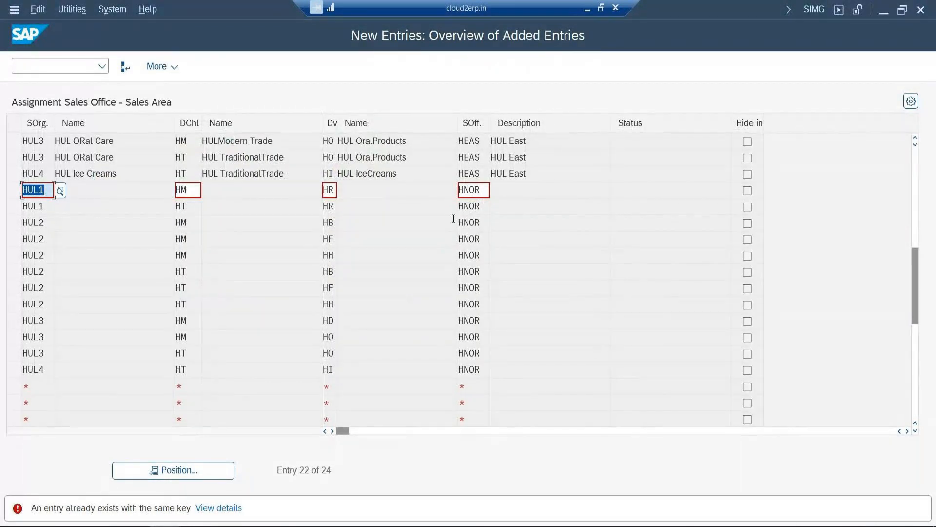
left_click(127, 68)
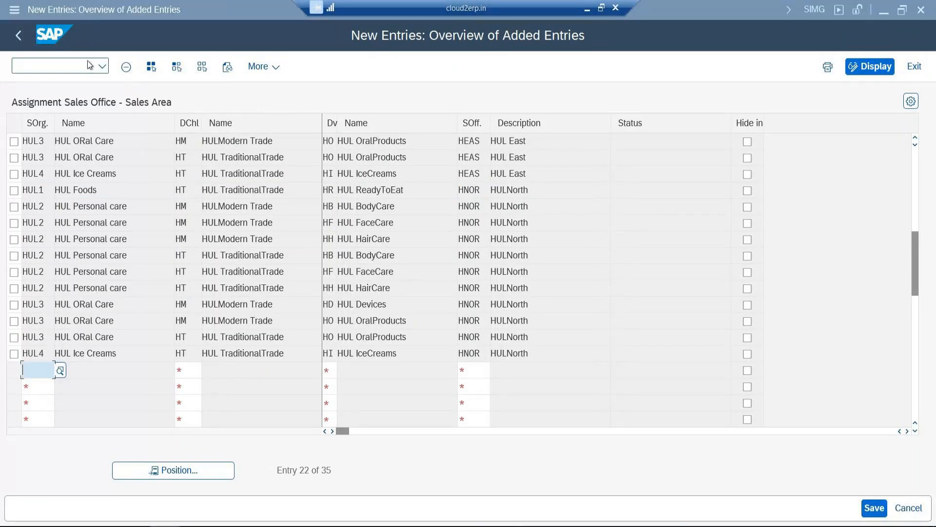
Switch to Excel, copy the office code HSOU from C22 and fill it into I2:I13.
key("alt+Tab")
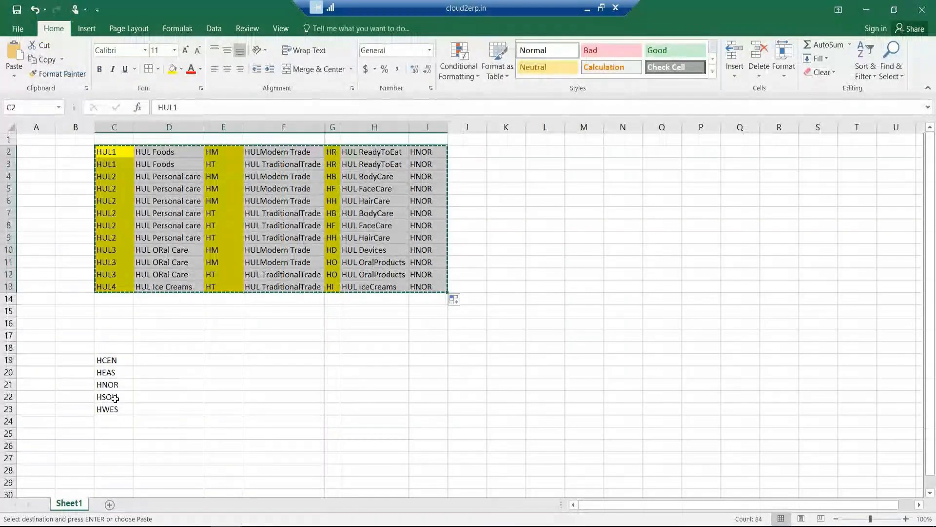
left_click(116, 398)
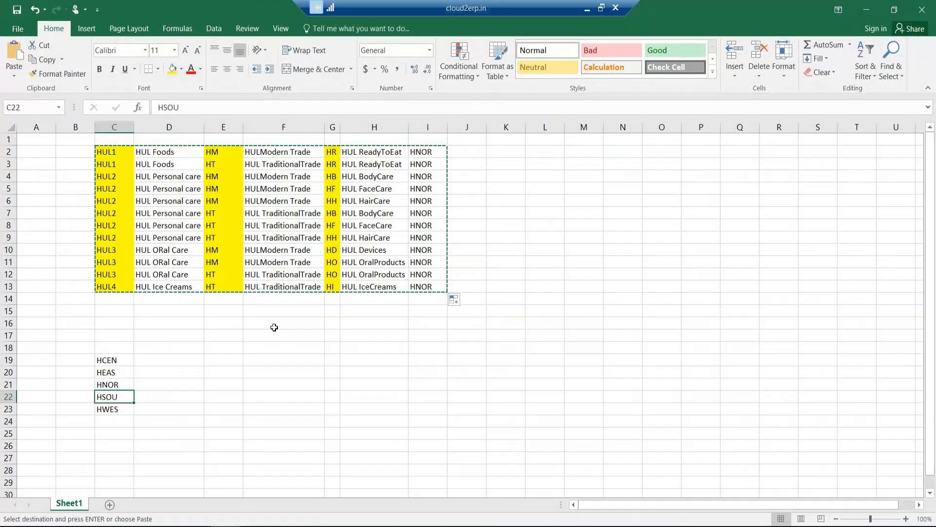
key("ctrl+c")
left_click(440, 155)
key("ctrl+v")
left_click_drag(442, 160, 434, 291)
Copy the Excel rows C2:I13 with office HSOU into the empty SAP entry rows and validate them.
left_click_drag(116, 149, 423, 286)
key("ctrl+c")
key("alt+Tab")
left_click(913, 374)
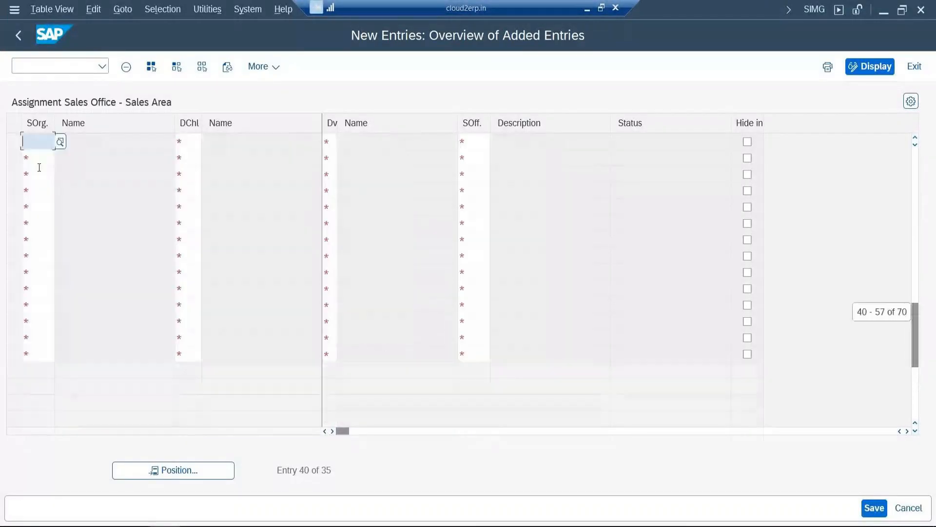
key("ctrl+v")
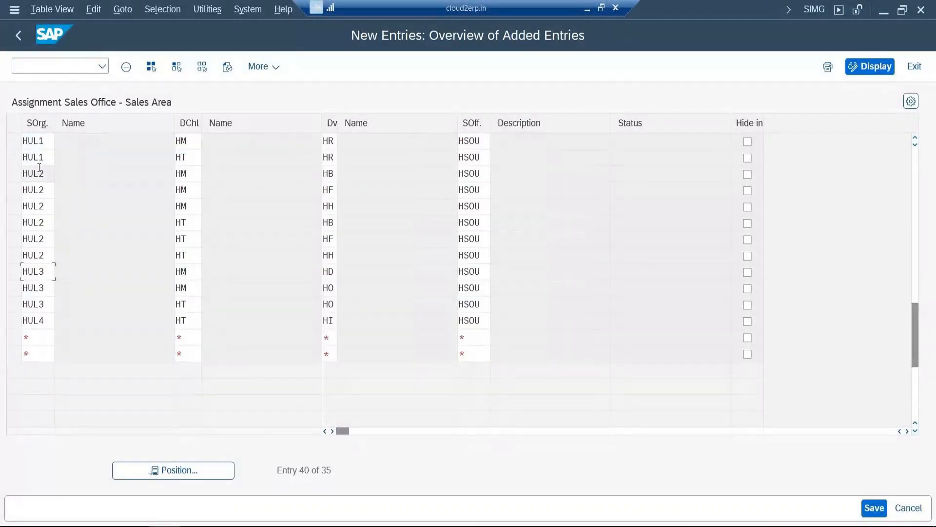
key("Return")
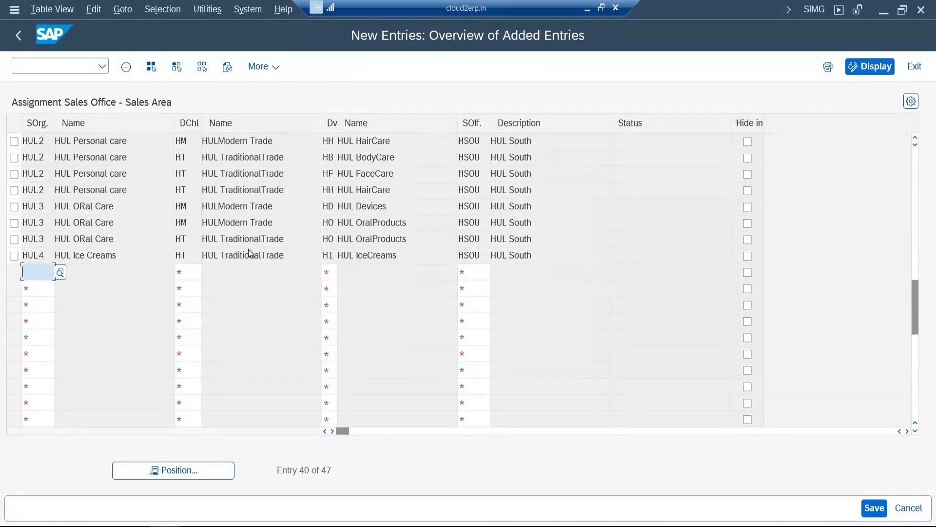
Switch to Excel, copy the office code HWES from C23 and fill it into I2:I13.
key("alt+Tab")
left_click(117, 407)
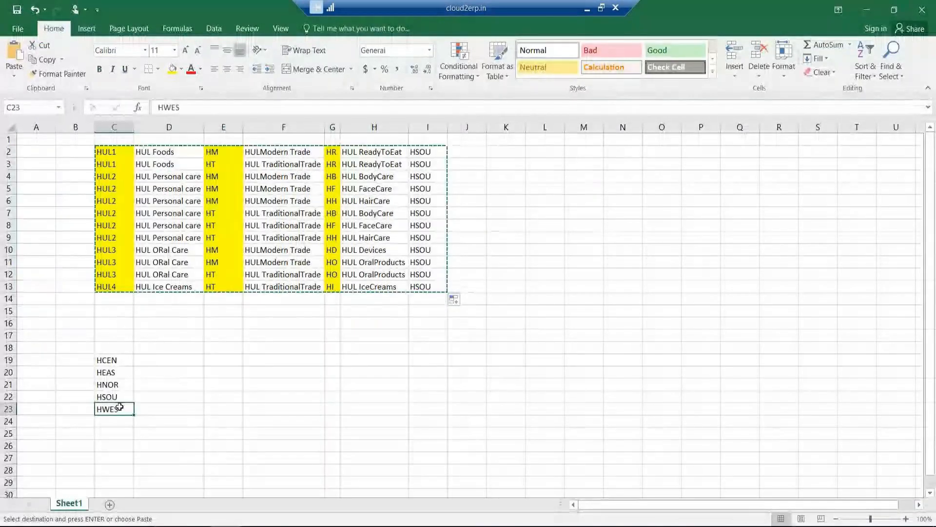
key("ctrl+c")
left_click(439, 155)
key("ctrl+v")
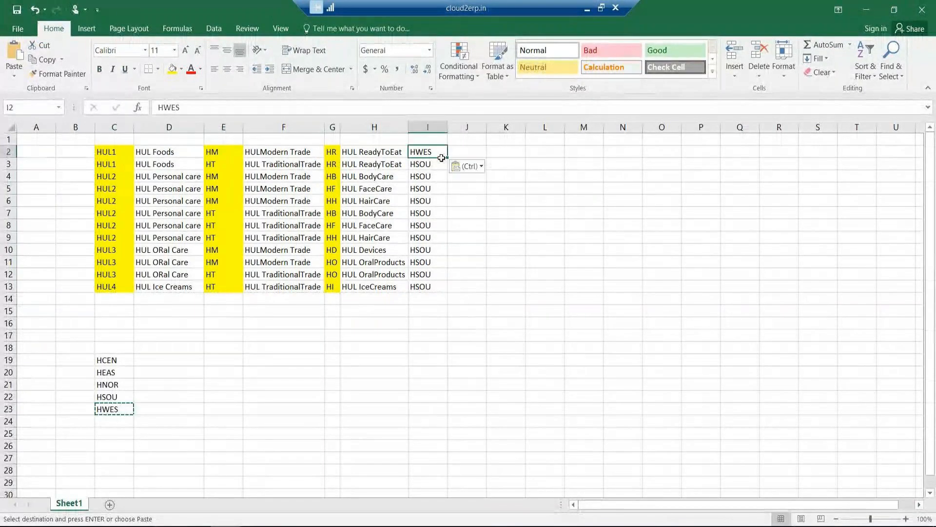
left_click_drag(447, 158, 440, 288)
Copy the Excel rows C2:I13 with office HWES into the empty SAP entry rows, then validate and save all assignments.
left_click_drag(112, 151, 441, 276)
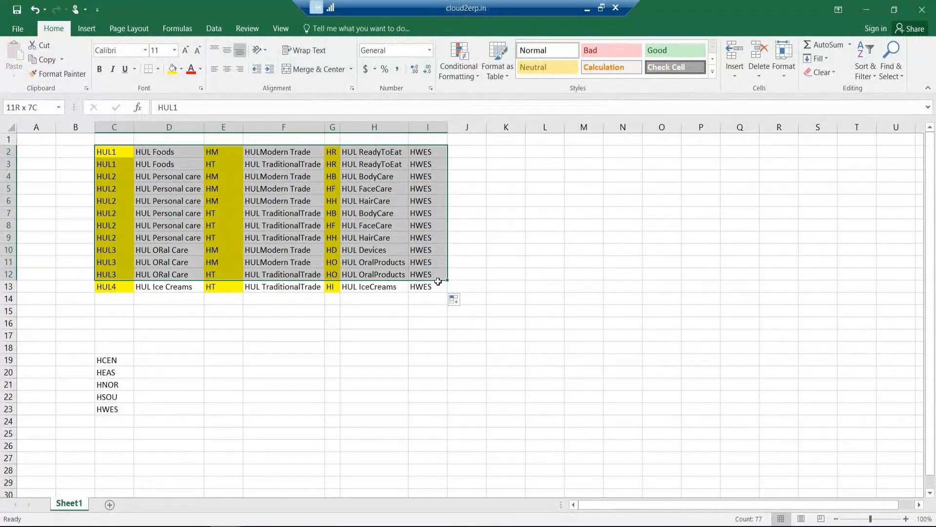
key("shift+Down")
key("ctrl+c")
key("alt+Tab")
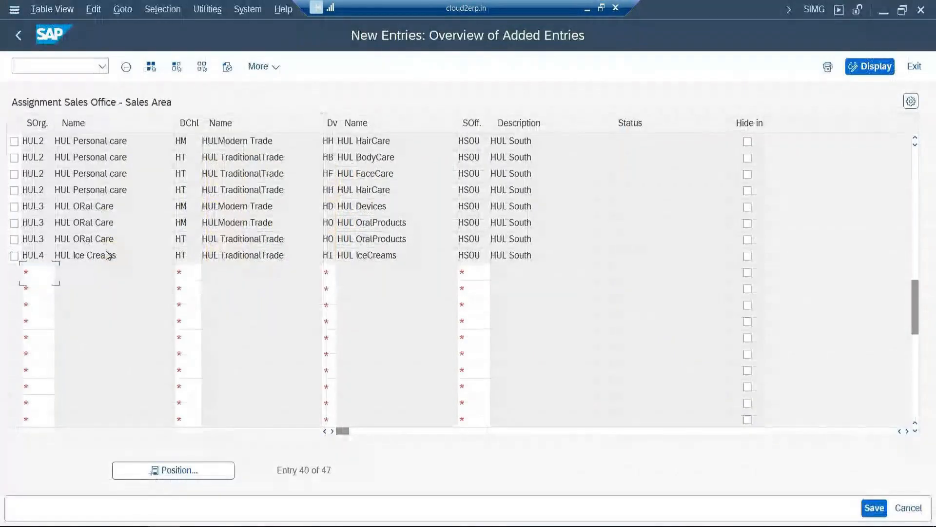
scroll(107, 255, "down", 2)
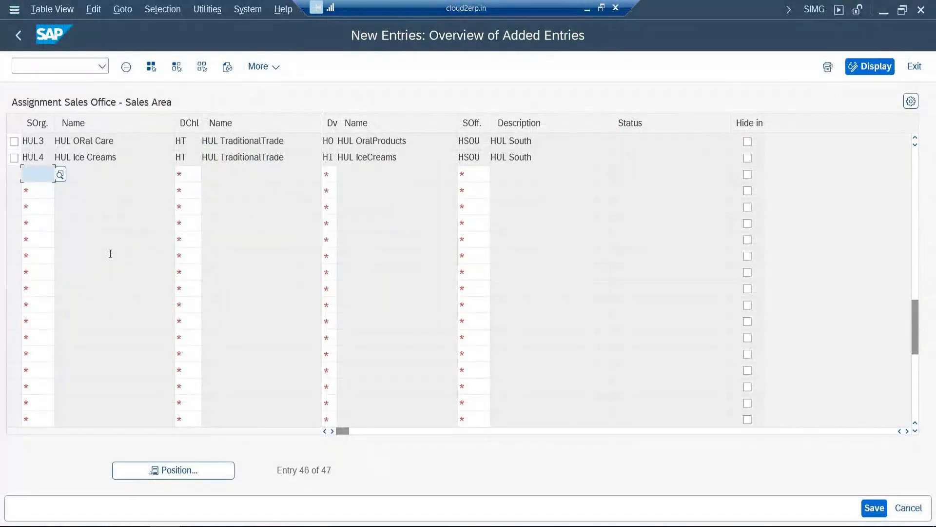
key("ctrl+v")
key("Return")
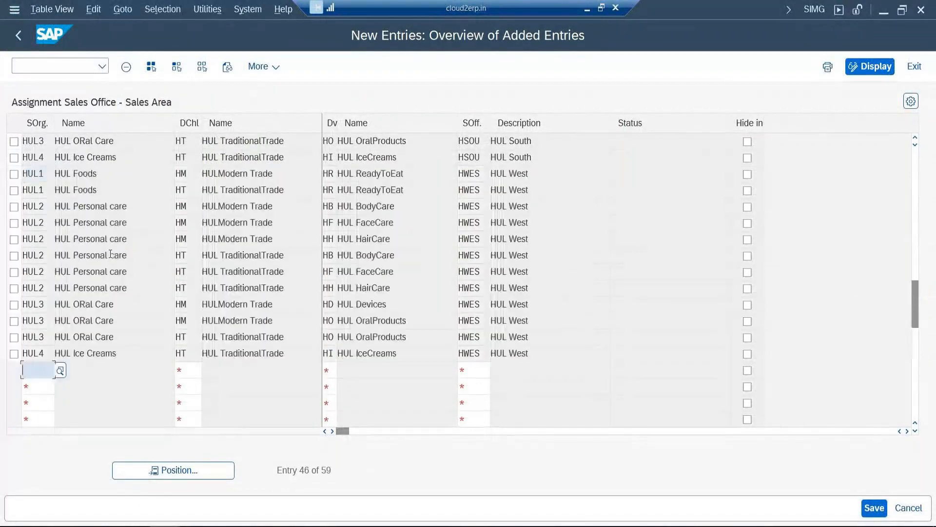
key("ctrl+s")
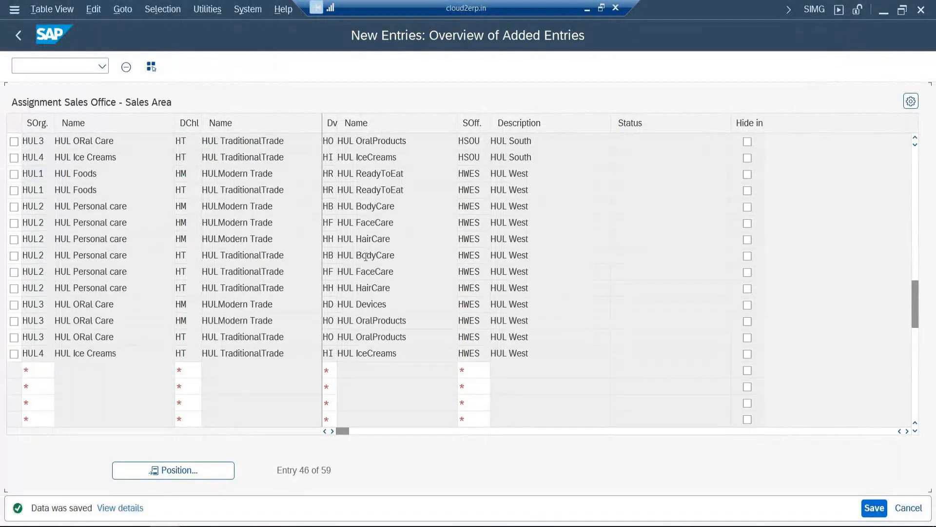
Return from the sales office assignments to the IMG and open the activity Assign sales group to sales office.
scroll(366, 257, "up", 15)
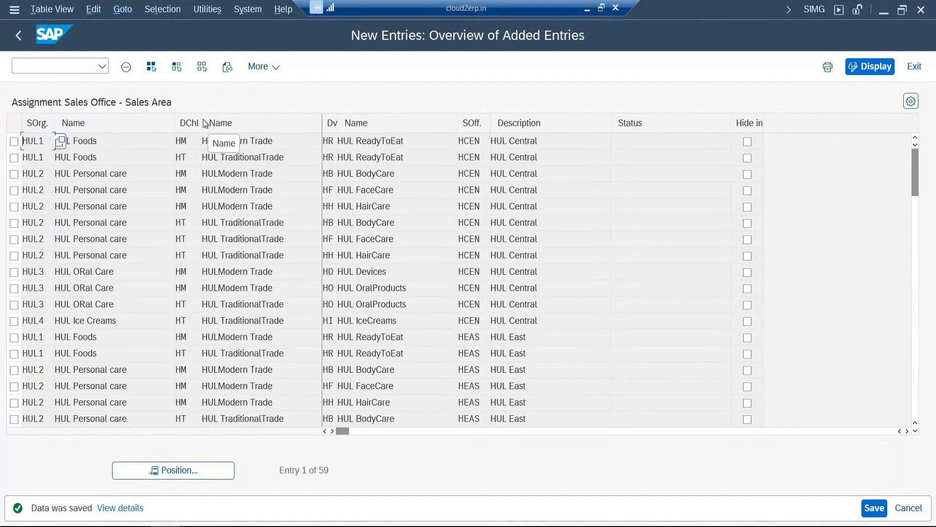
key("alt+Tab")
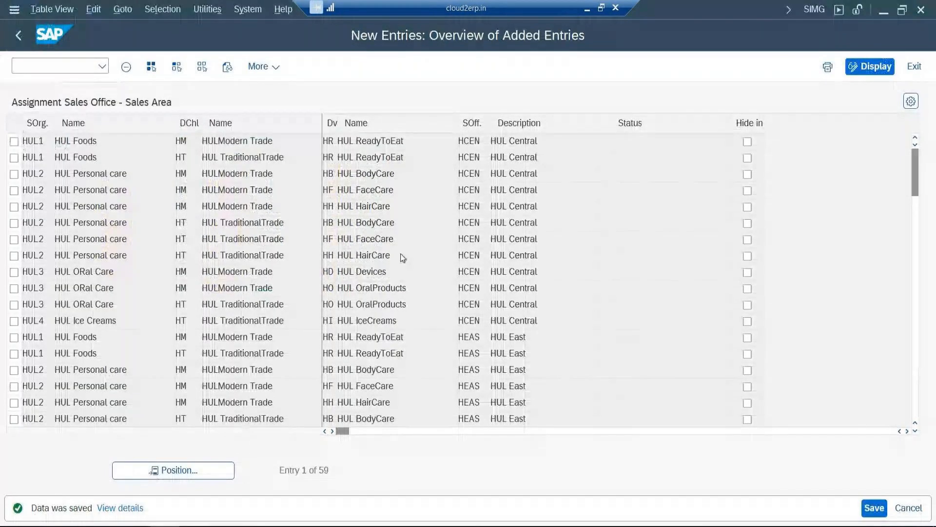
scroll(400, 253, "down", 2)
left_click(18, 35)
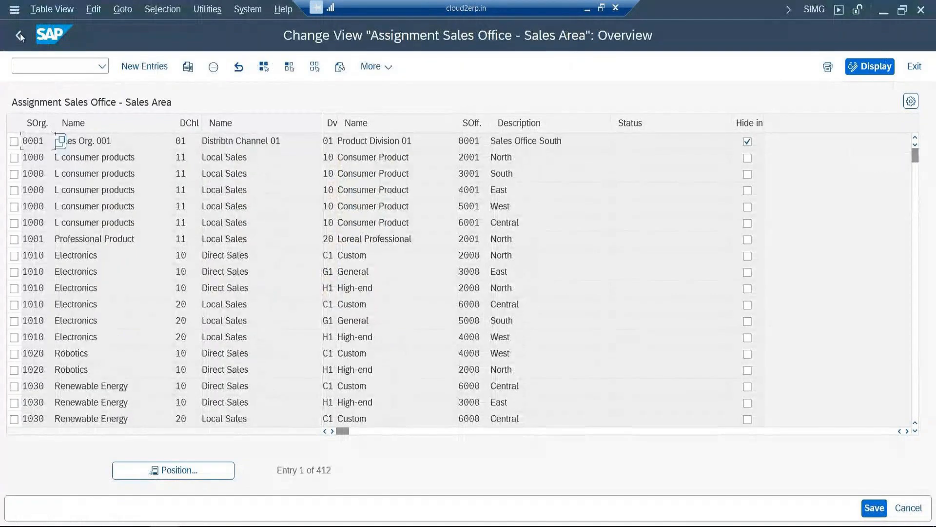
left_click(19, 35)
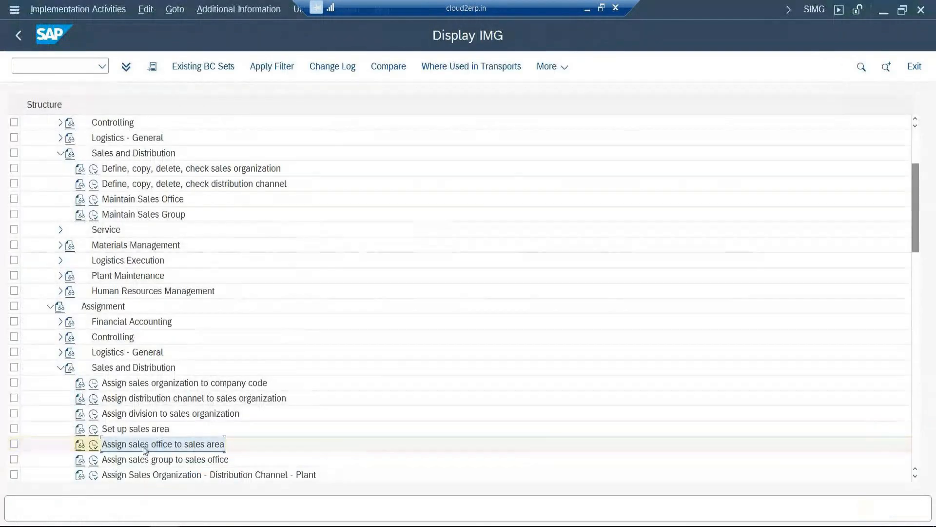
scroll(163, 448, "down", 1)
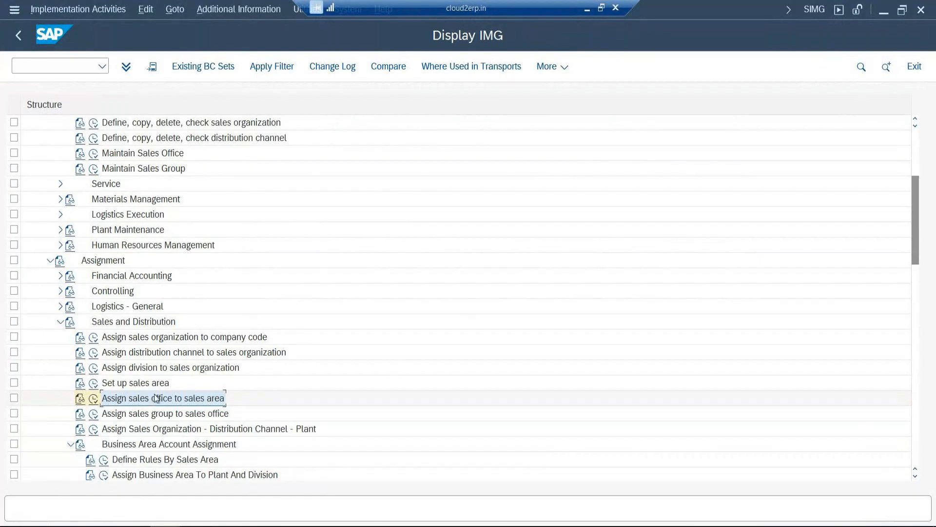
left_click(93, 415)
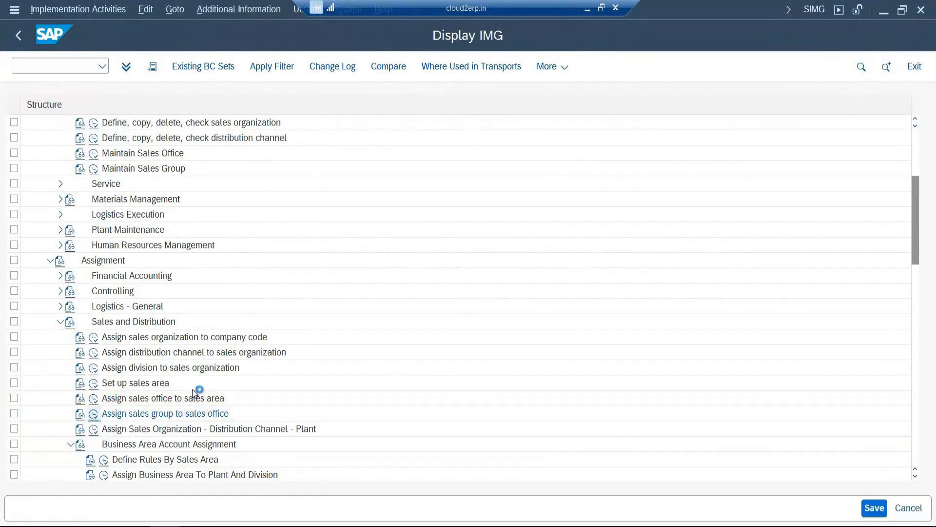
Look through the existing sales office to sales group assignments for HUL entries and return to the IMG.
scroll(152, 349, "down", 2)
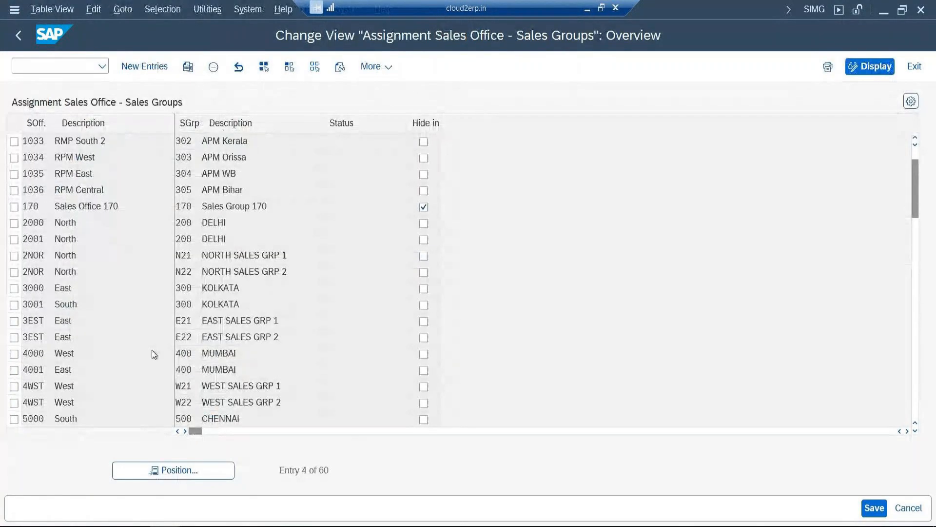
scroll(153, 348, "down", 1)
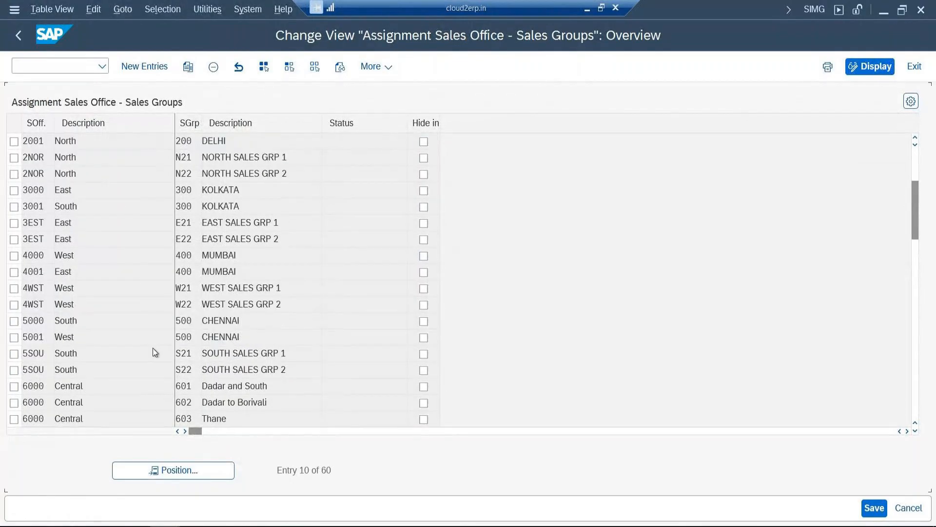
scroll(153, 347, "down", 3)
scroll(154, 347, "down", 4)
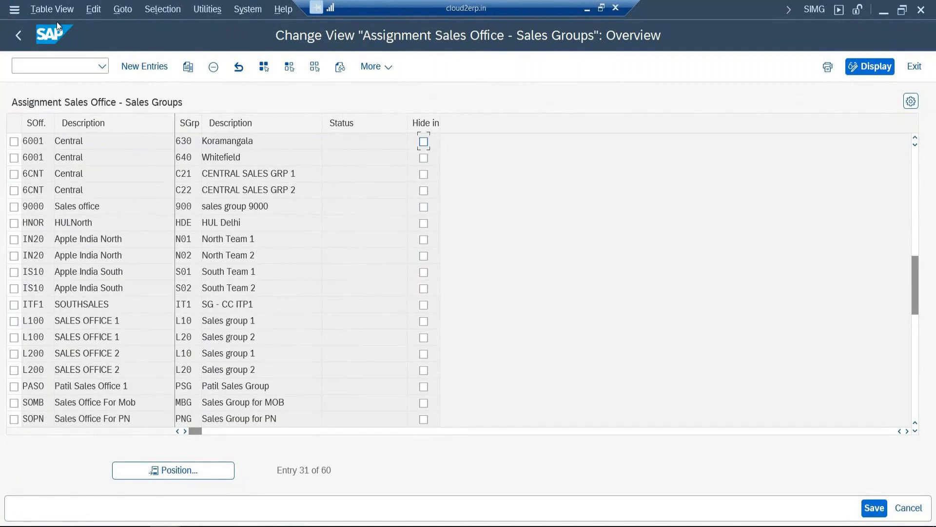
left_click(16, 43)
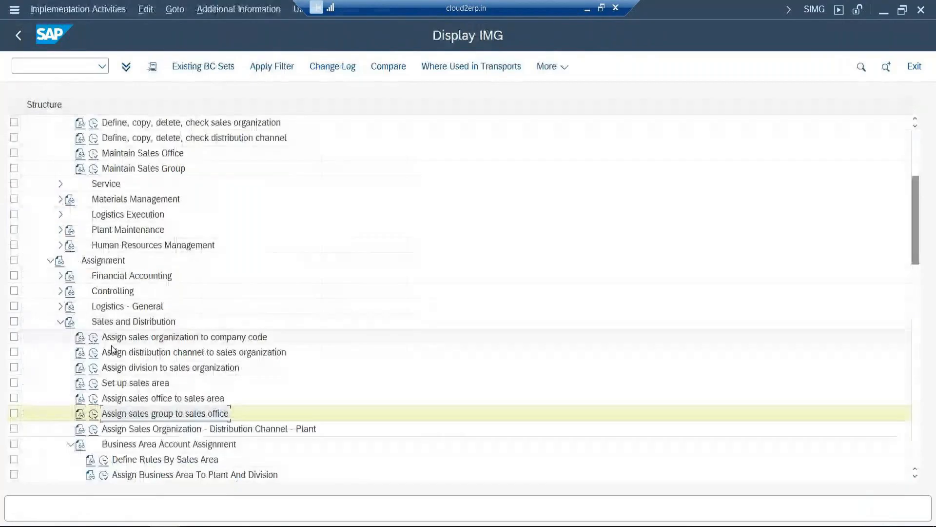
Open Maintain Sales Group and copy the HUL sales groups HAD to HTH with their descriptions into Excel, starting at F19.
left_click(93, 170)
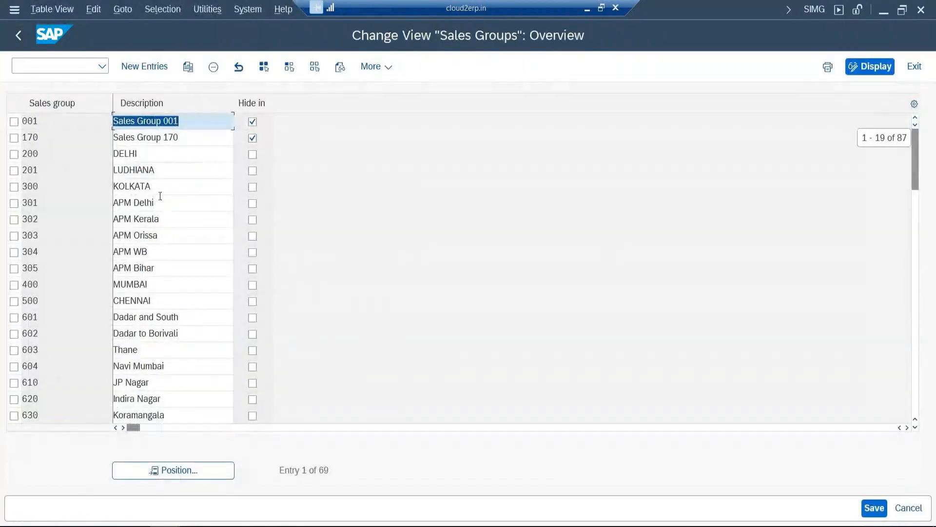
left_click(203, 471)
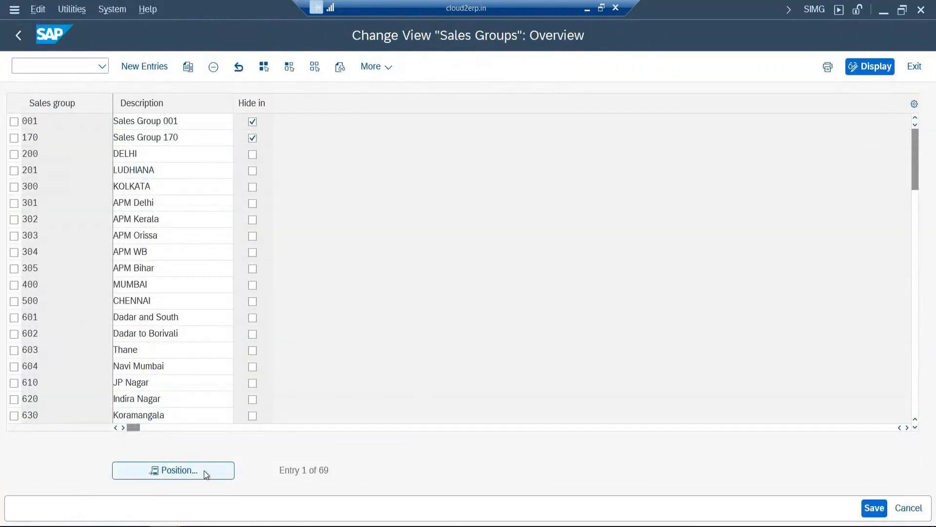
scroll(99, 159, "down", 10)
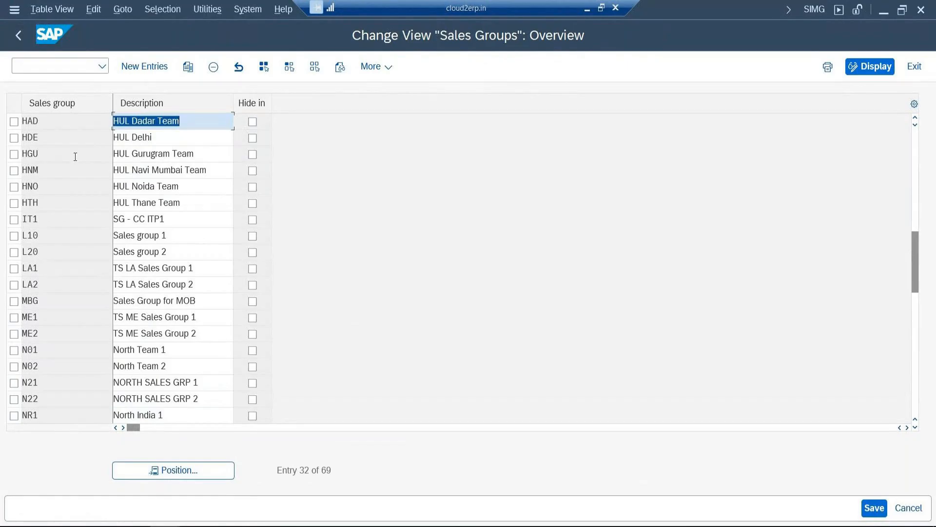
left_click_drag(40, 119, 188, 201)
key("ctrl+c")
mouse_move(232, 471)
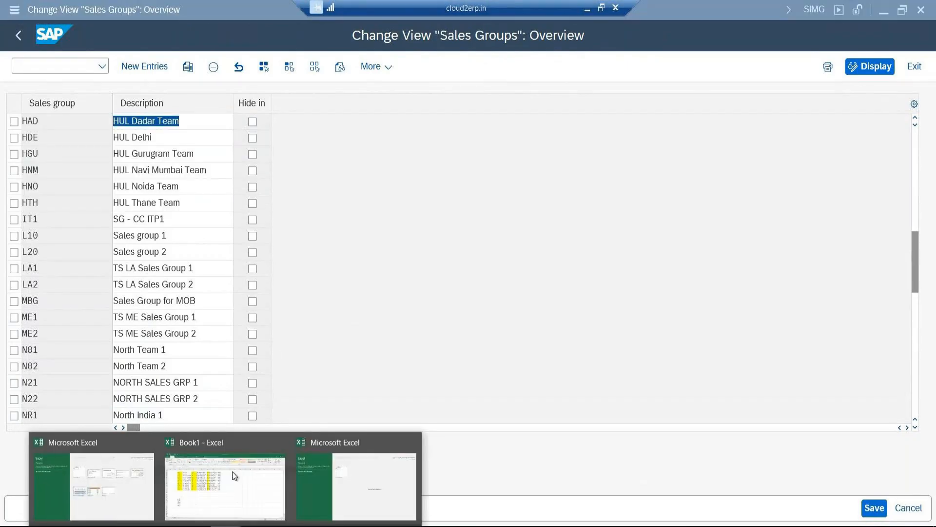
left_click(249, 473)
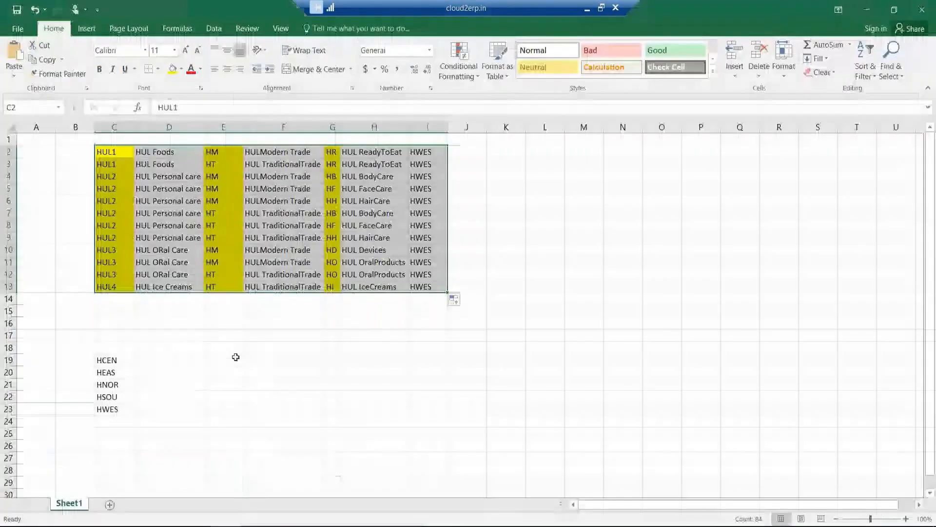
left_click(267, 361)
key("ctrl+v")
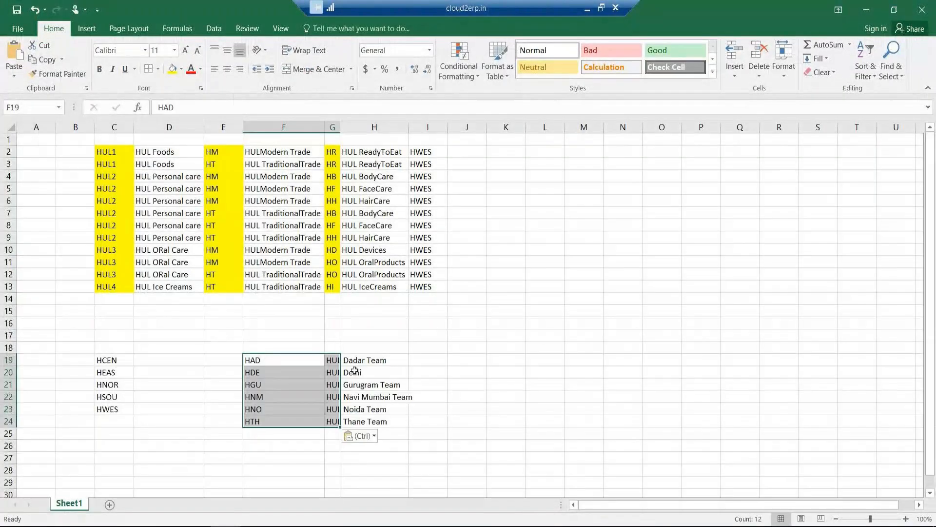
Return to SAP, reopen Assign sales group to sales office from the IMG and start new entries.
key("alt+Tab")
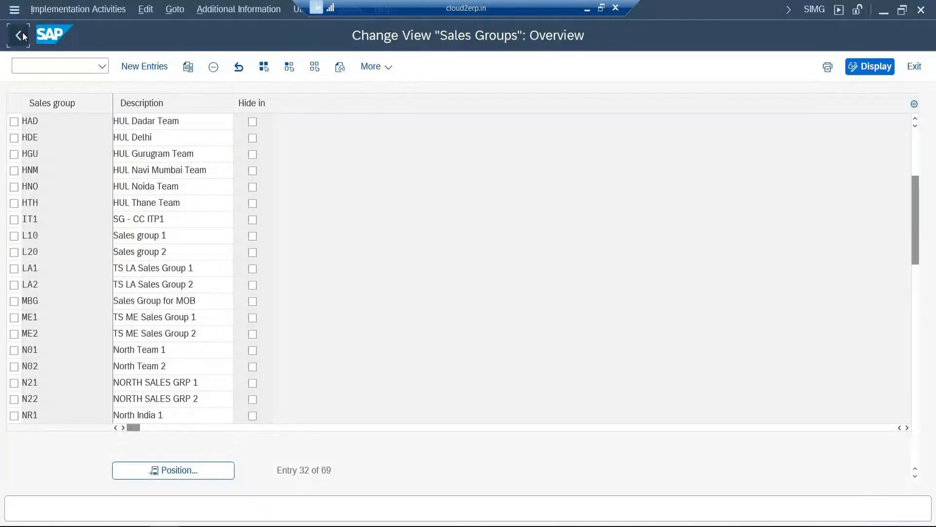
left_click(22, 33)
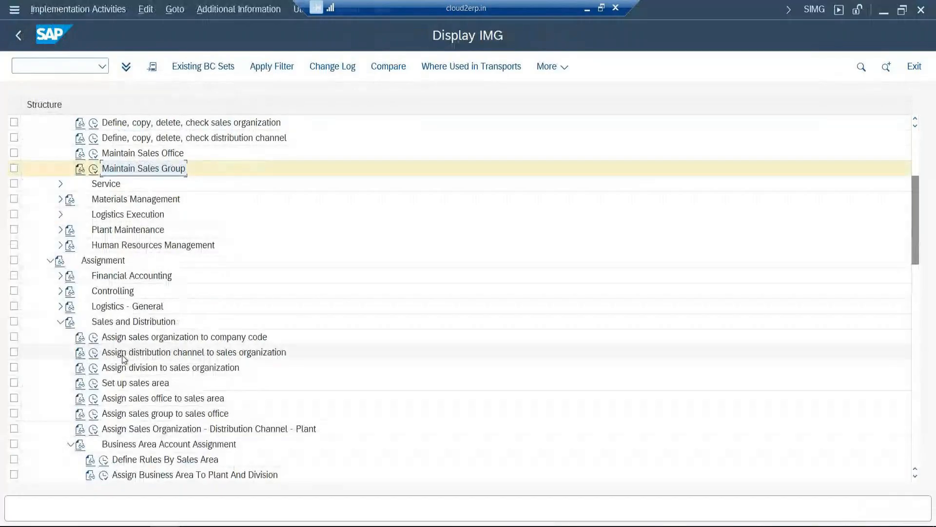
scroll(123, 361, "down", 1)
scroll(123, 360, "down", 1)
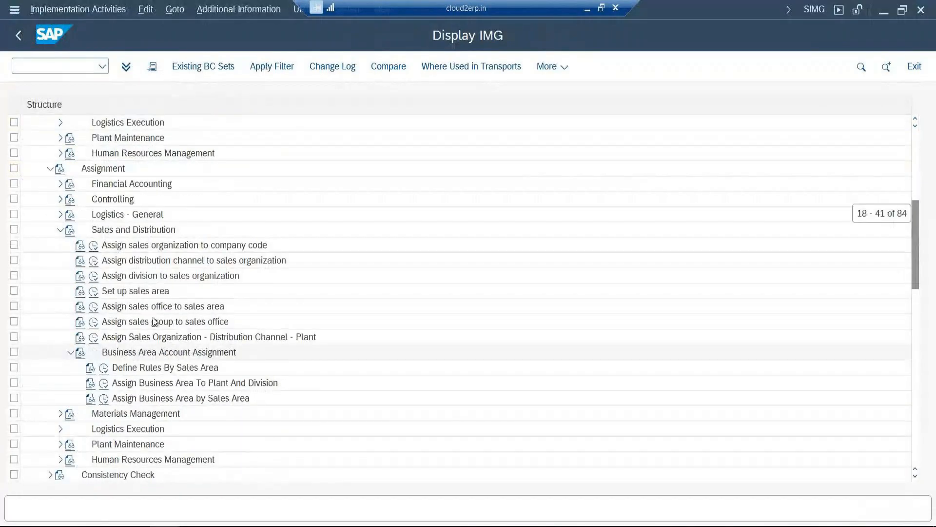
left_click(94, 321)
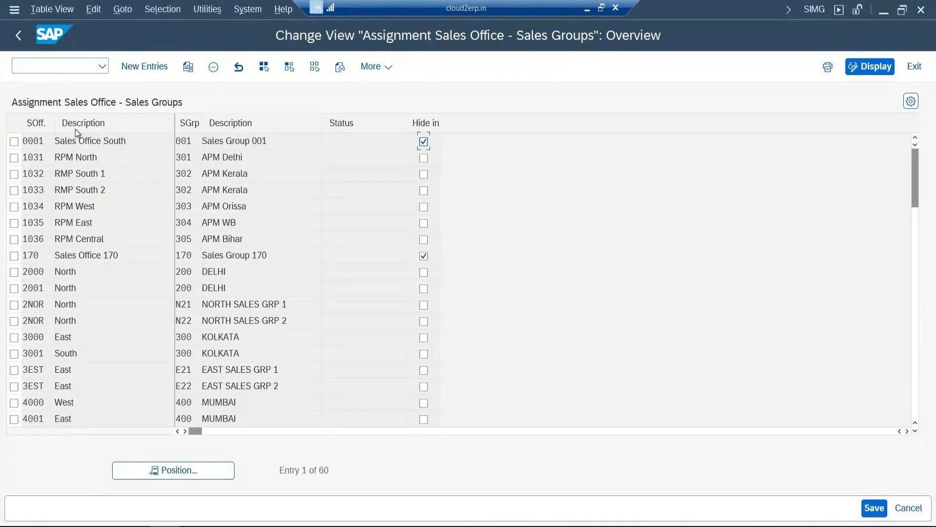
left_click(151, 66)
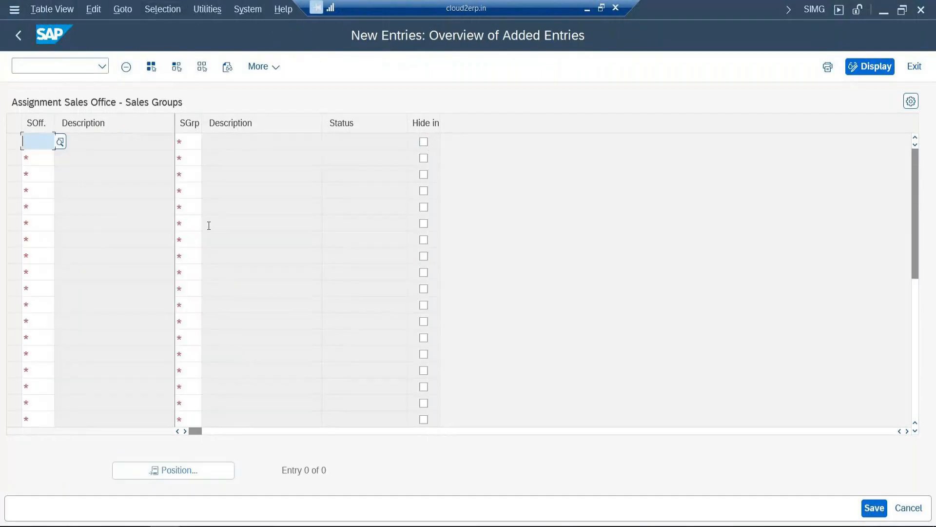
Copy the office code HCEN from Excel cell C19 into the sales office field of the first SAP entry row.
key("alt+Tab")
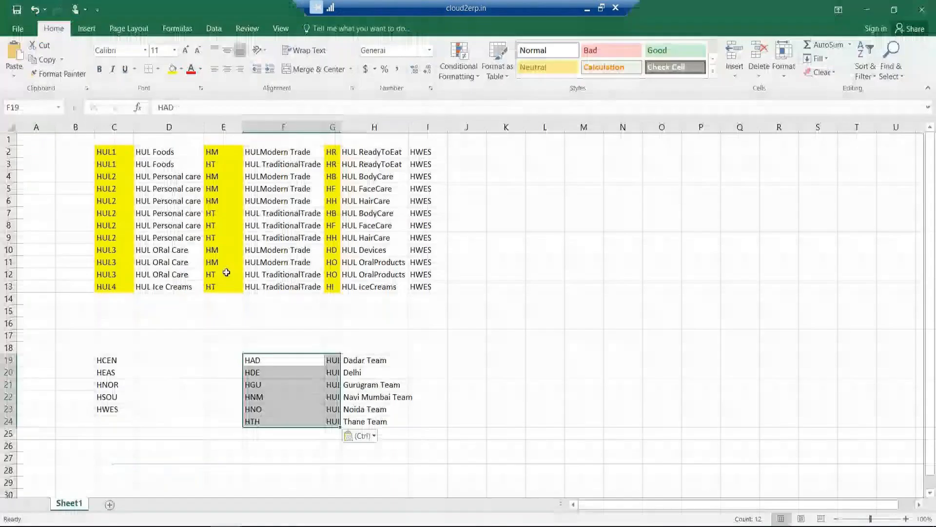
left_click(113, 360)
key("ctrl+c")
key("alt+Tab")
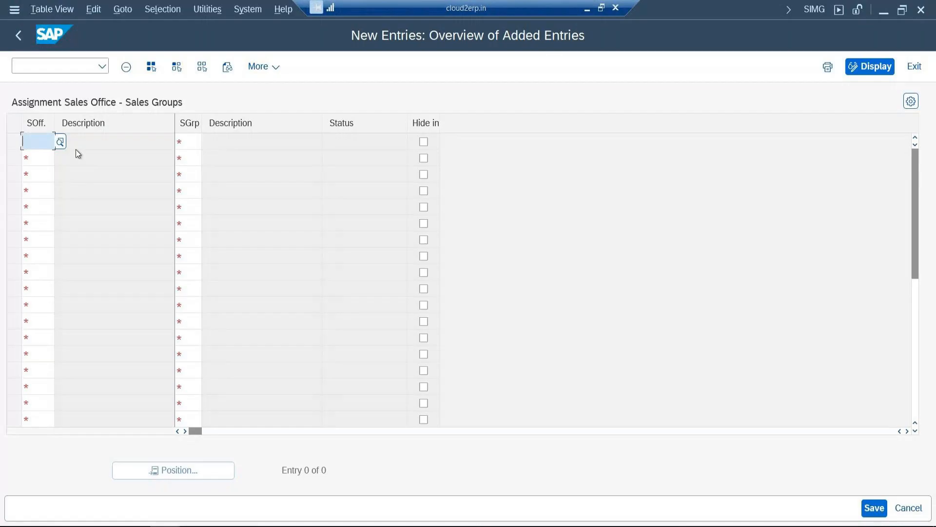
key("ctrl+v")
Check the group codes in Excel and enter sales group HAD for office HCEN in the first row.
key("alt+Tab")
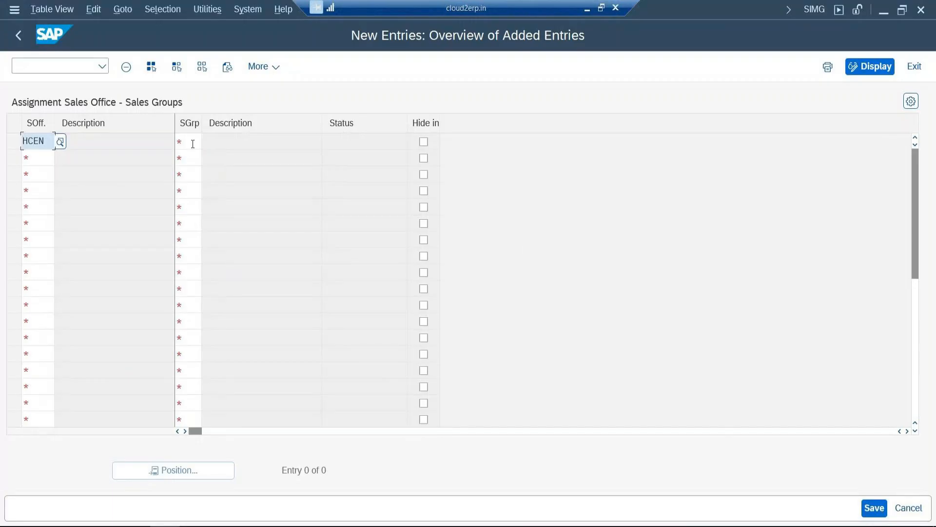
left_click(193, 144)
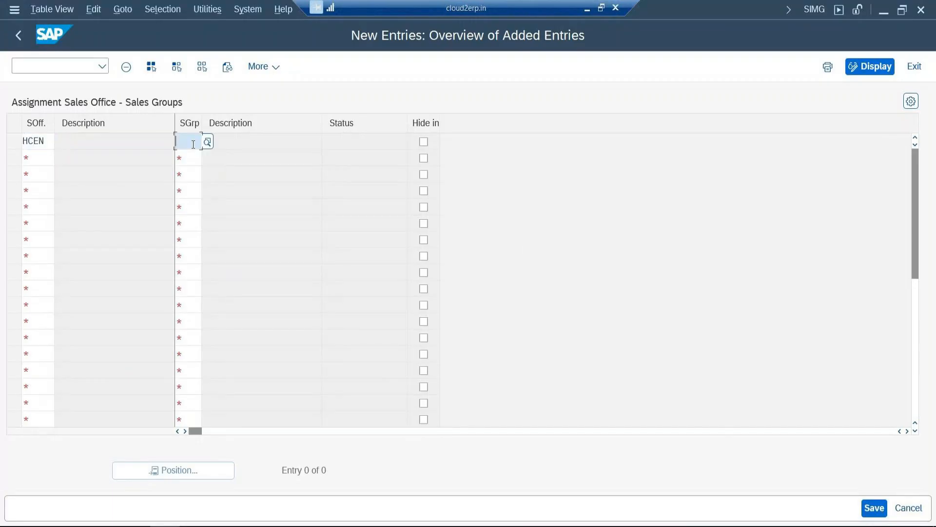
type("HADHNM")
key("BackSpace")
key("BackSpace")
key("BackSpace")
key("Return")
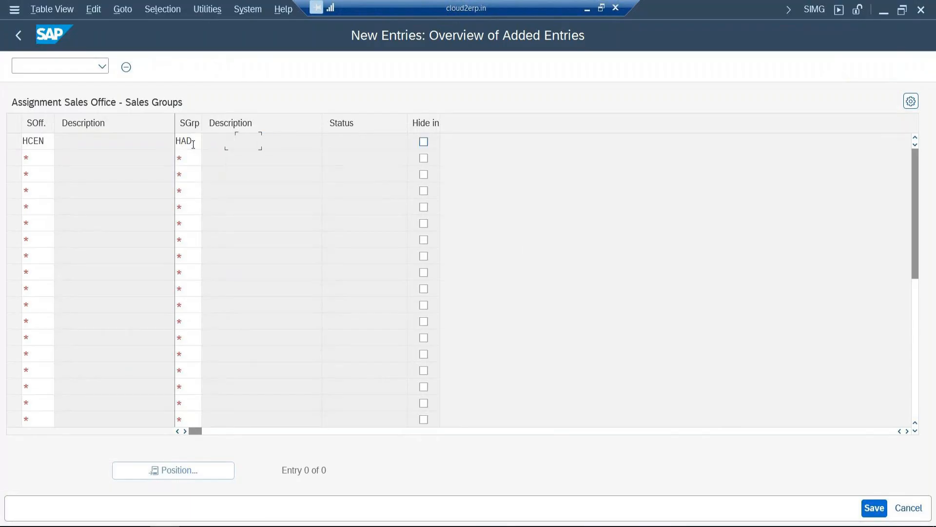
Enter sales office HCEN with sales group HNM in the second row.
type("HCEN")
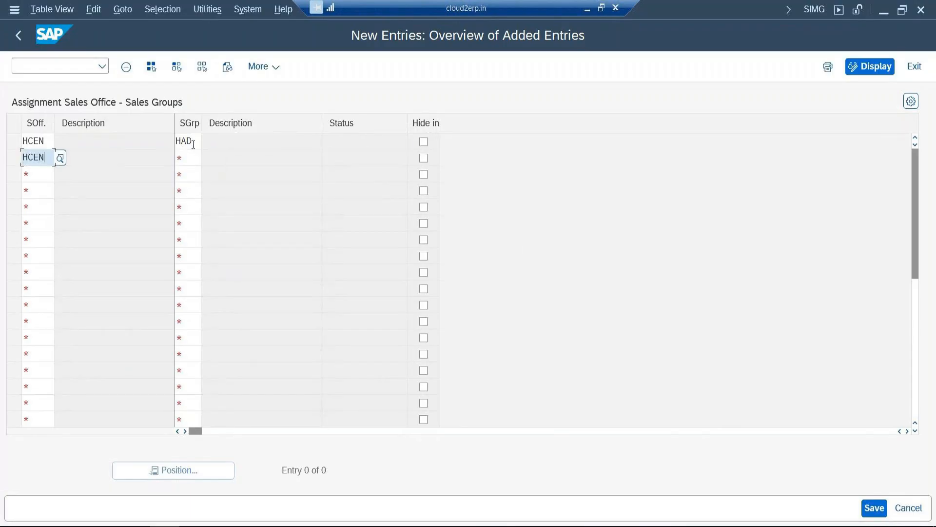
key("Tab")
type("HNM")
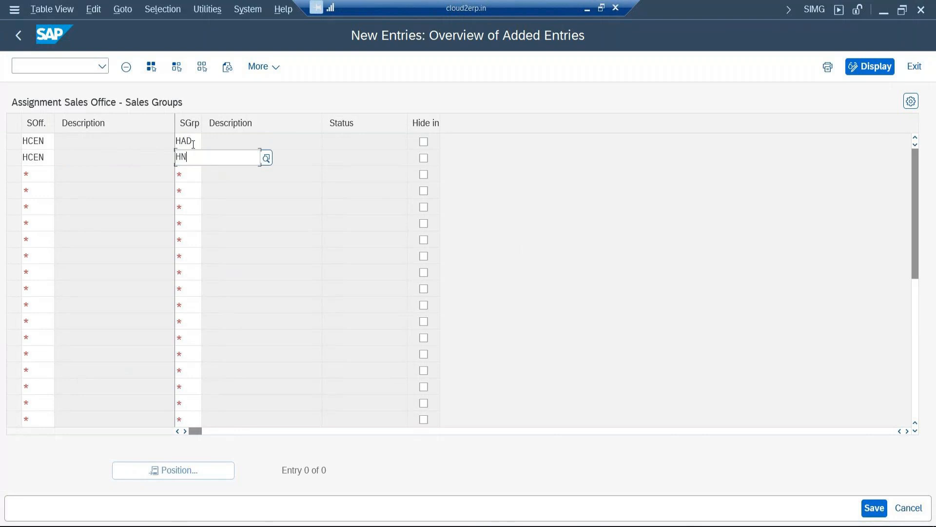
key("Tab")
key("Tab")
Enter sales office HCEN with sales group HTH in the third row and validate the entries.
type("HCEN")
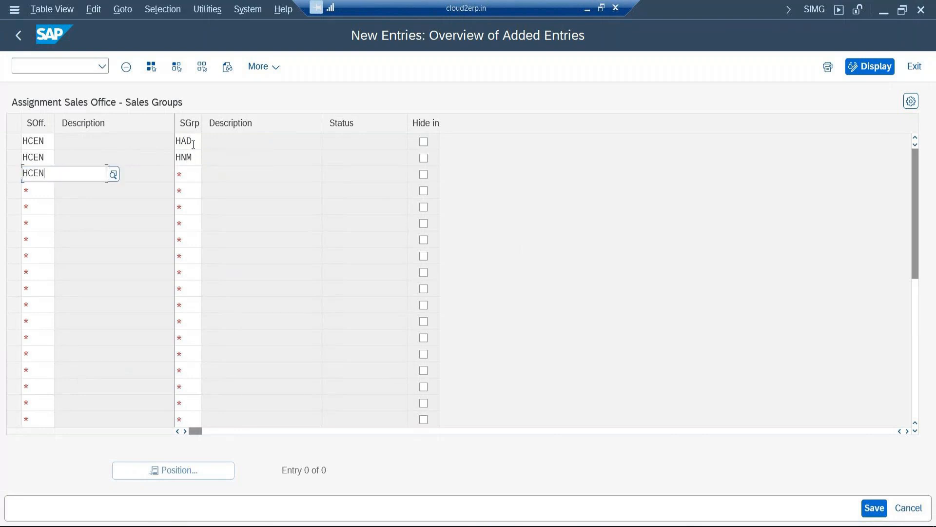
key("Tab")
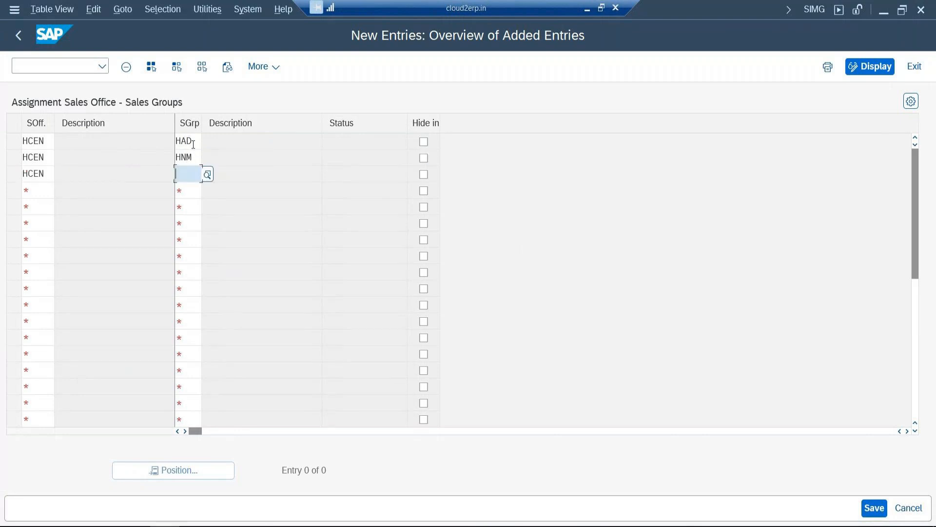
type("HT")
key("BackSpace")
key("BackSpace")
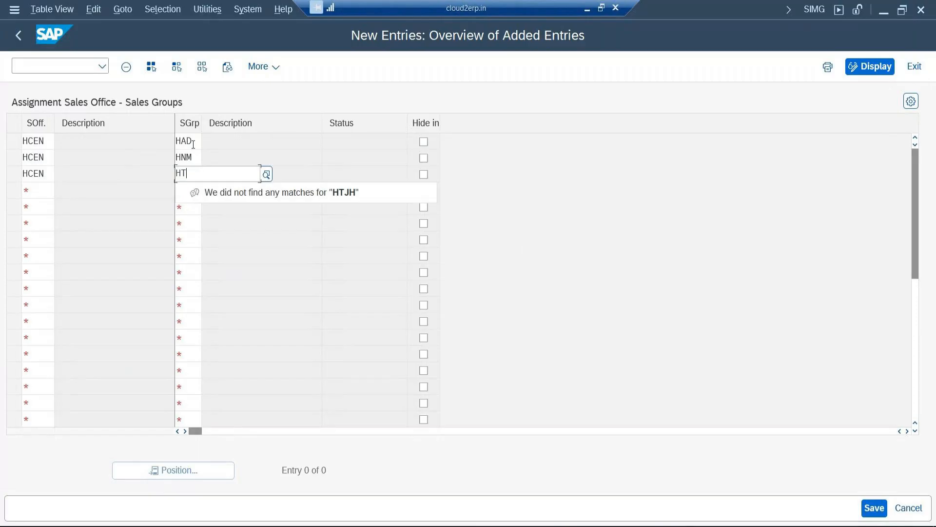
type("H")
key("alt+Tab")
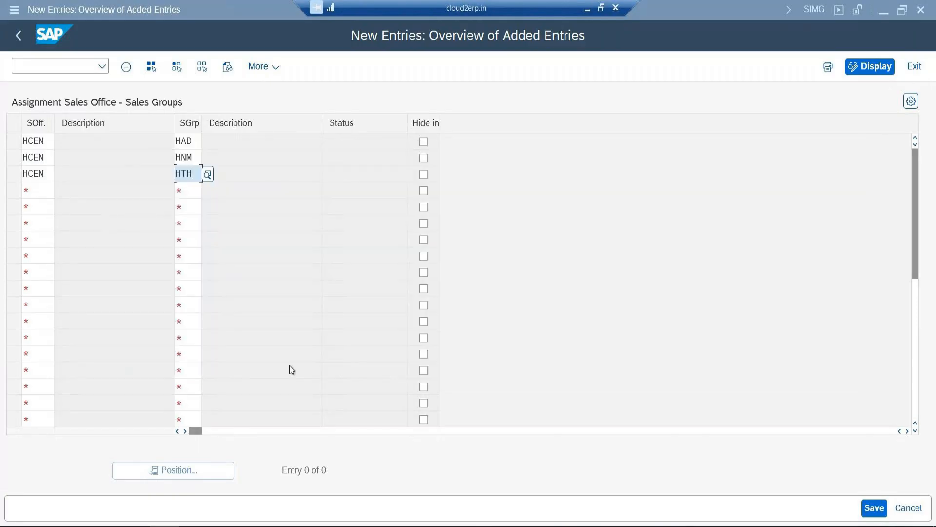
key("Return")
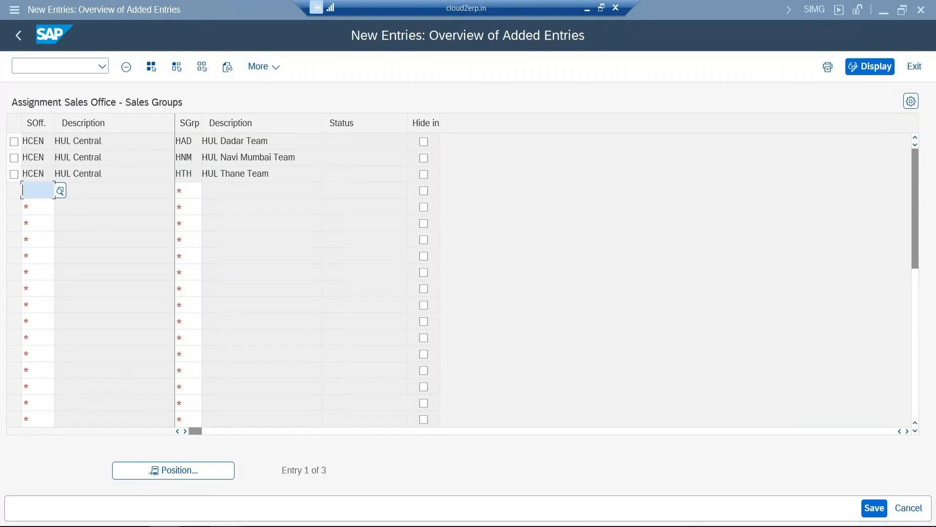
Look up the HUL Gurugram Team code in Excel, then enter sales office HNOR with sales group HGU in SAP's fourth row.
left_click(224, 525)
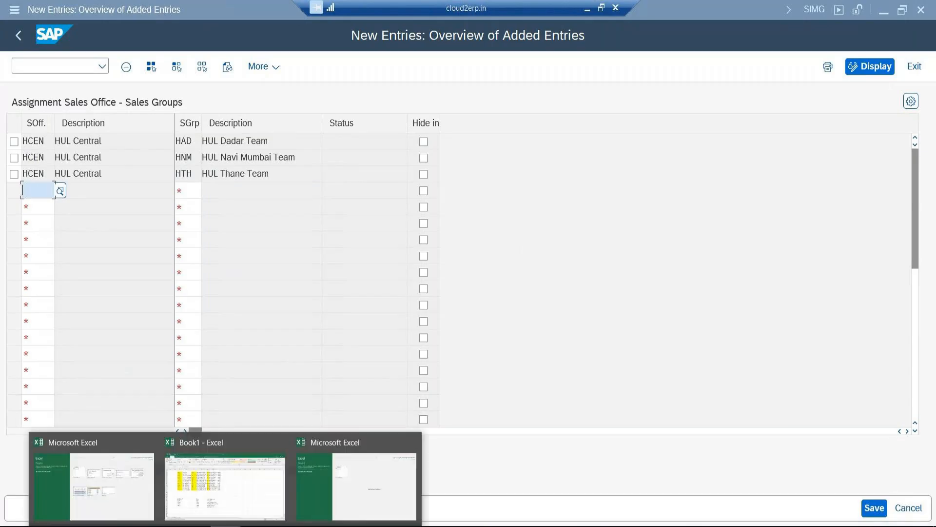
left_click(270, 490)
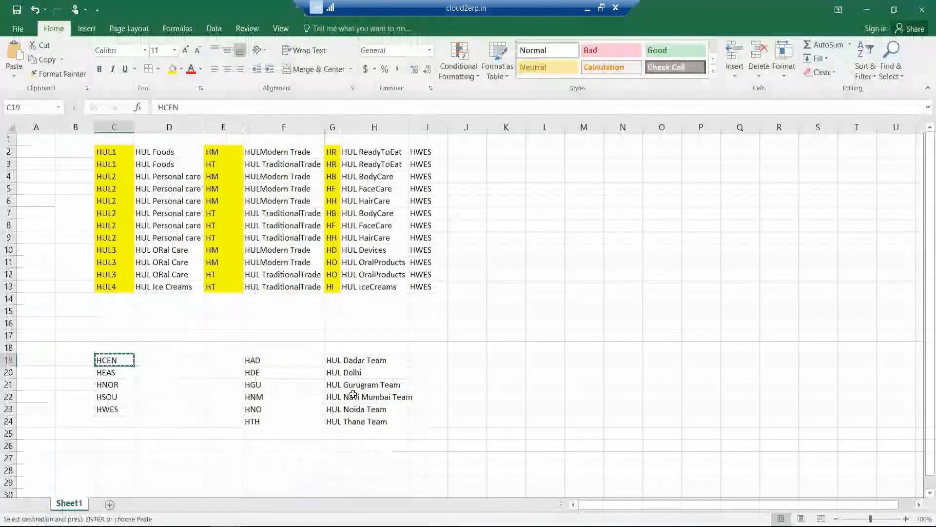
left_click_drag(267, 371, 381, 361)
left_click_drag(334, 385, 260, 389)
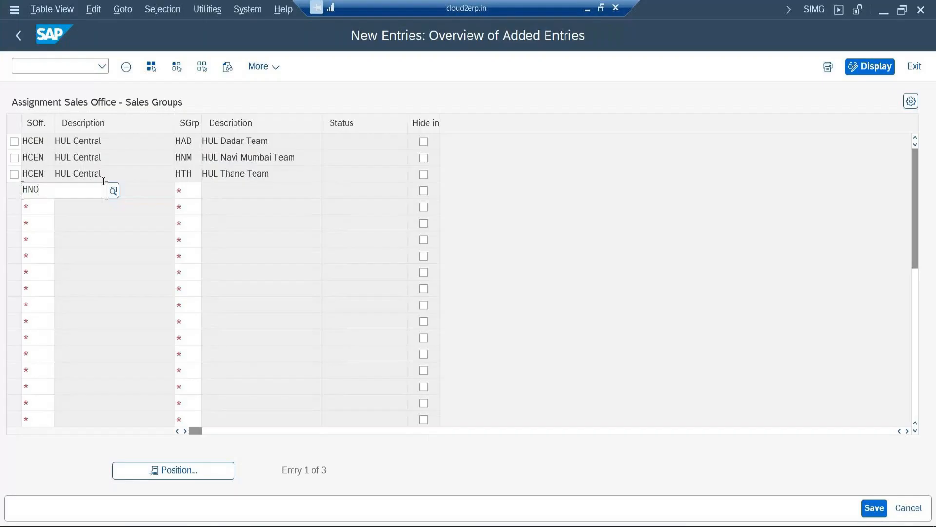
type("R")
key("Tab")
type("HGU")
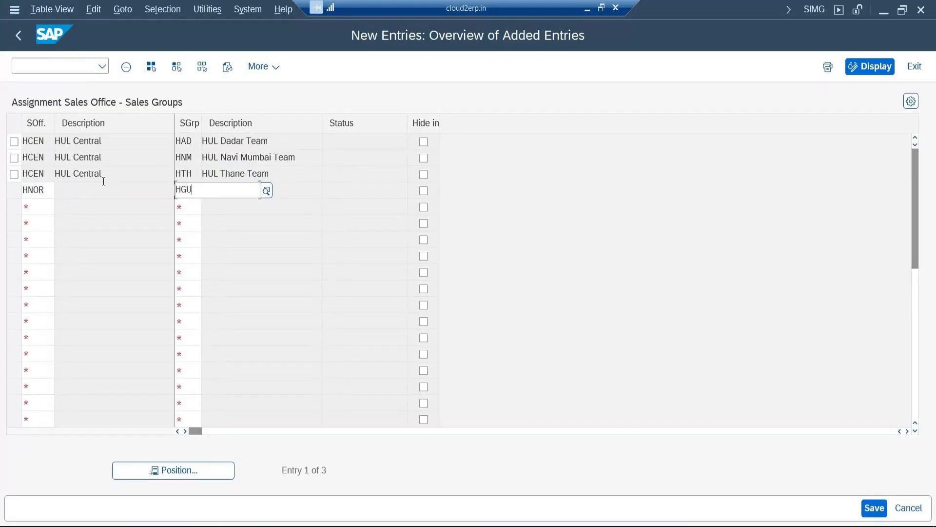
key("Tab")
key("Tab")
Look up the HUL Noida Team code in Excel, then enter sales office HNOR with sales group HNO in SAP's fifth row and save.
left_click(224, 526)
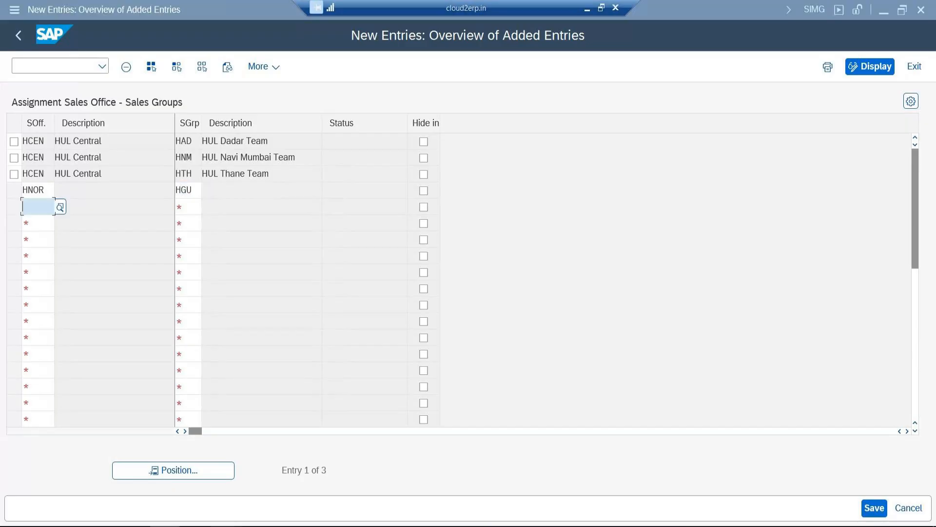
left_click(259, 489)
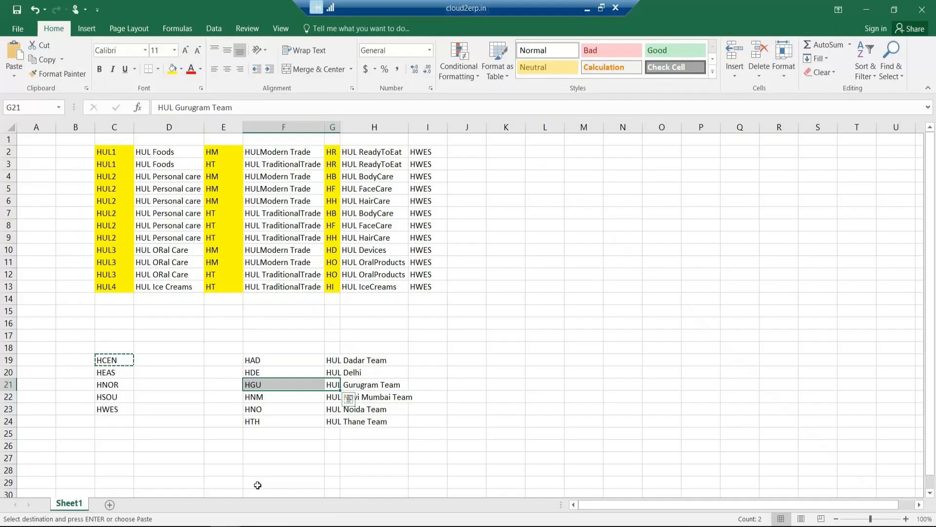
left_click_drag(375, 409, 278, 415)
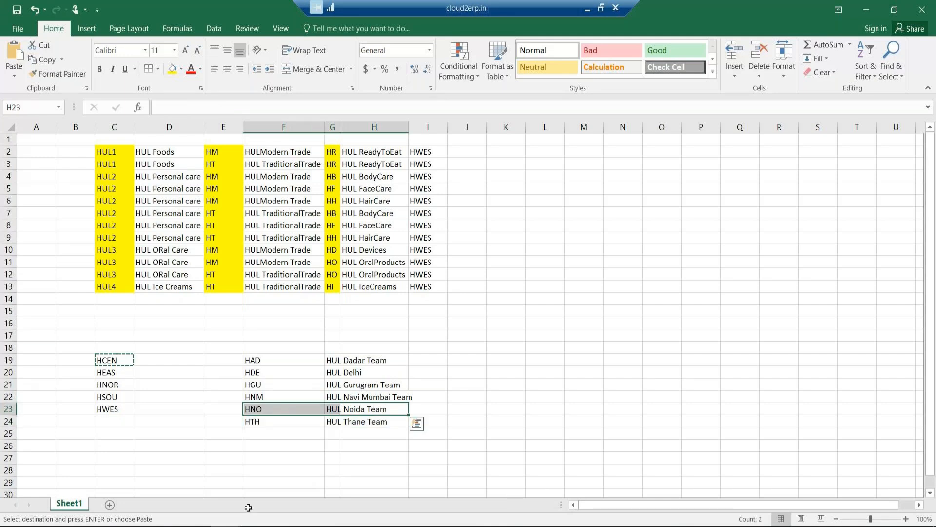
mouse_move(230, 521)
left_click(230, 497)
type("HNOR")
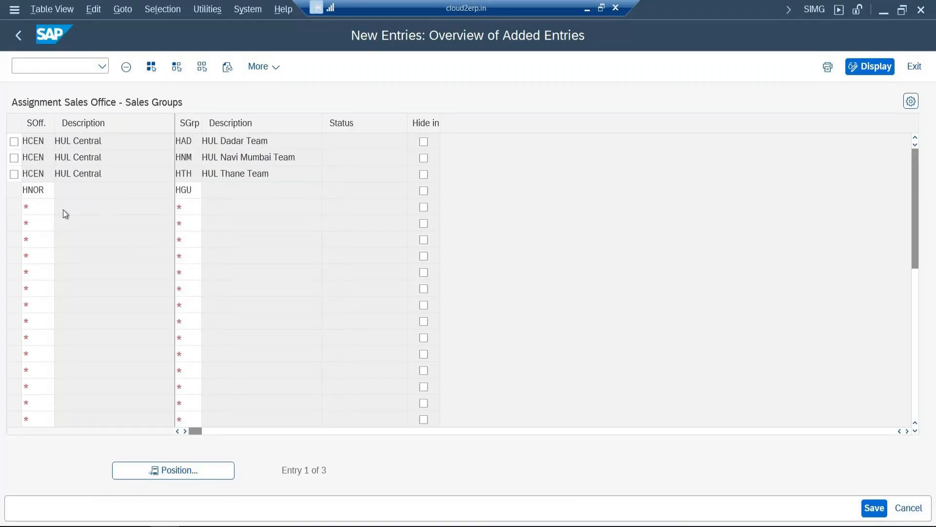
key("Tab")
type("HNO")
key("Return")
key("ctrl+s")
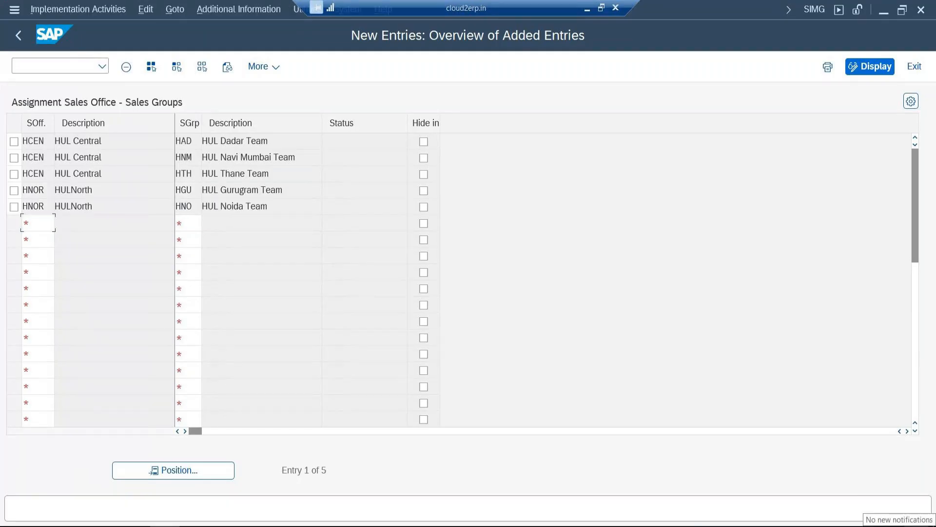
key("Return")
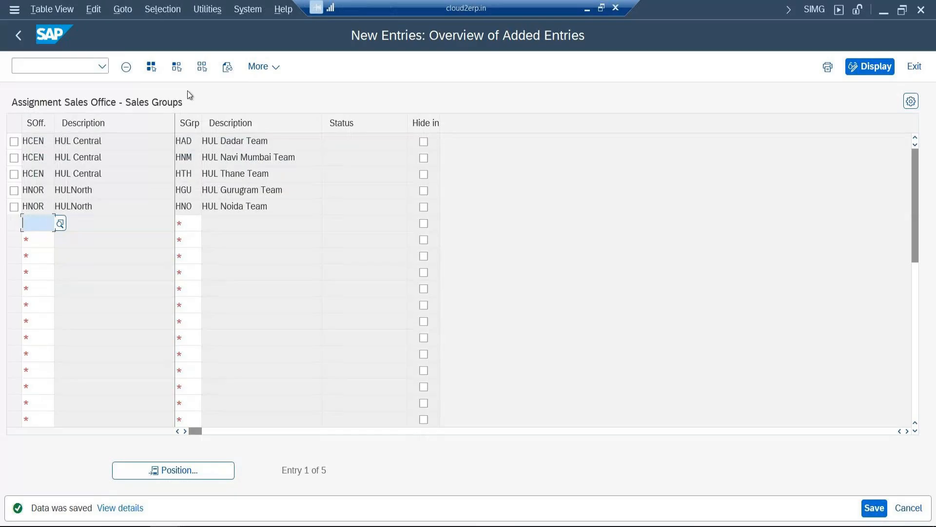
Position the sales office to sales group overview at office HCEN to check the HUL assignments, then return to the IMG structure.
left_click(19, 35)
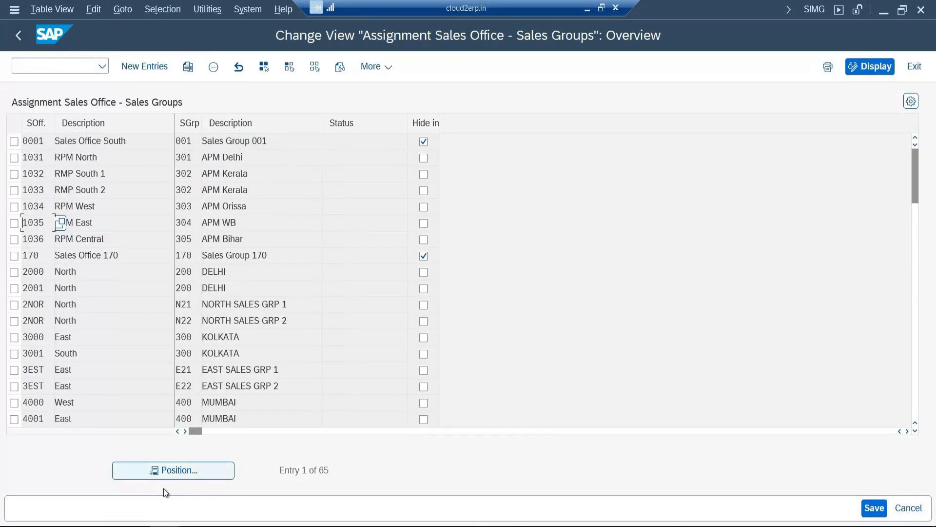
left_click(172, 472)
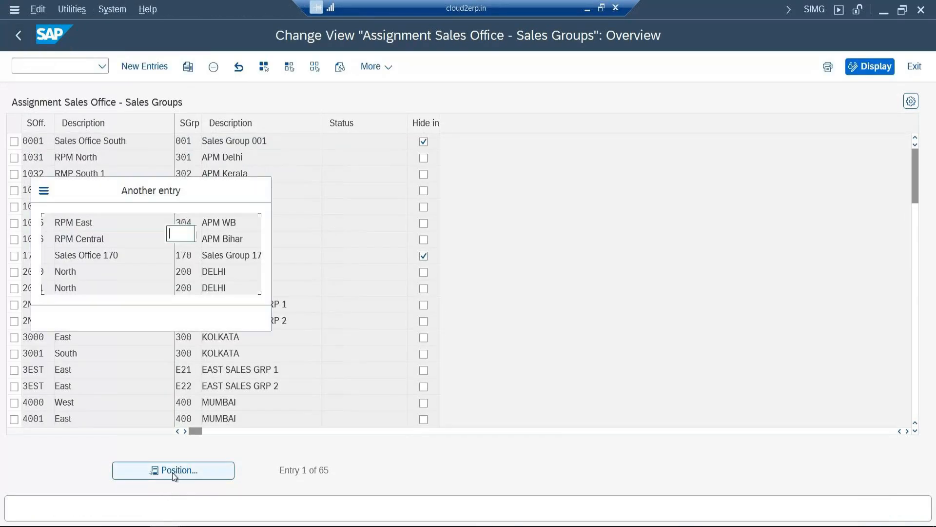
key("Return")
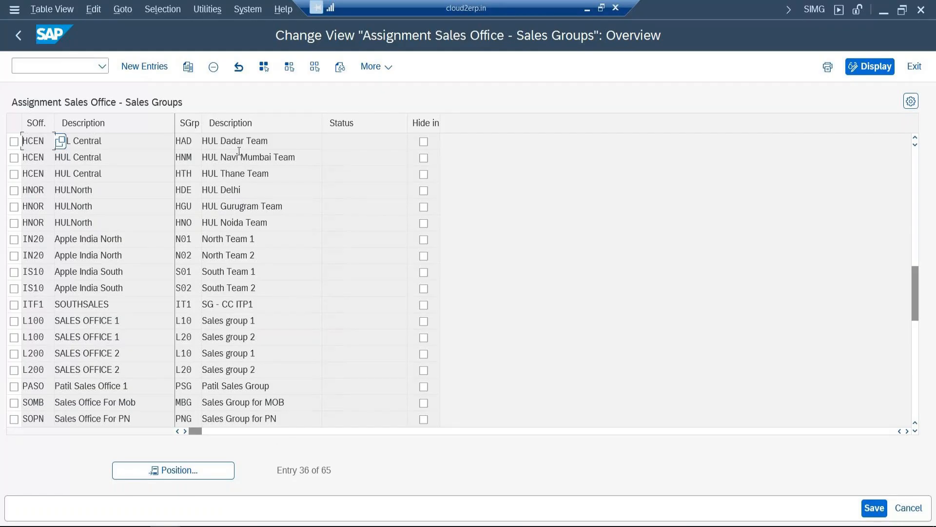
left_click(22, 37)
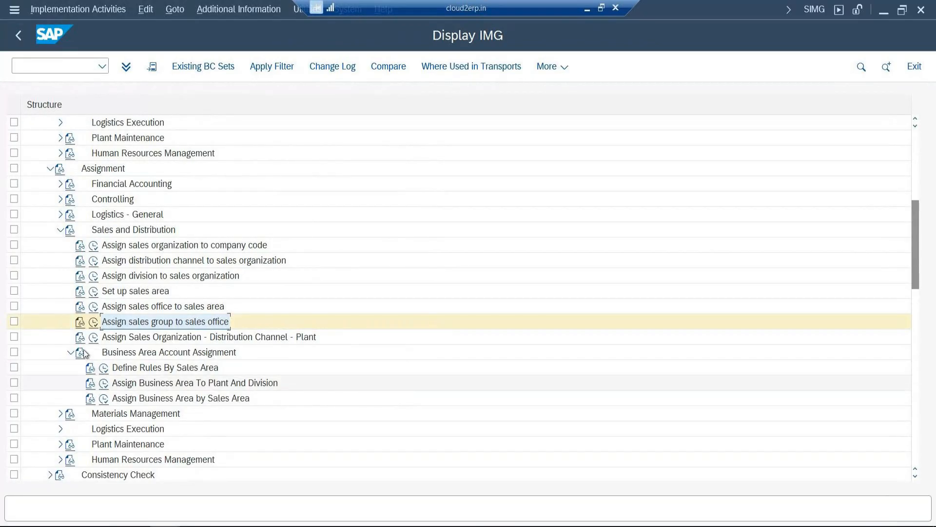
Open Define Sales Districts under Sales and Distribution, Master Data, Business Partners, Customers, Sales, and start new entries.
left_click(59, 230)
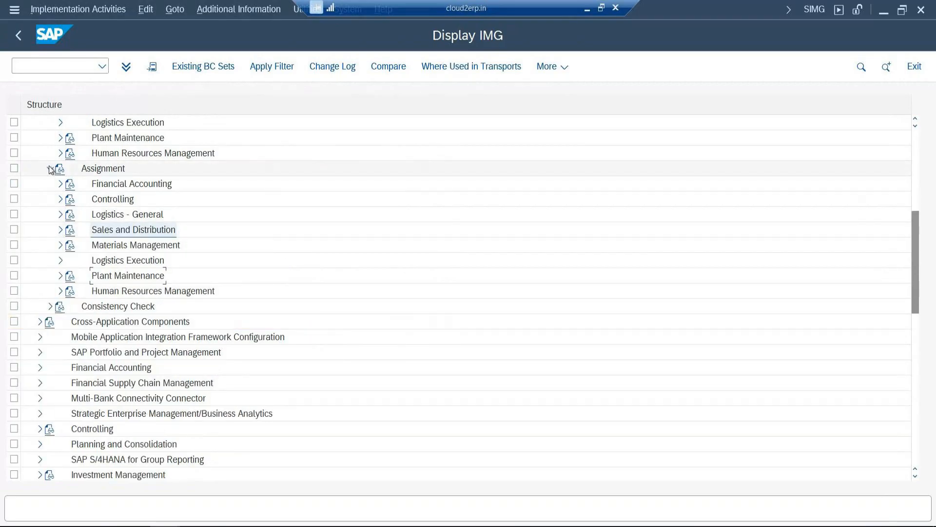
scroll(49, 399, "down", 1)
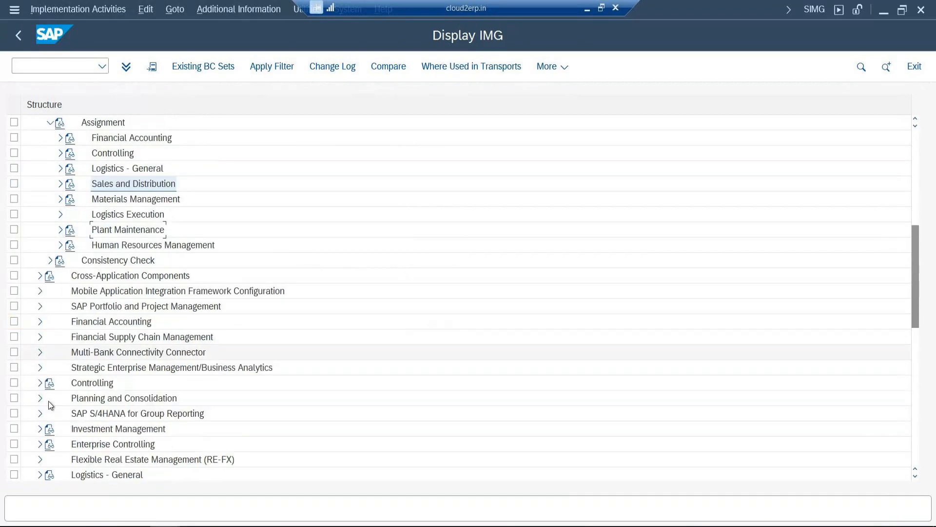
scroll(49, 403, "down", 4)
scroll(51, 404, "down", 2)
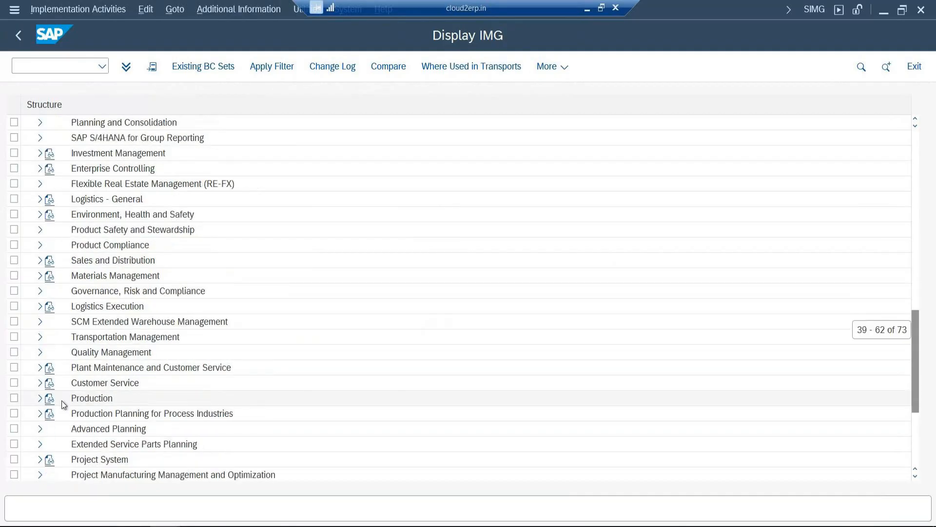
left_click(40, 261)
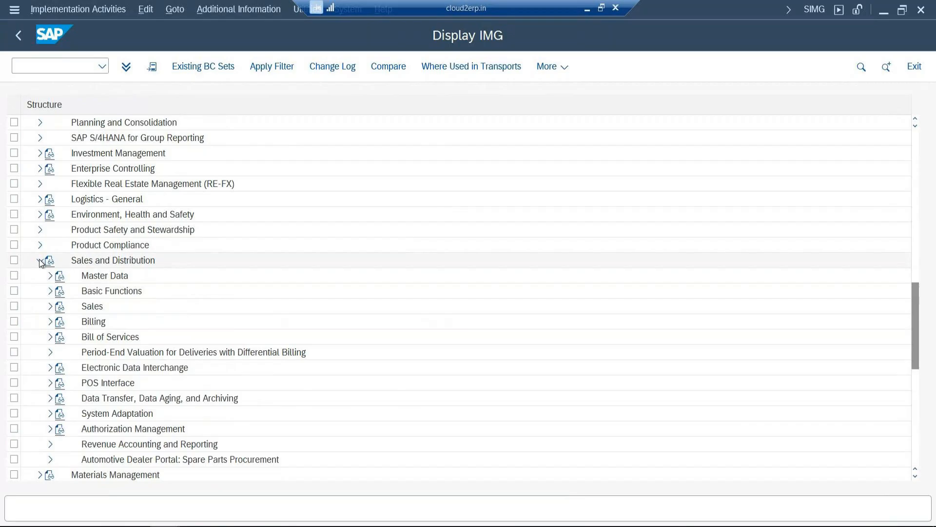
left_click(49, 276)
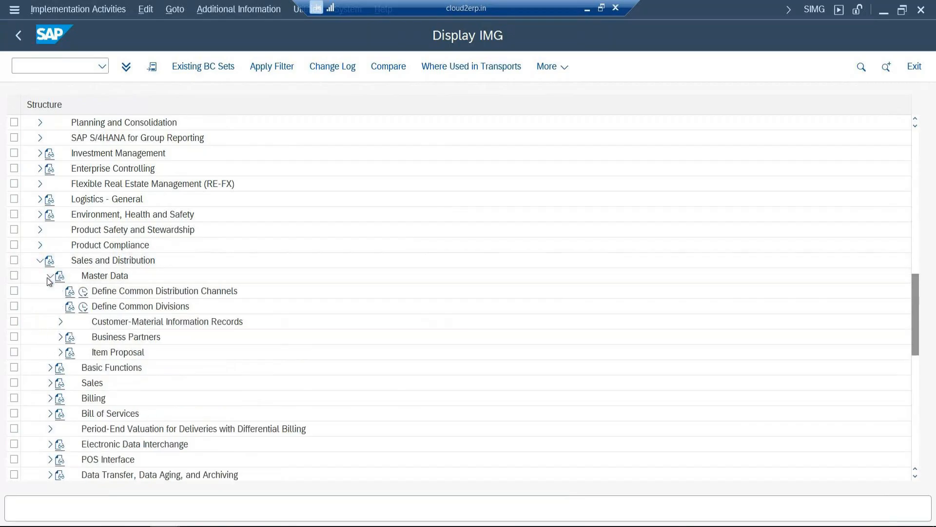
left_click(61, 337)
left_click(71, 353)
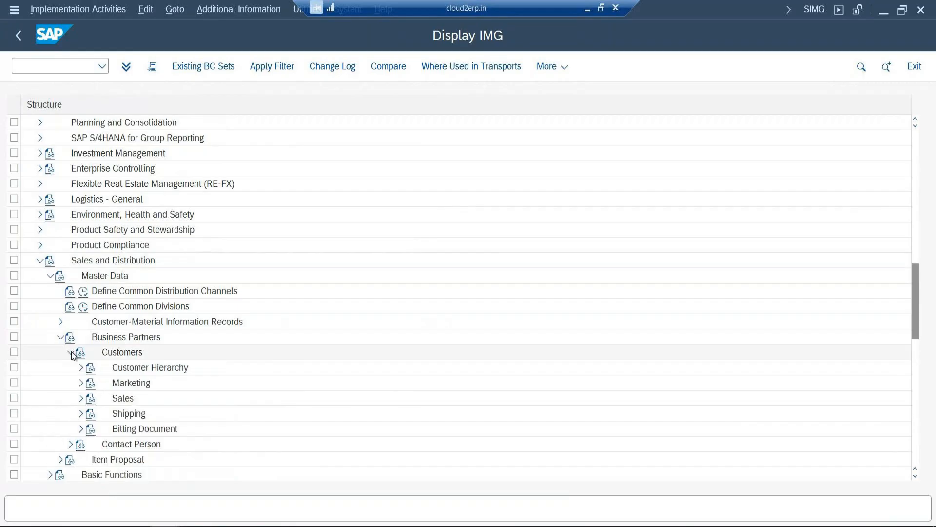
left_click(81, 399)
left_click(114, 429)
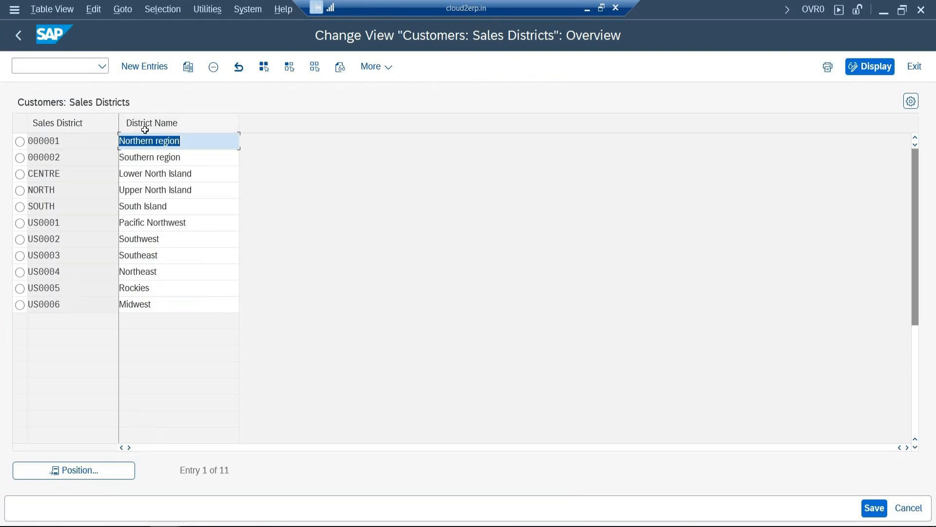
left_click(157, 73)
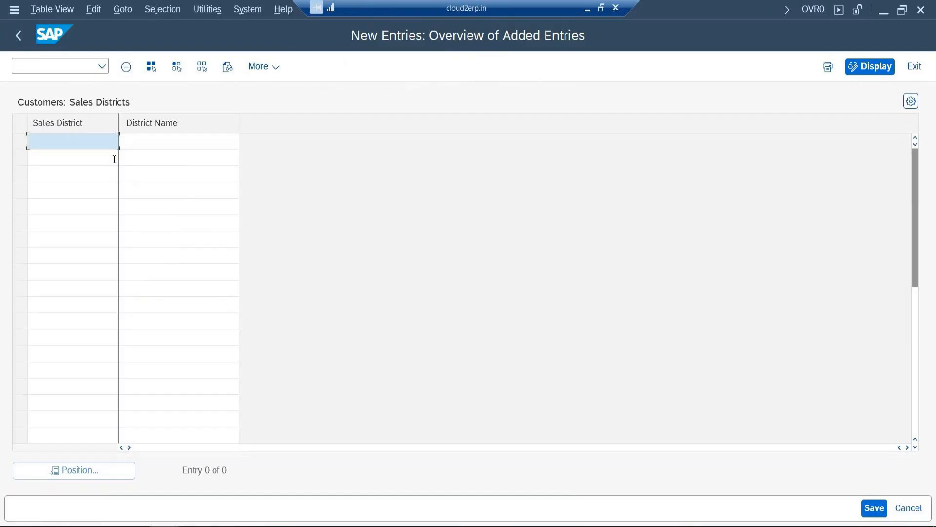
Check the sales group codes in the Slide24 image in Paint, then return to the new sales district entries in SAP.
left_click(195, 525)
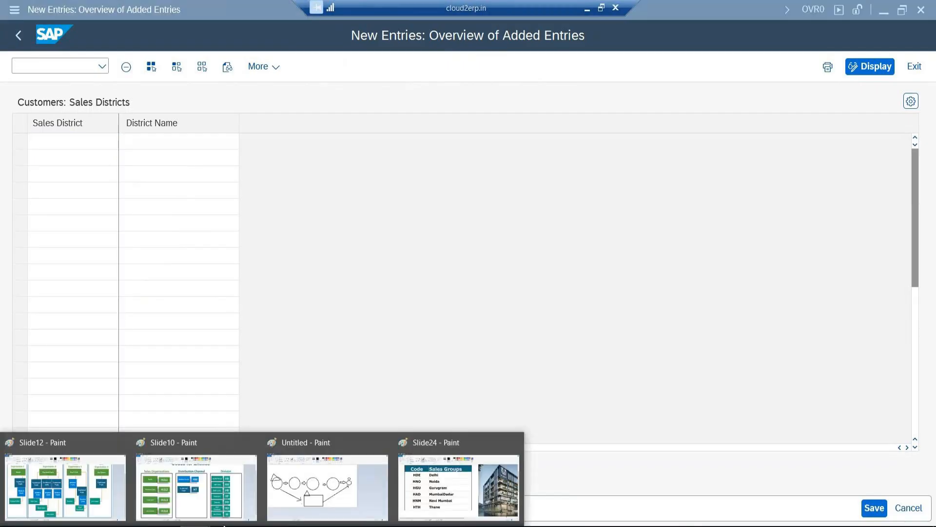
left_click(442, 506)
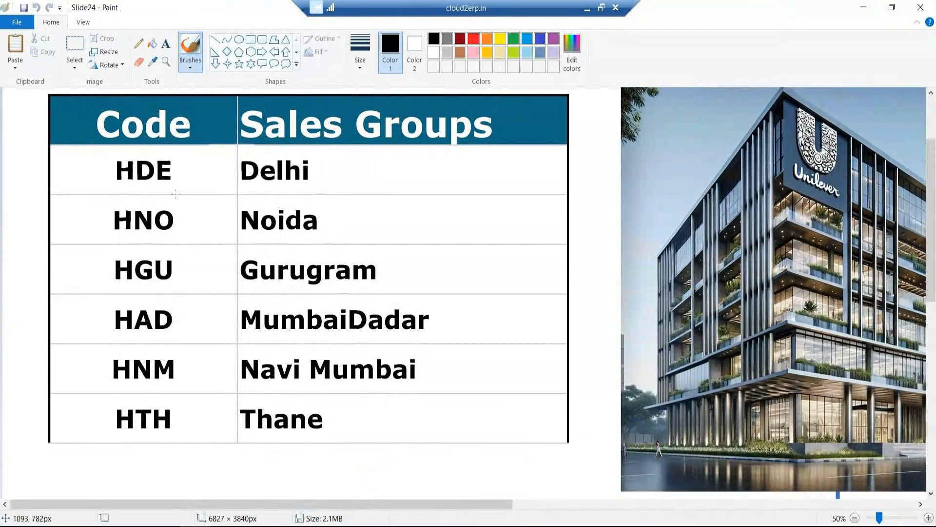
left_click(587, 8)
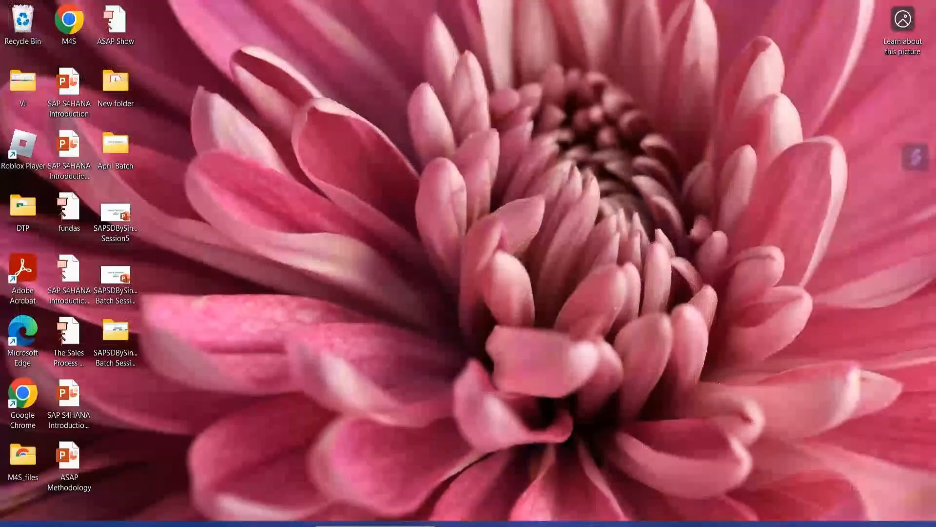
key("alt+Tab")
key("alt+Tab")
mouse_move(192, 522)
left_click(195, 488)
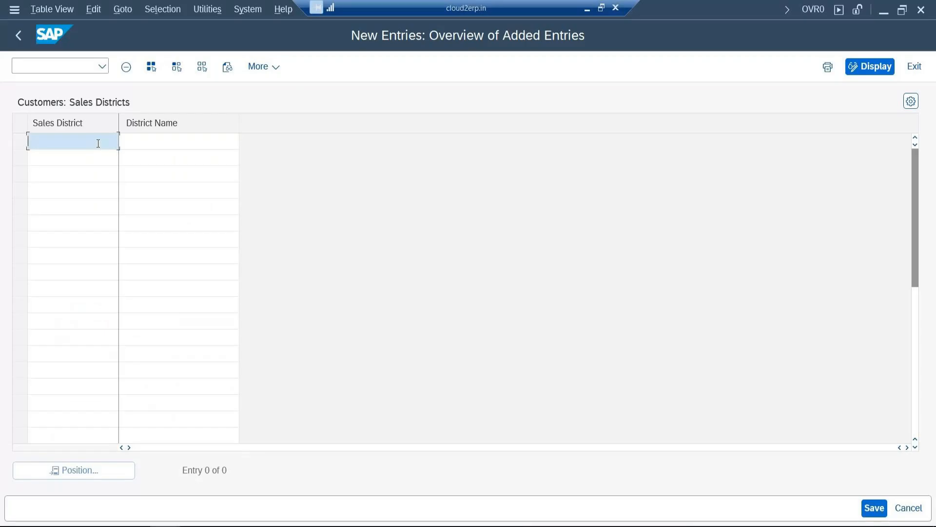
Enter sales district HDECON with the name ConnaughtPlace in the first row.
type("HDECON")
key("Tab")
type("ConnaughtPlace")
key("Tab")
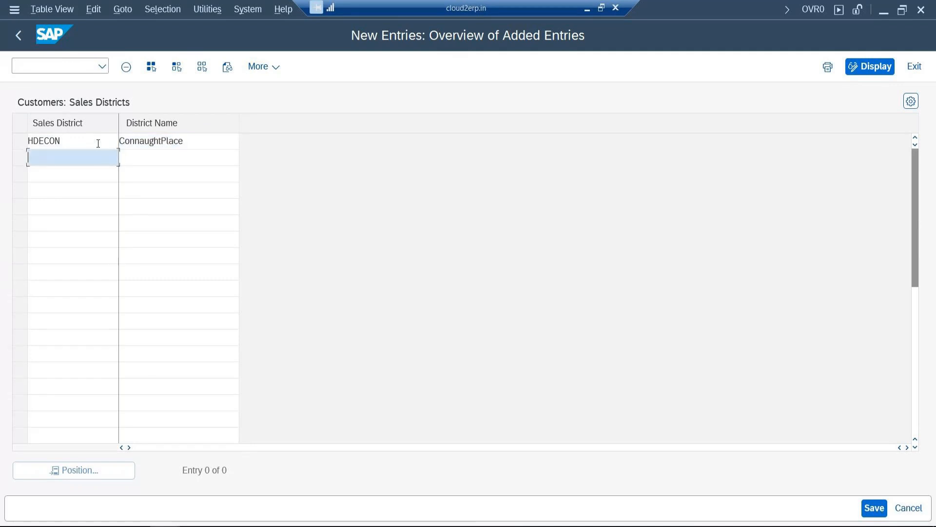
Enter sales district HDEKAR with the name Karol Bagh in the second row.
type("HDEKAR")
key("Tab")
type("Karol Bagh")
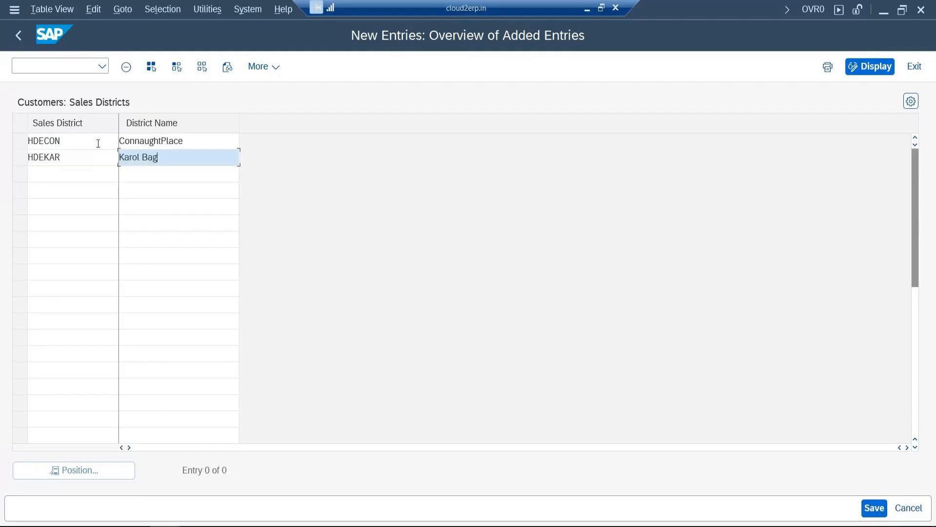
key("Tab")
Enter sales district HDESOU with the name South Extension in the third row.
type("HDESOU")
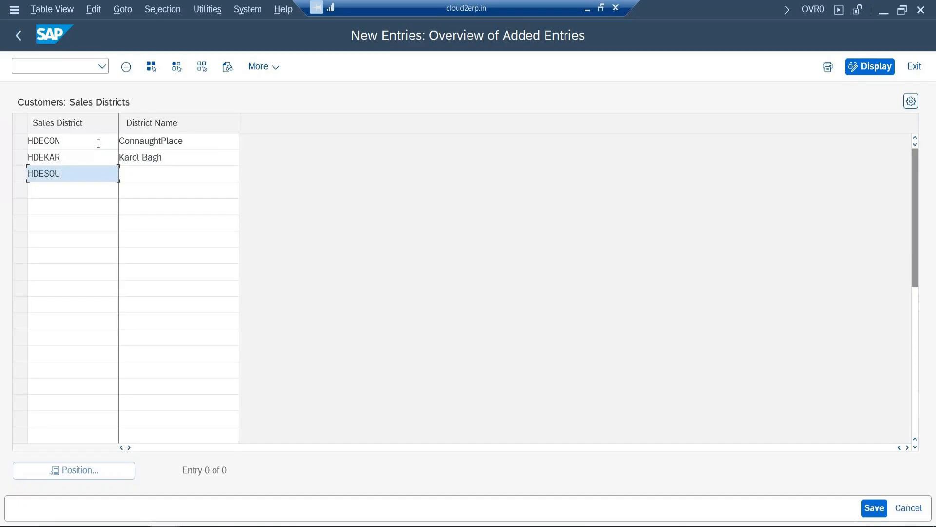
key("Tab")
type("South ")
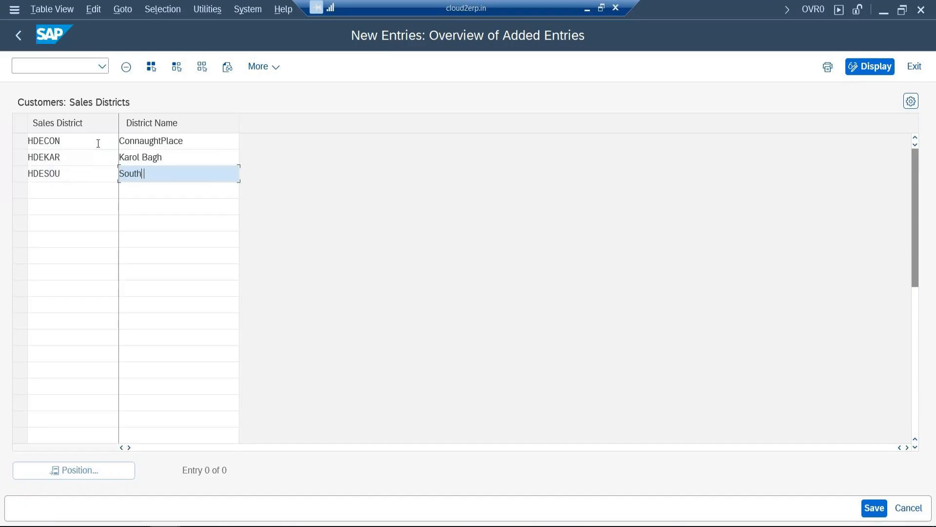
type("Extension")
key("Tab")
Enter sales district HDEEOK with the name East of Kailash in the fourth row and validate the entries.
type("HDE")
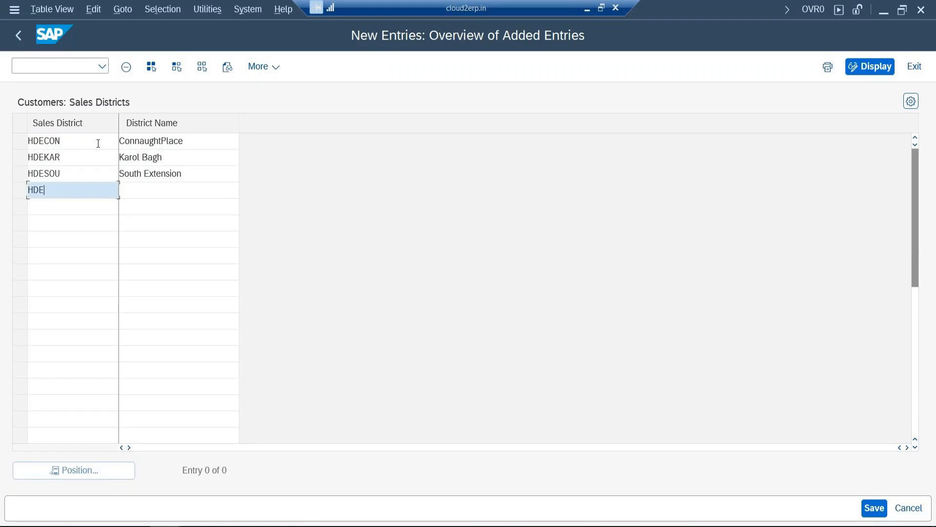
type("EOK")
key("Tab")
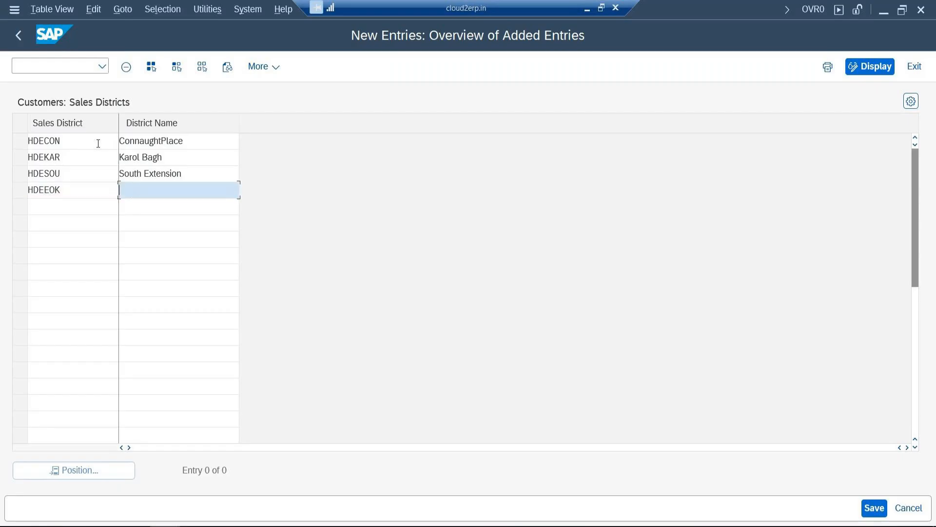
type("East of Kaislash")
key("Return")
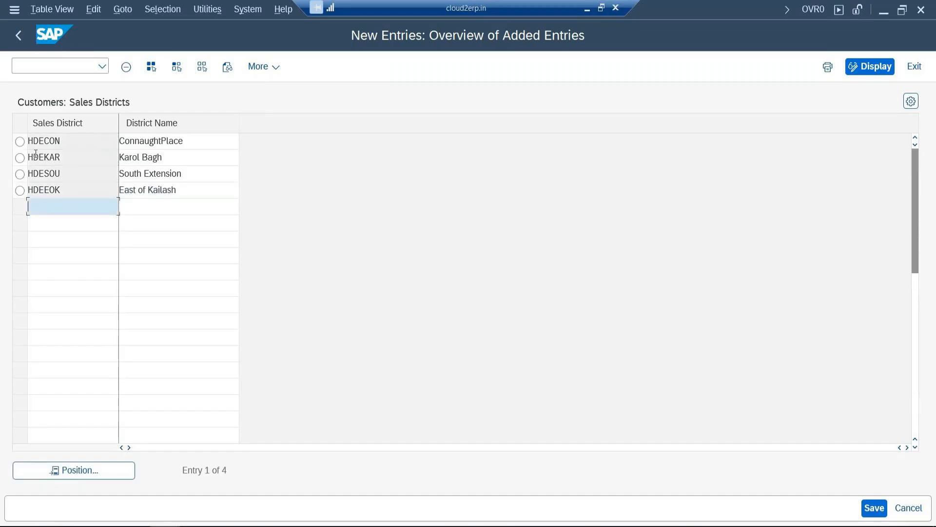
Save the new sales districts to the proposed customizing request and narrow the Sales District column.
left_click(873, 507)
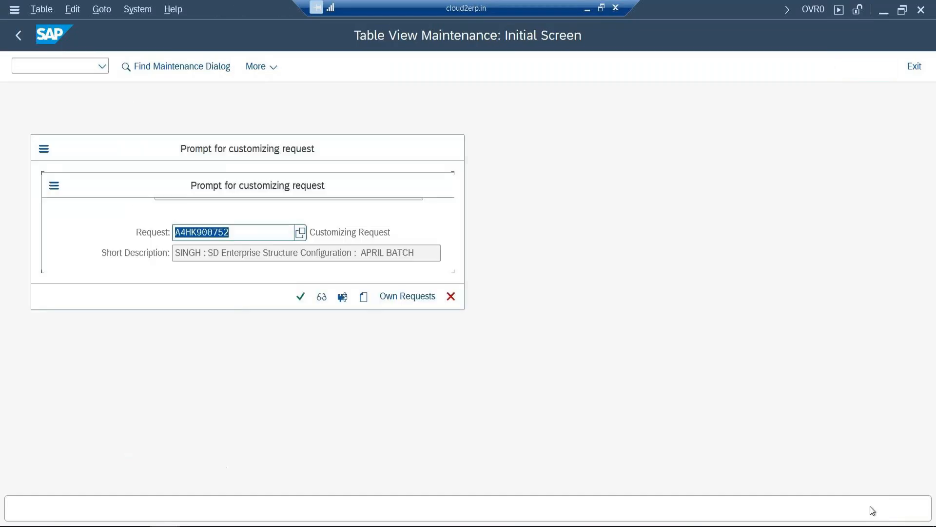
key("Return")
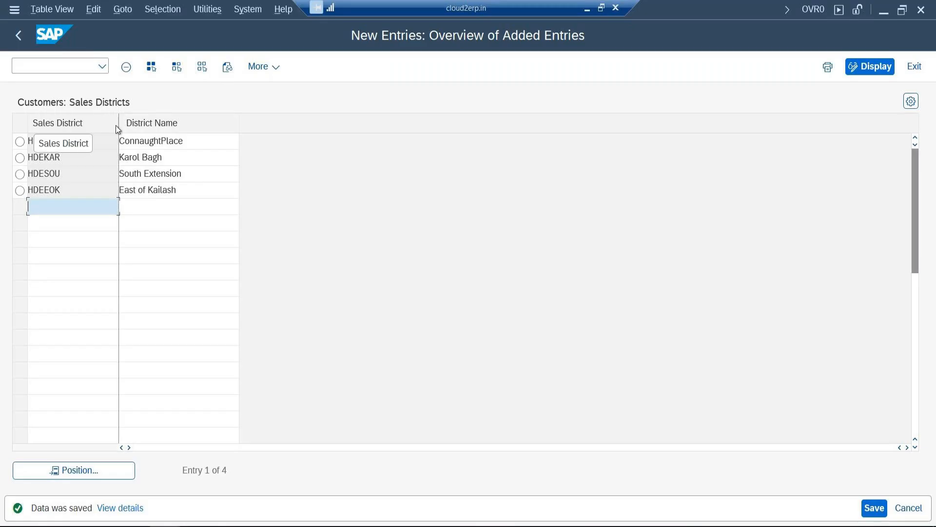
left_click_drag(118, 125, 89, 126)
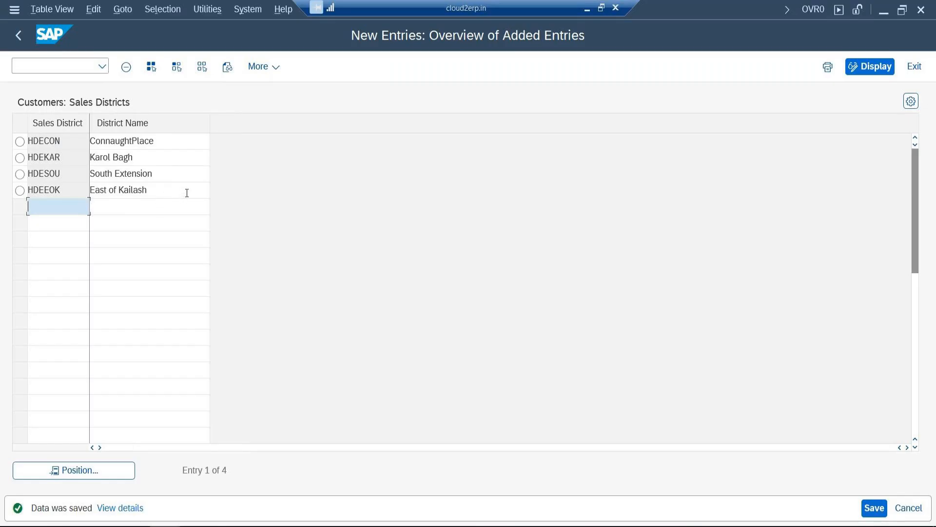
Review the sales districts overview, then return to the IMG structure and go back up to the Assignment section.
left_click(20, 37)
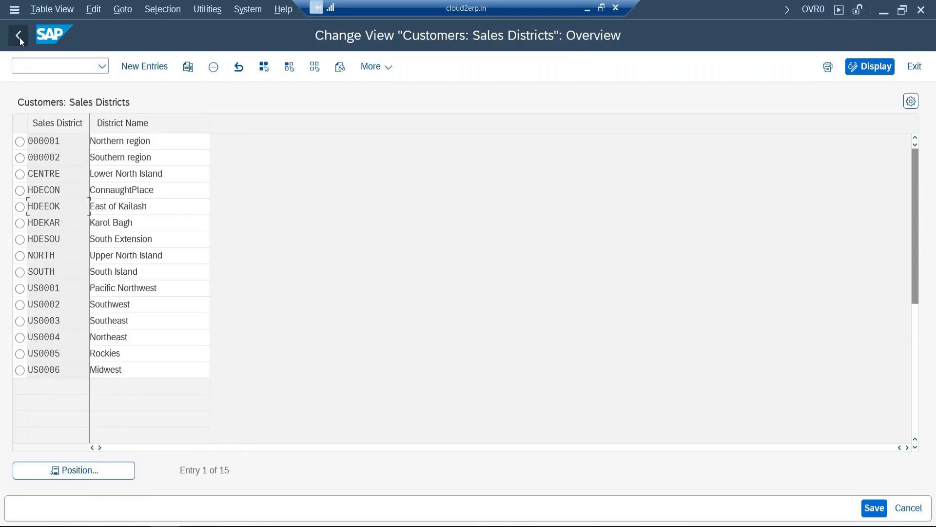
left_click(19, 37)
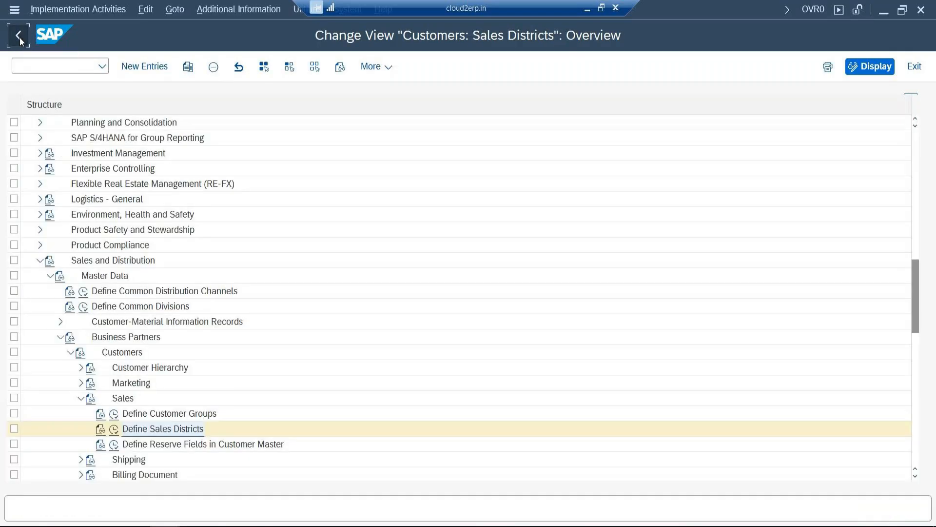
left_click(913, 203)
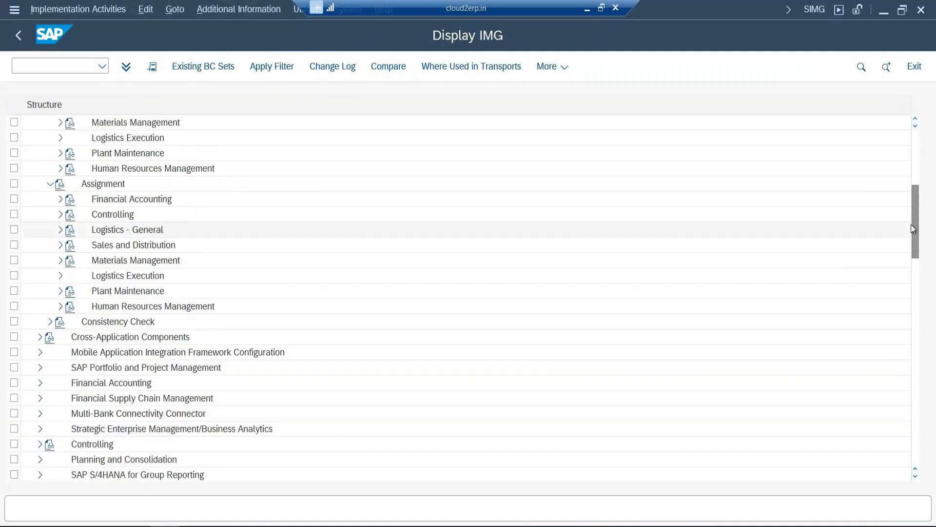
Find plant HULB in the plants overview, start a copy of it and enter HULG as the new plant code.
left_click_drag(911, 222, 913, 146)
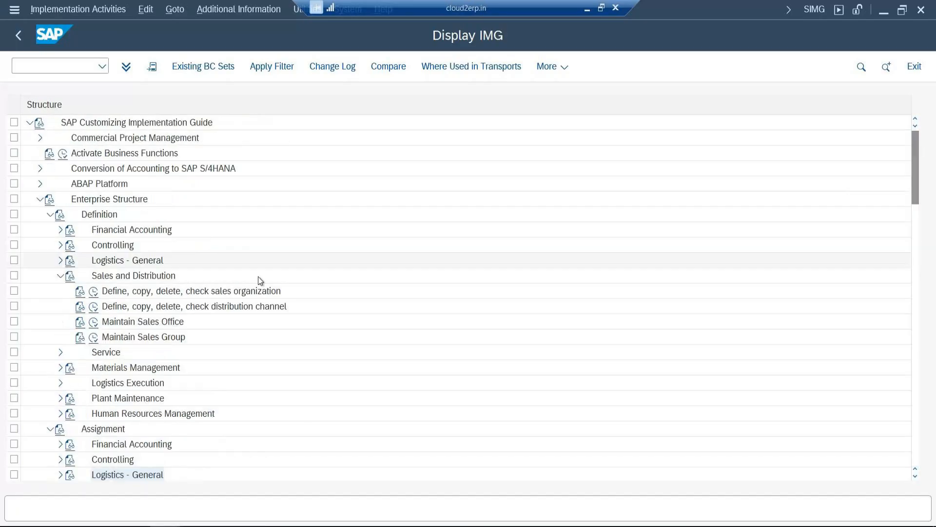
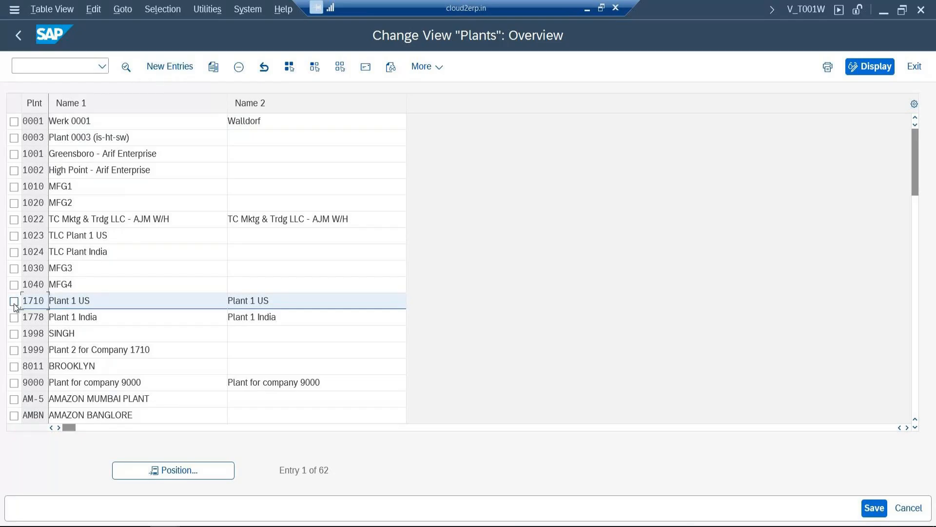
left_click(171, 470)
type("hul")
key("Return")
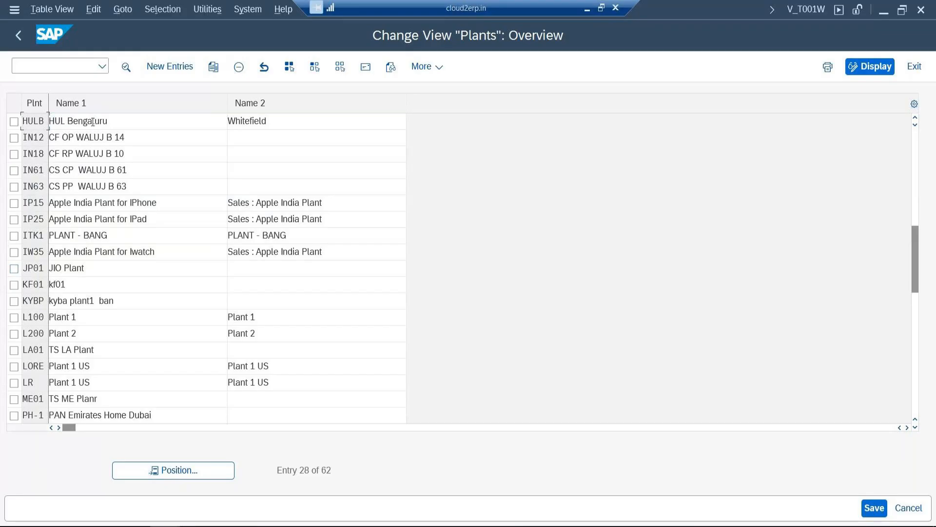
left_click(14, 121)
left_click(213, 67)
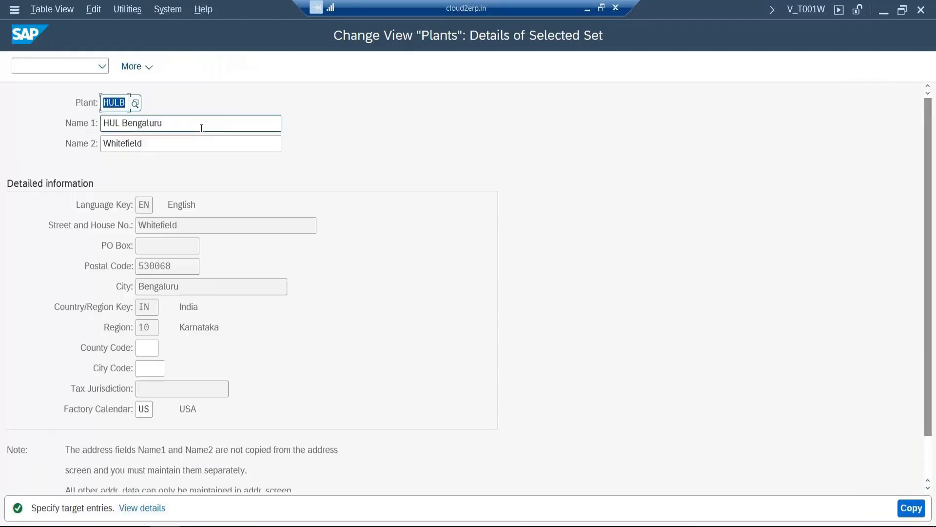
type("HULG")
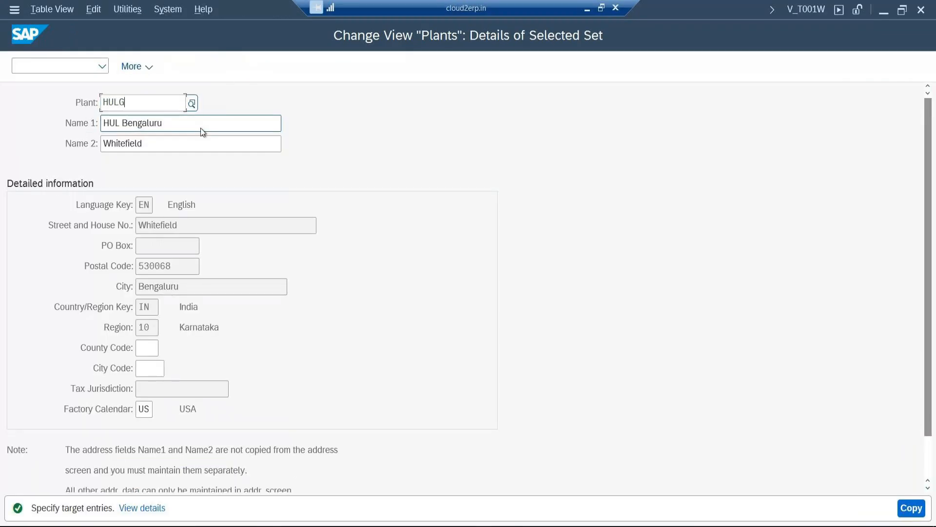
Set the new plant's Name 1 to HUL Gurugram and Name 2 to Suncity, then continue to its address.
key("Tab")
left_click(201, 128)
key("BackSpace")
key("BackSpace")
key("BackSpace")
key("BackSpace")
key("BackSpace")
key("BackSpace")
key("BackSpace")
key("BackSpace")
key("BackSpace")
type("Gurugr")
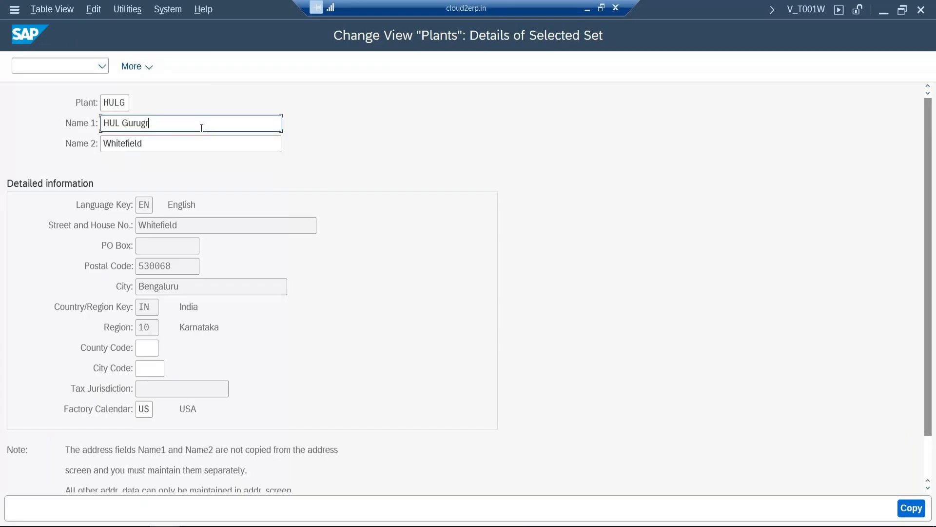
type("am")
key("Tab")
key("BackSpace")
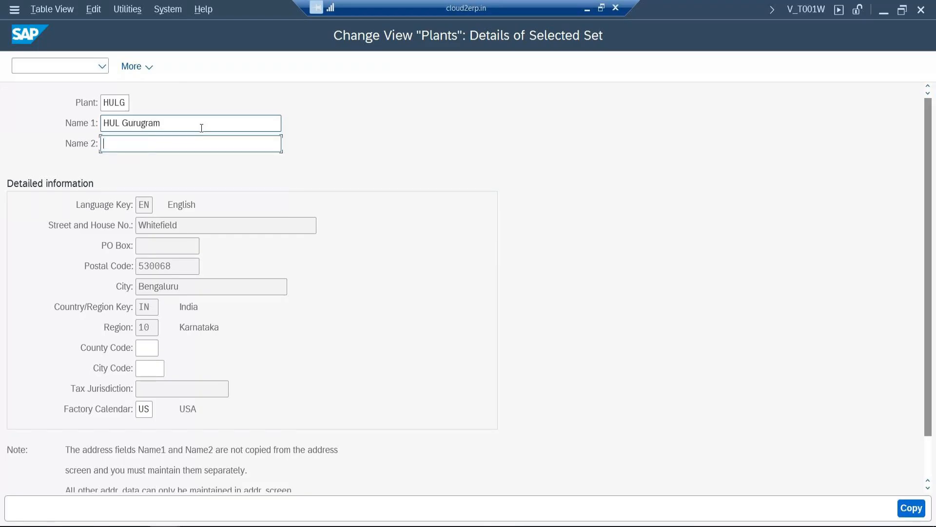
type("Suncity")
key("Return")
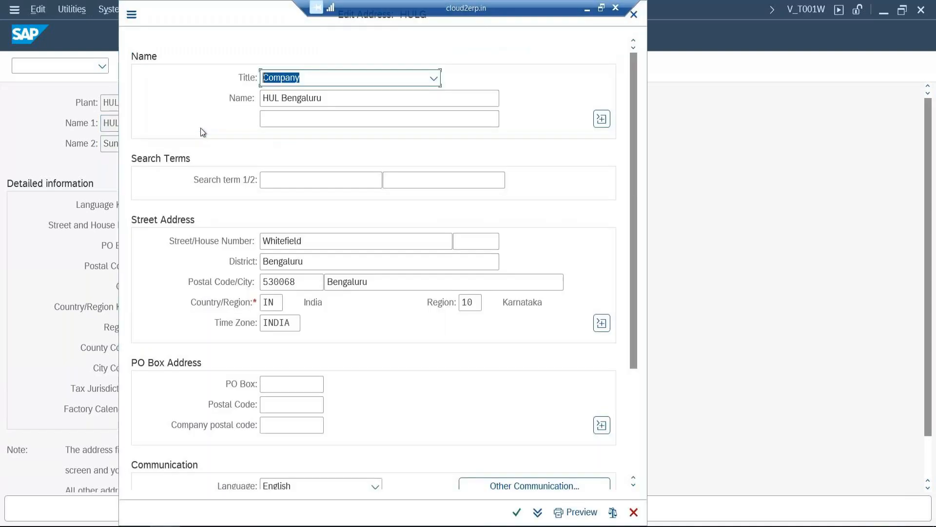
Change the name in plant HULG's address to HUL Gurugram.
left_click(346, 104)
key("BackSpace")
key("BackSpace")
key("BackSpace")
key("BackSpace")
key("BackSpace")
key("BackSpace")
key("BackSpace")
key("BackSpace")
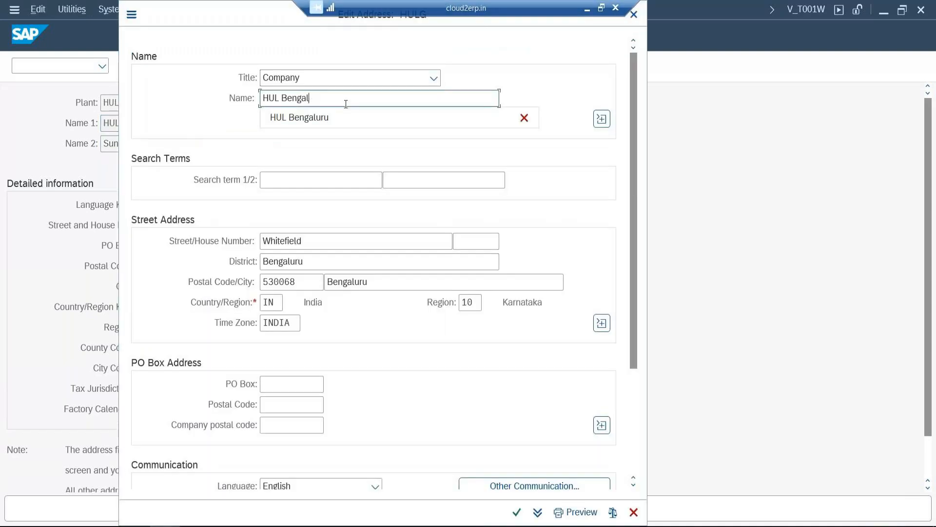
key("BackSpace")
type("G")
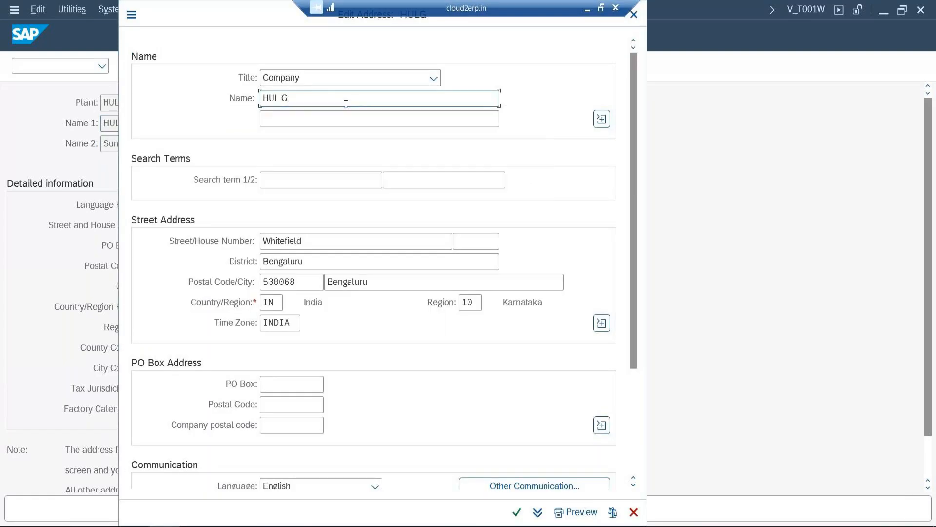
type("urugram")
Set both the street and the house number in the HULG address to Suncity.
left_click_drag(307, 243, 259, 245)
type("Sunit")
key("BackSpace")
key("BackSpace")
type("city")
key("ctrl+a")
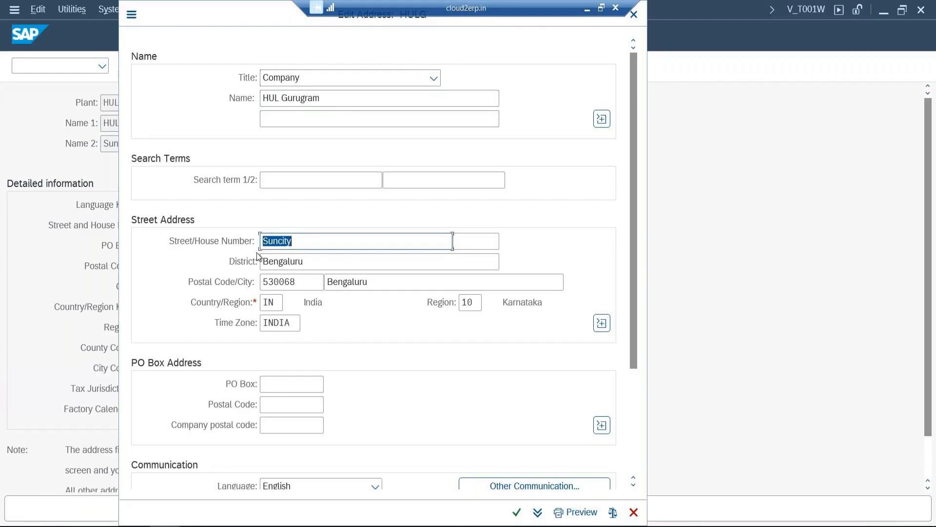
key("ctrl+c")
key("Tab")
key("ctrl+v")
key("Tab")
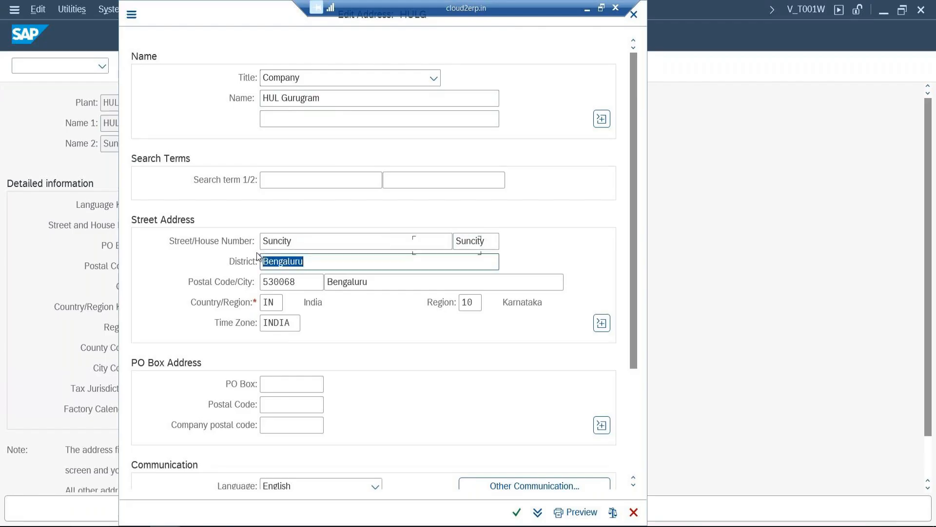
key("Tab")
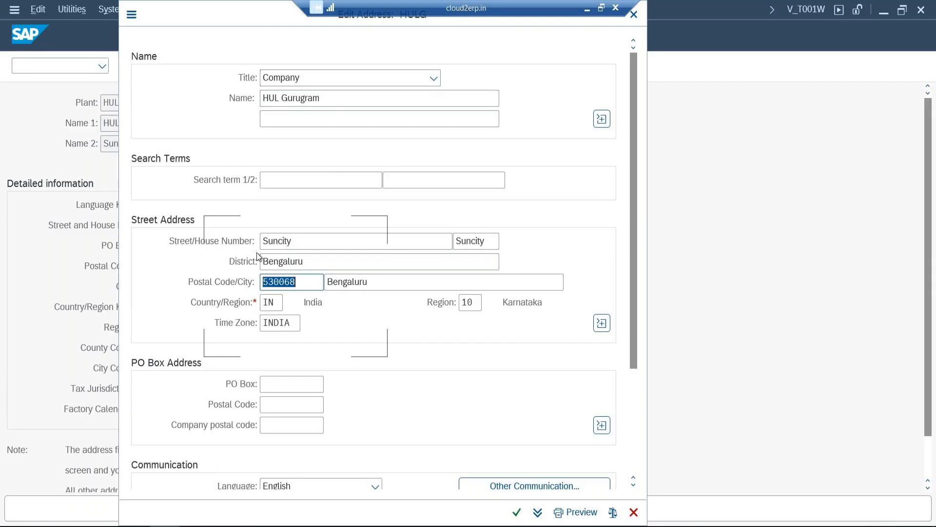
Set the district to Gurugram, the postal code to 122002 and the city to Gurugram in the HULG address.
key("shift+Tab")
type("G")
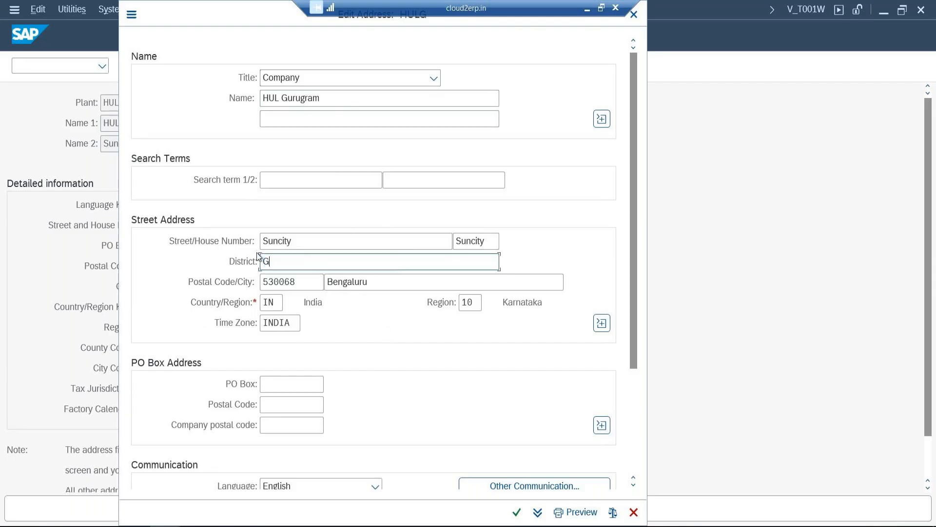
type("urugram")
key("Tab")
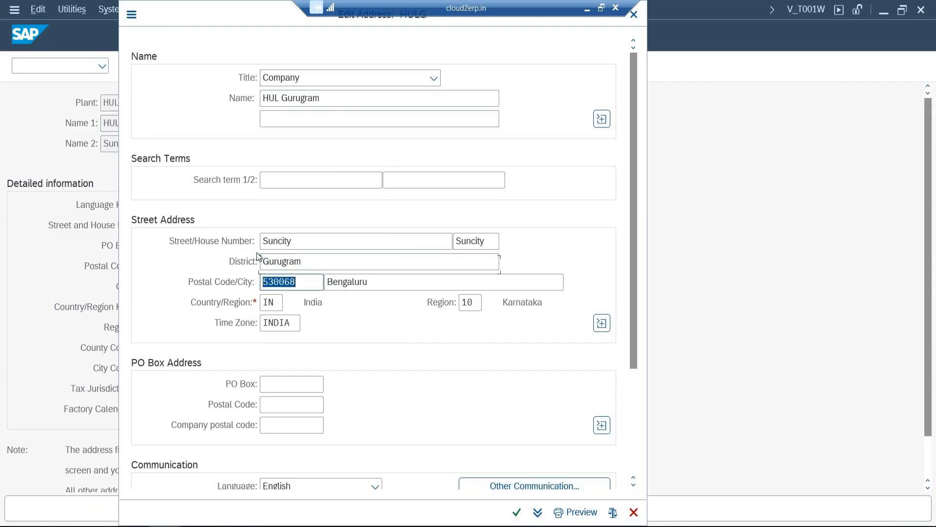
type("122002")
key("Tab")
type("Gur")
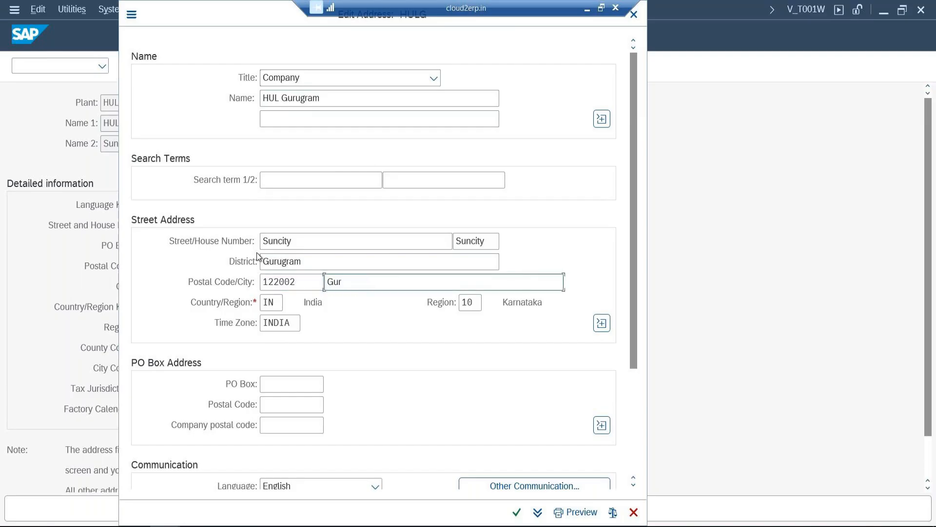
type("ugram")
key("Tab")
key("Tab")
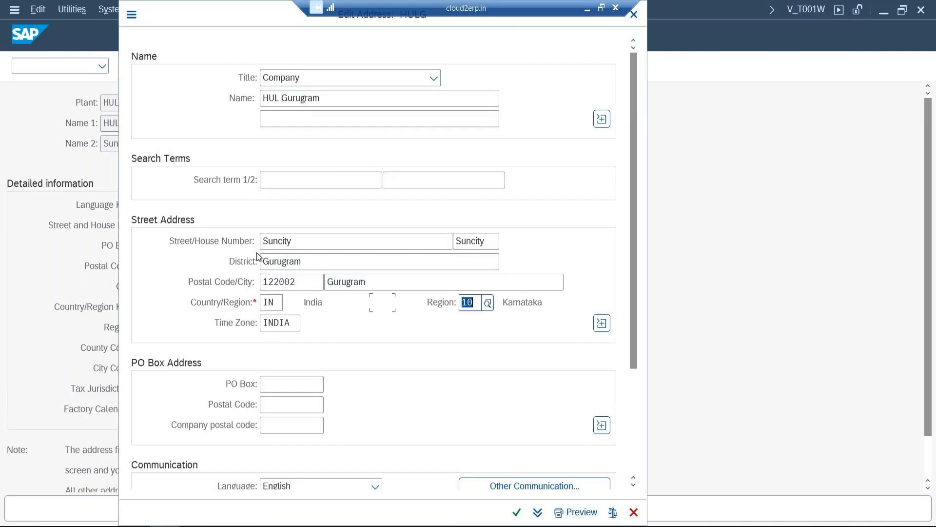
Pick region 07 Haryana for plant HULG from the list of possible values and confirm the address to complete the copy.
key("F4")
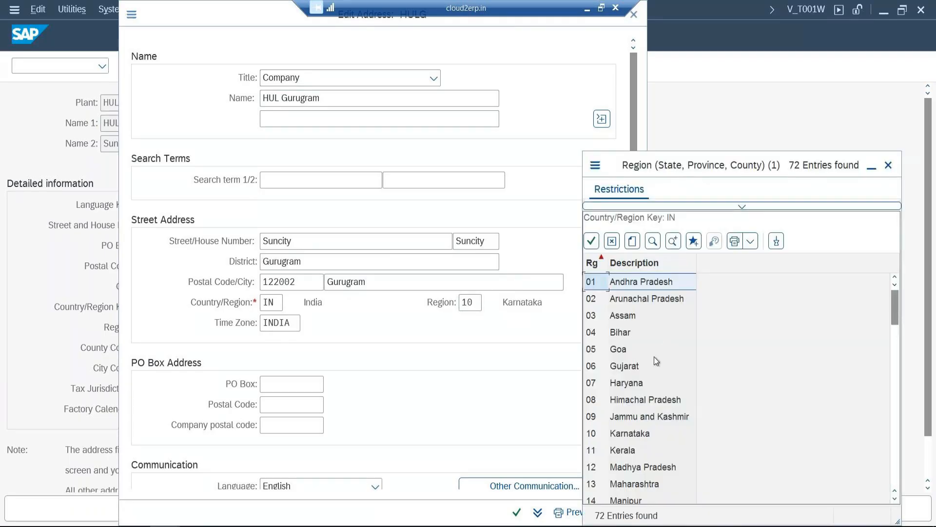
double_click(640, 383)
key("Return")
key("Return")
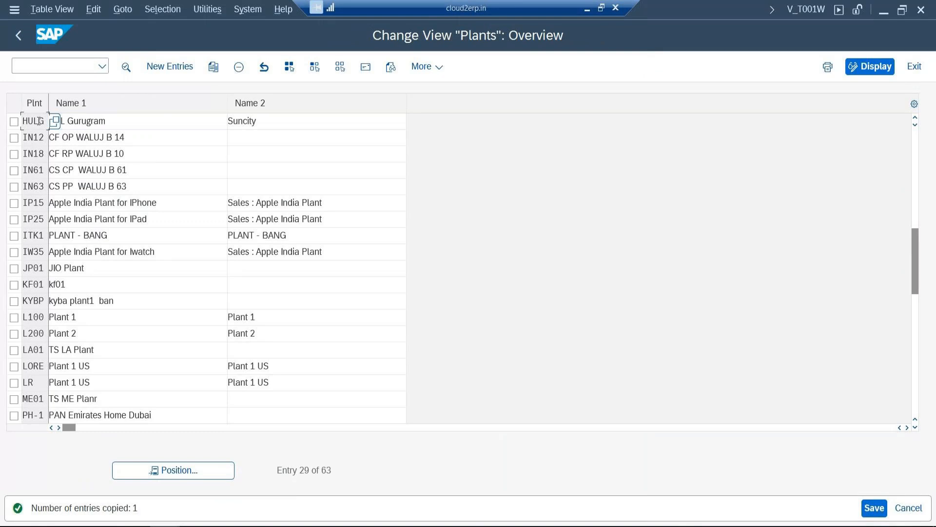
Start a copy of plant HULG and enter HULP as the new plant code.
left_click(14, 122)
left_click(213, 67)
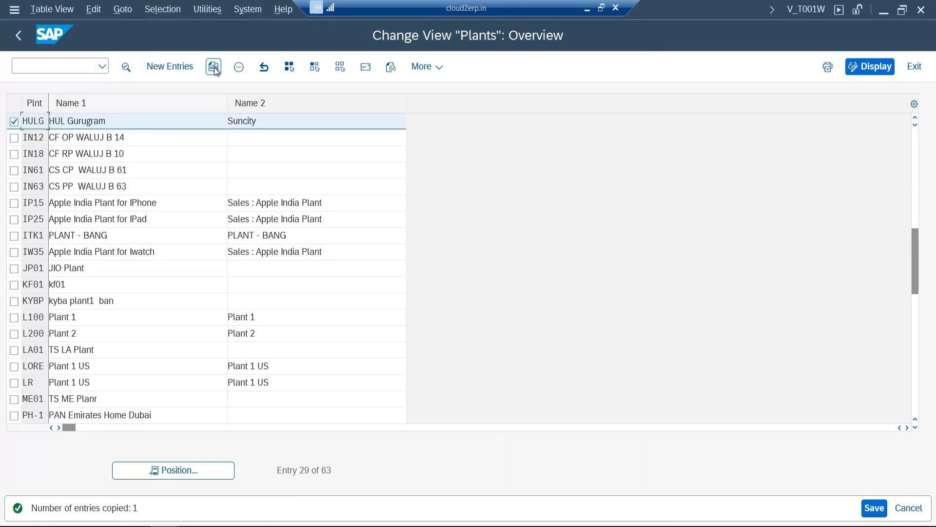
left_click(136, 101)
key("BackSpace")
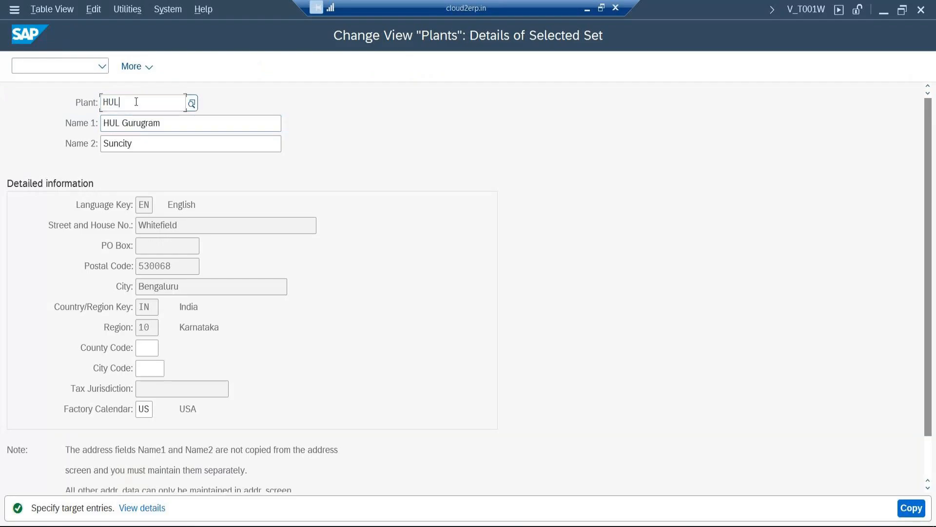
type("P")
key("Tab")
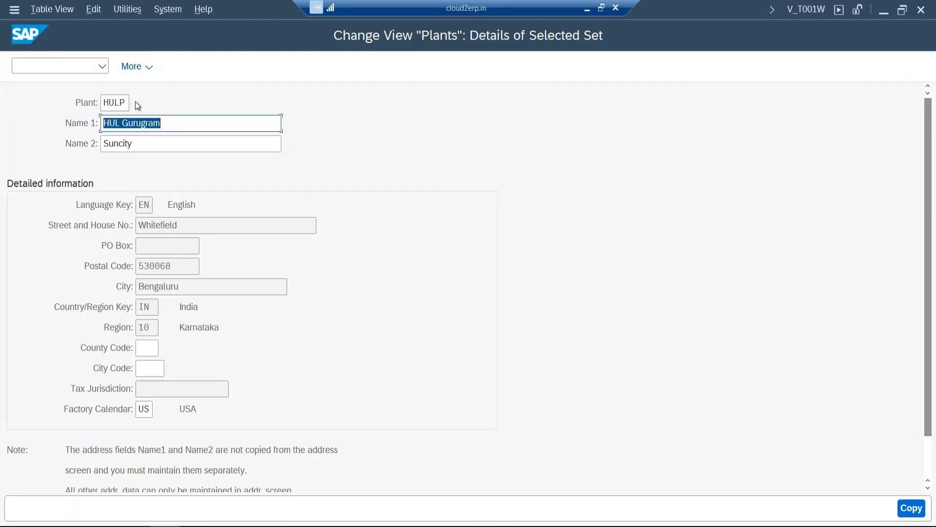
Set plant HULP's Name 1 to HUL Pune and Name 2 to Hinjewadi, then continue to its address.
key("End")
key("BackSpace")
key("BackSpace")
key("BackSpace")
key("BackSpace")
key("BackSpace")
key("BackSpace")
key("BackSpace")
key("BackSpace")
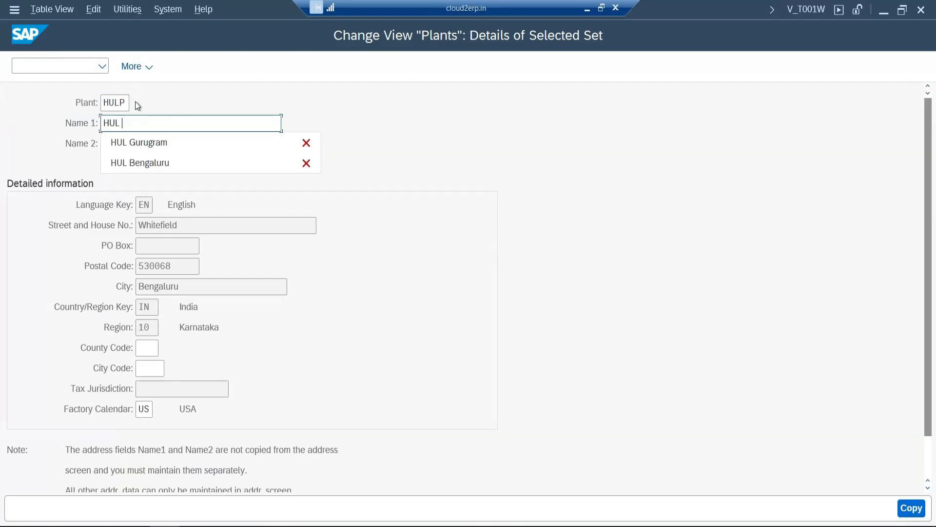
type("Pune")
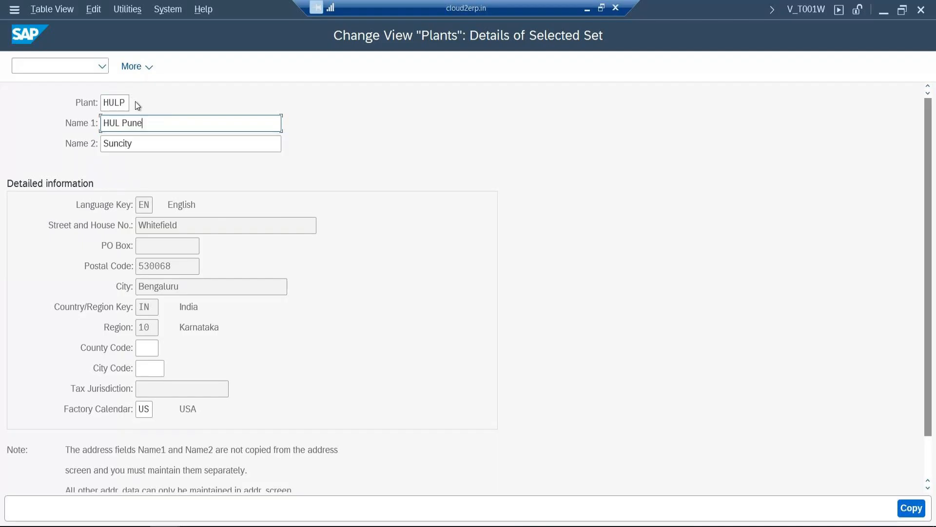
key("Tab")
key("BackSpace")
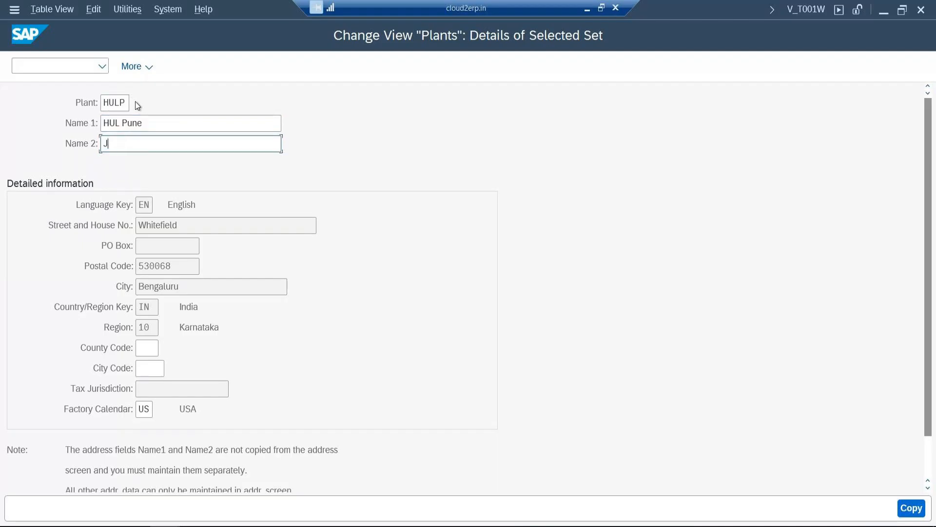
type("Hinjewas")
key("BackSpace")
type("di")
key("Return")
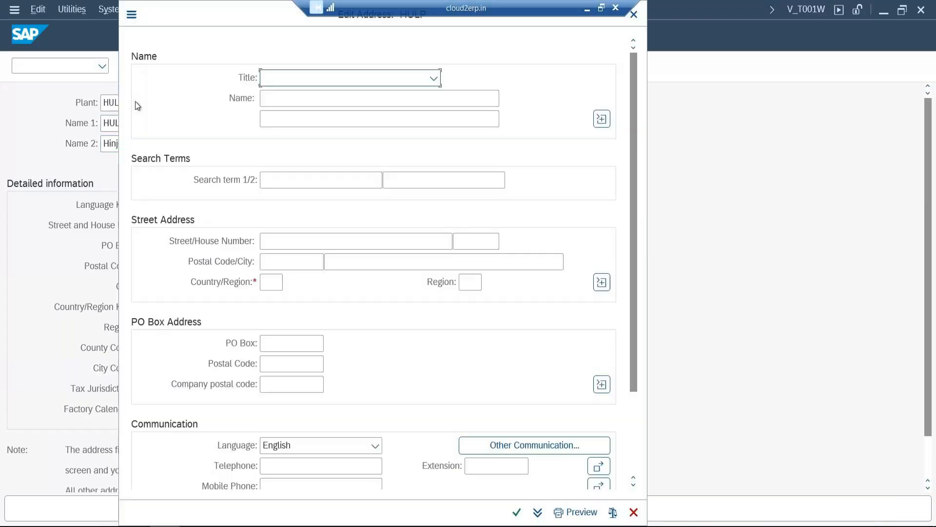
Set the title in the HULP address to Company and the name to HUL Pune Hinjewadi Plant.
left_click(300, 78)
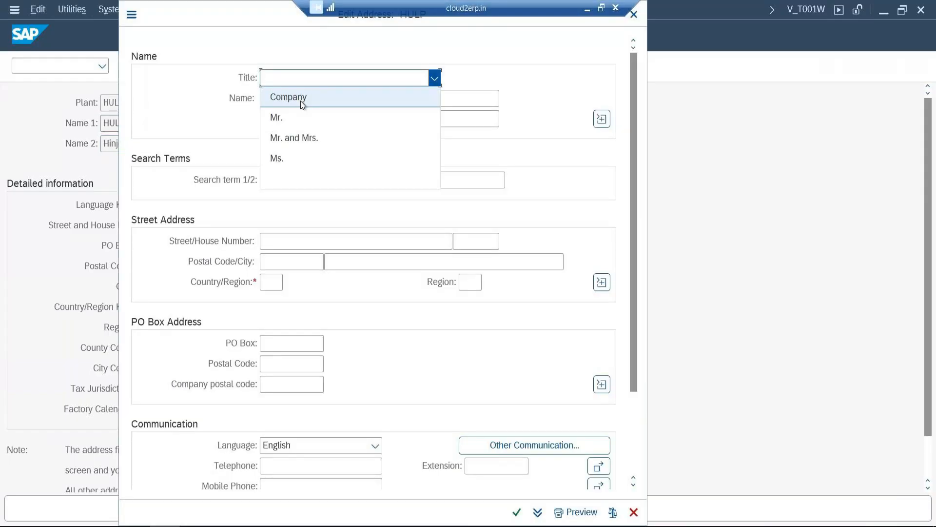
left_click(303, 104)
left_click(302, 97)
type("HUL")
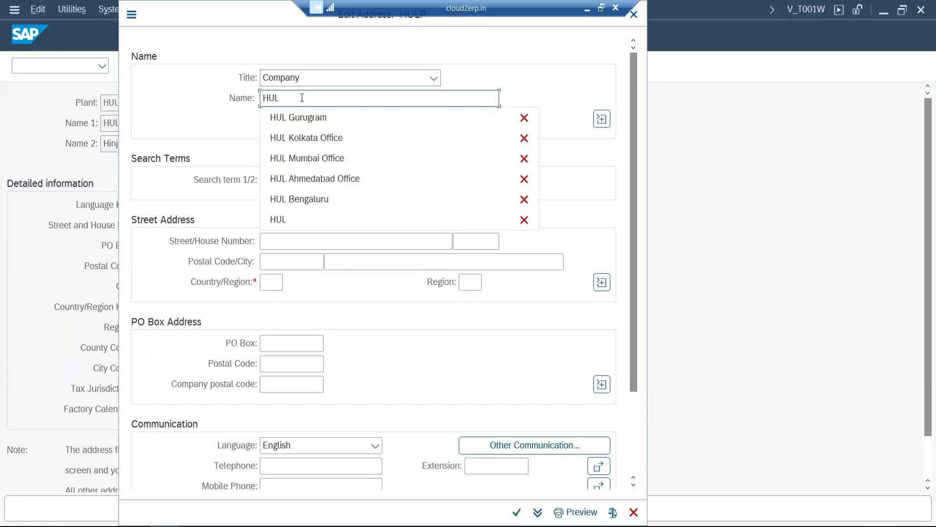
type(" P")
key("BackSpace")
type("Pune Hinjewa")
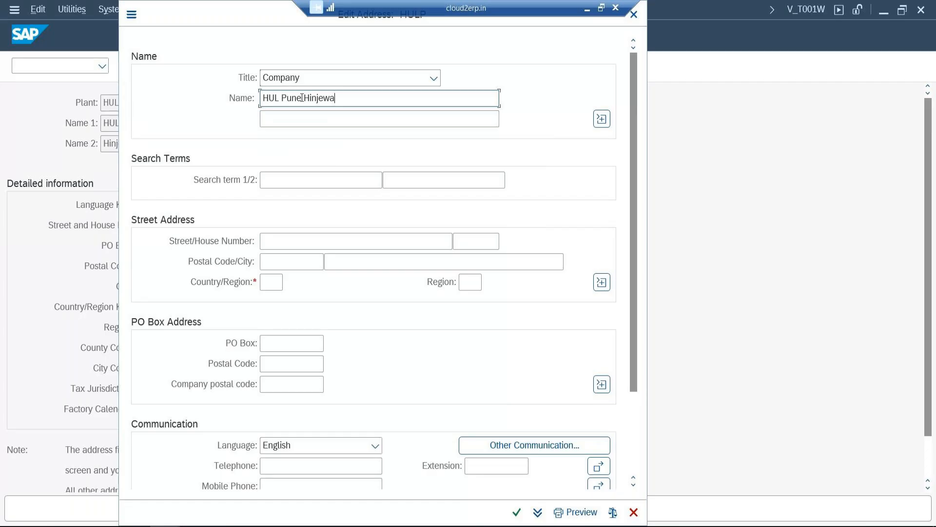
type("di Plant")
Complete the HULP address with street Hinjewadi, postal code 200221, city Pune, country IN and region 30, and confirm it.
left_click(284, 240)
type("Hinjewadi")
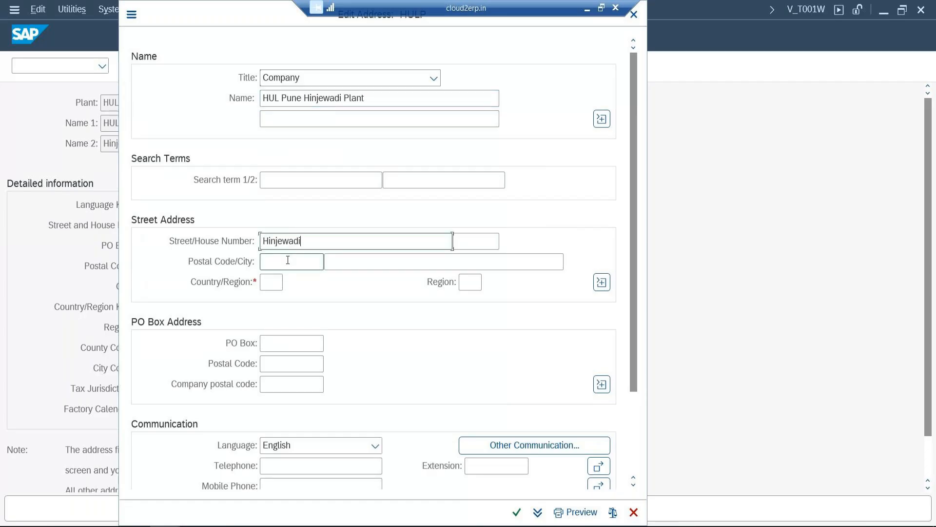
left_click(288, 260)
type("200221")
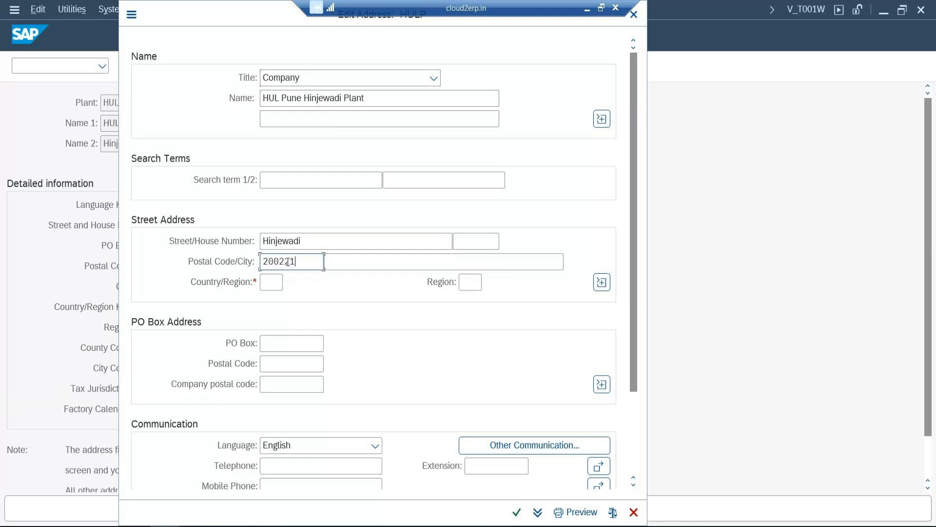
key("Tab")
type("Pune")
key("Tab")
type("IN")
key("Tab")
type("30")
key("Return")
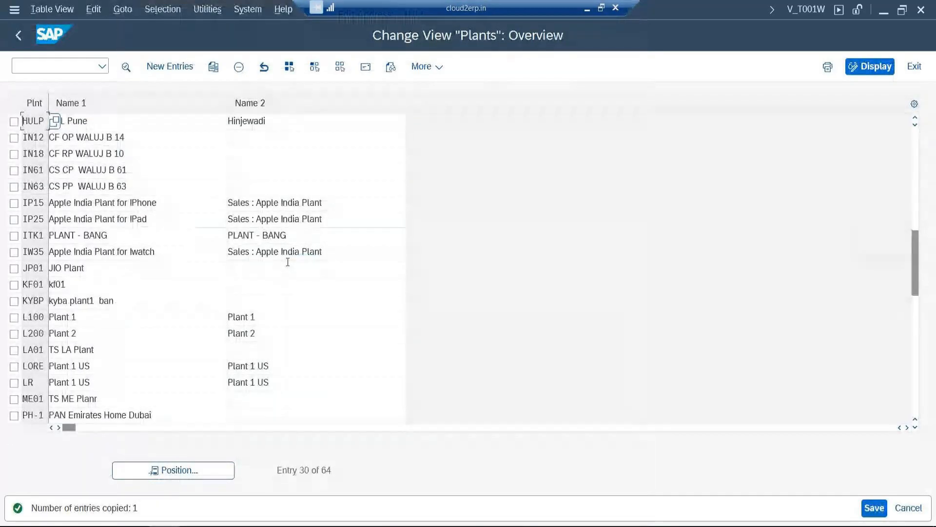
Start a copy of plant HULP and enter HULS as the new plant code.
left_click(14, 121)
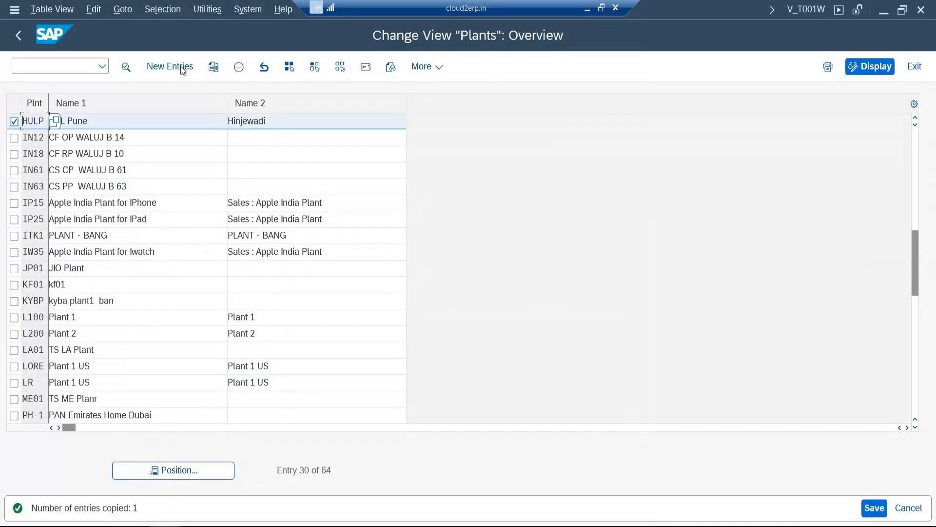
left_click(214, 66)
key("End")
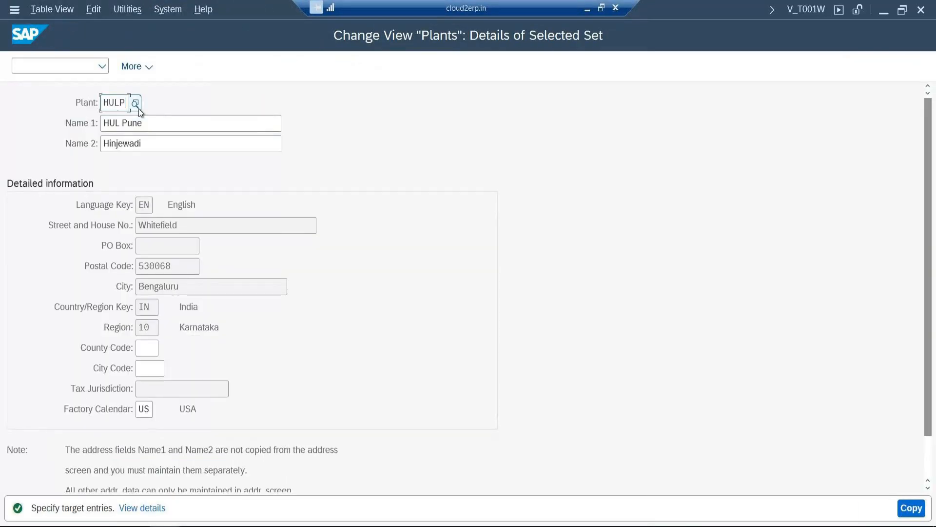
key("BackSpace")
type("S")
key("Tab")
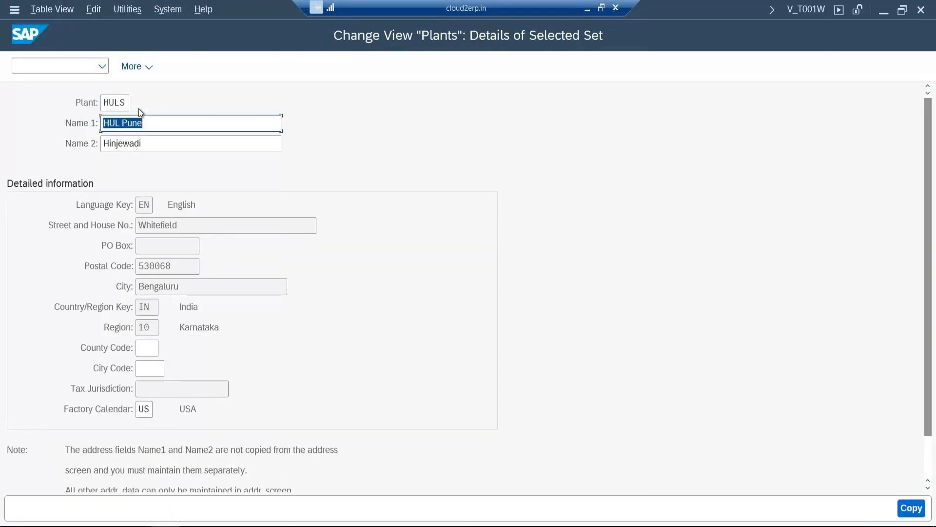
Set plant HULS's Name 1 to HUL Sricity and Name 2 to Sricity, and continue to its address.
key("End")
key("BackSpace")
key("BackSpace")
key("BackSpace")
key("BackSpace")
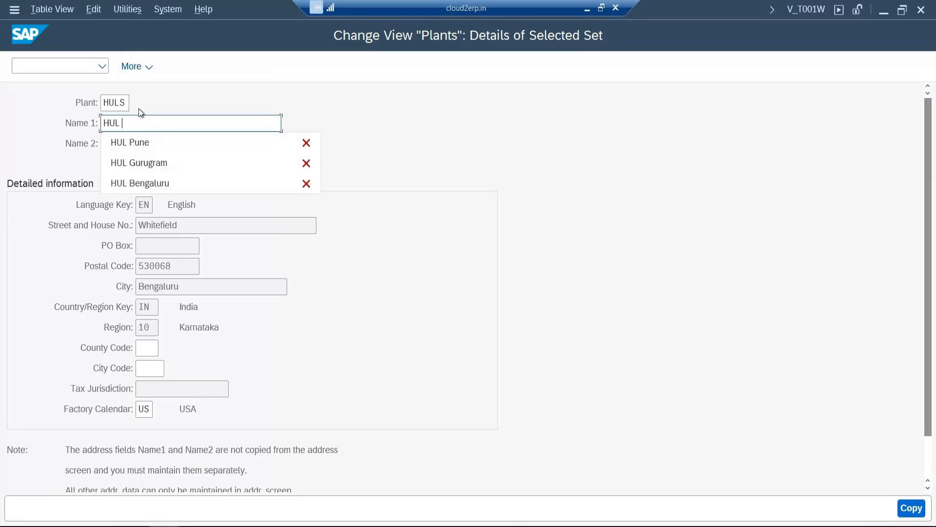
type("Sricity")
key("Tab")
type("Sr")
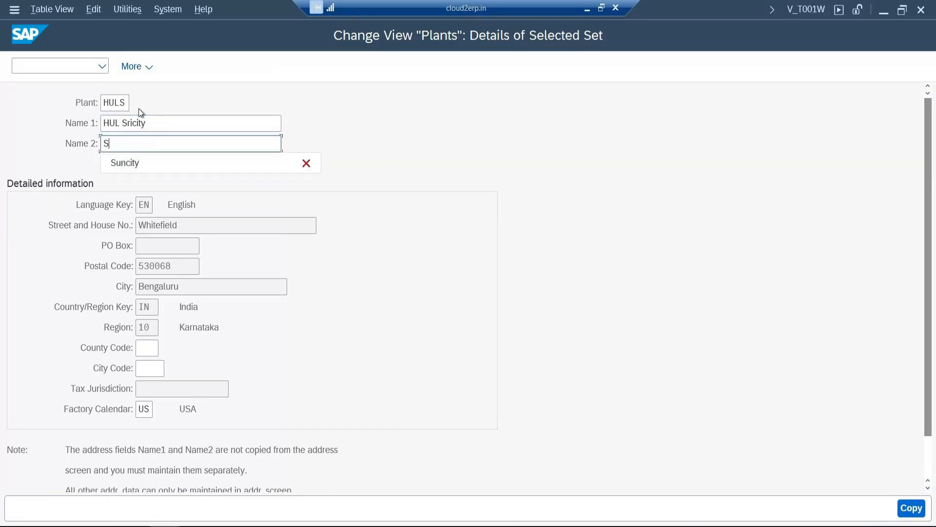
type("icity")
key("Return")
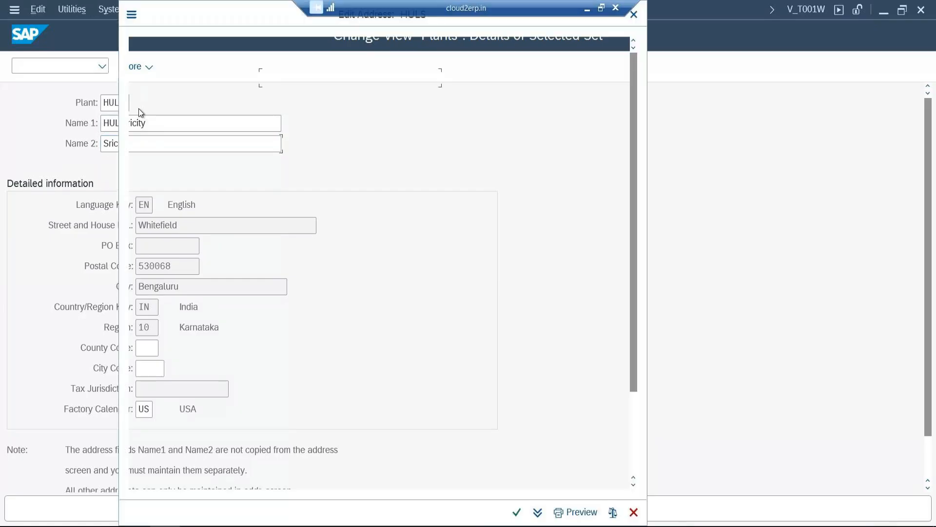
Set the title in the HULS address to Company and the name to HUL Sricity Plant.
left_click(293, 77)
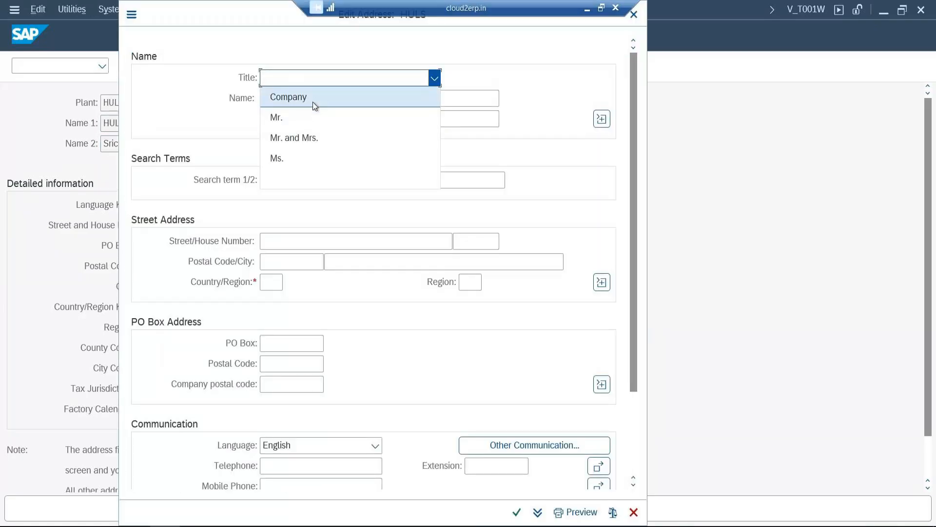
left_click(312, 102)
type("HUL Sric")
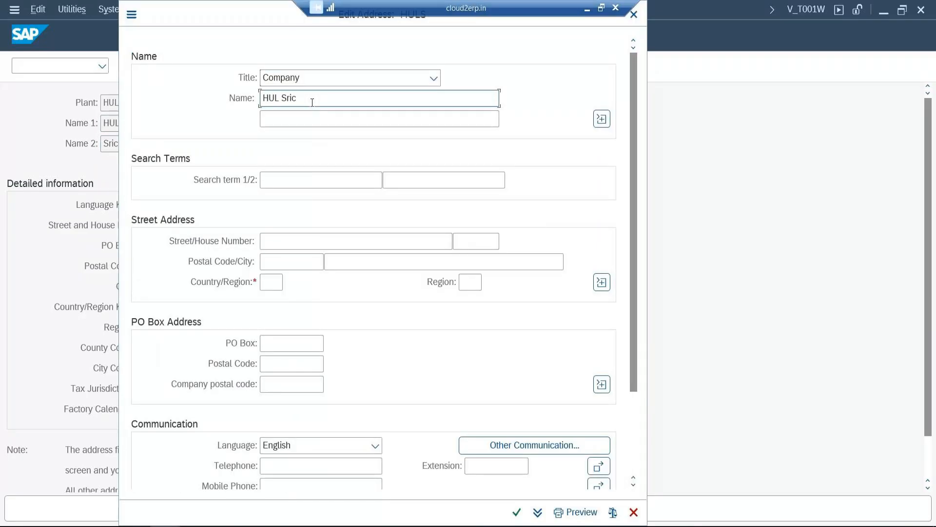
type("ity Plant")
Complete the HULS address with postal code 505555, city Sricity, country IN and region 01 Andhra Pradesh, and confirm it.
left_click(278, 266)
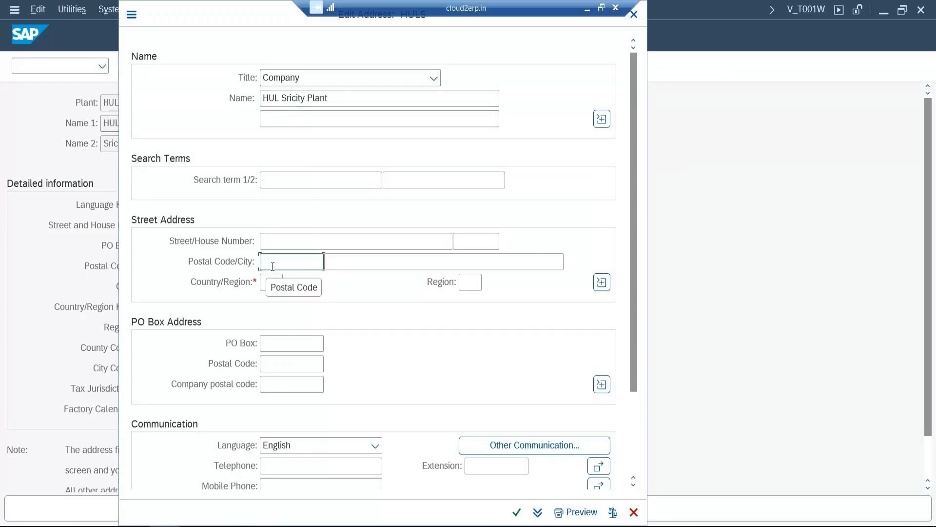
type("505555")
key("Tab")
type("Sricity")
key("Tab")
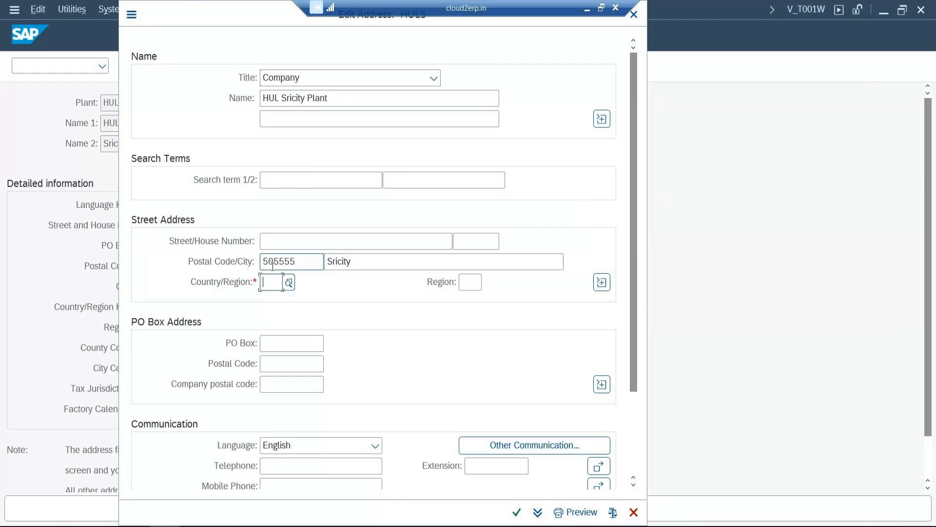
type("in")
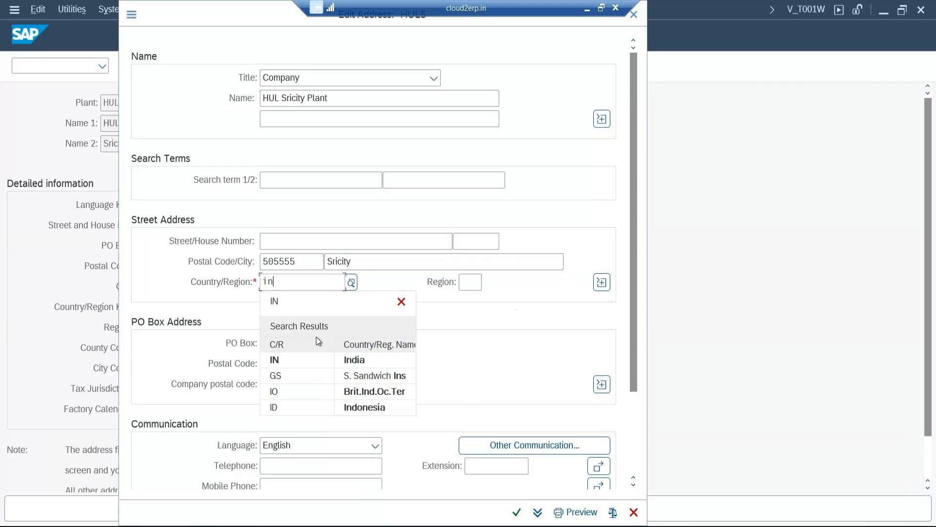
left_click(276, 359)
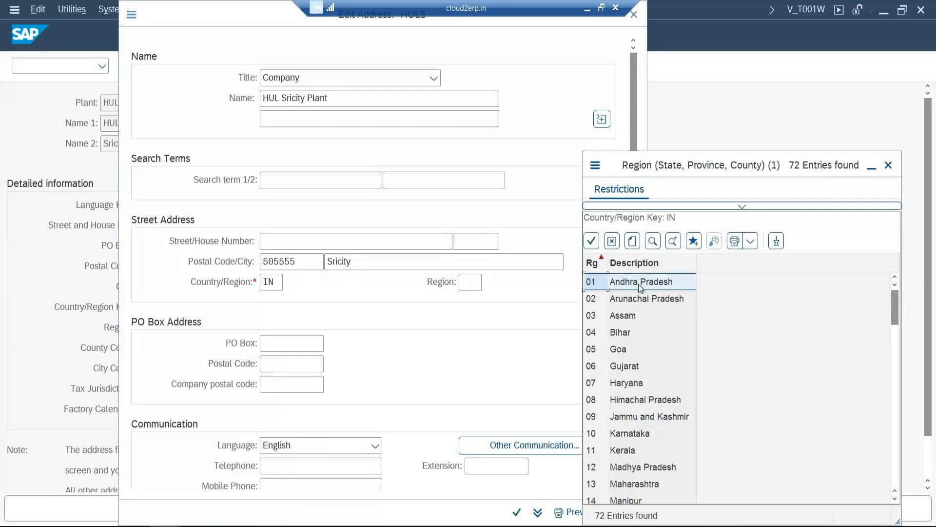
left_click(639, 283)
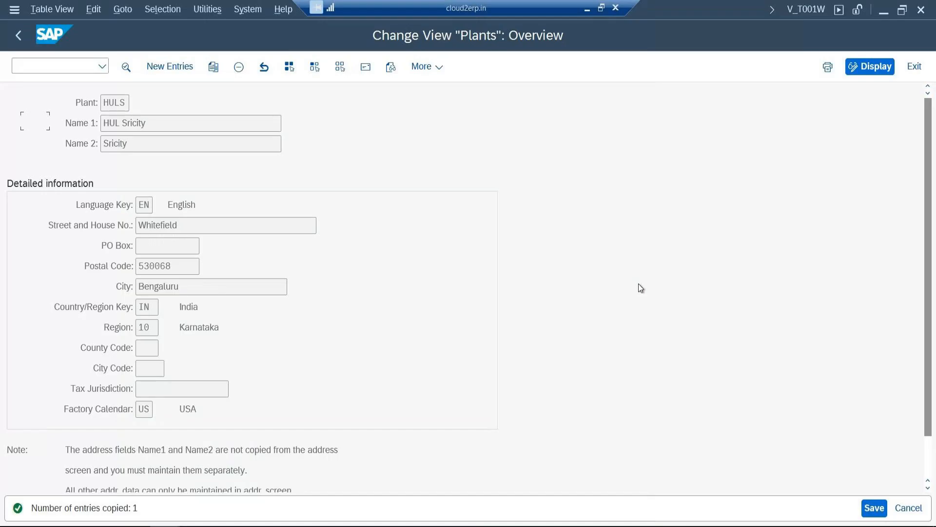
Save plant HULS to the proposed customizing request and position the plant list at the HUL entries.
key("F3")
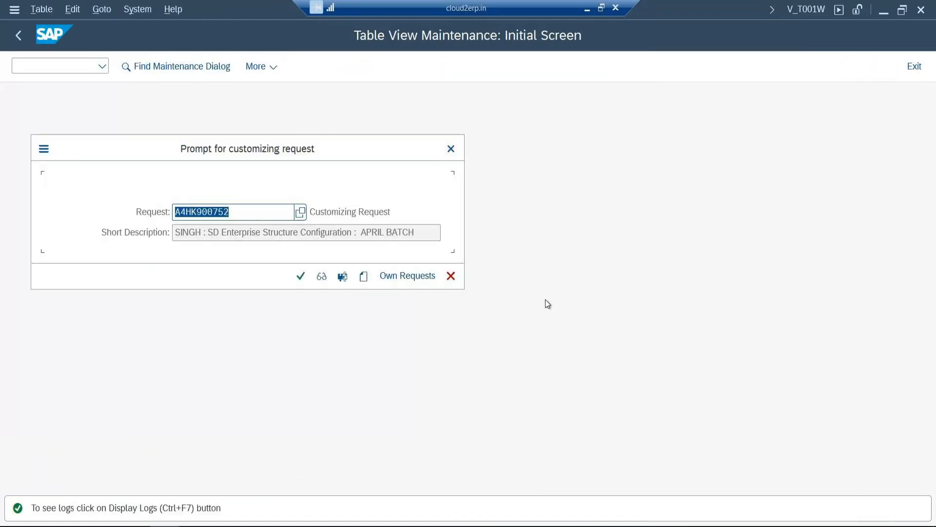
key("Return")
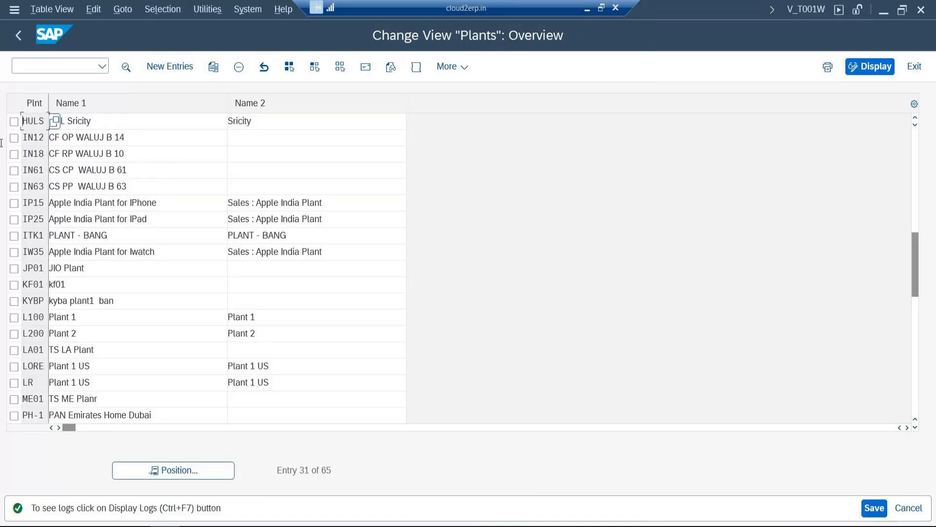
left_click(152, 470)
type("hul")
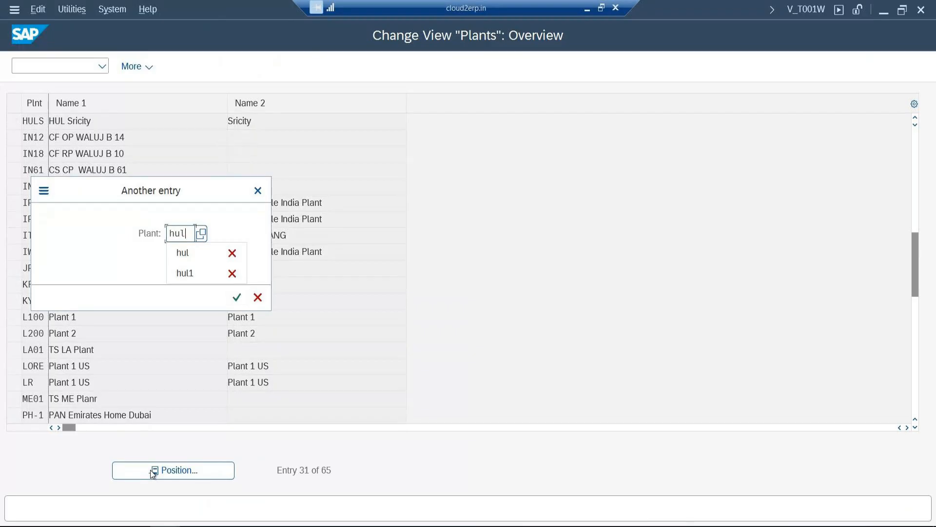
key("Return")
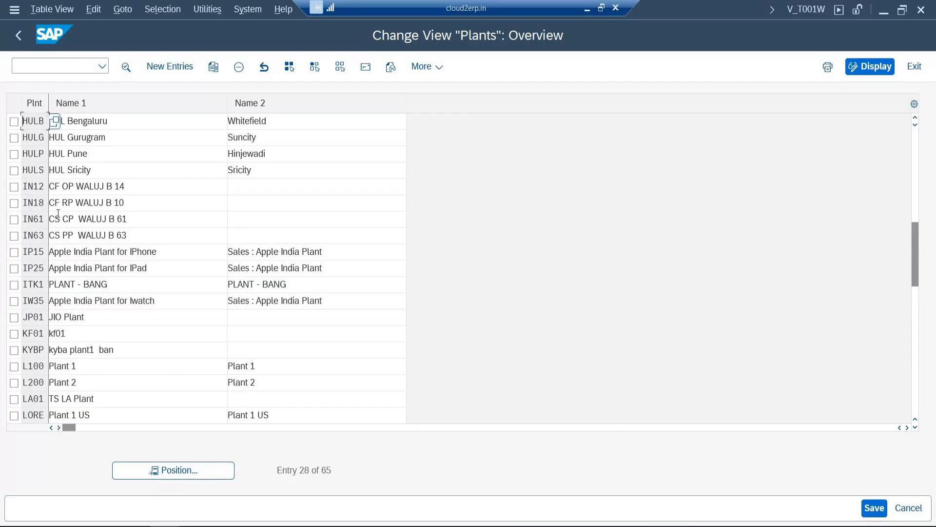
Switch to the session slides folder, open Slide33 in Paint and examine the plant to shipping point mapping at 25% zoom.
key("alt+Tab")
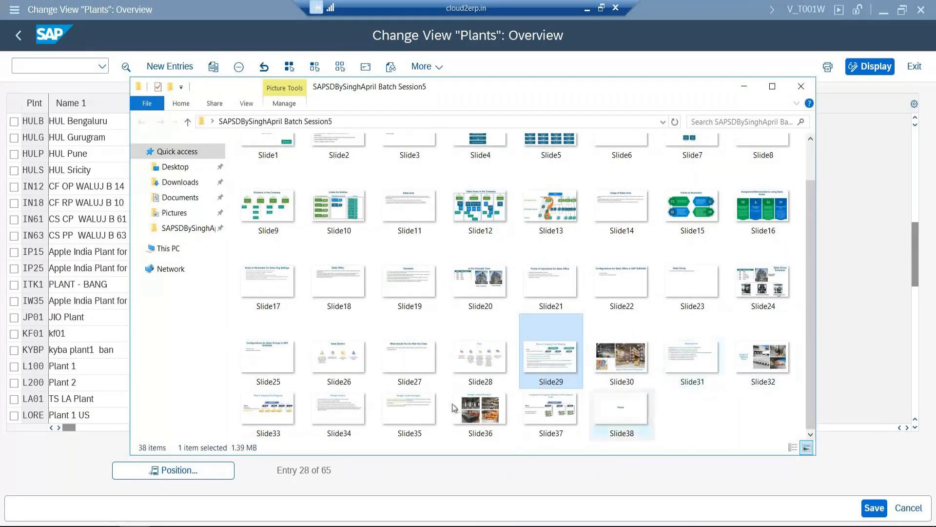
double_click(268, 409)
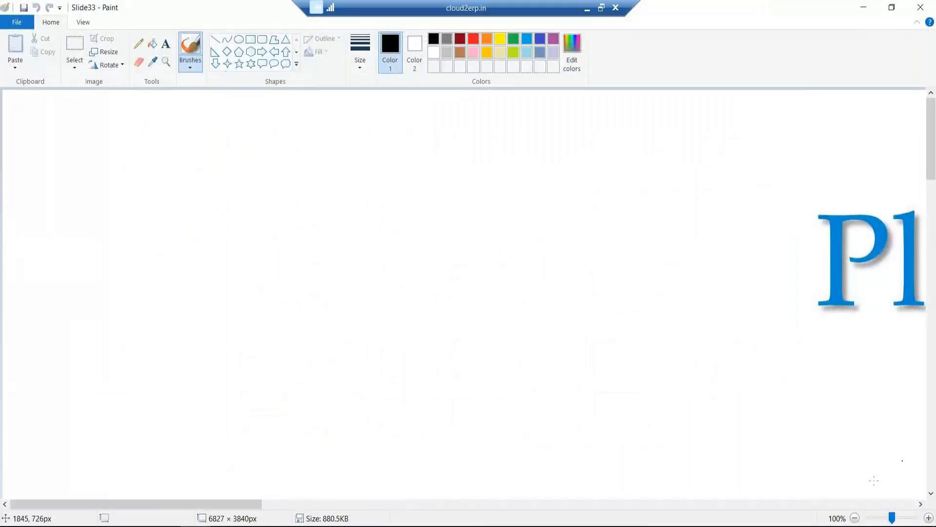
left_click(854, 518)
left_click(855, 518)
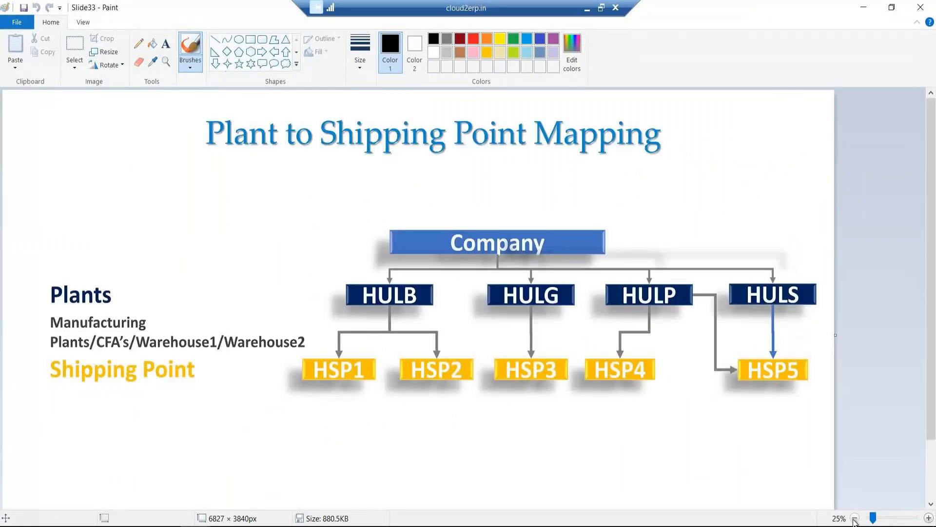
left_click(854, 518)
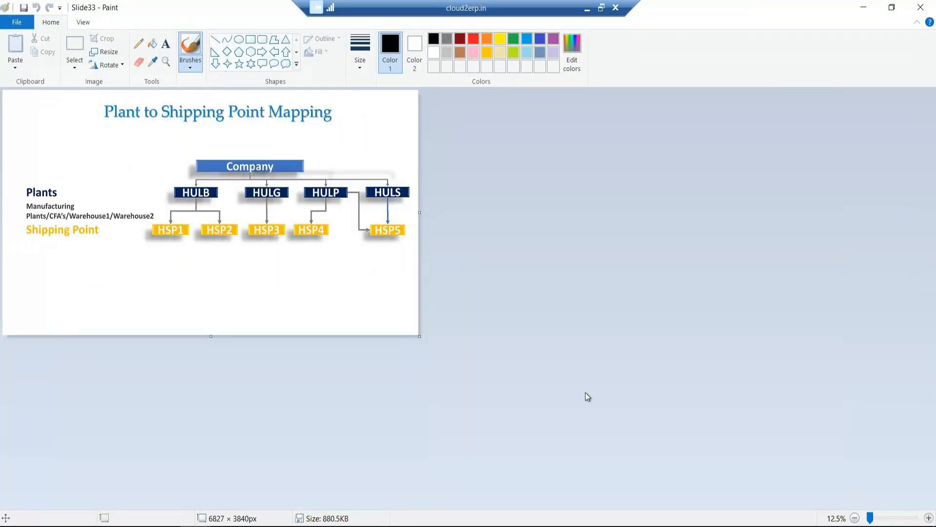
scroll(587, 397, "up", 1)
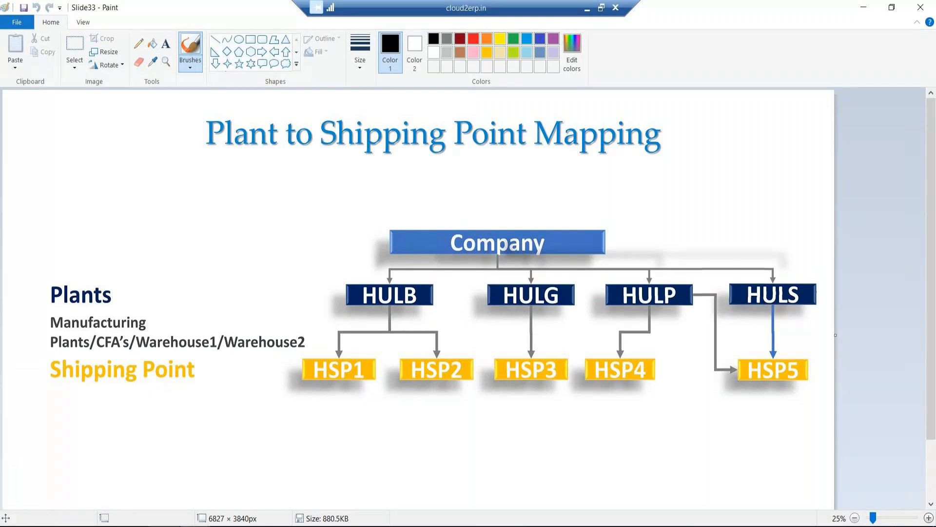
Return to SAP, leave the plant list and open the plant to company code assignment under Logistics - General in the Display IMG structure.
mouse_move(165, 525)
left_click(198, 475)
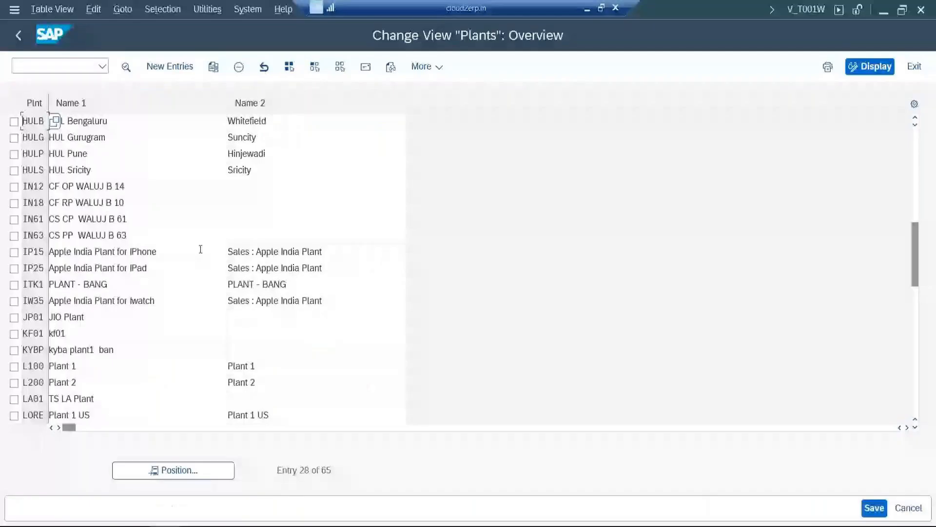
left_click(19, 42)
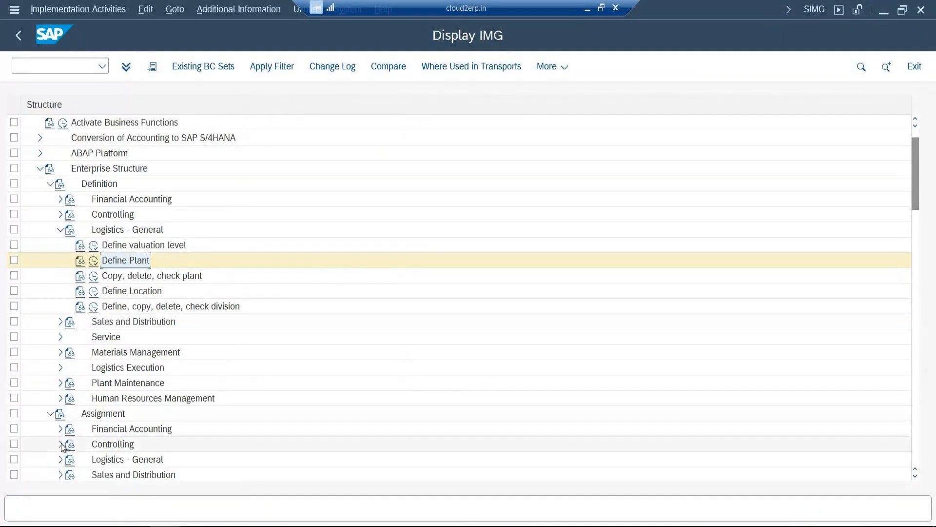
left_click(60, 459)
scroll(108, 389, "down", 1)
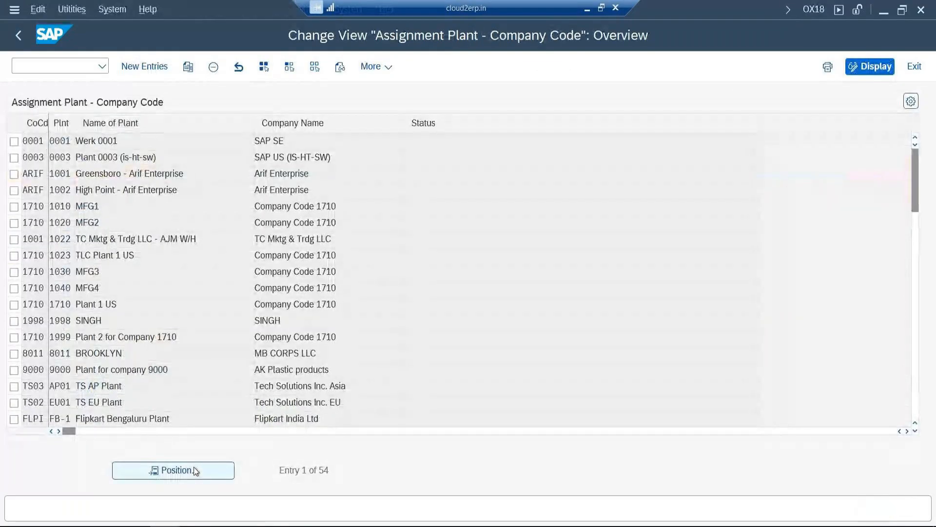
left_click(194, 471)
type("ho")
key("Return")
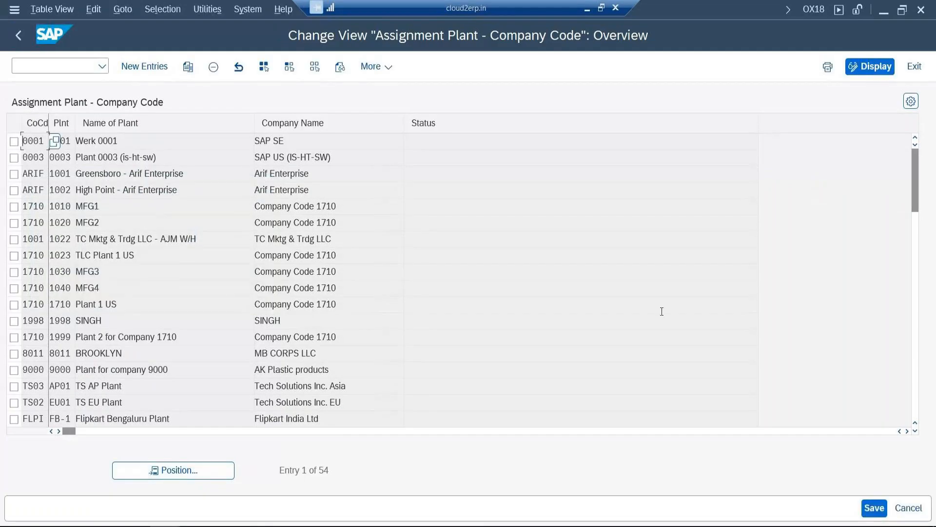
left_click(912, 329)
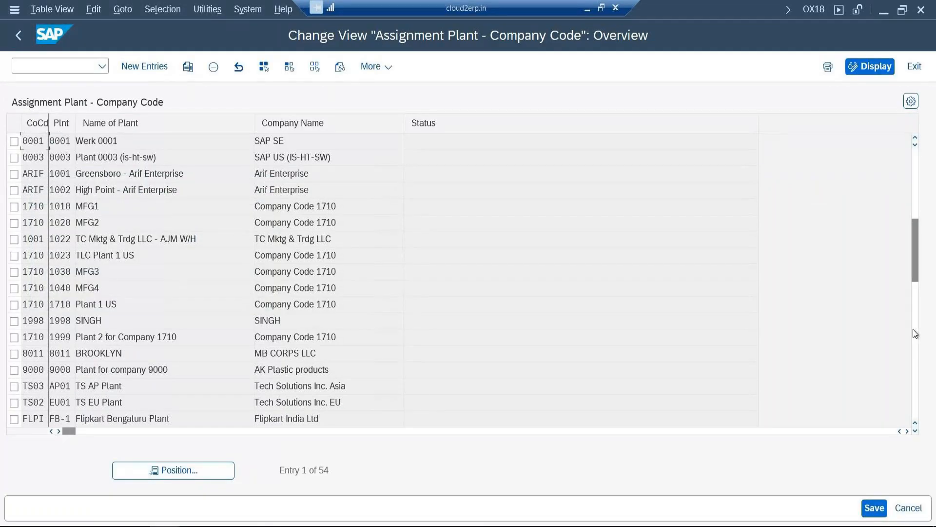
Start new plant assignment entries and enter company code 1710 in the first row.
left_click(145, 66)
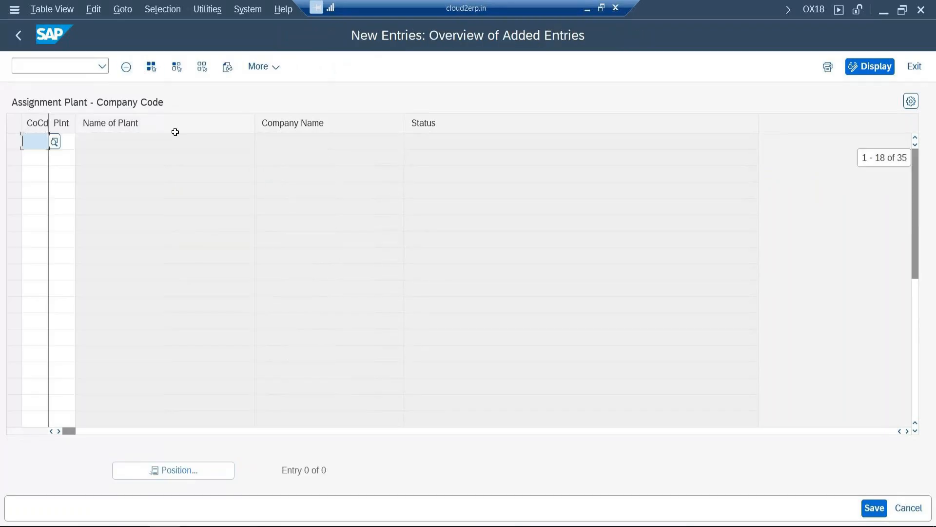
type("hulb")
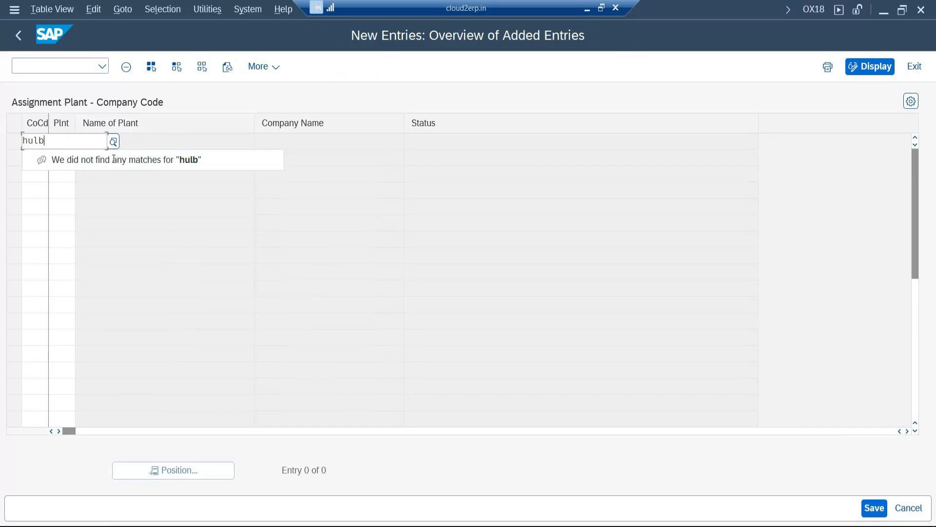
key("BackSpace")
key("BackSpace")
key("BackSpace")
key("BackSpace")
type("1710")
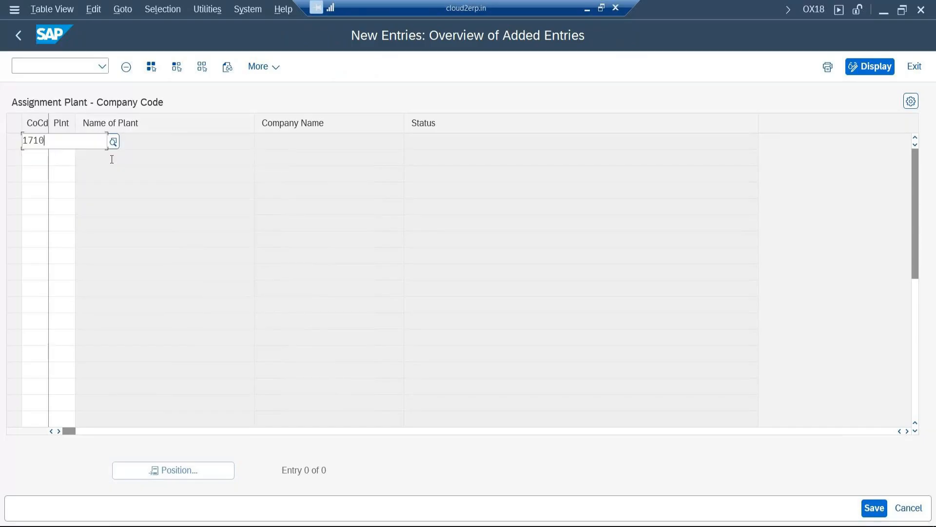
Copy company code 1710 from the first row into the next three rows.
left_click(40, 163)
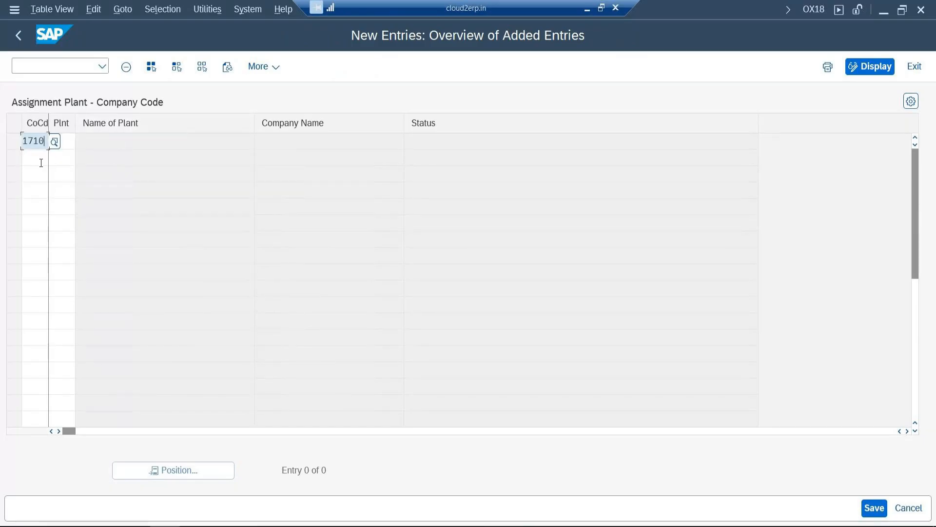
type("Hinj")
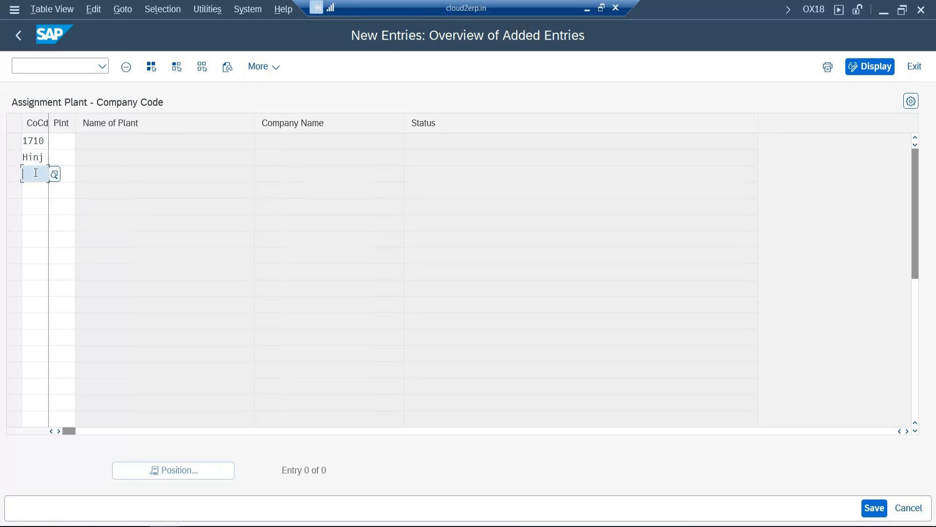
left_click(33, 140)
key("ctrl+c")
left_click(34, 156)
key("ctrl+v")
left_click(40, 177)
key("ctrl+v")
left_click(38, 184)
key("ctrl+v")
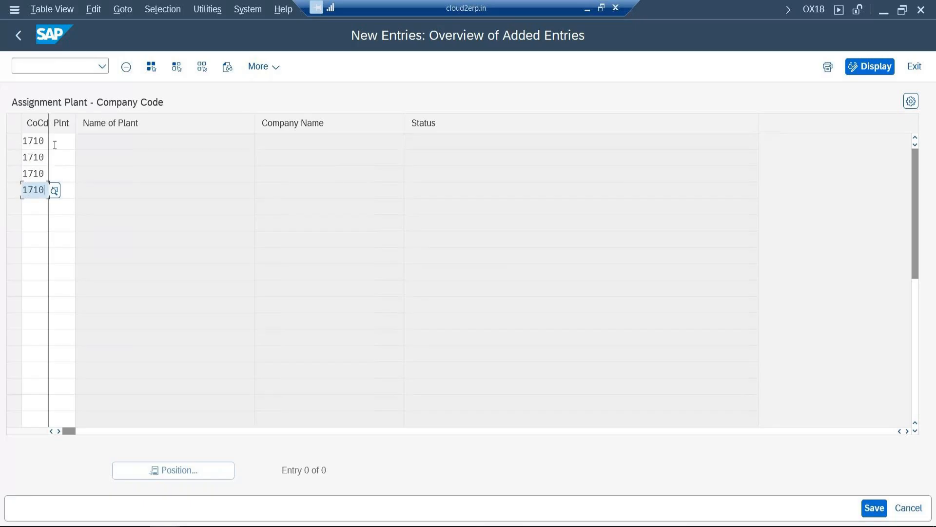
Assign plant HULB in the first row and plant HULG in the second row to company code 1710.
left_click(55, 147)
type("hub")
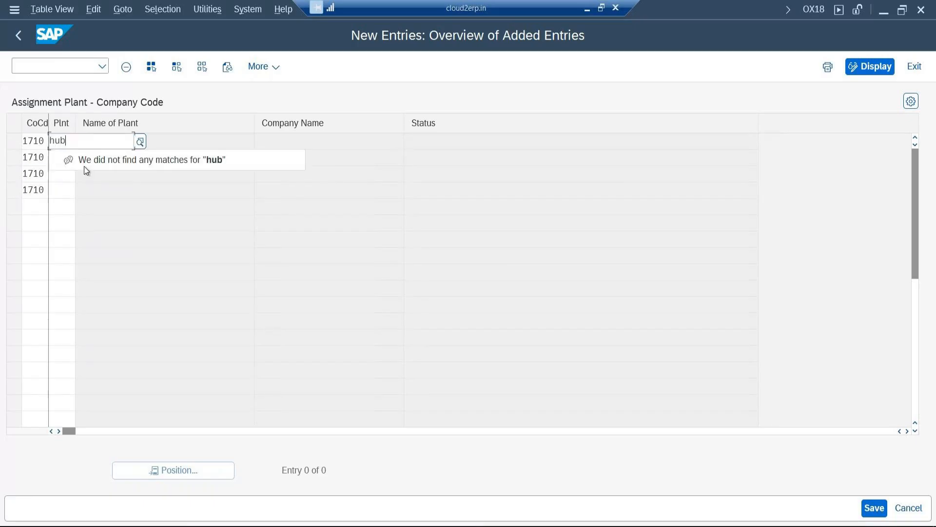
type("b")
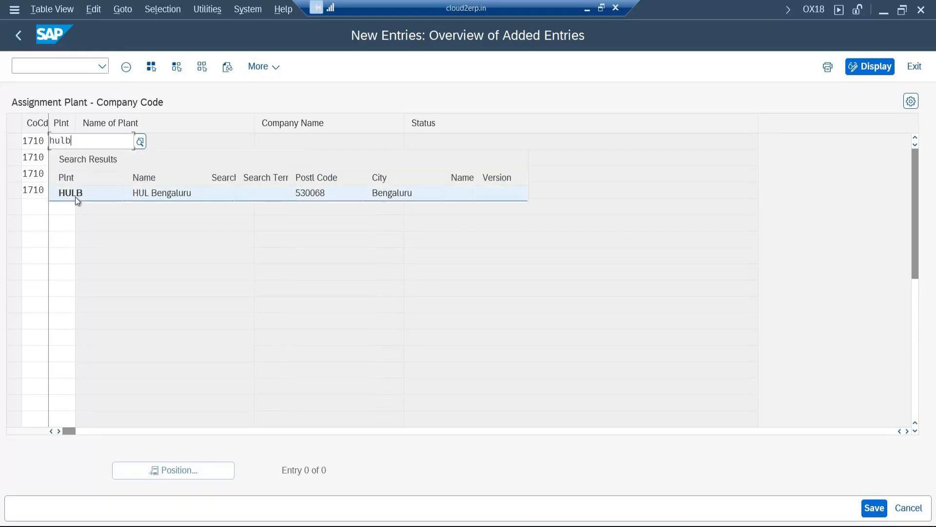
left_click(74, 194)
left_click(63, 157)
type("hul")
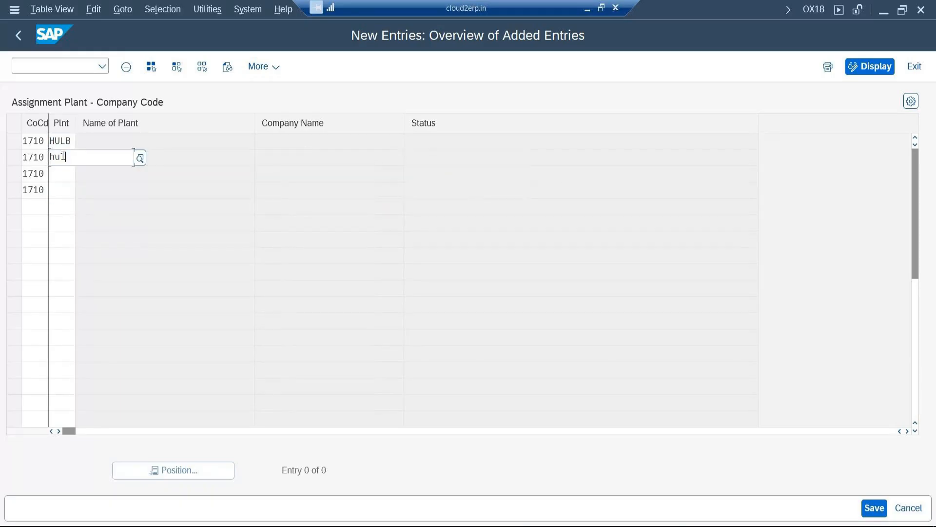
type("g")
left_click(77, 203)
Enter plant HULS for company code 1710 in the third row.
left_click(66, 175)
type("hul")
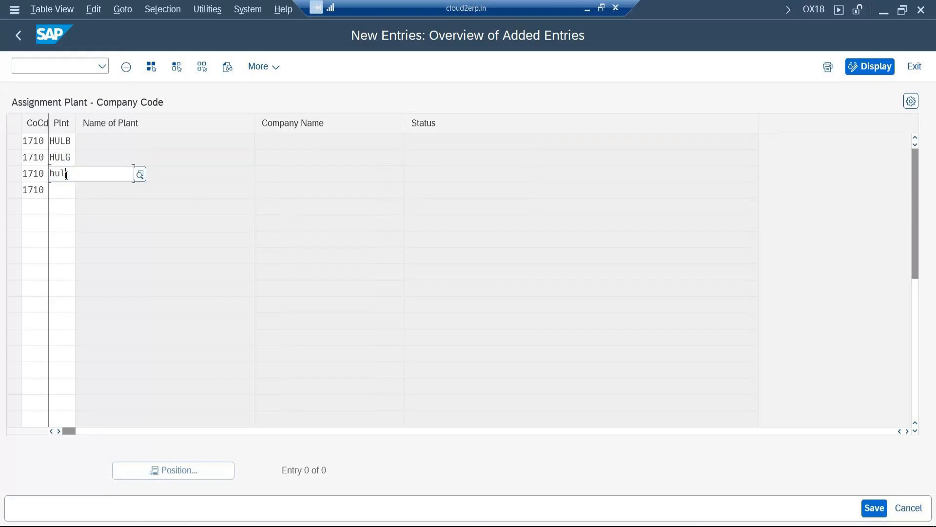
type("s")
left_click(73, 224)
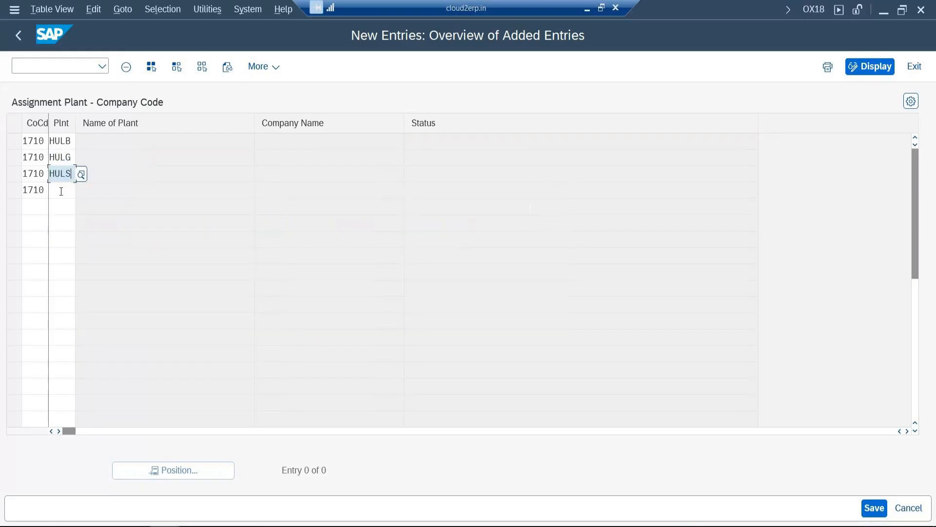
Assign plant HULP to company code 1710 in the fourth row and accept the country notices for all entries.
left_click(61, 190)
type("hulp")
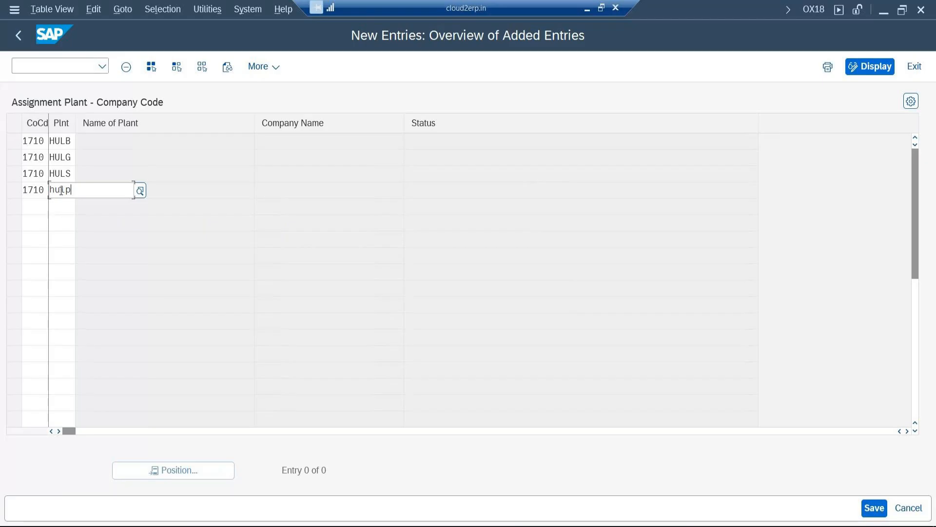
key("Return")
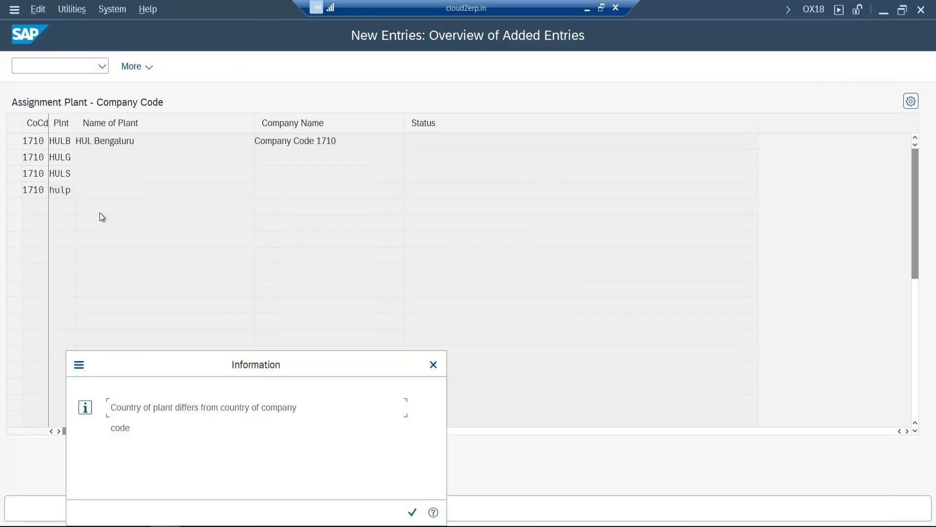
key("Return")
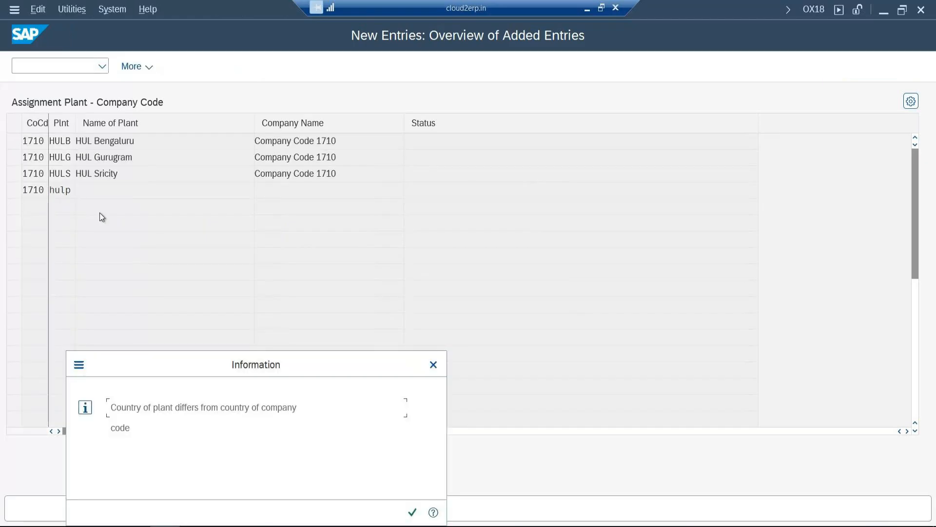
key("Return")
key("Return")
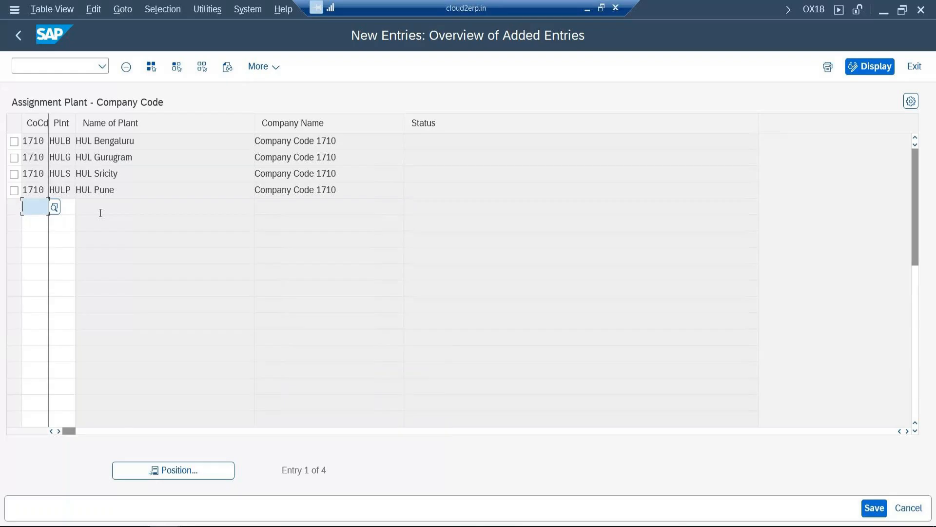
Save the plant assignments under the proposed customizing request and return to the IMG structure.
left_click(878, 508)
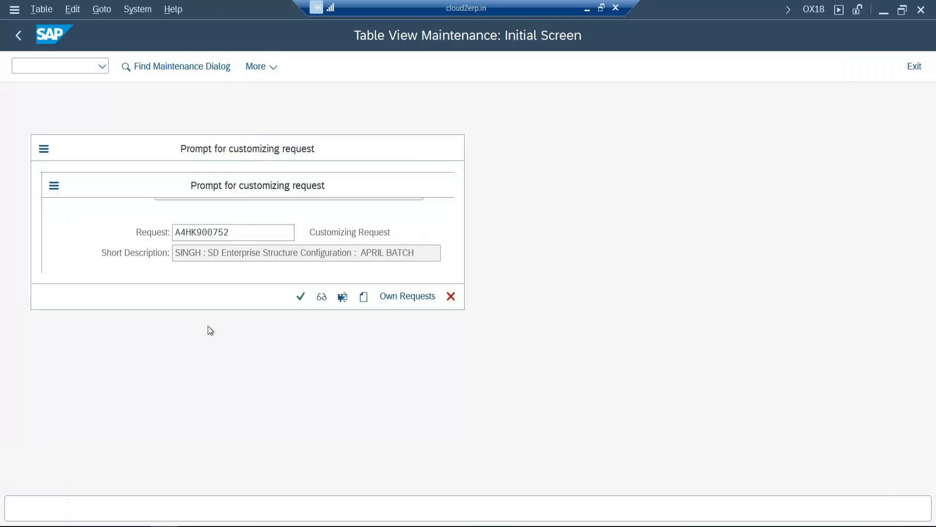
key("Return")
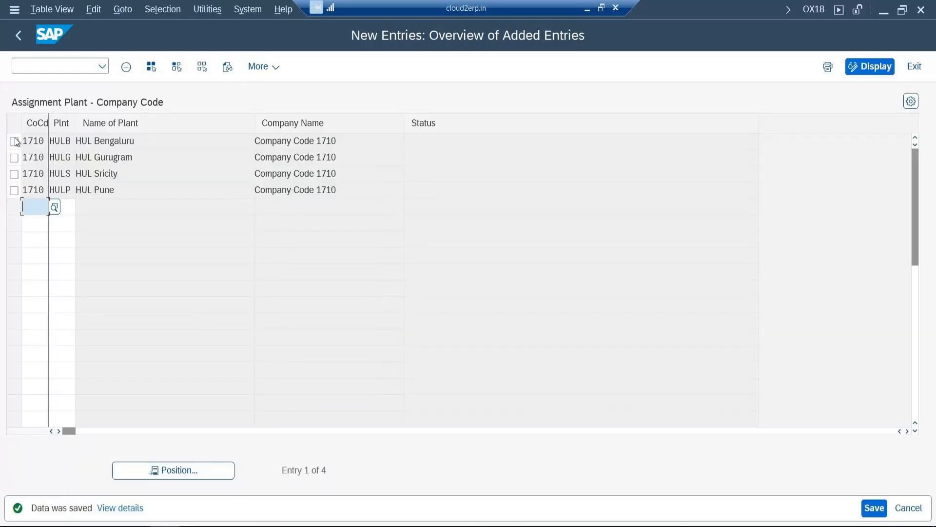
left_click(21, 36)
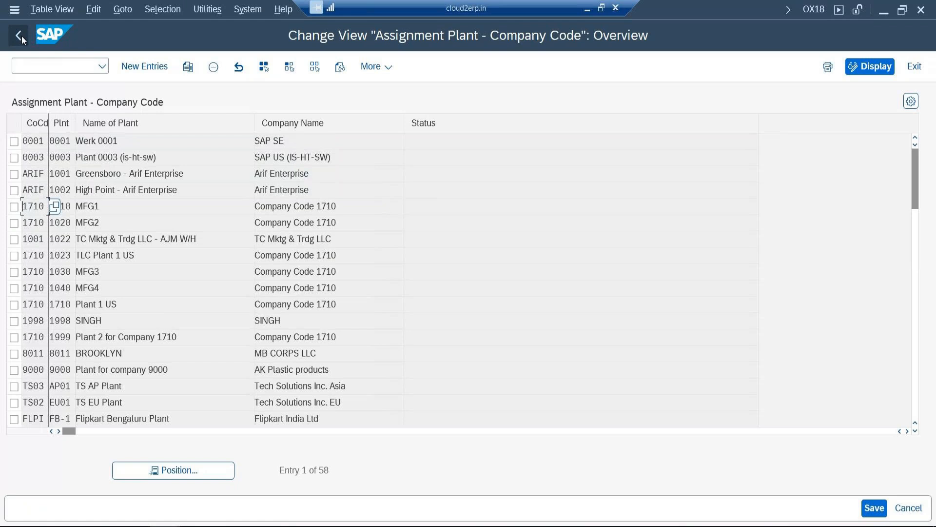
left_click(21, 37)
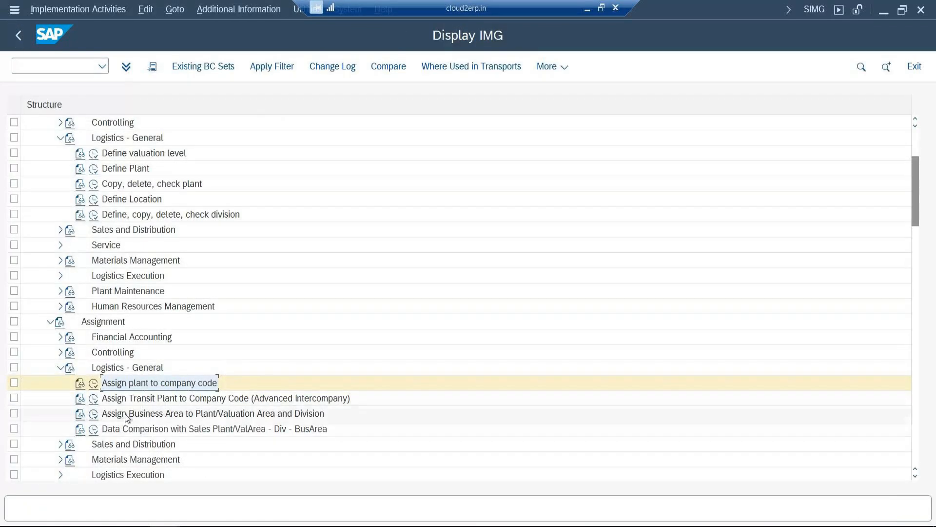
Open Assign Sales Organization - Distribution Channel - Plant in the Sales and Distribution assignments and start new entries.
left_click(60, 368)
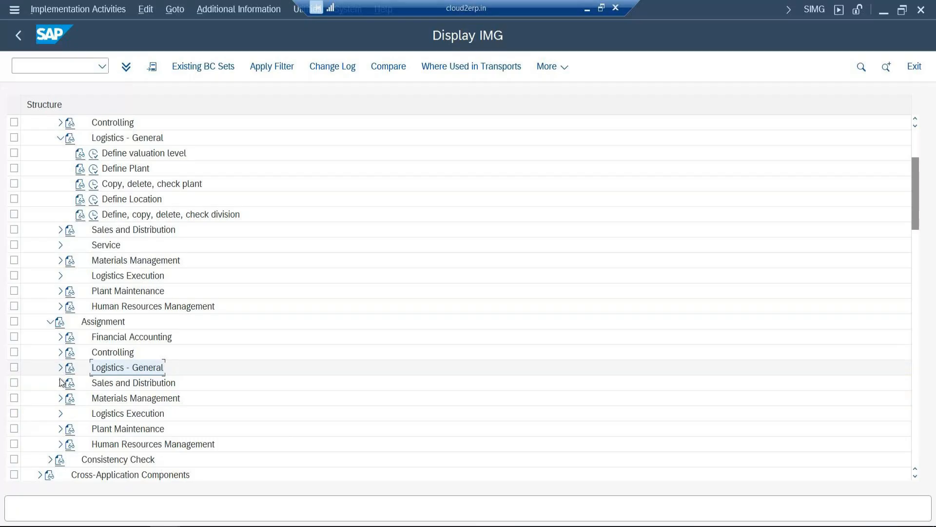
left_click(60, 381)
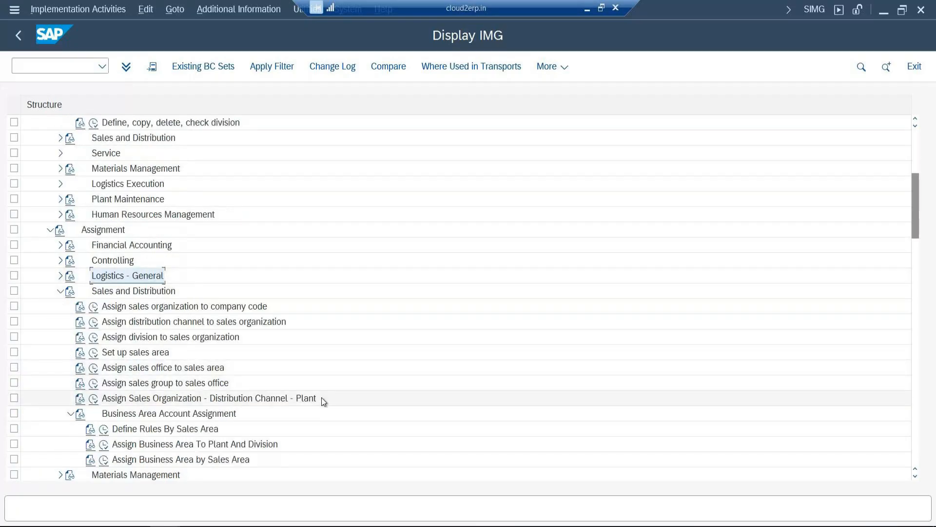
left_click(93, 399)
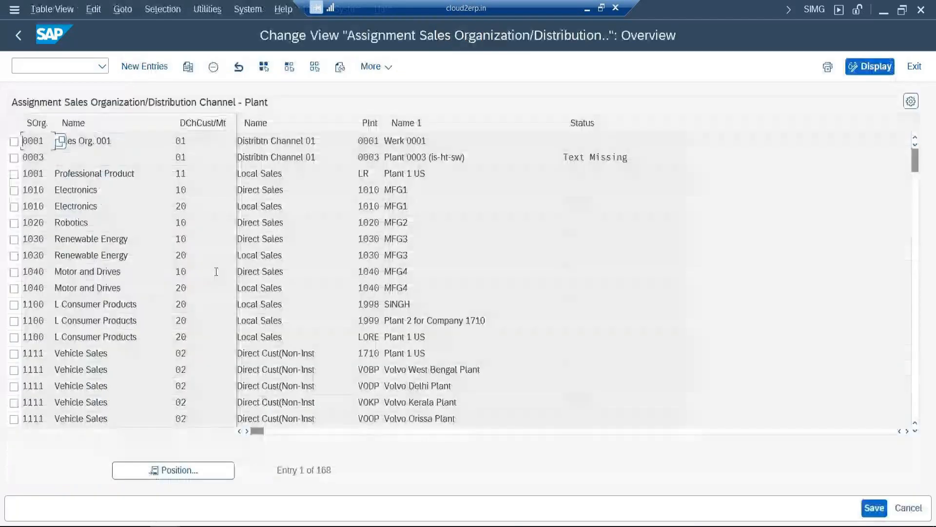
left_click(137, 68)
Switch to the Book1 workbook in Excel, copy the range C2:F13 to L2 and fit column O to its contents.
mouse_move(225, 526)
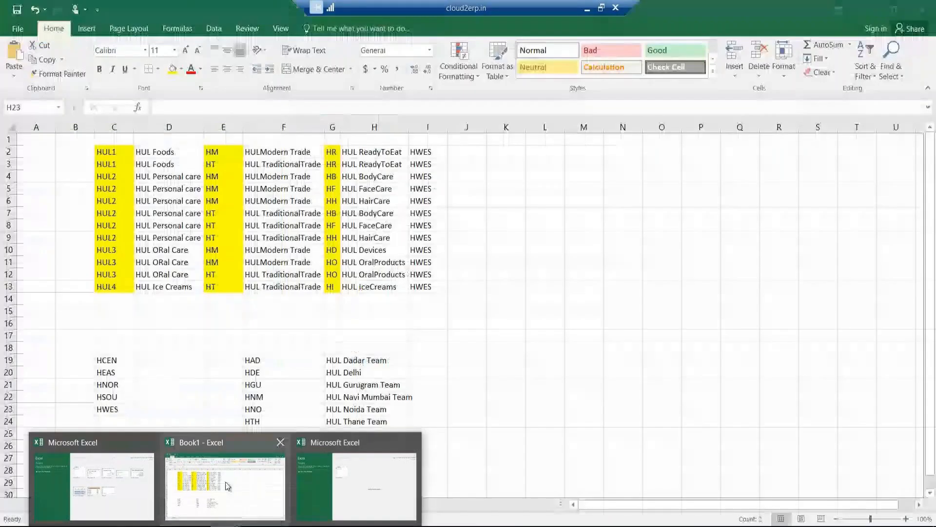
left_click(227, 486)
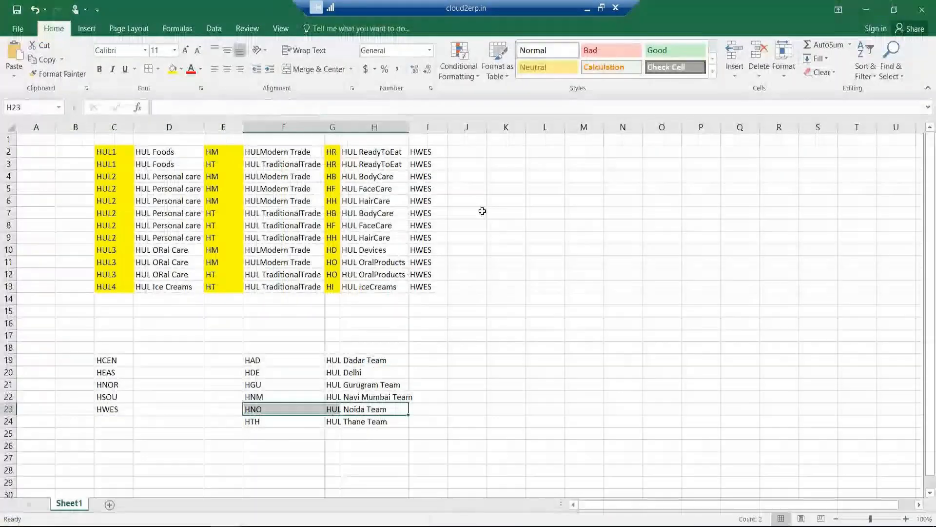
left_click(114, 152)
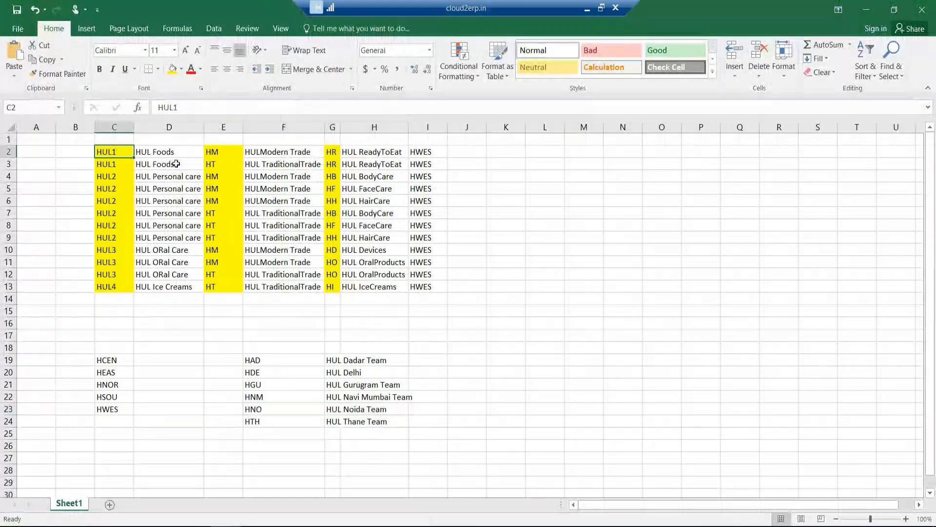
left_click_drag(114, 152, 259, 288)
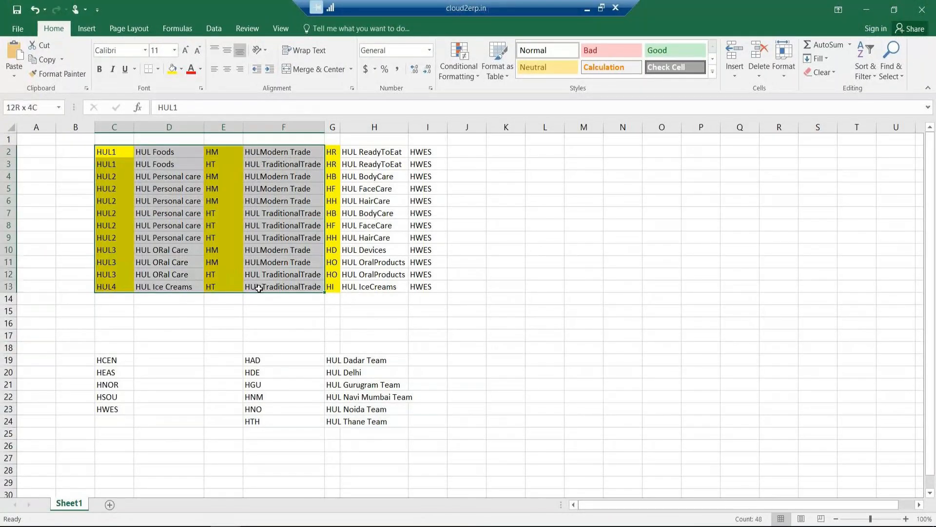
key("ctrl+c")
left_click(545, 152)
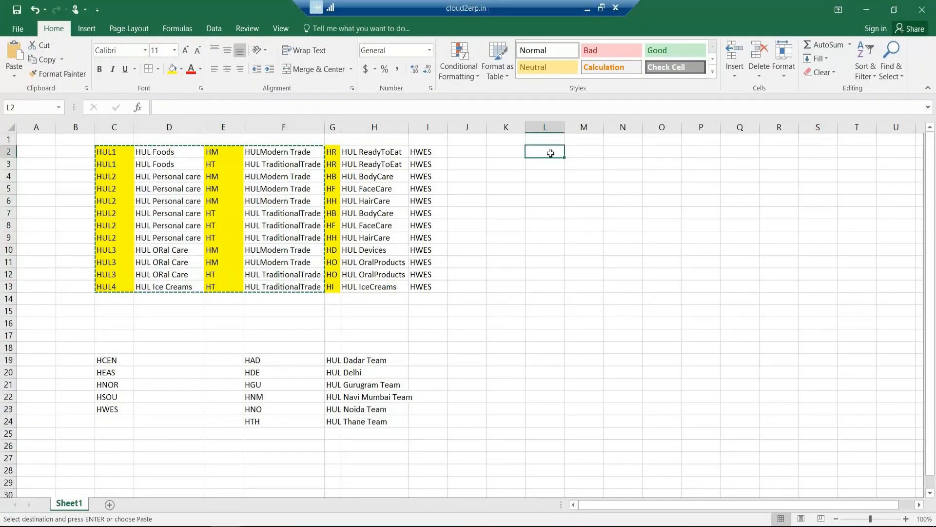
key("ctrl+v")
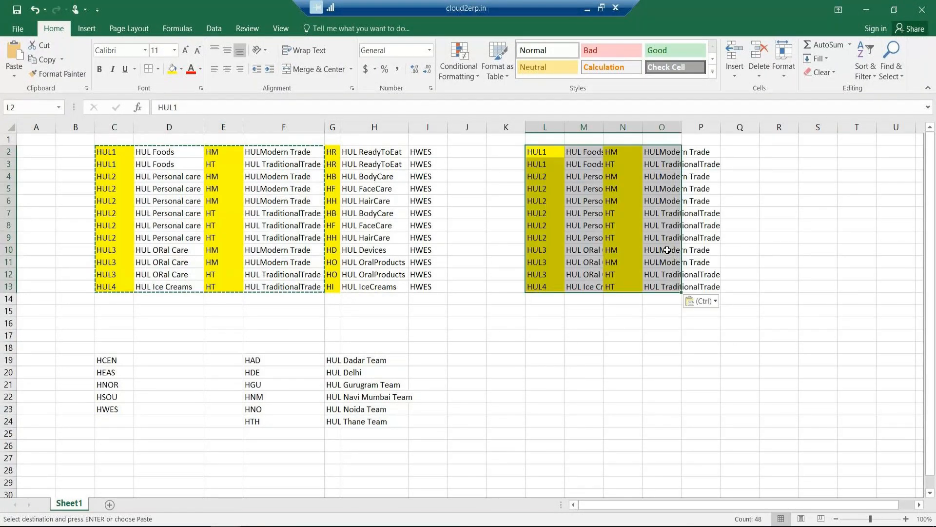
left_click(662, 311)
double_click(682, 126)
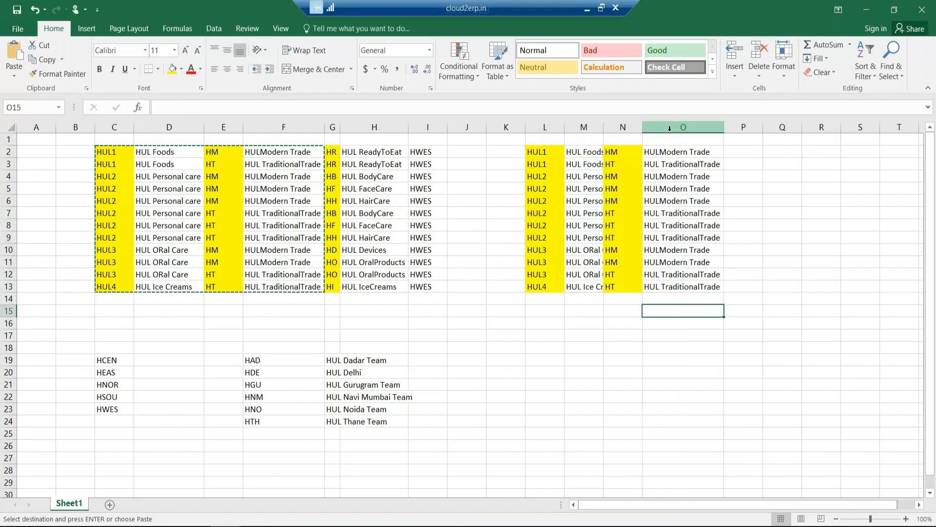
Remove the duplicate rows from columns L to O, comparing all four columns.
left_click_drag(670, 127, 545, 126)
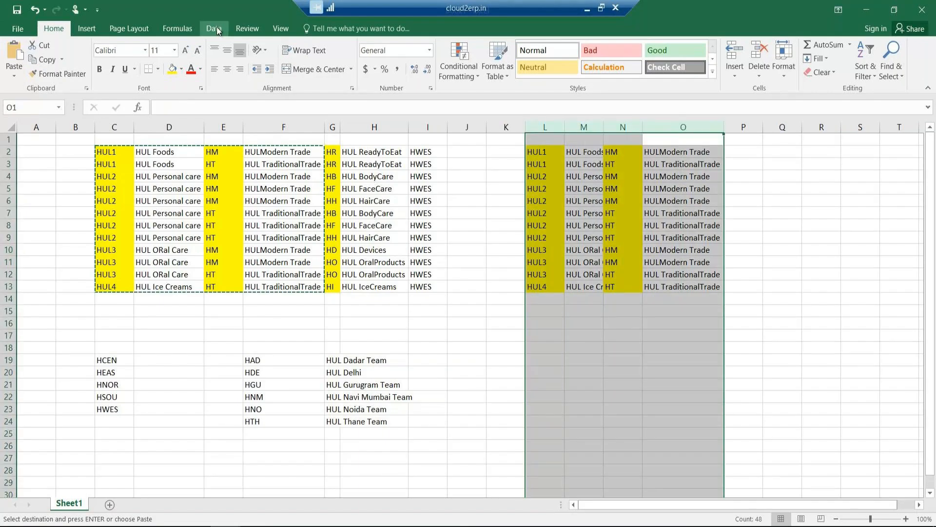
left_click(215, 29)
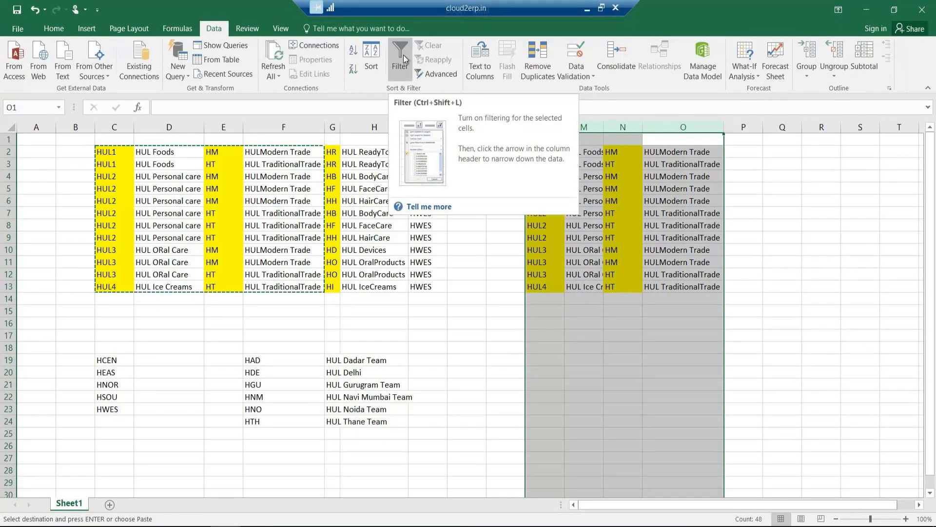
left_click(538, 66)
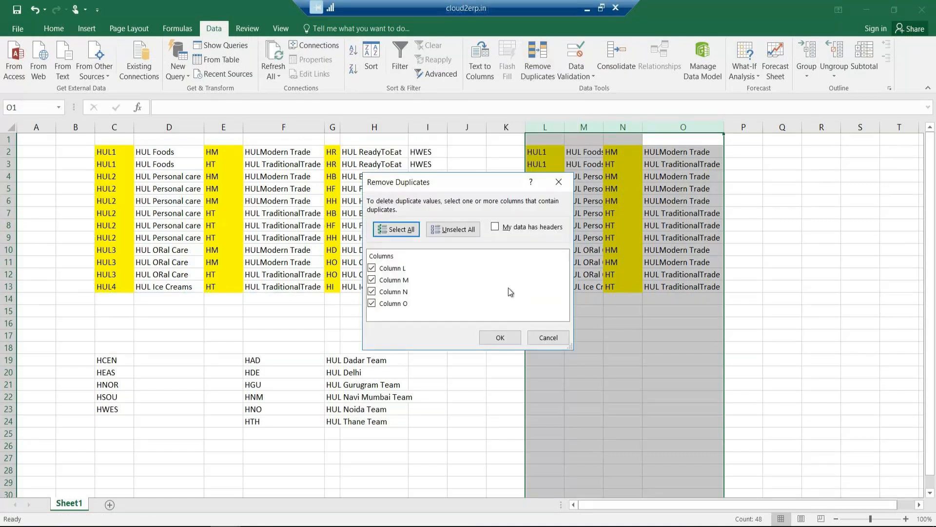
left_click(498, 338)
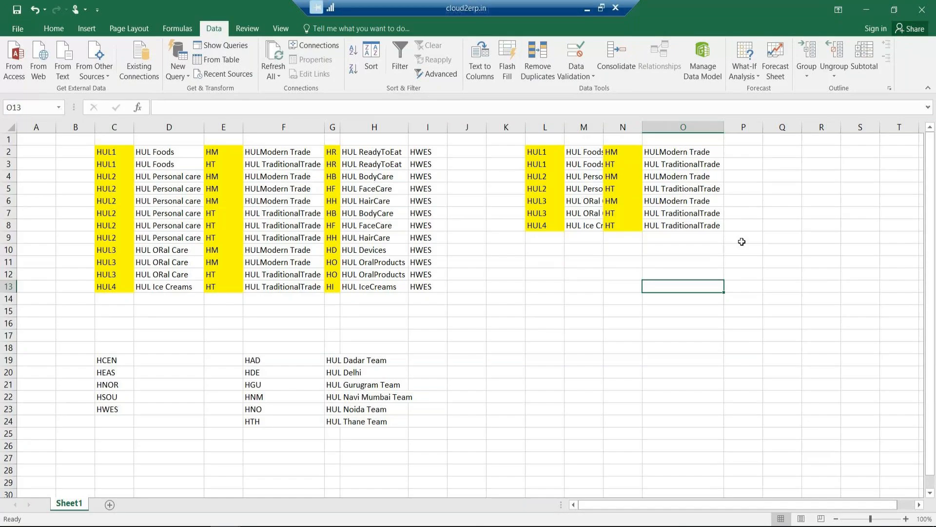
Enter plant code HULB in P2 and fill it down to P8.
left_click(744, 154)
double_click(745, 156)
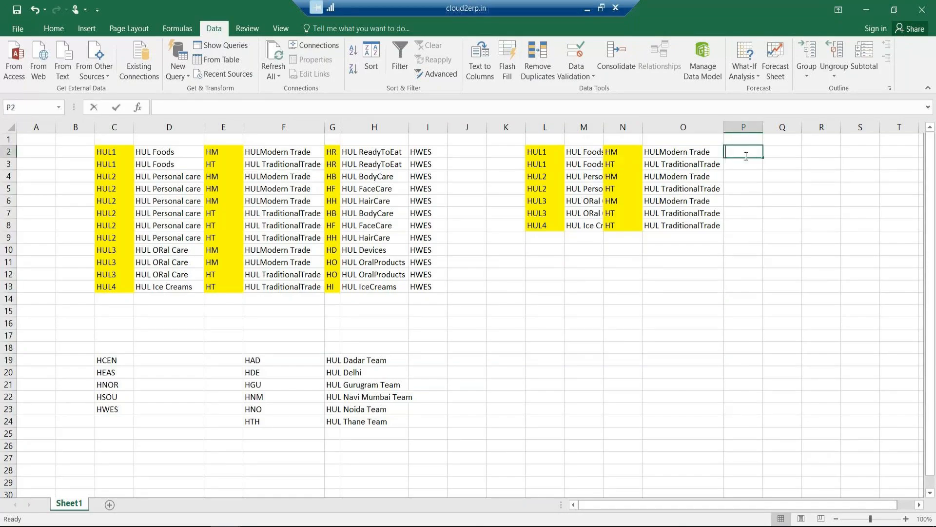
type("HULP")
key("Return")
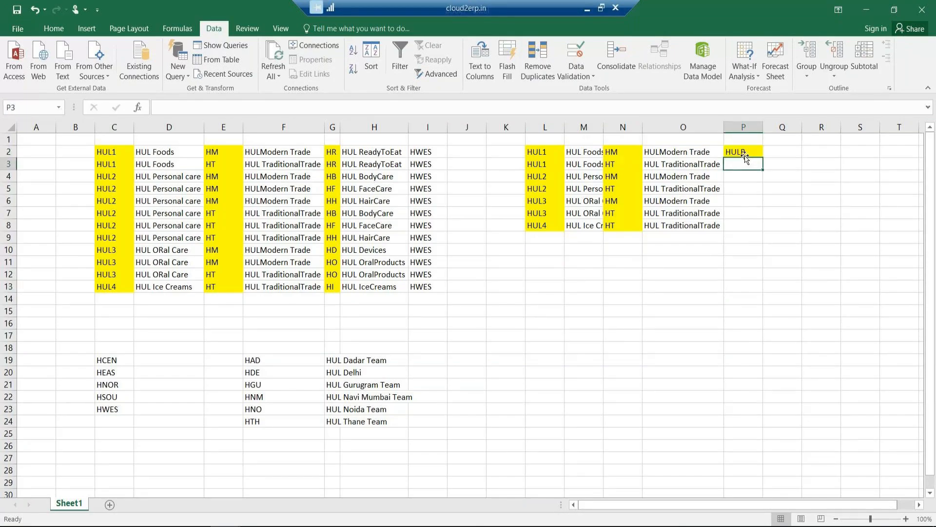
left_click(744, 153)
left_click_drag(763, 157, 762, 229)
Copy the block L2:P8 to L10 and set its plant code to HULG in P10:P16.
left_click_drag(536, 151, 755, 229)
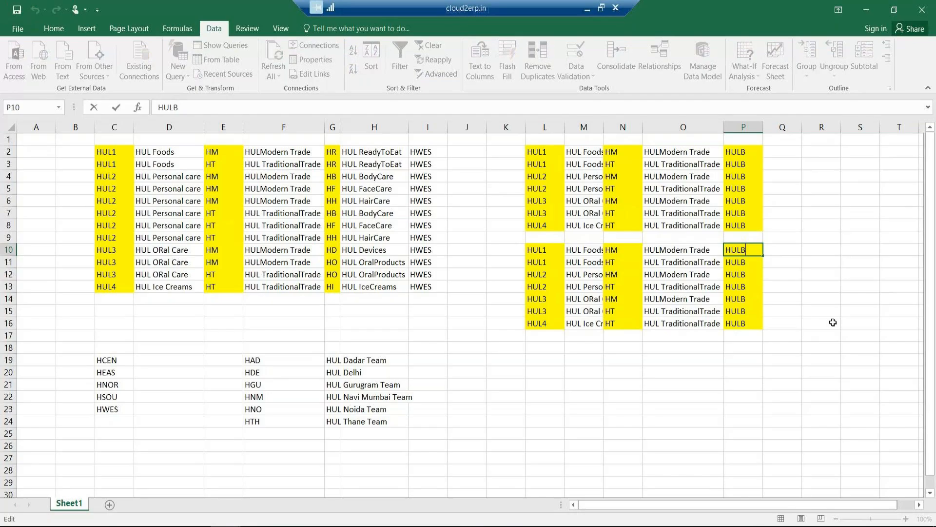
key("BackSpace")
type("G")
key("Return")
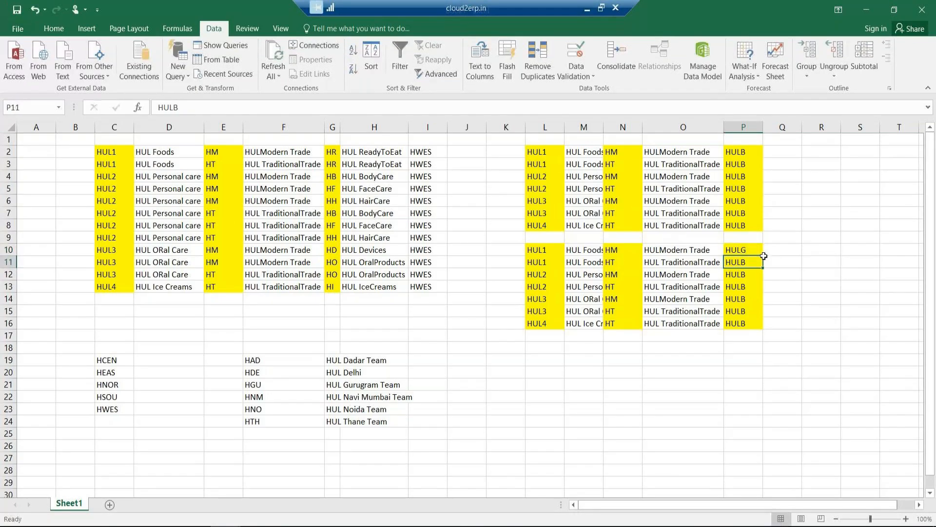
left_click(756, 252)
double_click(763, 256)
Copy the HULG block L10:P16 to L19.
left_click_drag(754, 254, 541, 323)
key("ctrl+c")
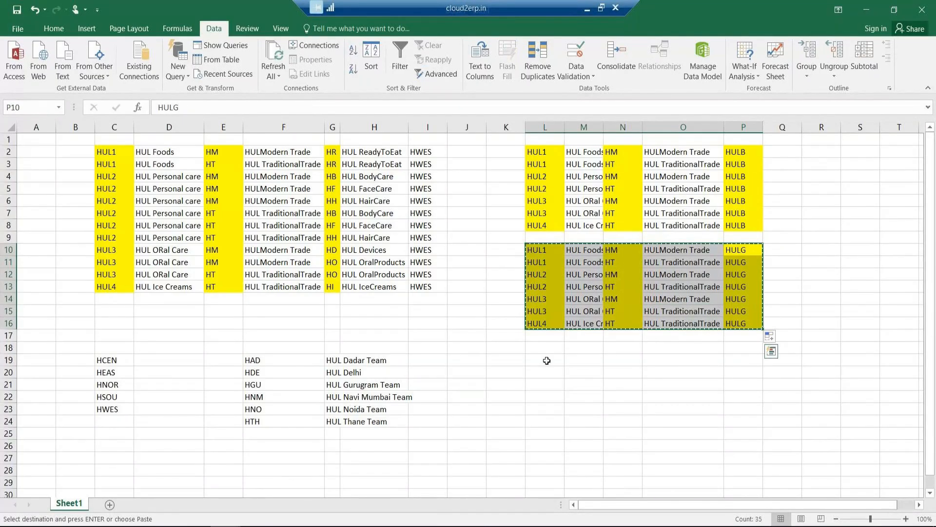
left_click(547, 361)
key("ctrl+v")
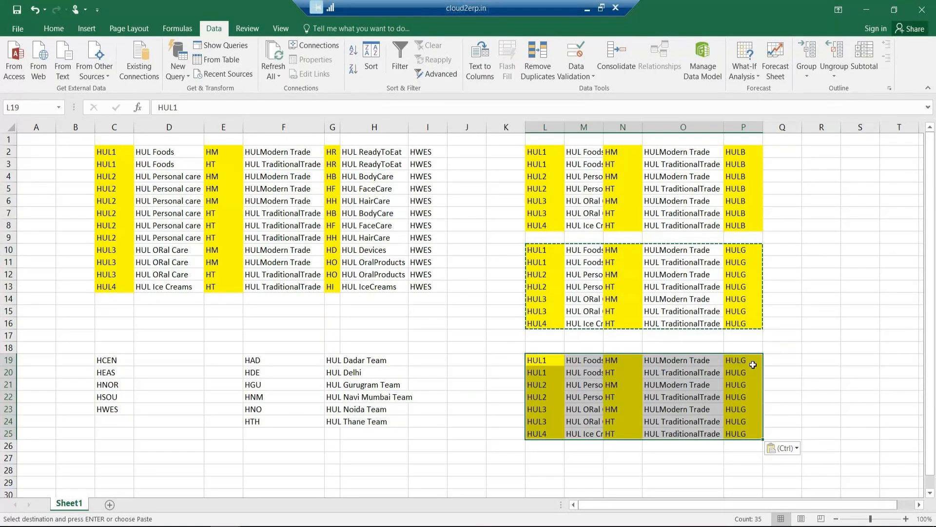
Set the plant code in P19:P25 to HULP and move the block L19:P25 up to start at L17.
double_click(754, 361)
key("BackSpace")
type("P")
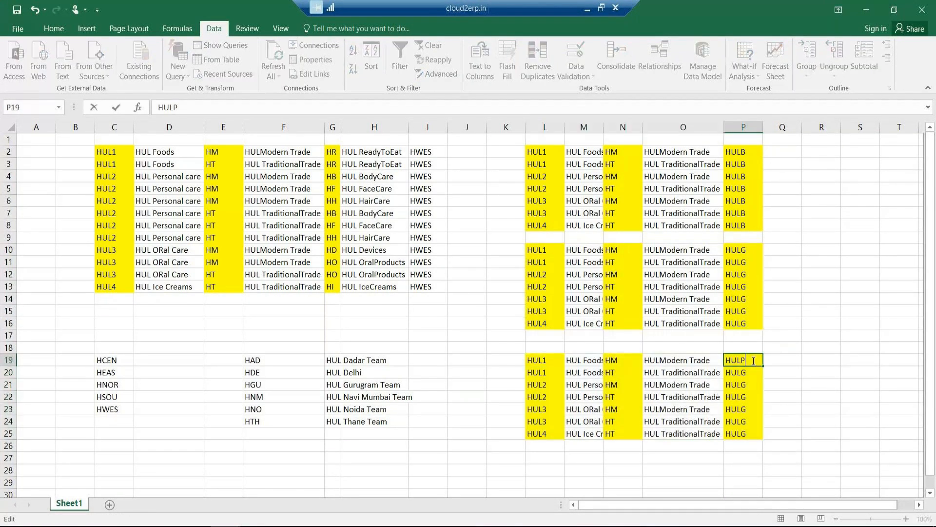
key("ctrl+Return")
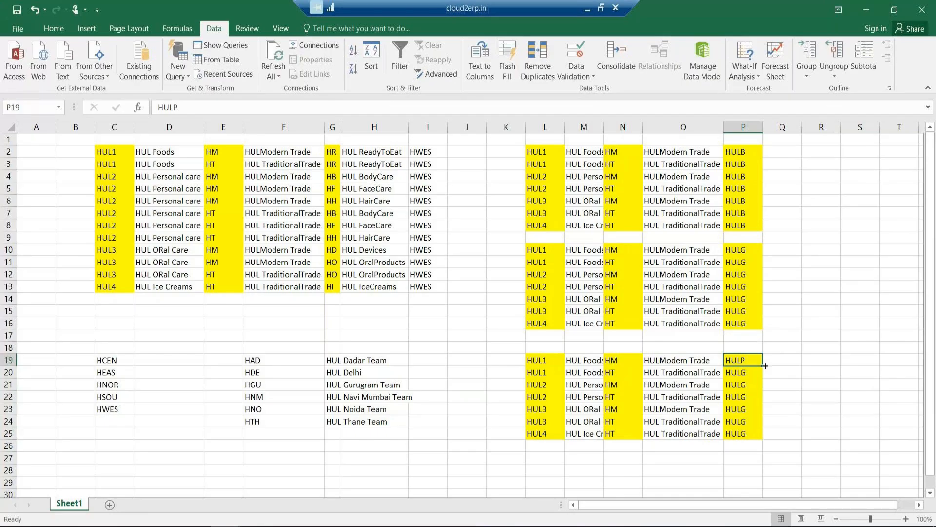
key("ctrl+shift+Down")
key("ctrl+d")
left_click_drag(537, 360, 730, 440)
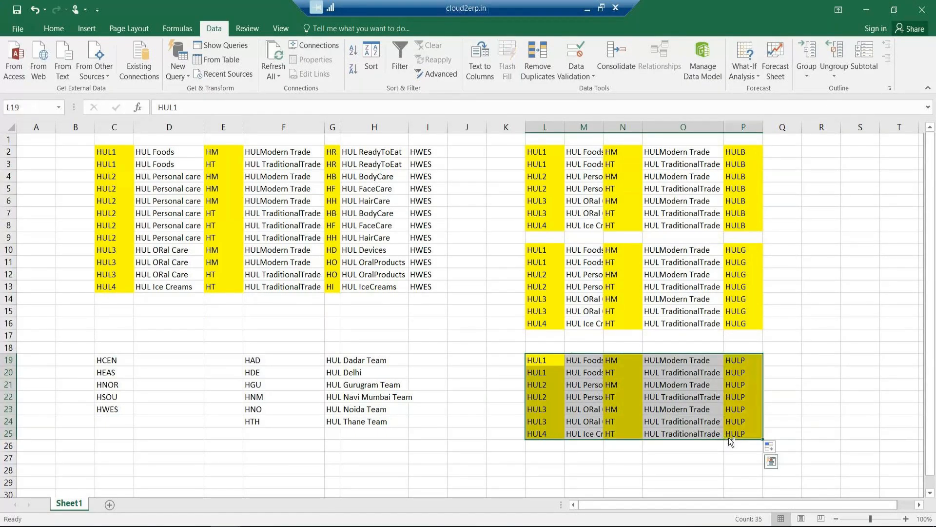
left_click_drag(729, 437, 728, 412)
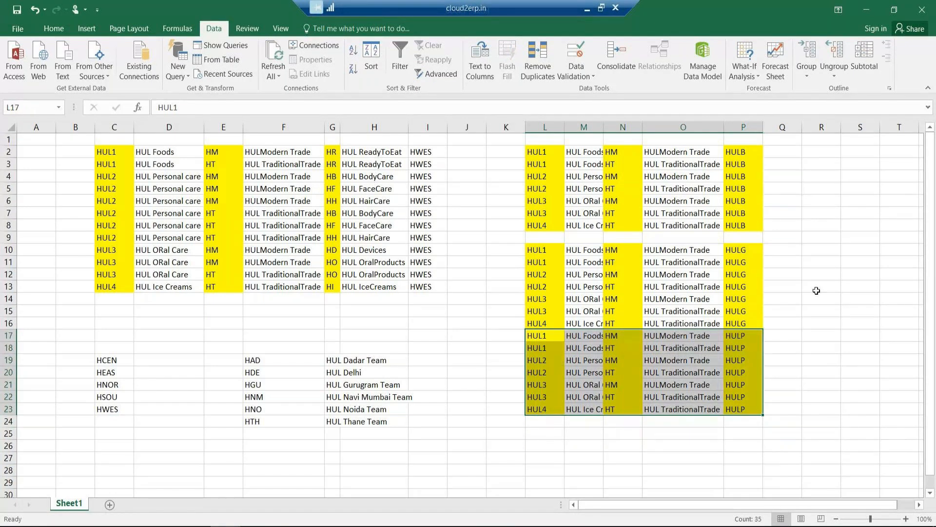
Shift the HULG and HULP rows up to start at L9, directly below the HULB rows, and clear the leftover entries in L23:P23.
left_click_drag(556, 251, 583, 249)
left_click_drag(684, 307, 743, 412)
key("ctrl+x")
key("Up")
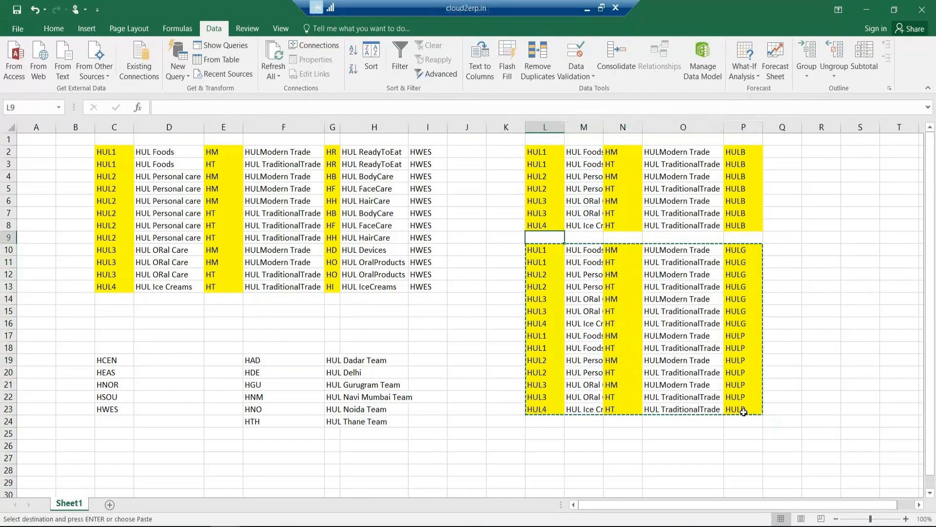
key("Return")
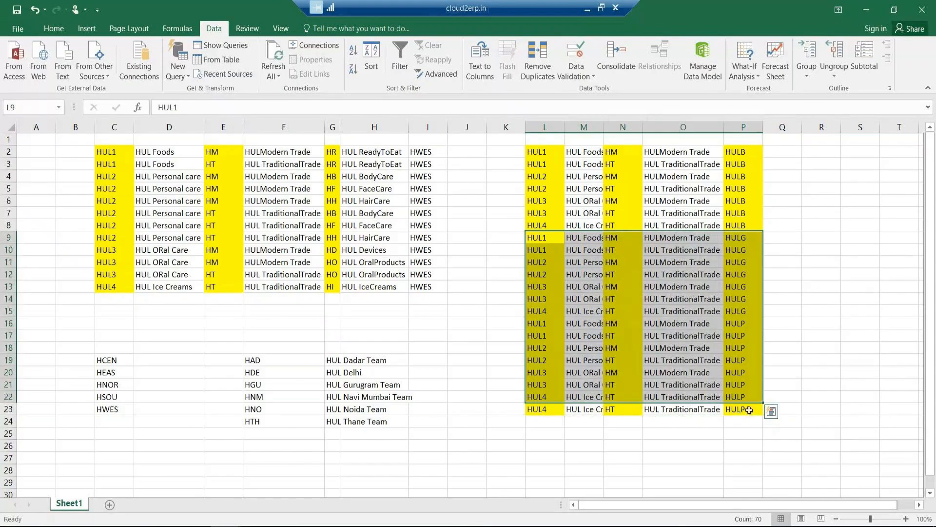
left_click_drag(749, 410, 532, 411)
key("Delete")
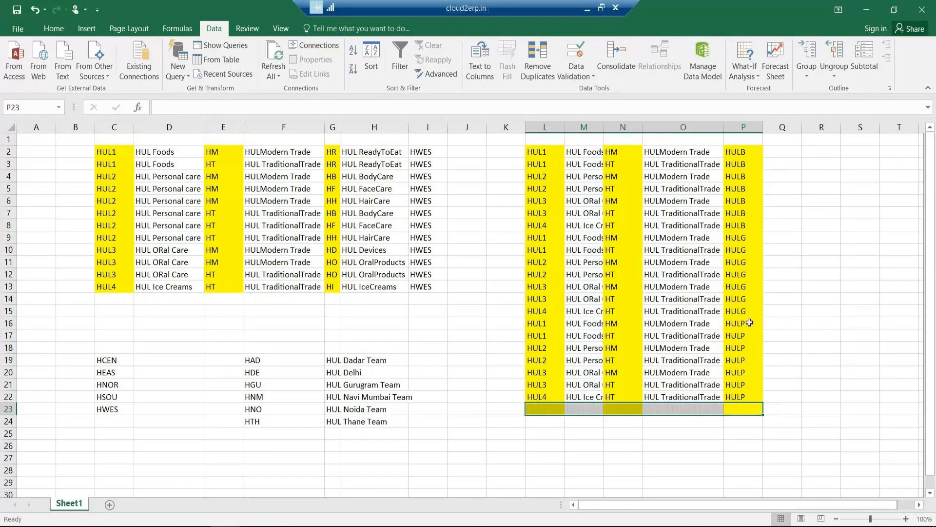
Copy the HULP block L16:P22 to L23, directly below the existing rows.
left_click_drag(750, 322, 545, 398)
key("ctrl+c")
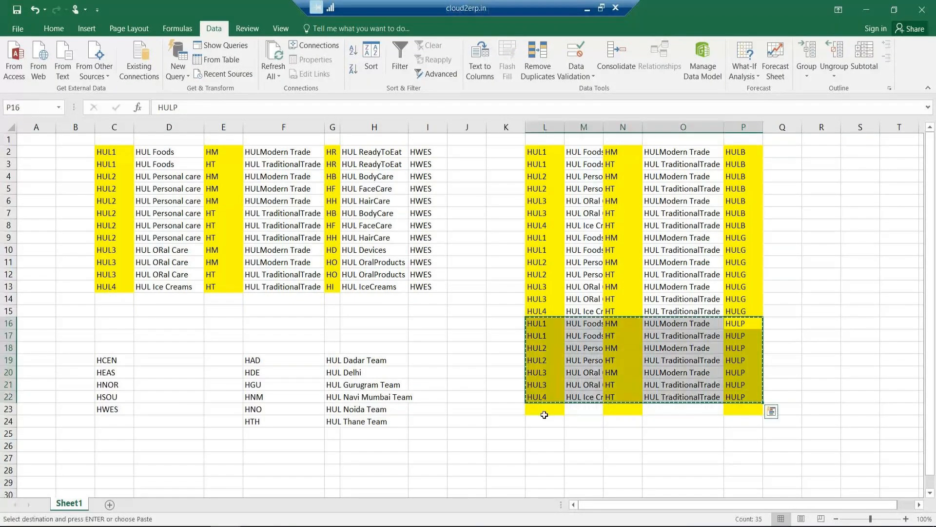
left_click(544, 416)
left_click(543, 410)
key("ctrl+v")
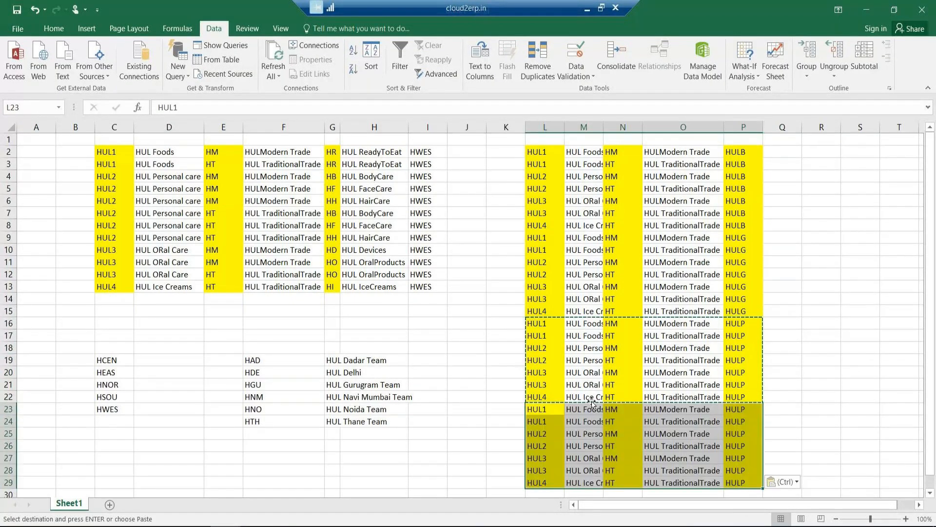
Set the plant code in P23:P29 to HULS.
double_click(758, 407)
key("BackSpace")
type("S")
key("Return")
key("Up")
key("ctrl+c")
key("Down")
key("ctrl+shift+Down")
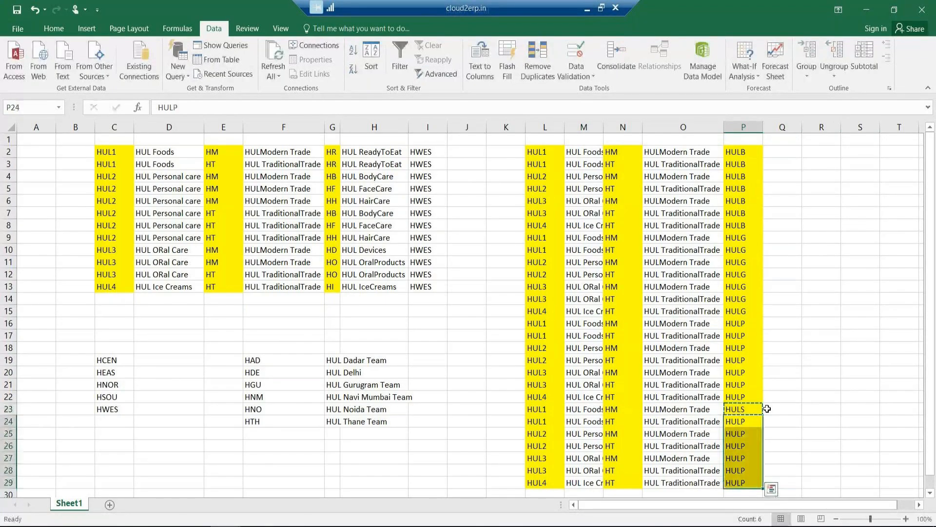
key("Return")
left_click(782, 274)
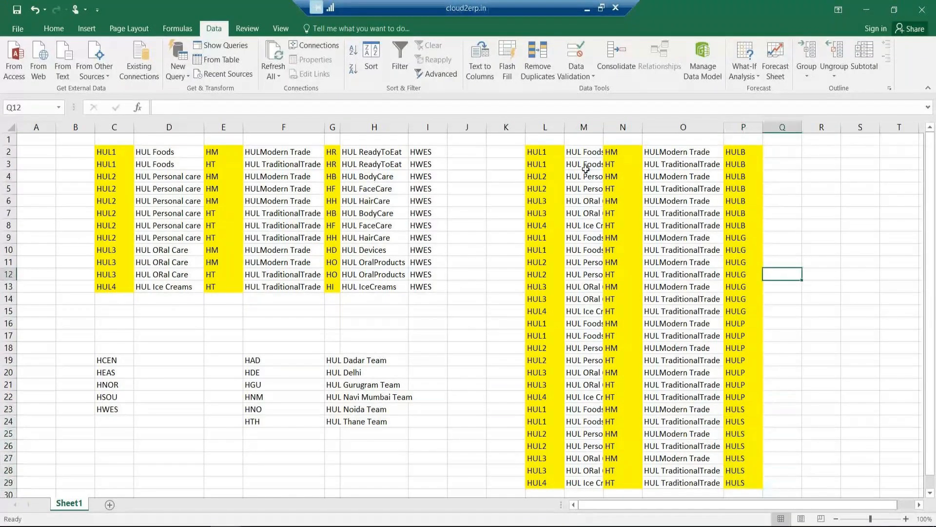
Copy the HULB and HULG rows L2:P15 into the new plant assignment entries in SAP and skip the duplicate HUL1/HM/HULB entry.
left_click_drag(539, 152, 756, 316)
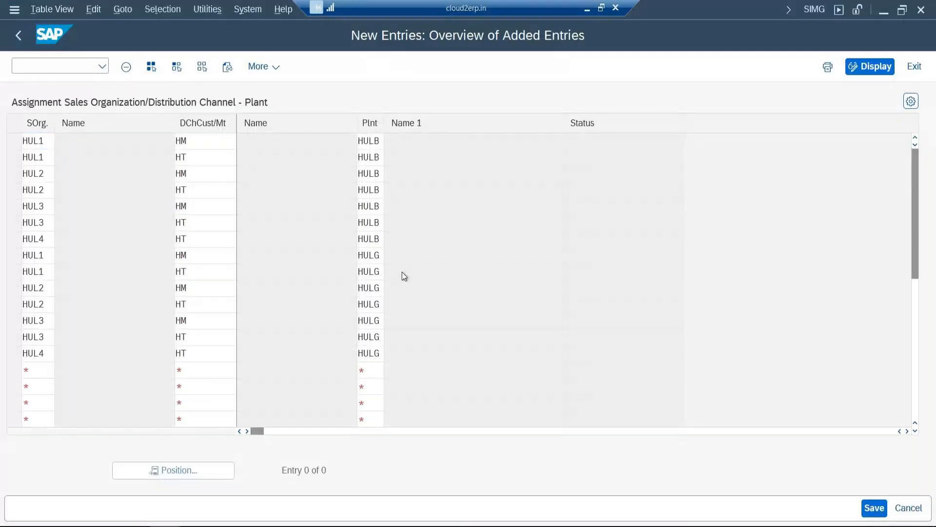
key("Return")
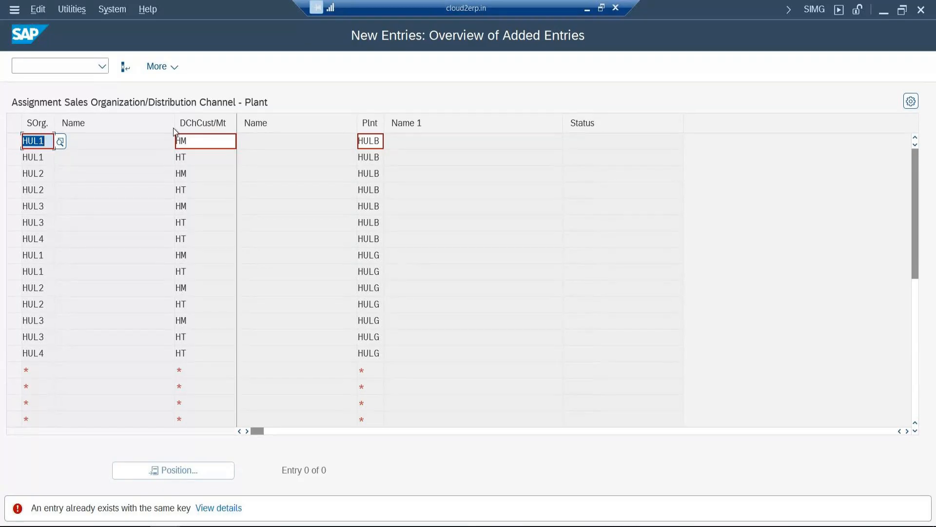
left_click(125, 68)
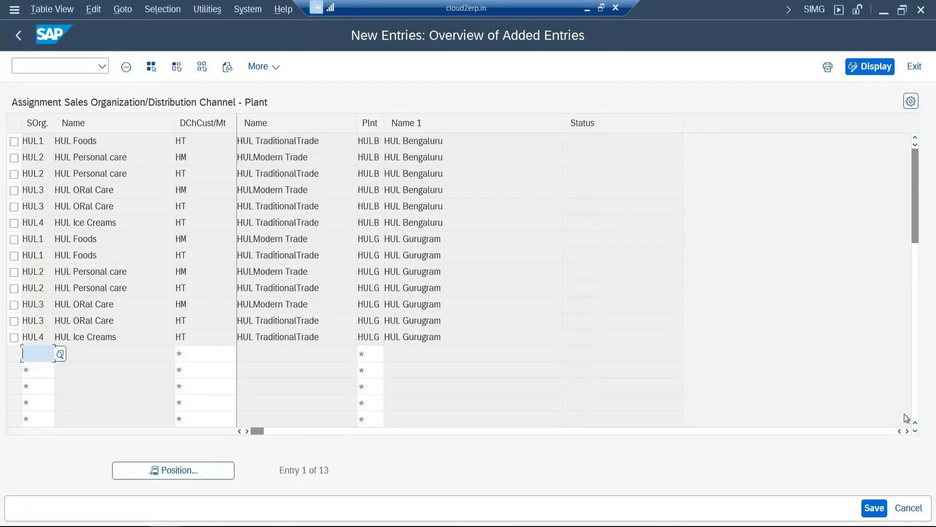
Copy the HULP and HULS rows L16:P29 from Excel into the first empty rows below the HULG entries in SAP and validate them.
left_click(915, 431)
left_click(915, 431)
left_click(916, 431)
left_click(915, 432)
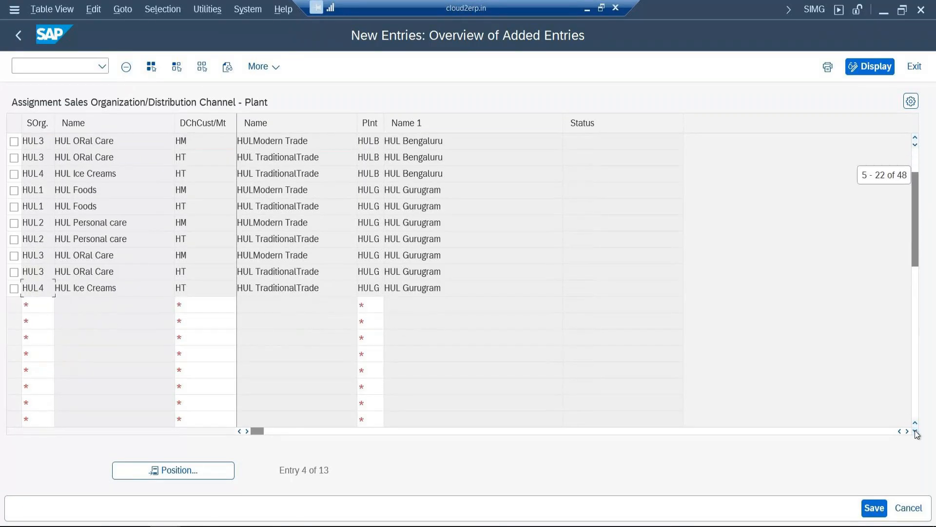
left_click(915, 431)
left_click(915, 431)
left_click(916, 431)
left_click(916, 431)
left_click(916, 431)
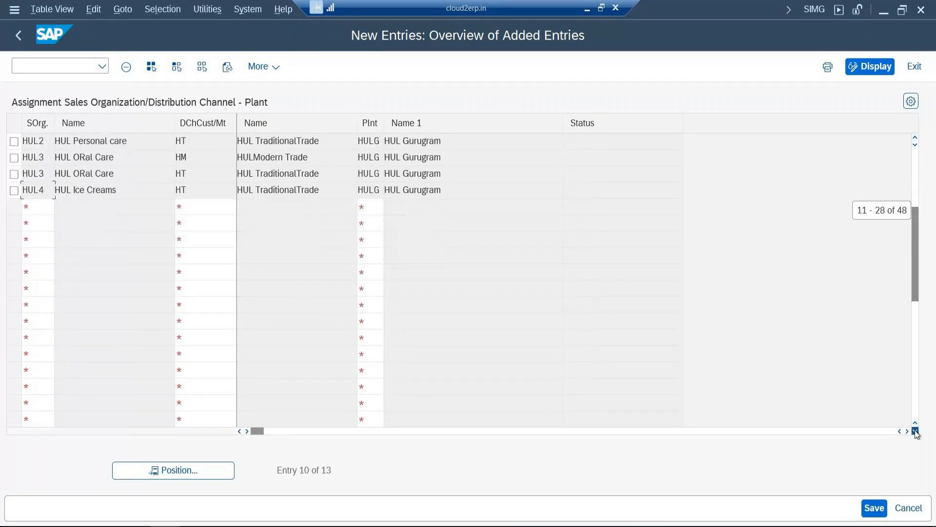
left_click(915, 431)
left_click(915, 431)
left_click(916, 431)
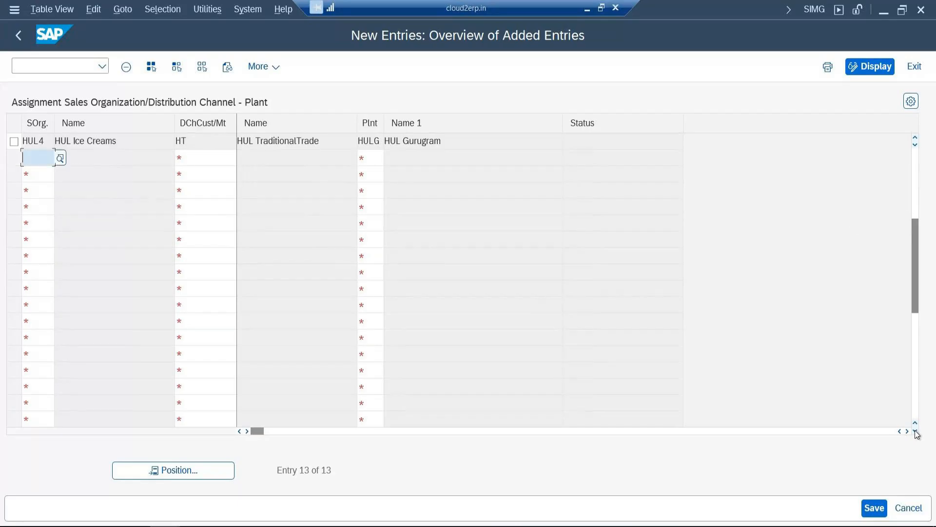
key("alt+Tab")
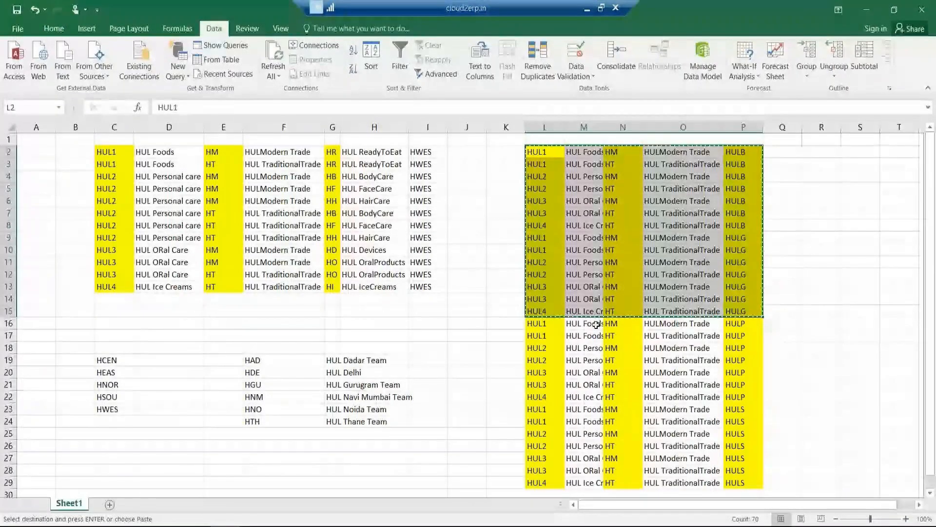
left_click_drag(546, 323, 743, 482)
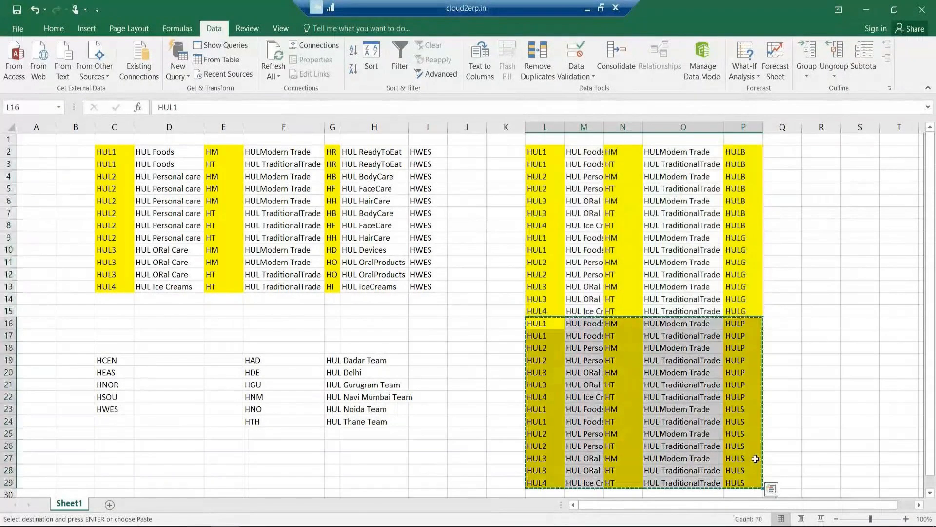
key("alt+Tab")
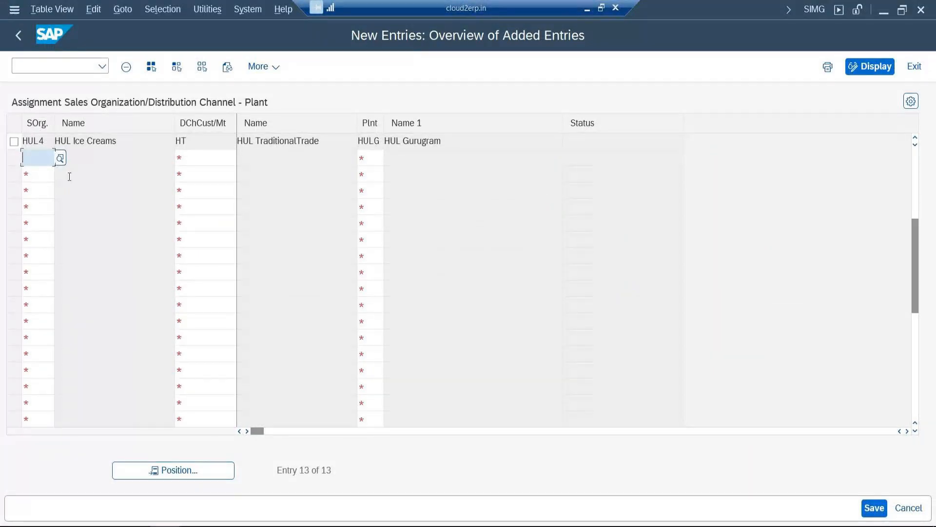
key("ctrl+v")
key("Return")
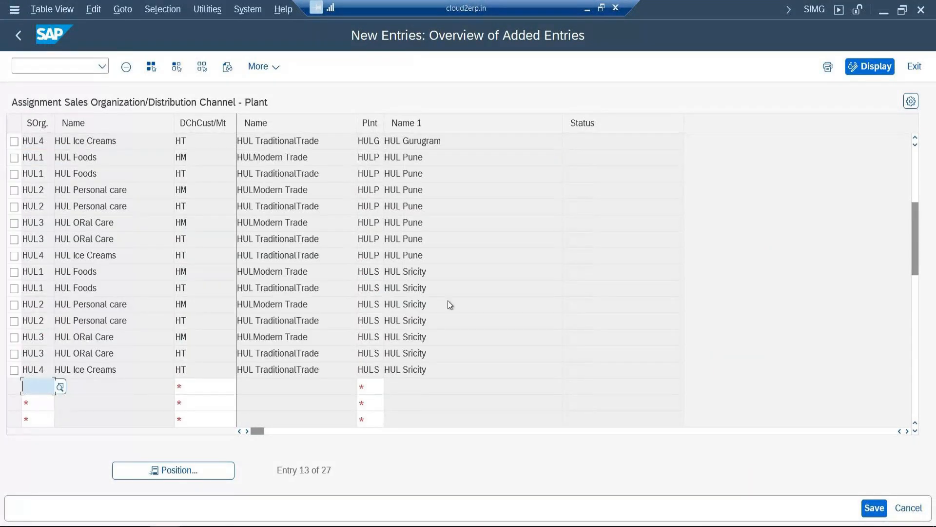
Save the sales organization, distribution channel and plant assignments to the proposed customizing request and return to the IMG structure.
key("ctrl+s")
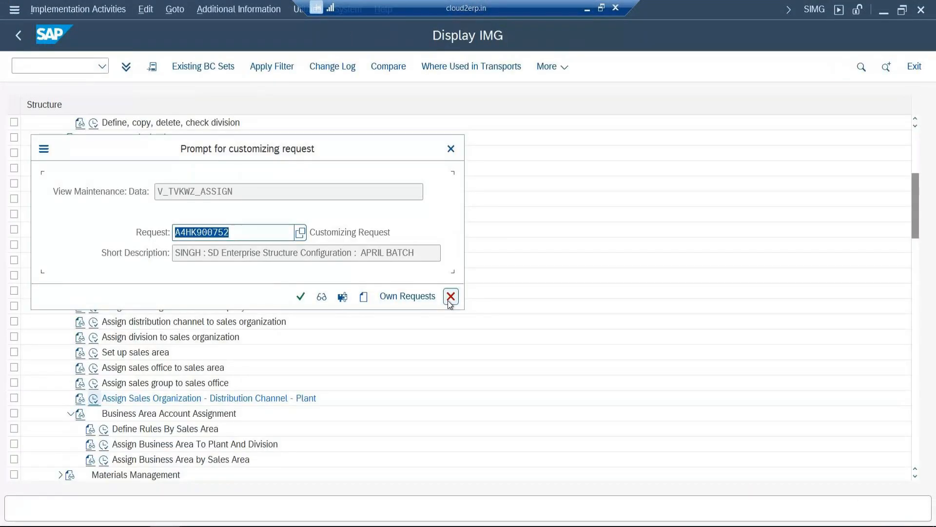
key("Return")
left_click(17, 35)
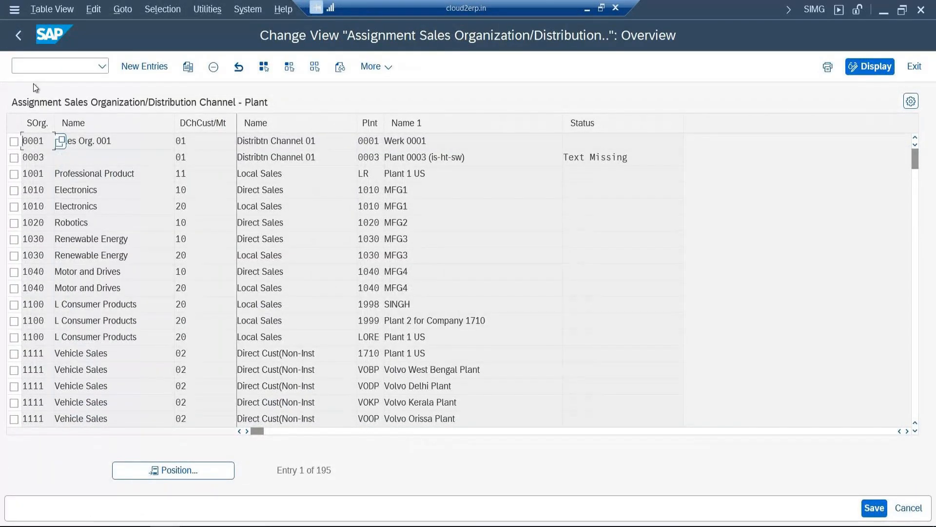
left_click(18, 35)
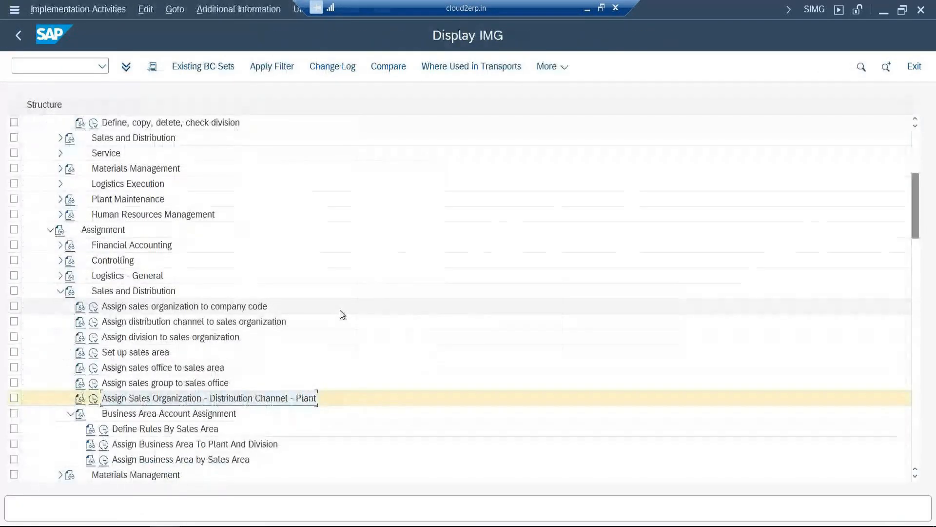